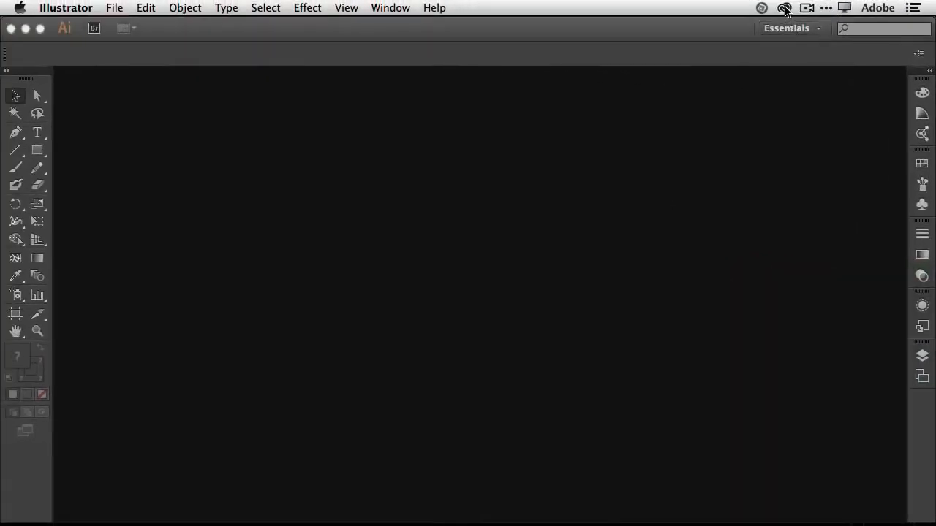
Examine the installed applications and their update status in Creative Cloud, then return to the empty workspace.
left_click(784, 7)
left_click(718, 81)
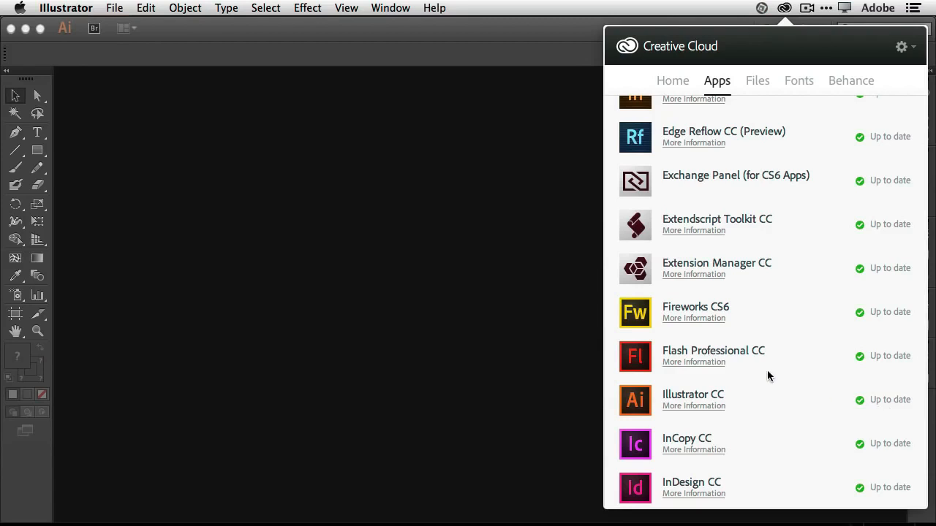
left_click(570, 225)
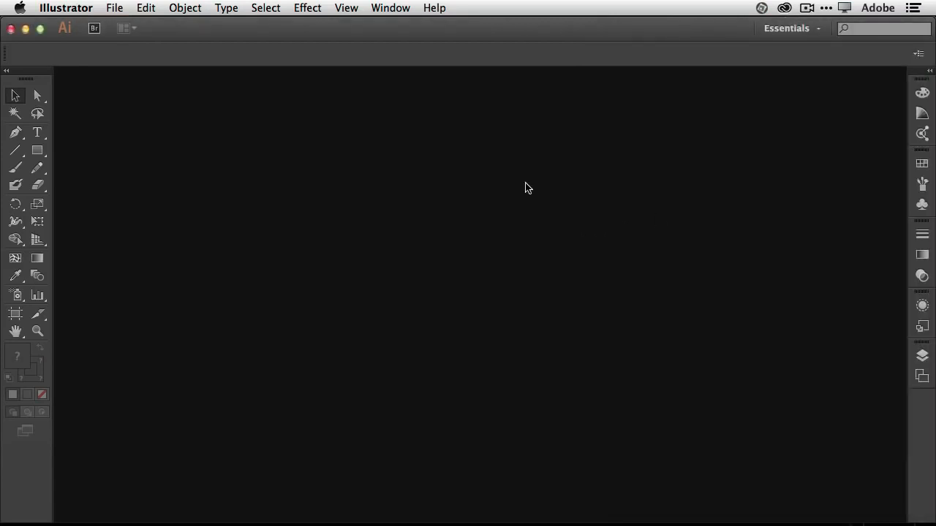
Start a new document and name it "Intro to AI CC".
left_click(114, 8)
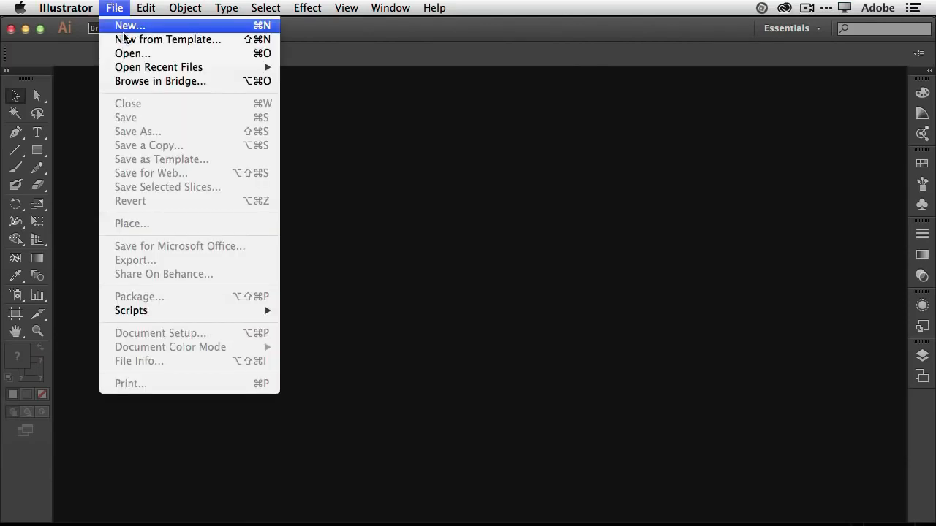
left_click(162, 25)
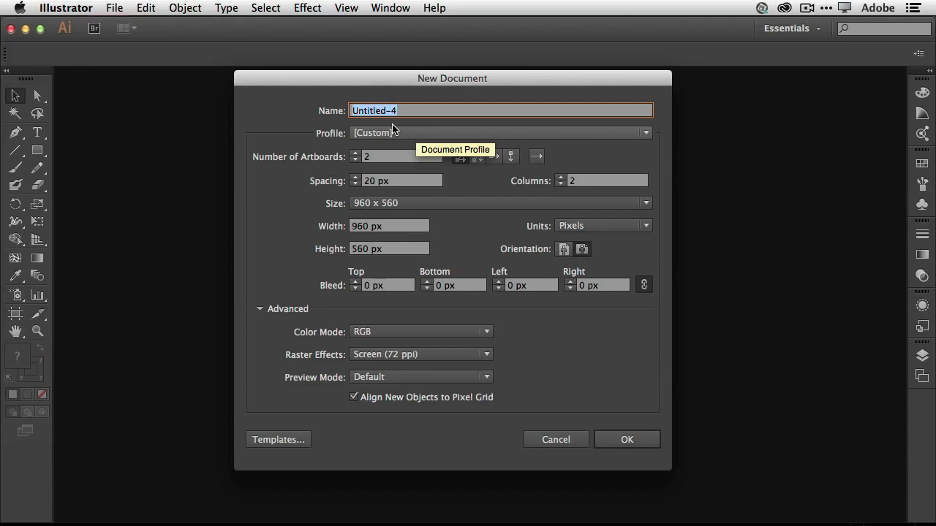
type("Intro to ")
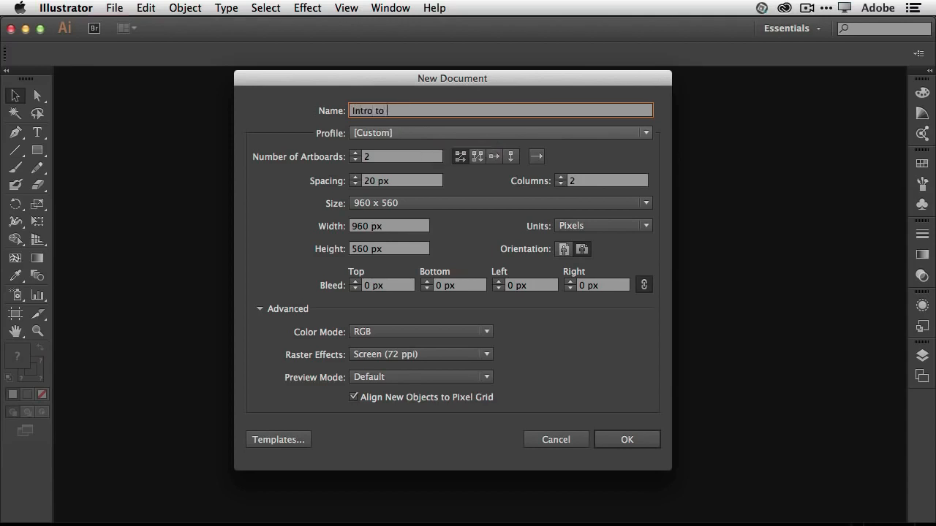
type("AI CC")
Set the new document's profile to Print, review its page sizes, and set the units to Inches.
left_click(400, 133)
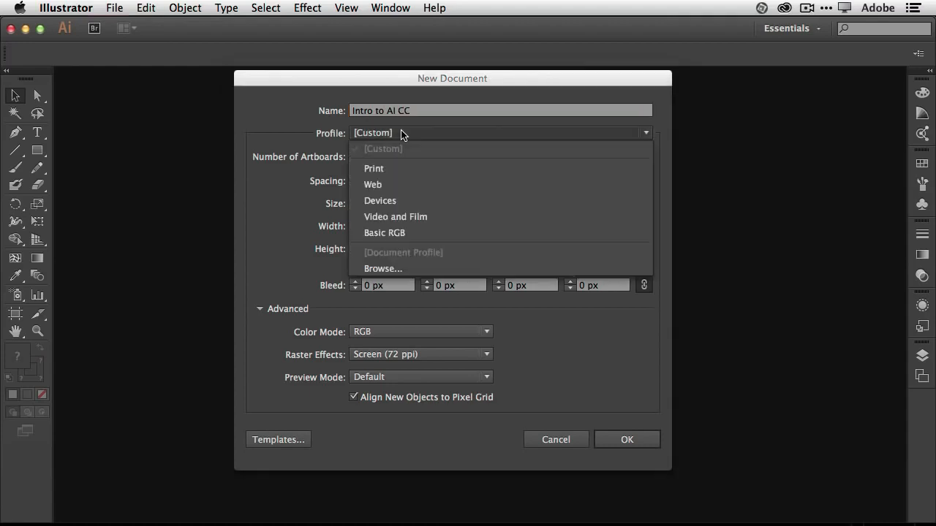
left_click(397, 169)
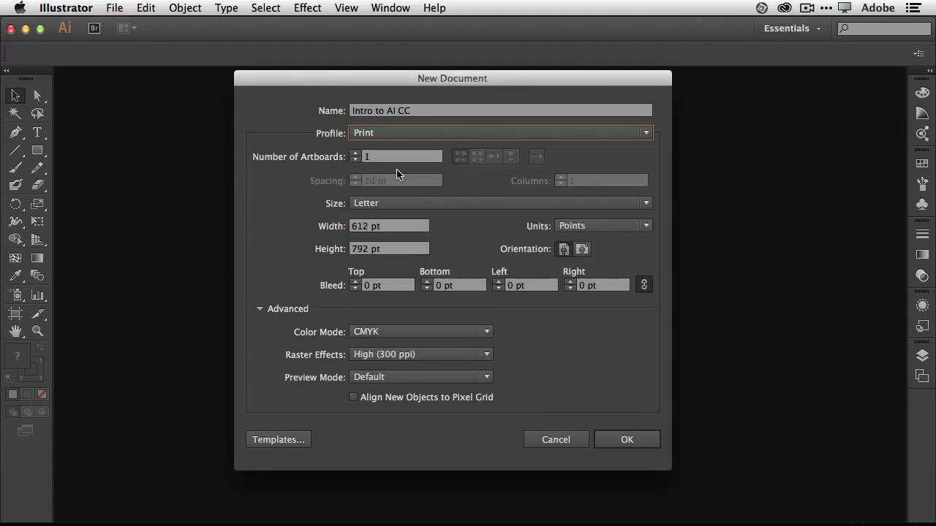
left_click(430, 205)
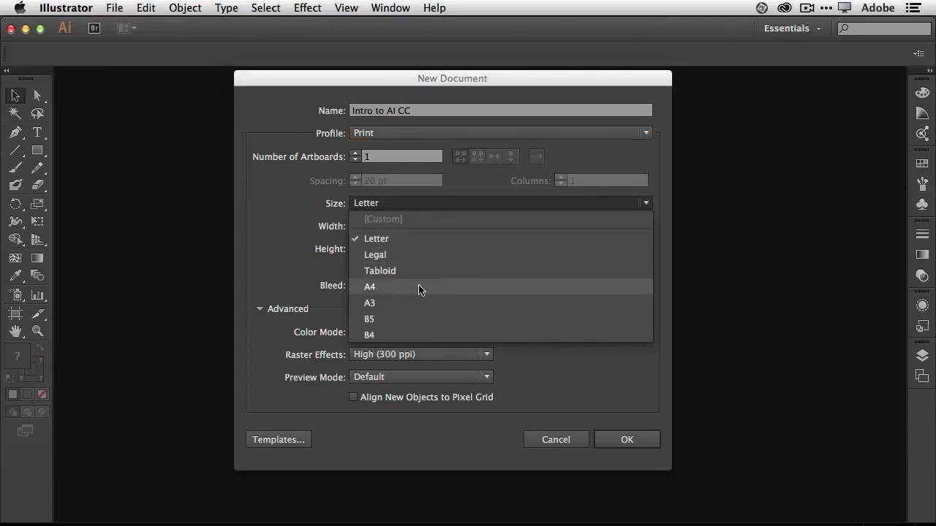
left_click(311, 267)
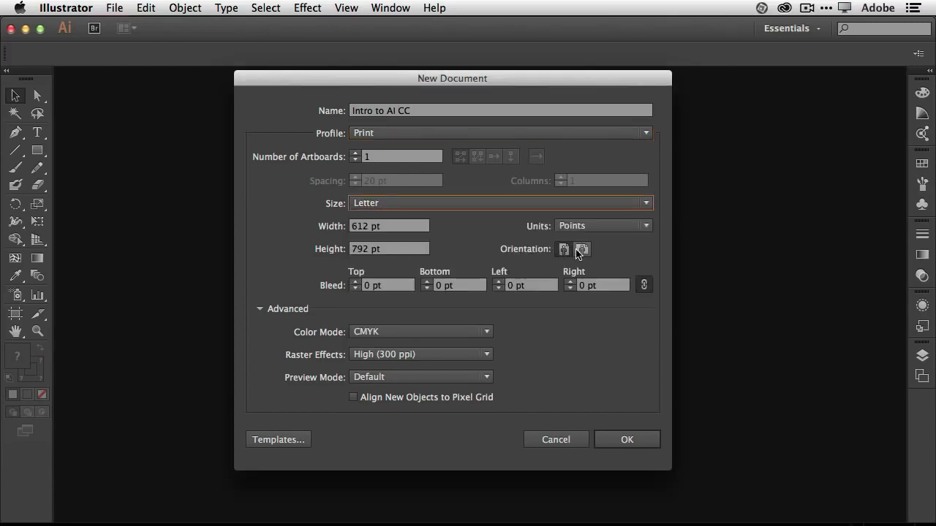
left_click(580, 228)
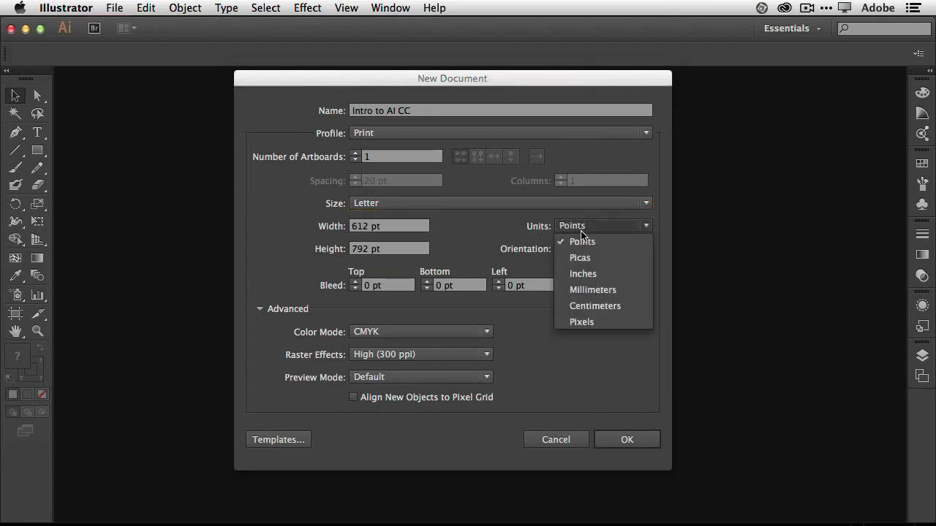
left_click(583, 275)
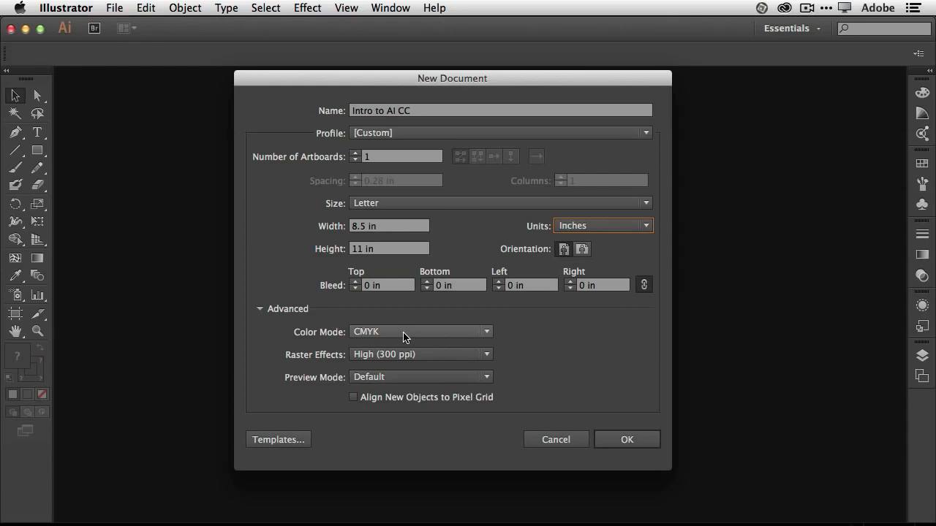
Switch the new document's profile to Web and review its available sizes.
left_click(382, 138)
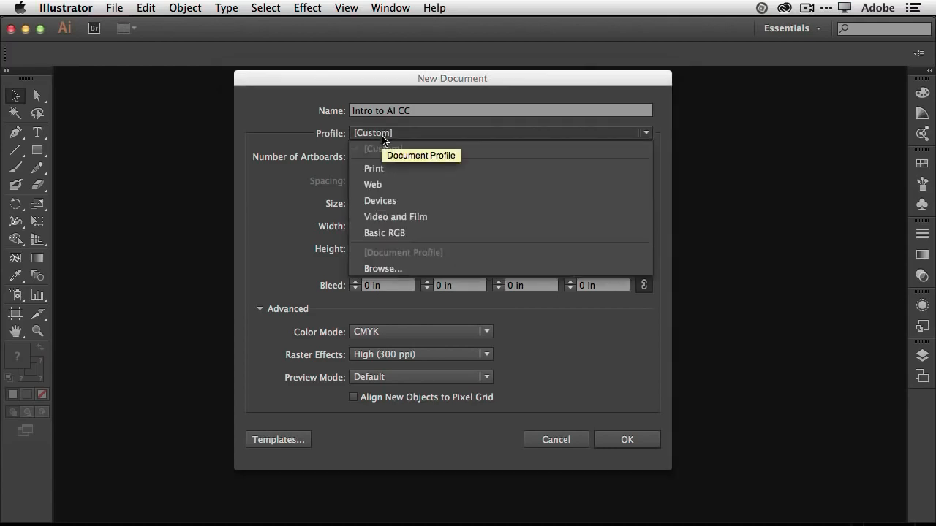
left_click(397, 186)
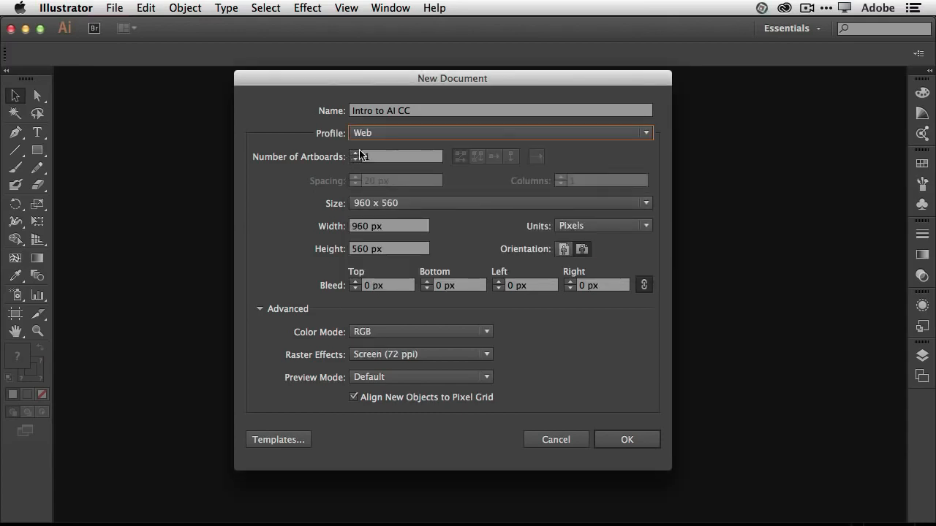
left_click(395, 205)
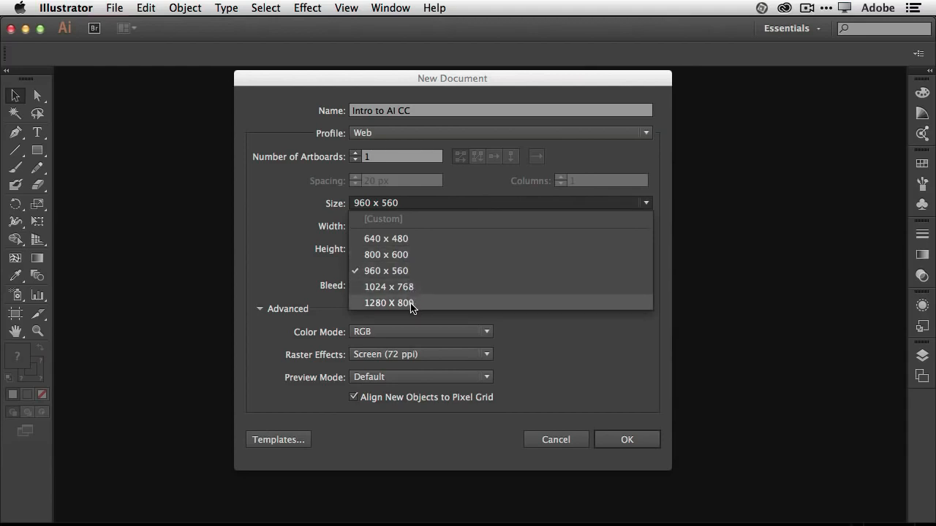
left_click(269, 215)
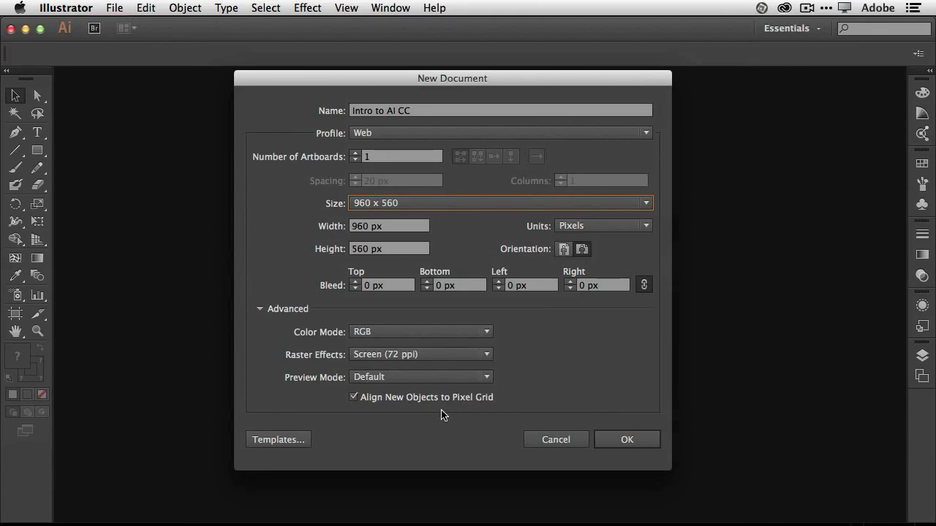
Switch the new document's profile to Devices and review the tablet and phone size presets.
left_click(397, 134)
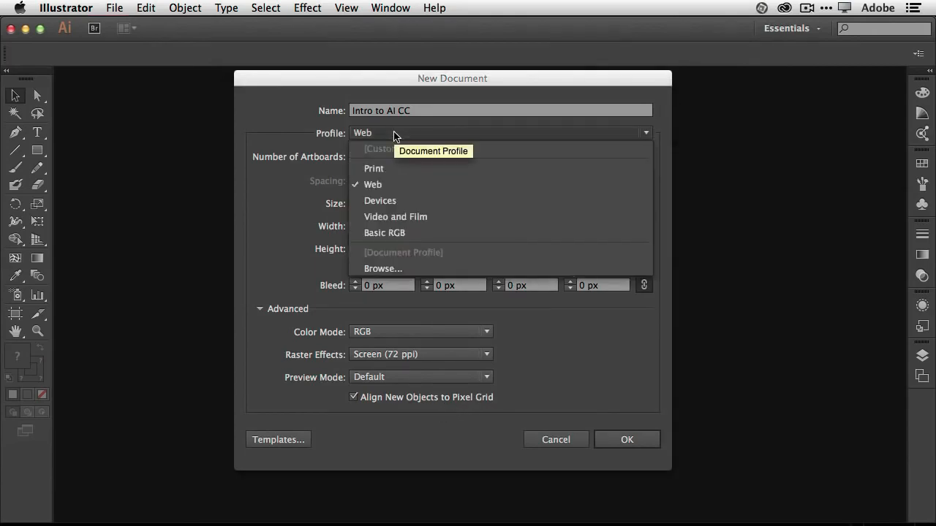
left_click(406, 200)
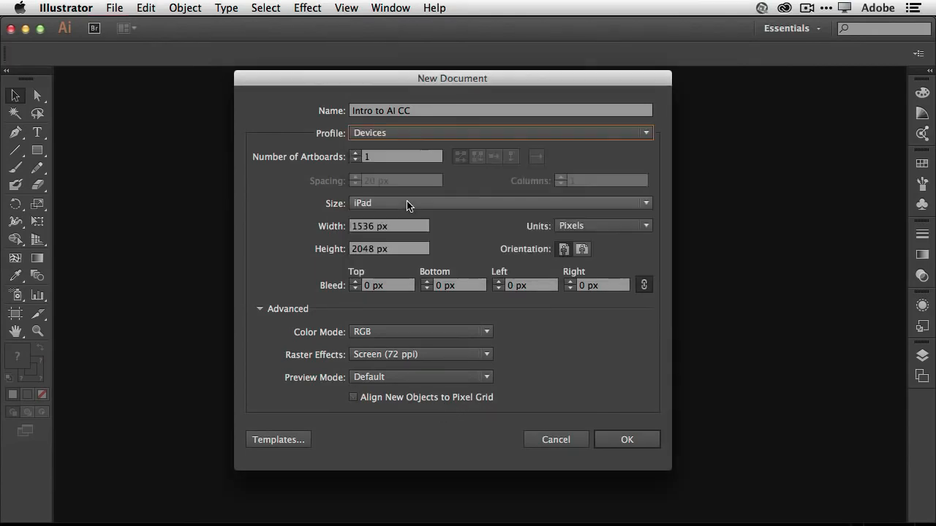
left_click(402, 205)
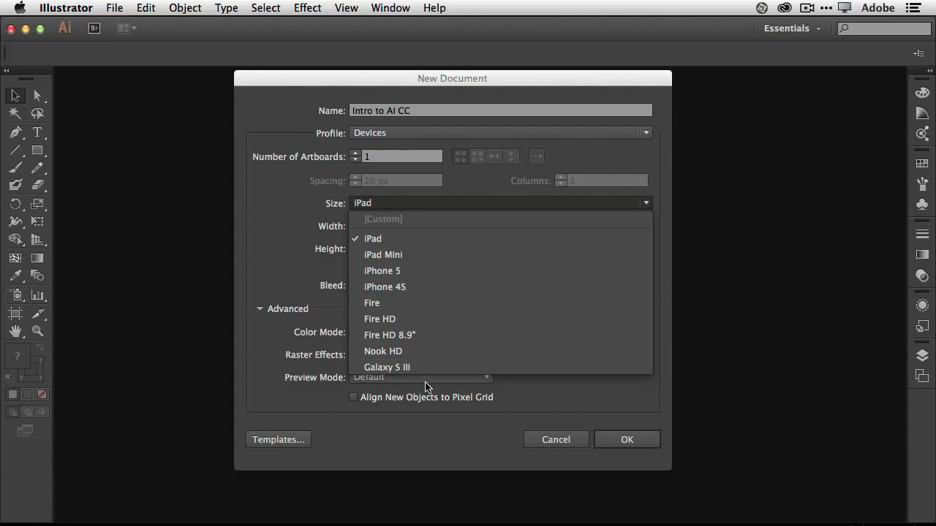
left_click(311, 249)
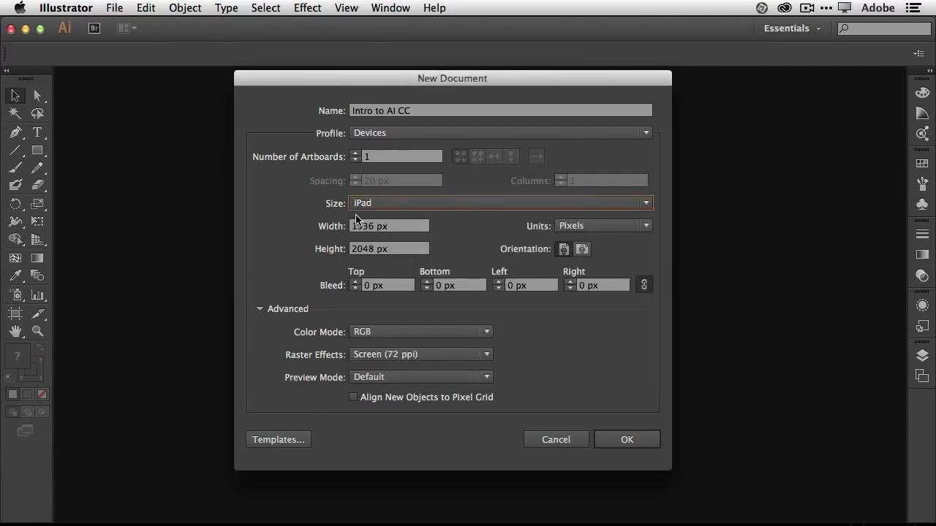
Switch the new document's profile to Video and Film and review its broadcast and film size presets.
left_click(394, 132)
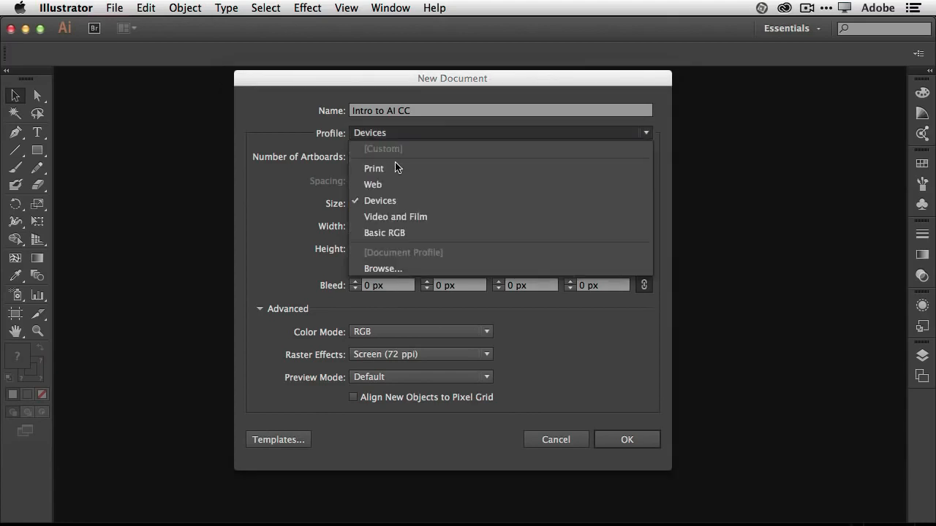
left_click(396, 216)
left_click(424, 204)
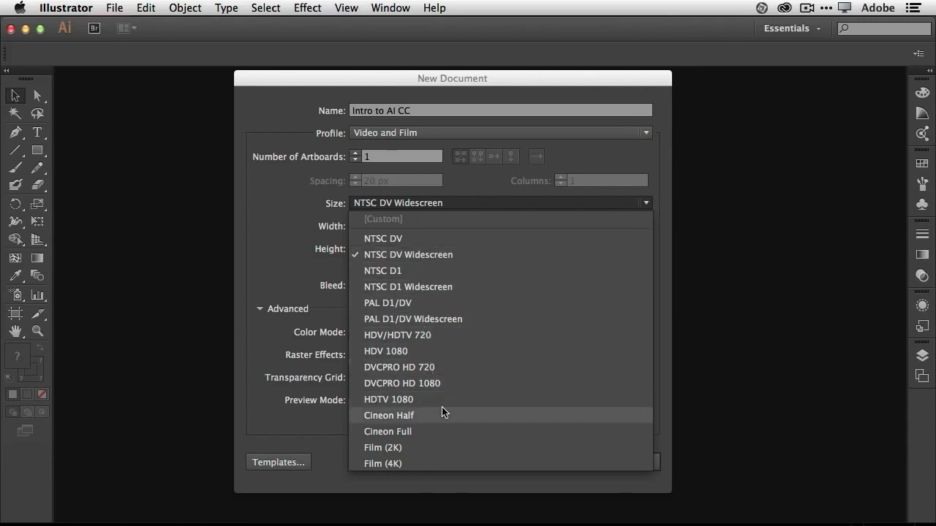
left_click(298, 271)
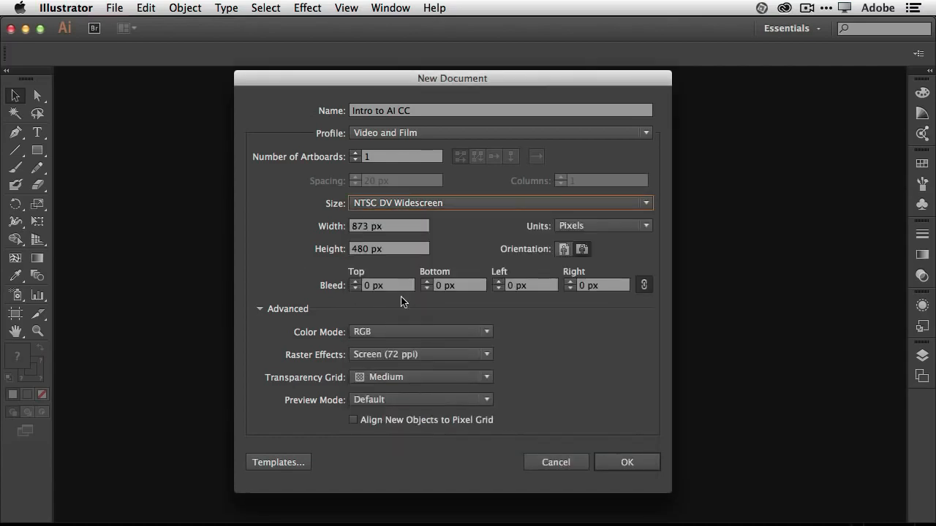
left_click(397, 203)
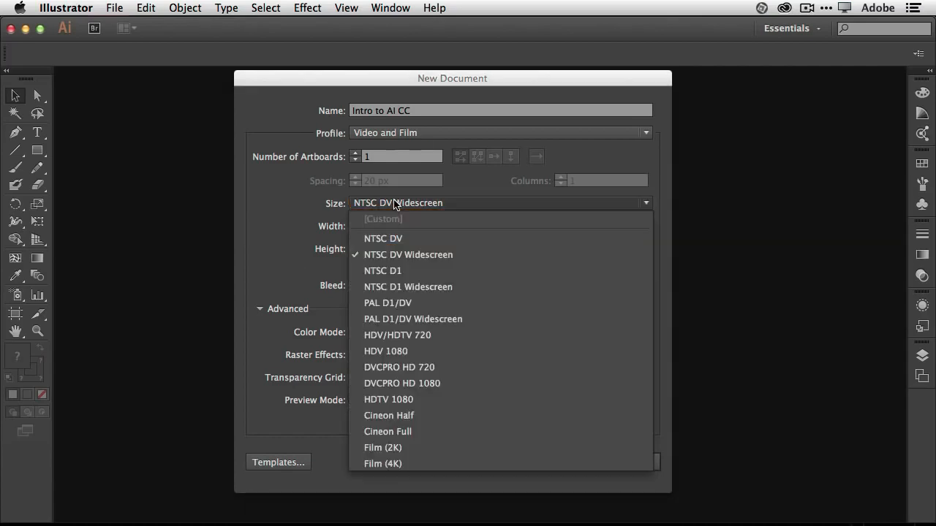
Create the document from the Web profile with 2 artboards.
left_click(395, 133)
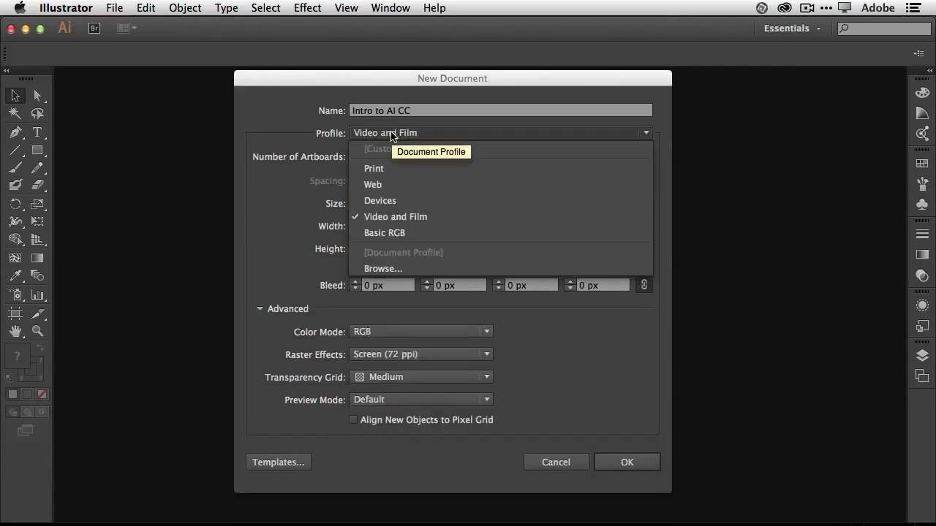
left_click(385, 183)
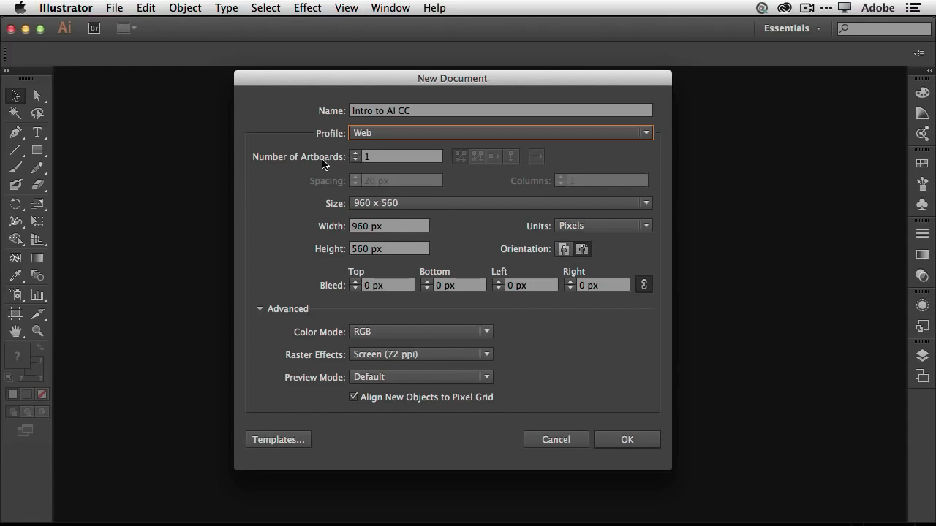
left_click(354, 153)
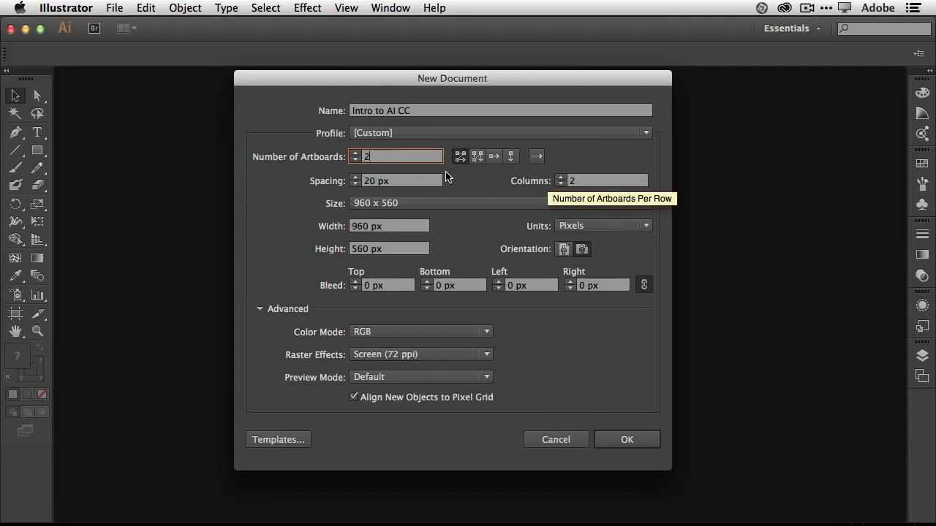
left_click(610, 441)
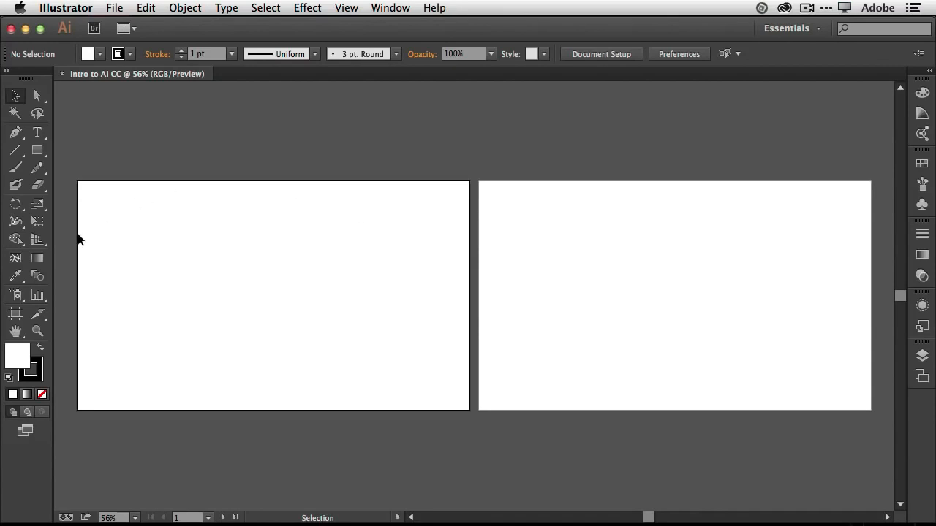
Shrink Artboard 2 with the Artboard tool to about 584 × 271 px, keeping its lower-left corner in place.
left_click(15, 314)
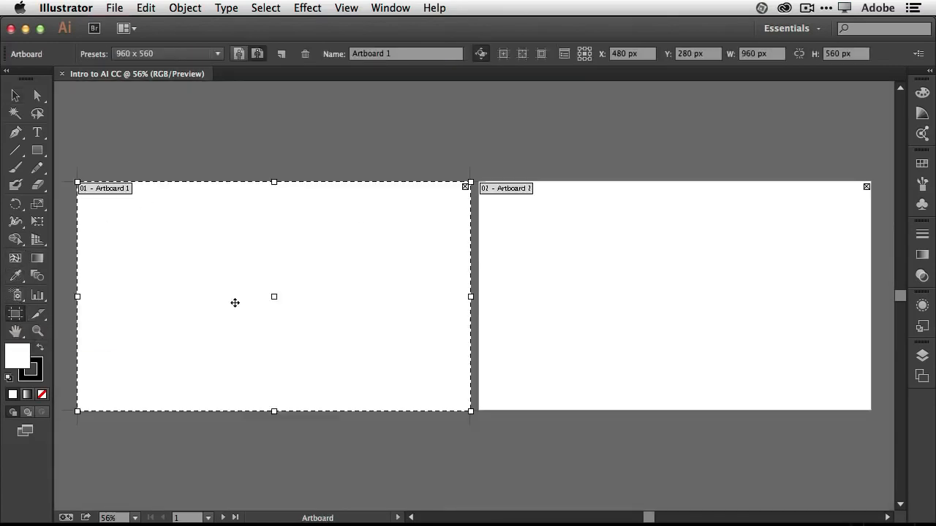
left_click(677, 266)
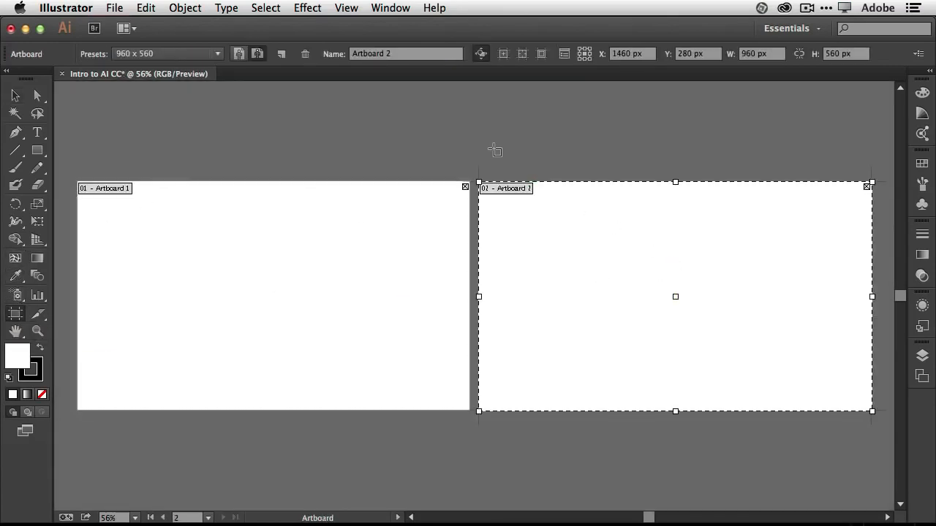
left_click_drag(872, 181, 721, 292)
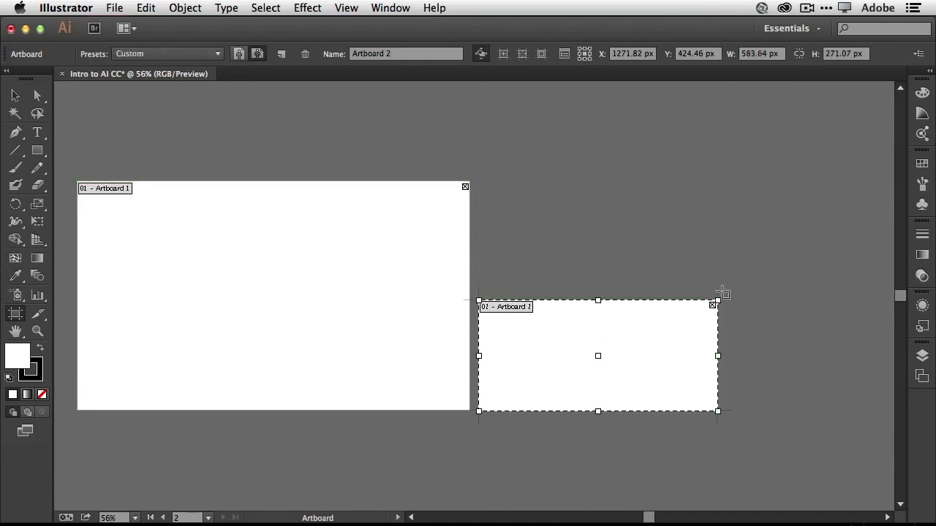
Change Artboard 2 to portrait orientation and move it beside Artboard 1 with their upper edges aligned.
left_click(238, 53)
left_click_drag(608, 299, 707, 245)
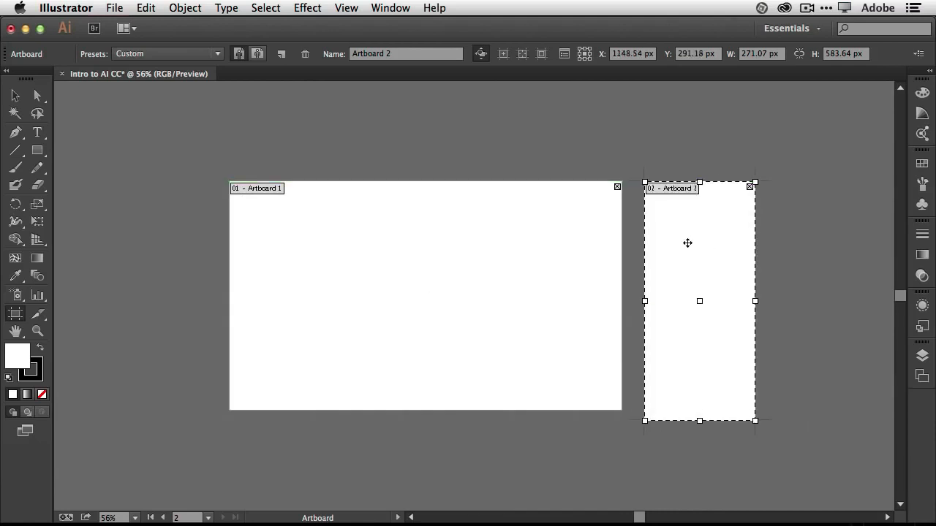
Apply the iPad Mini preset to Artboard 2 and move it clear of Artboard 1's right edge.
left_click(172, 53)
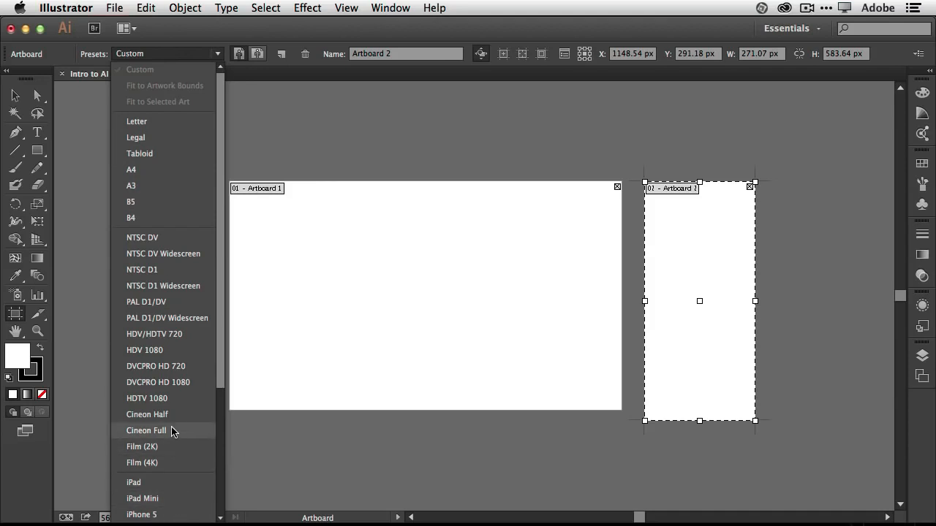
left_click(177, 498)
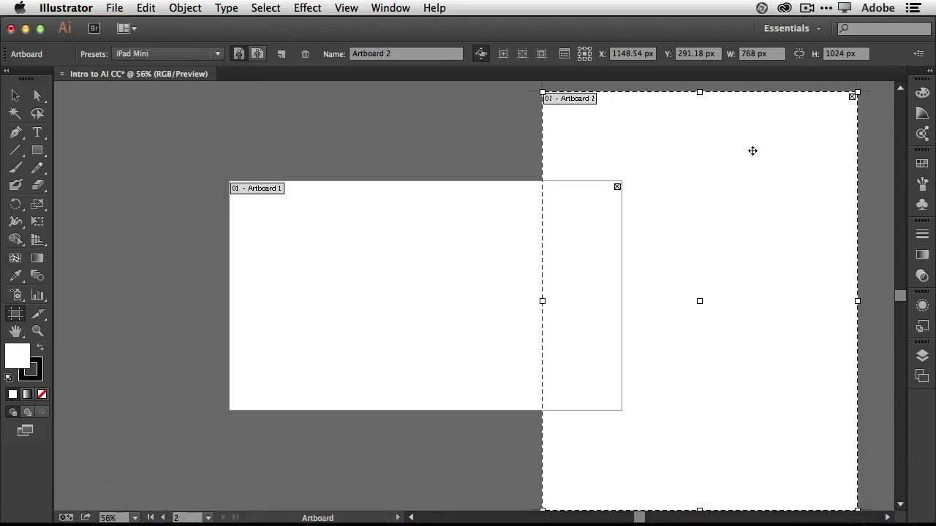
left_click_drag(685, 146, 733, 148)
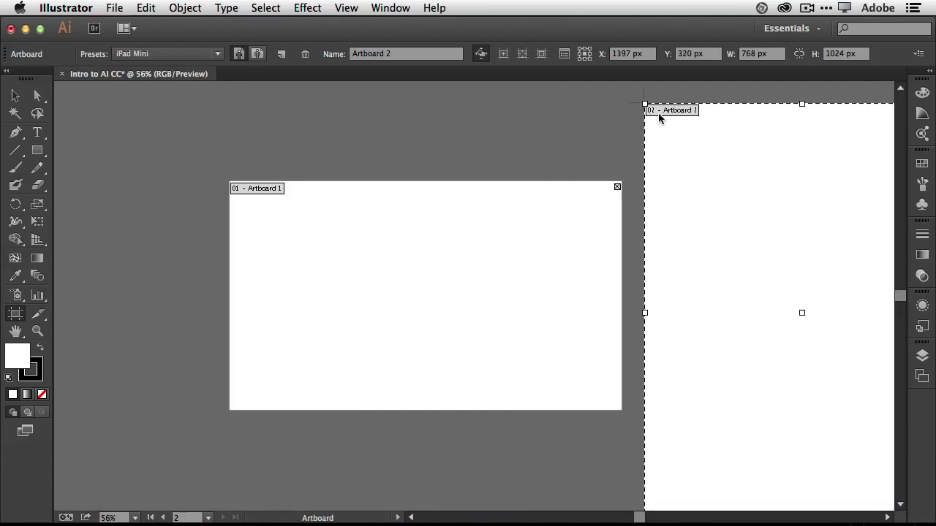
Shrink Artboard 2 to about 396 × 531 px and move it beside Artboard 1 with their upper edges aligned.
left_click_drag(645, 104, 797, 304)
left_click_drag(834, 344, 679, 220)
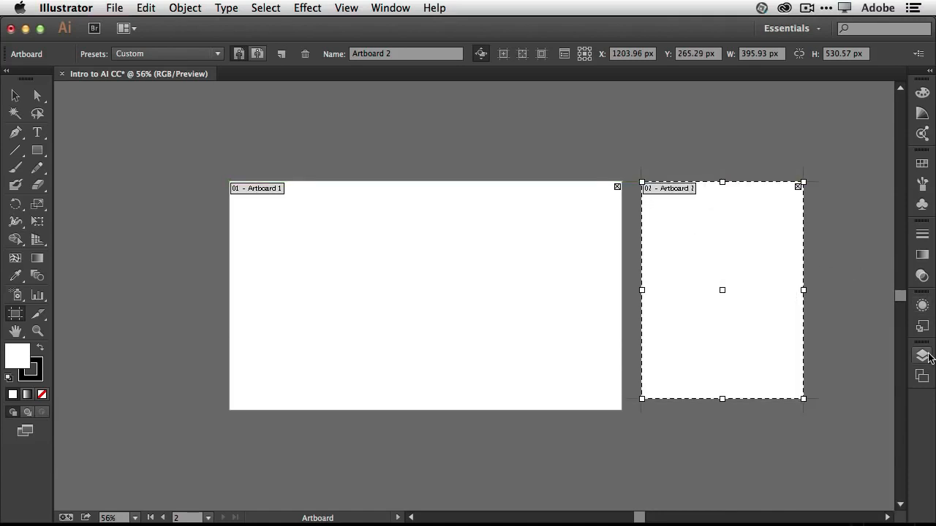
Rename Artboard 1 as "Website" and Artboard 2 as "smartphone".
left_click(922, 376)
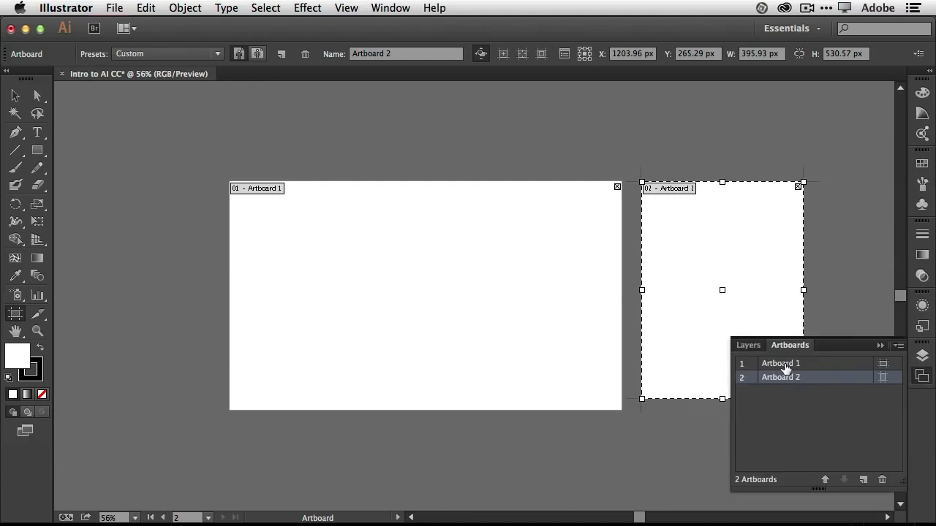
double_click(784, 366)
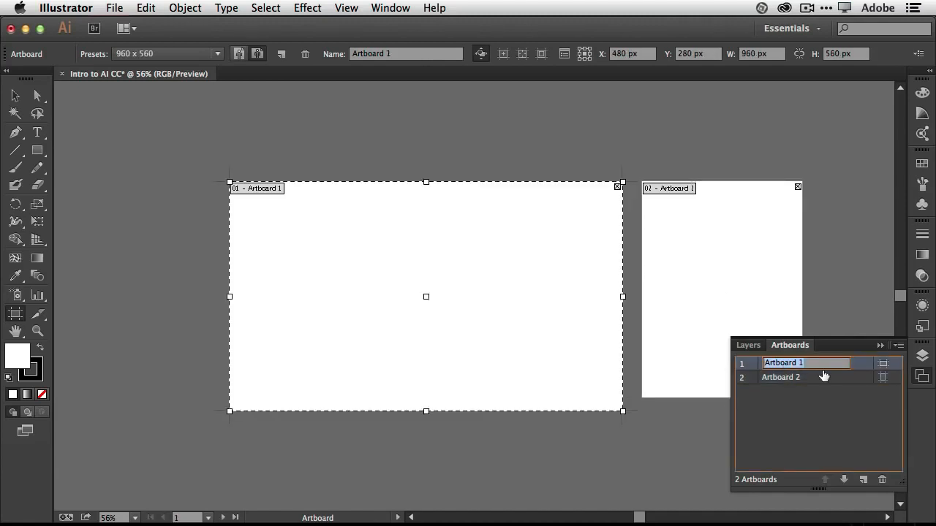
type("Web site")
double_click(791, 378)
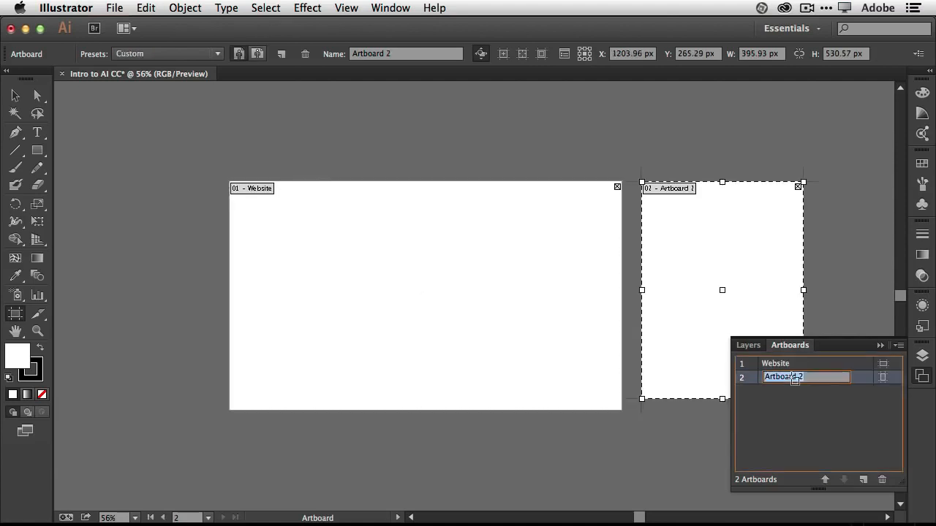
type("smartphone")
key("Return")
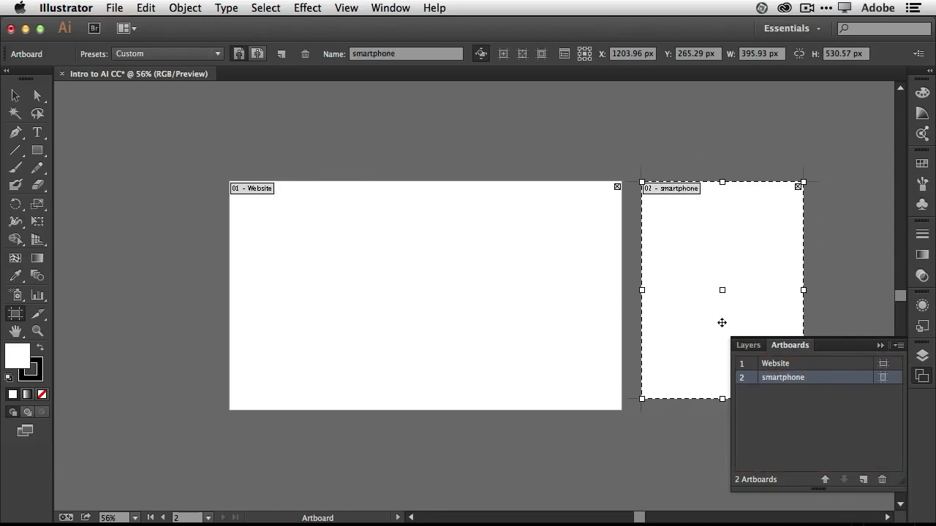
Fit the Website artboard in the view, switch to the Selection tool and collapse the list of artboards.
double_click(806, 364)
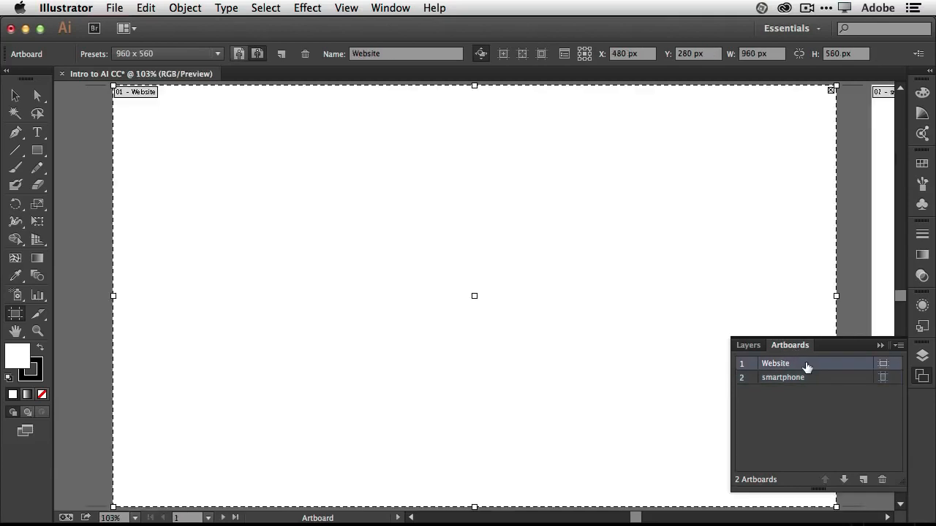
left_click(16, 96)
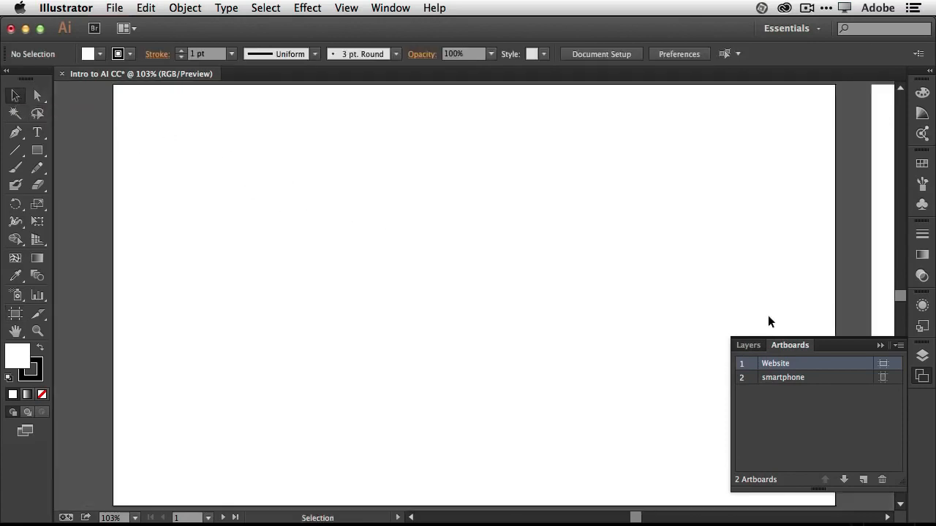
left_click(880, 345)
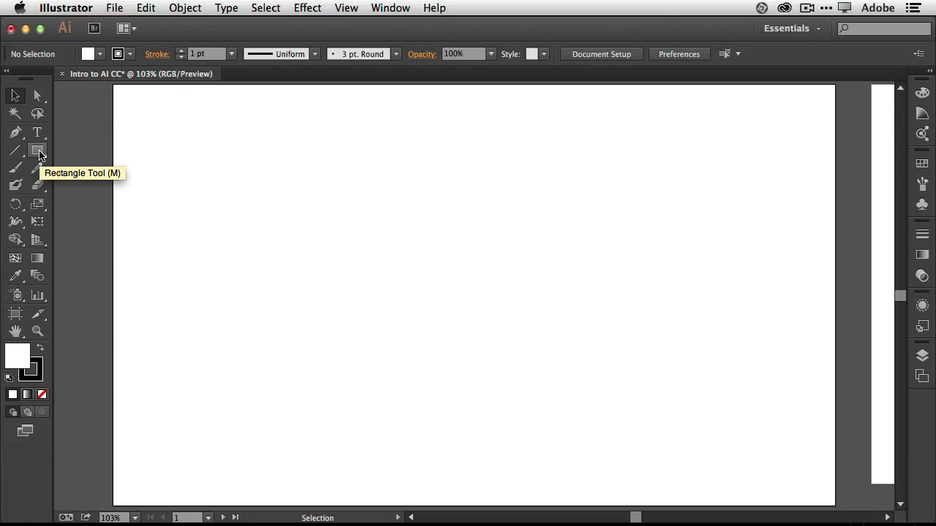
left_click_drag(40, 155, 128, 225)
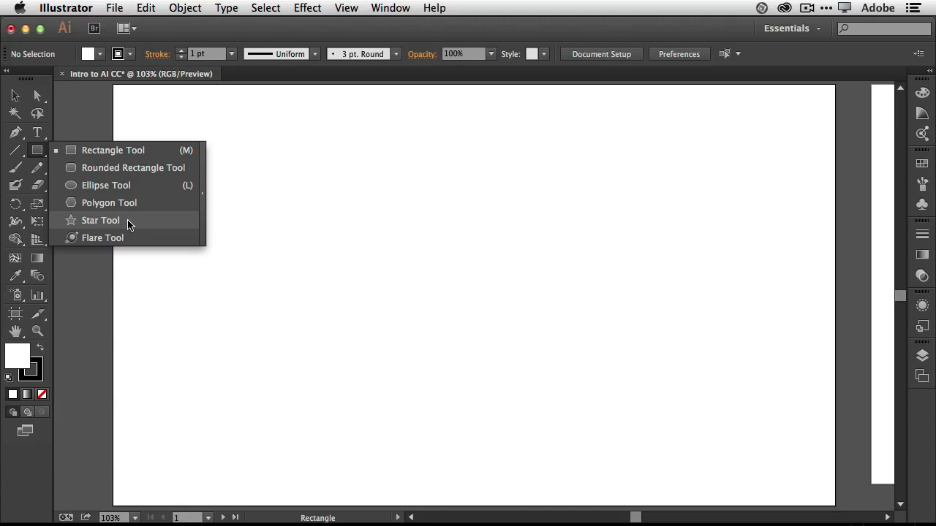
mouse_move(128, 223)
left_mouse_down()
mouse_move(128, 166)
mouse_move(129, 237)
mouse_move(130, 151)
mouse_move(125, 212)
left_mouse_up()
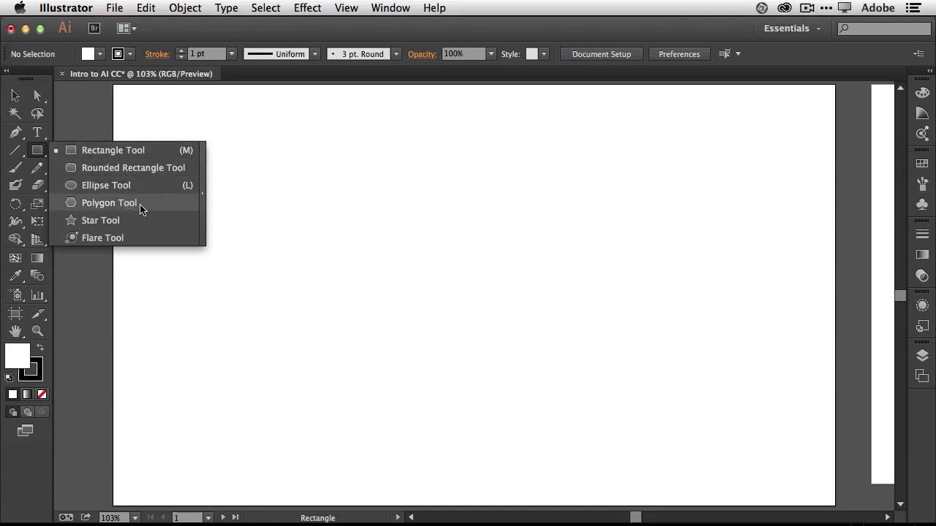
left_click_drag(201, 199, 201, 196)
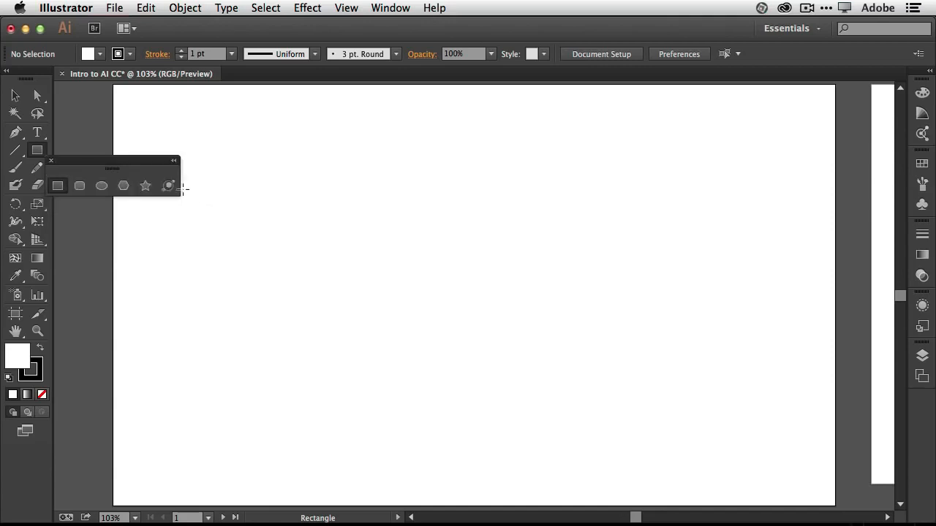
left_click_drag(132, 163, 161, 95)
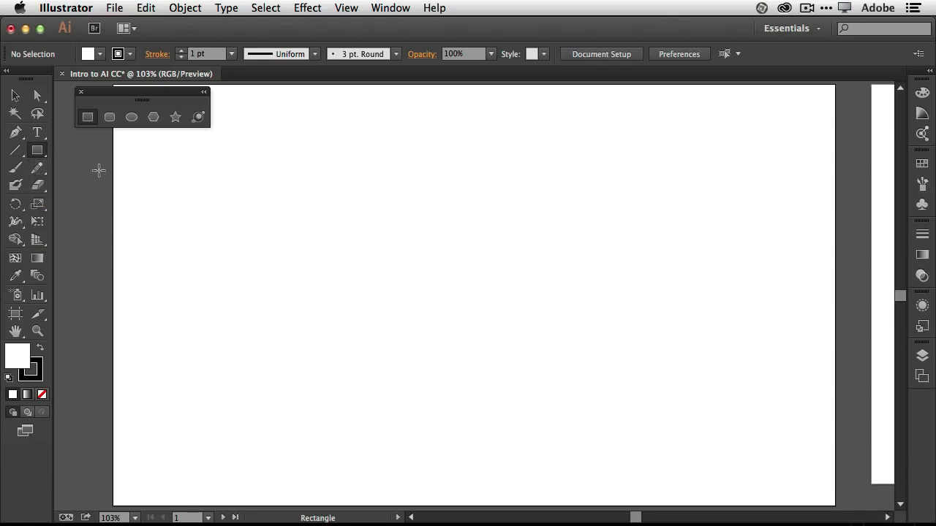
left_click(83, 95)
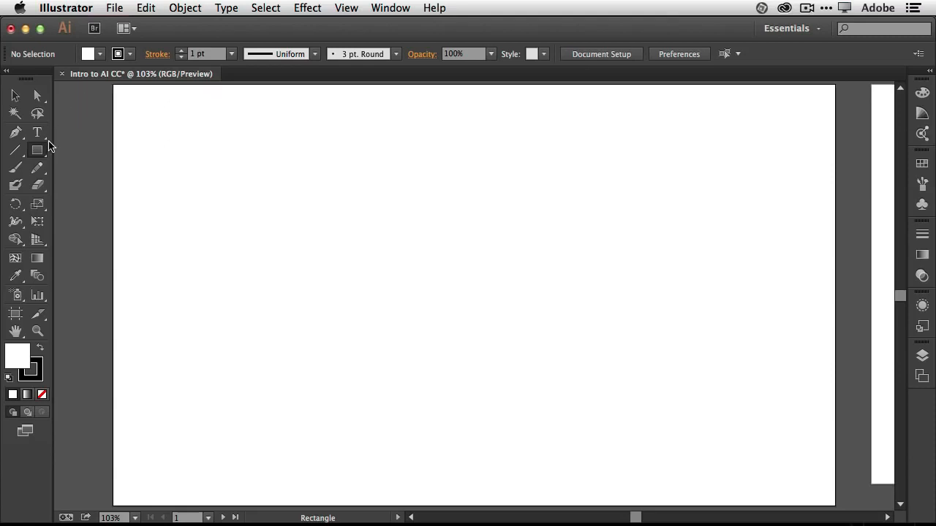
Detach the shape tools as a floating palette and place it over the Website artboard's upper-left corner.
left_click(38, 149)
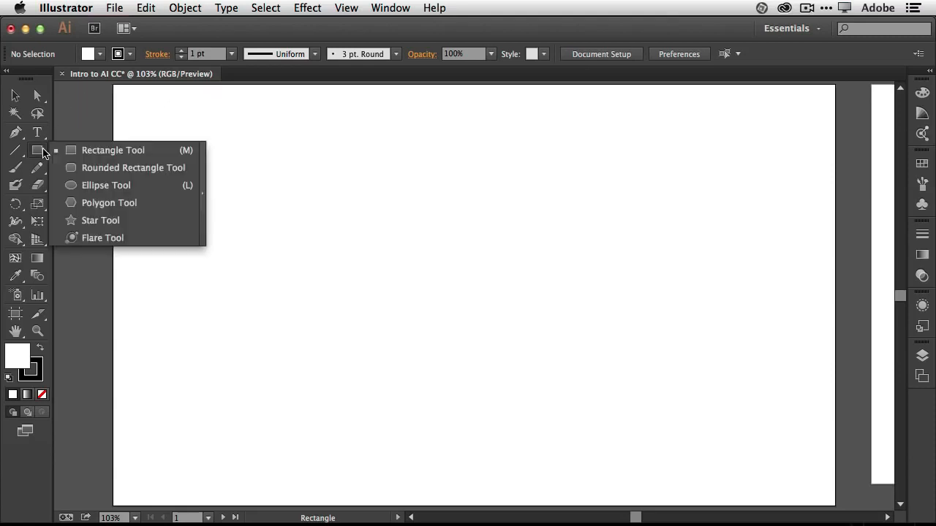
left_click(202, 193)
left_click_drag(127, 153, 147, 101)
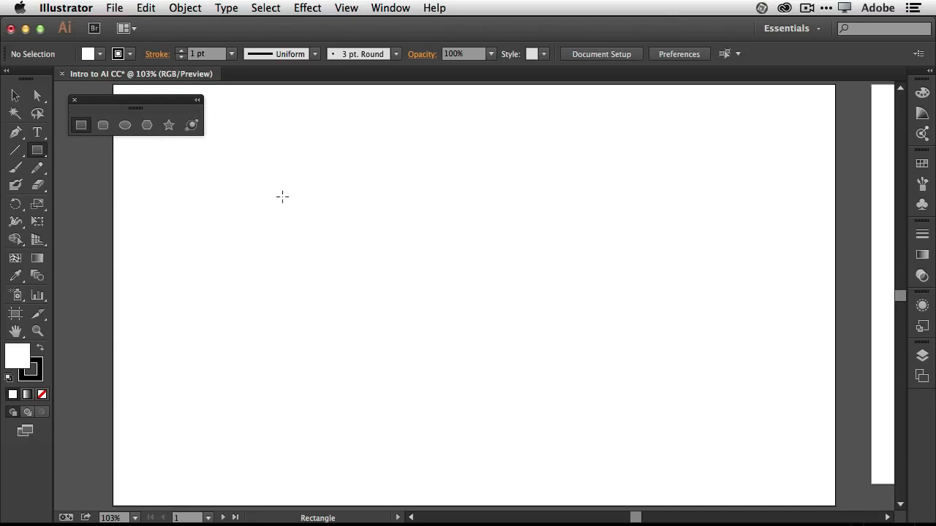
Draw a wide rectangle in the Website artboard's upper-left area and a 180 px square overlapping its lower-right corner.
left_click_drag(243, 153, 412, 296)
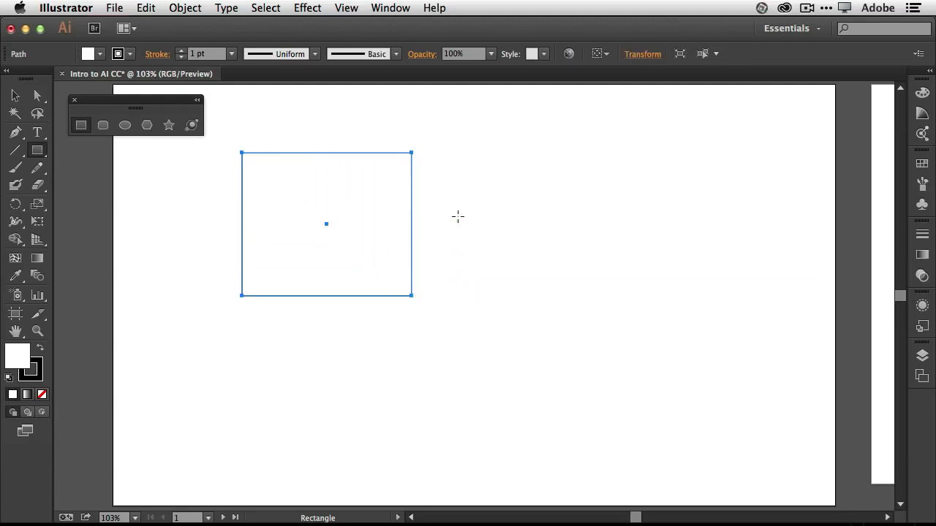
mouse_move(461, 211)
left_mouse_down()
mouse_move(413, 260)
mouse_move(397, 297)
mouse_move(345, 314)
mouse_move(313, 354)
mouse_move(376, 295)
mouse_move(424, 268)
mouse_move(326, 340)
mouse_move(370, 335)
mouse_move(326, 345)
left_mouse_up()
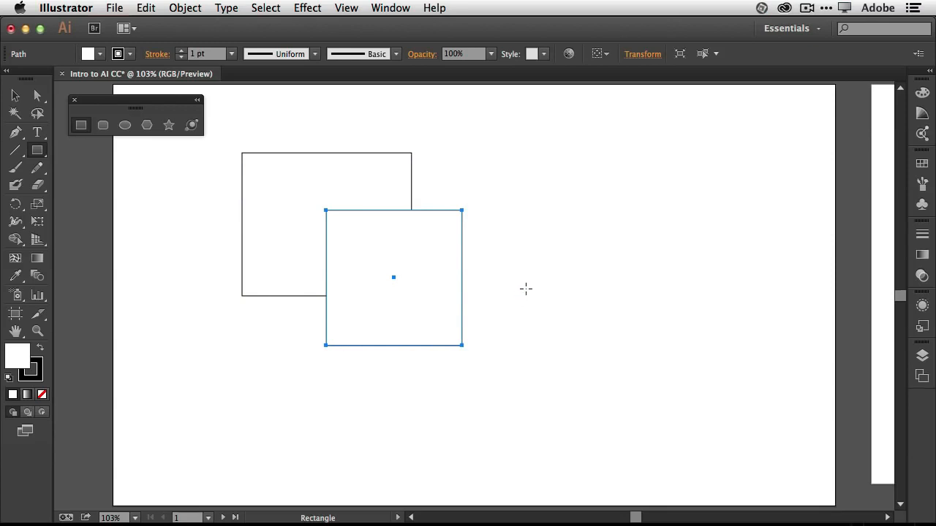
Create a 230 × 230 px square by exact dimensions, clear of the two shapes and to their right.
left_click(524, 198)
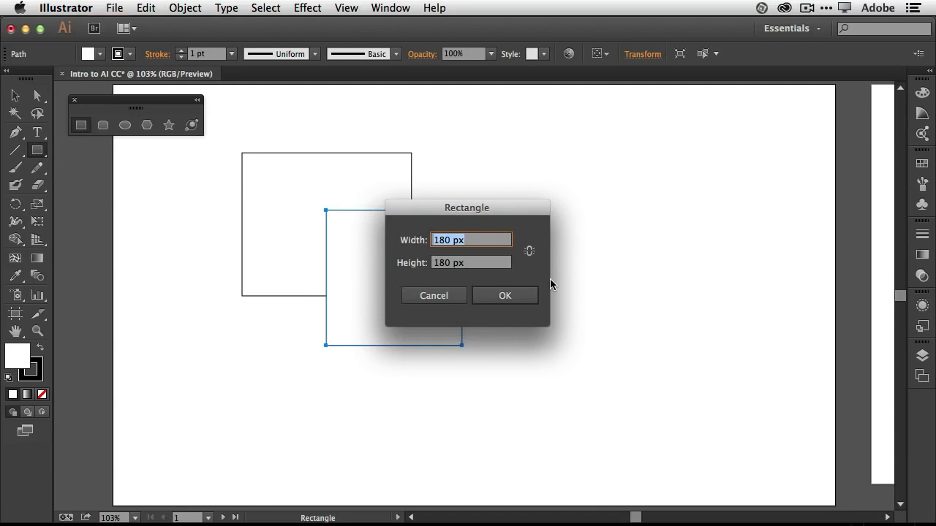
type("230 px")
key("Tab")
type("230 px")
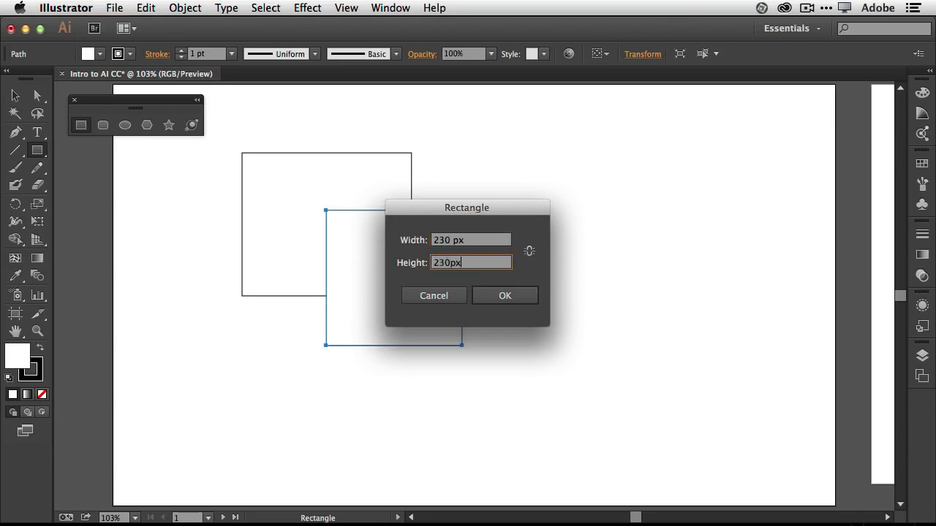
key("Return")
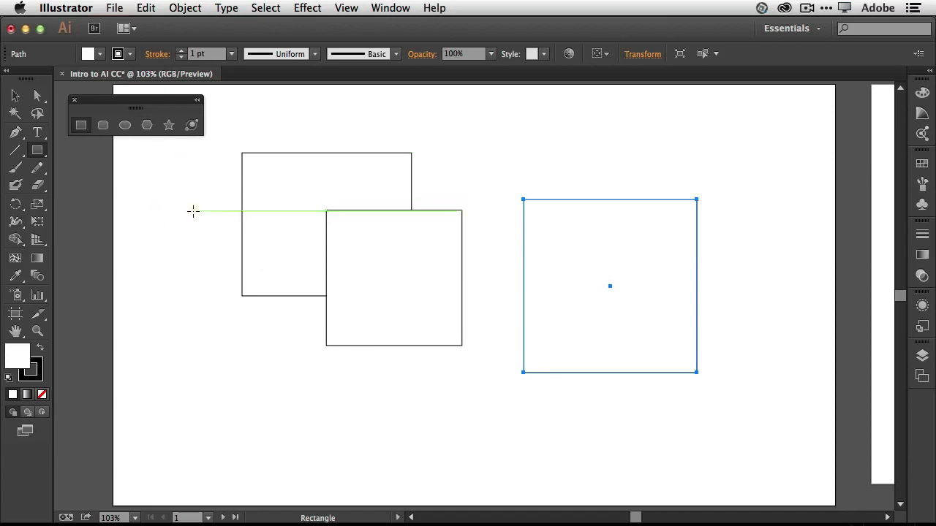
Rearrange the three rectangles so that the 230 px square overlaps both others and the small square sits lowest.
left_click(15, 96)
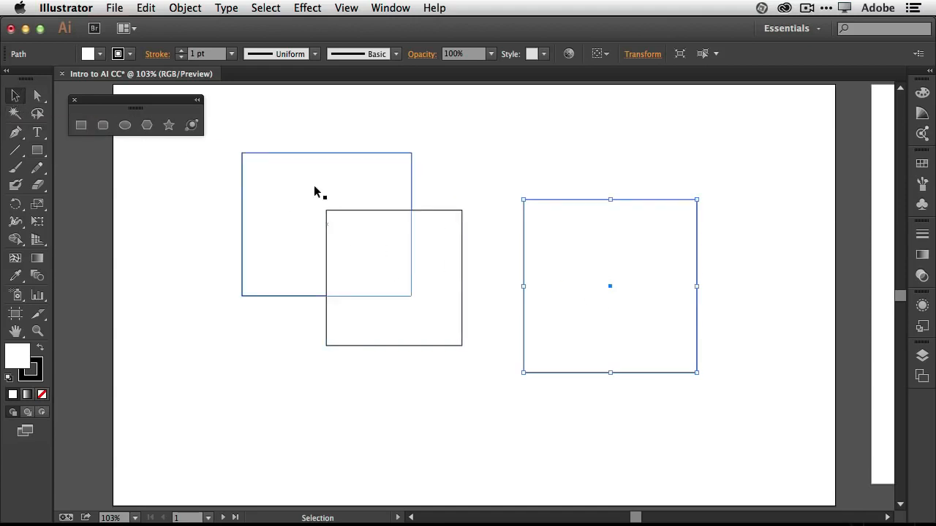
left_click_drag(564, 261, 450, 191)
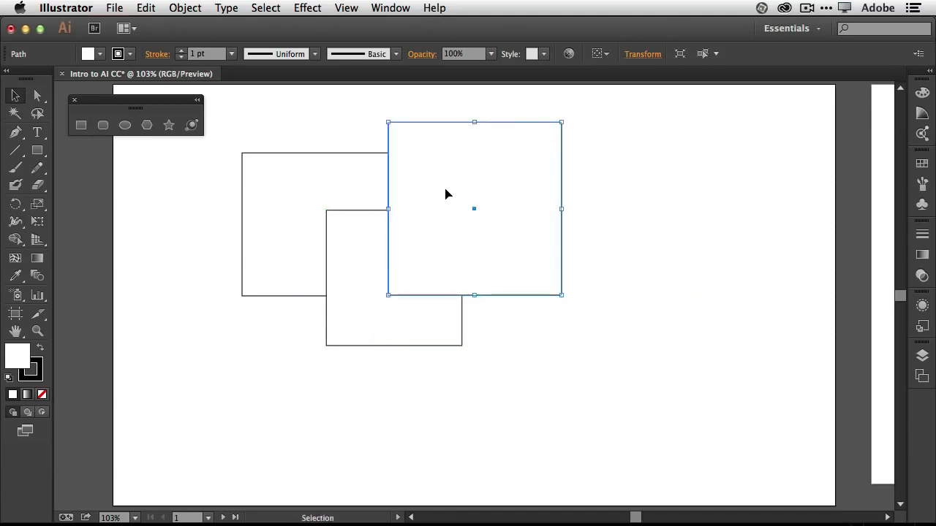
left_click(348, 234)
left_click_drag(349, 234, 336, 281)
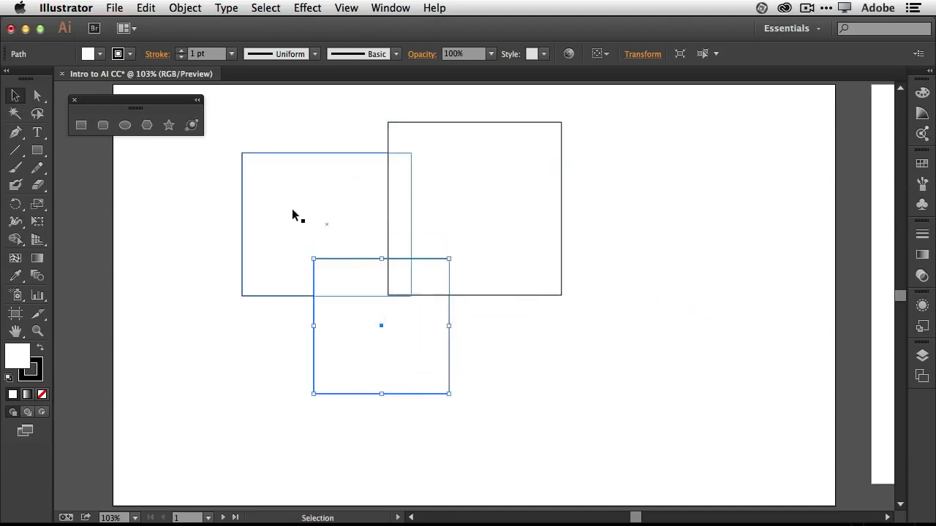
mouse_move(290, 192)
left_mouse_down()
mouse_move(282, 171)
mouse_move(267, 203)
mouse_move(302, 201)
left_mouse_up()
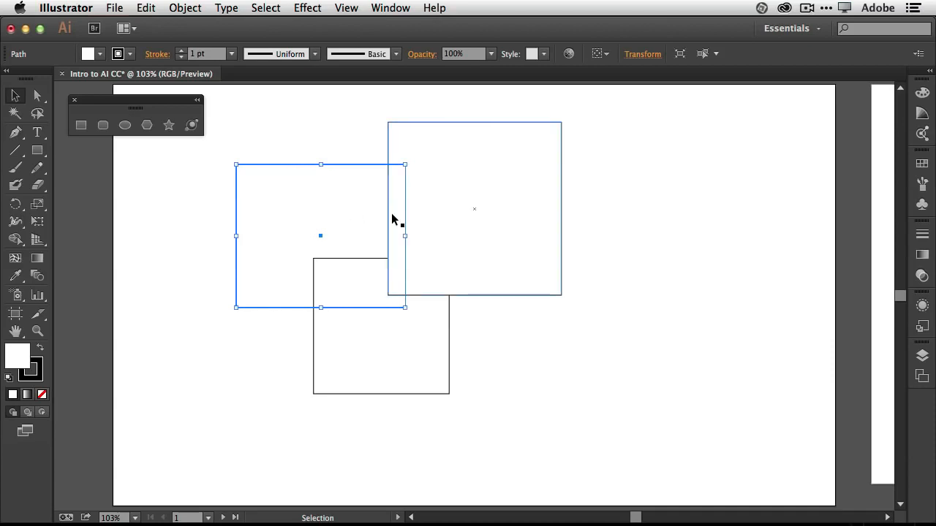
Draw a wide ellipse to the lower left of the small square and a circle to its lower right.
left_click(125, 125)
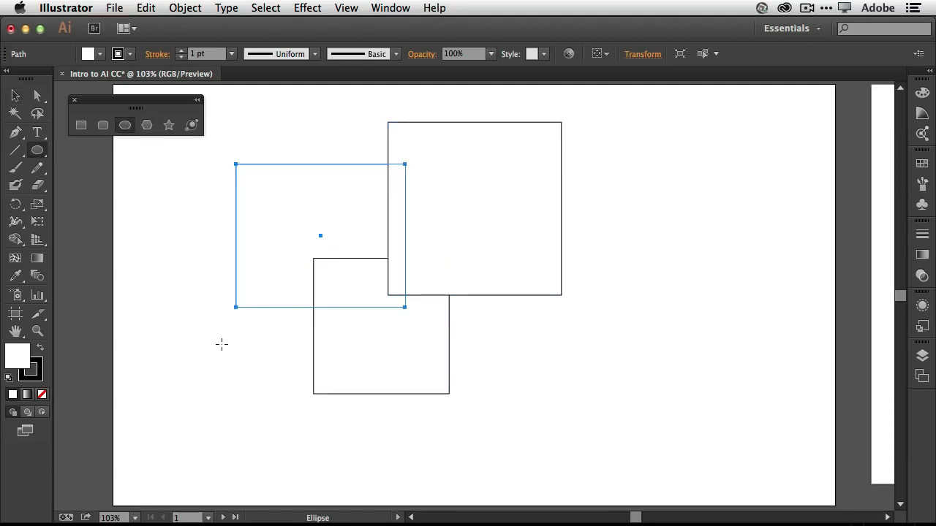
mouse_move(164, 354)
left_mouse_down()
mouse_move(271, 443)
mouse_move(290, 441)
left_mouse_up()
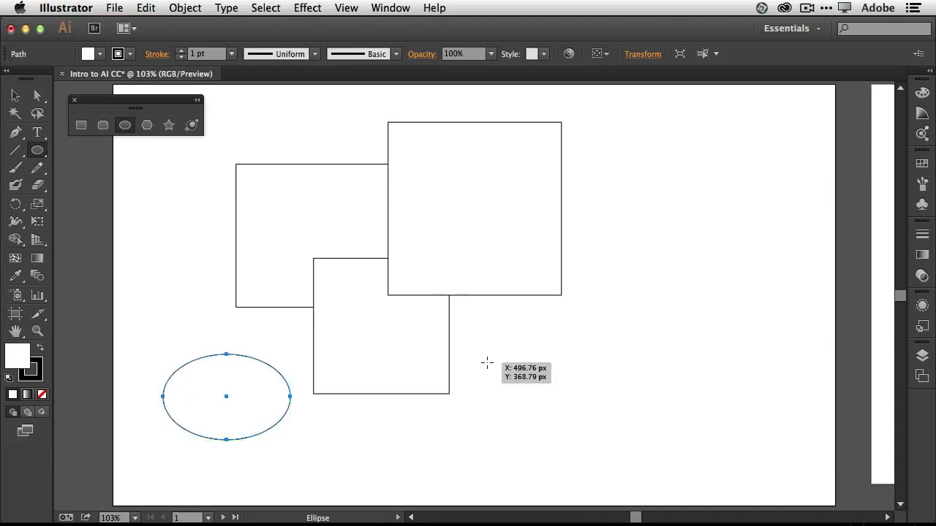
mouse_move(486, 362)
left_mouse_down()
mouse_move(547, 412)
mouse_move(572, 448)
left_mouse_up()
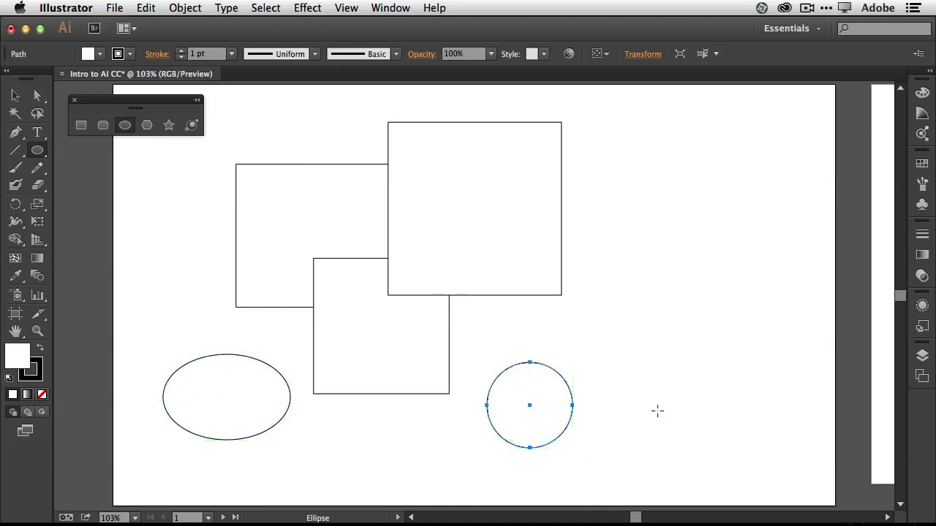
Move the ellipse over the lower-left corner of the wide rectangle and the circle over the ellipse and small square.
left_click(14, 95)
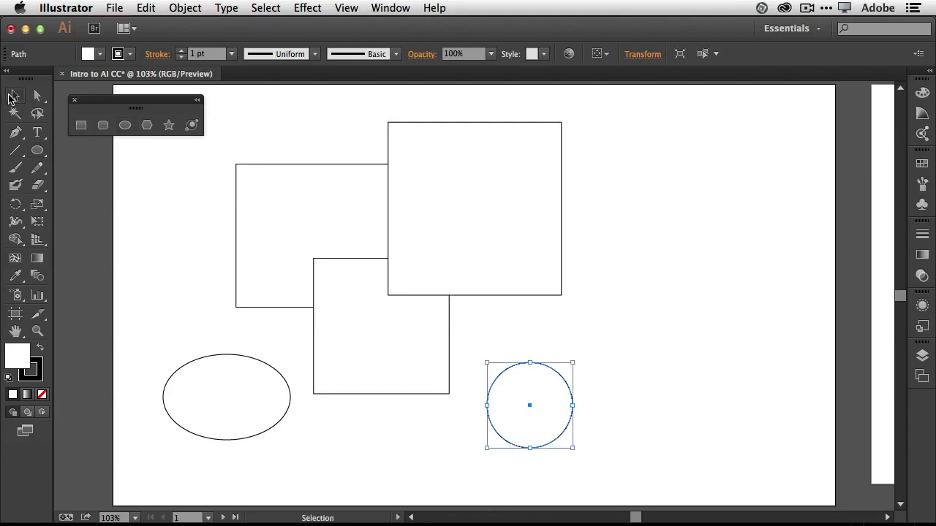
left_click_drag(226, 414, 295, 369)
left_click_drag(519, 423, 326, 389)
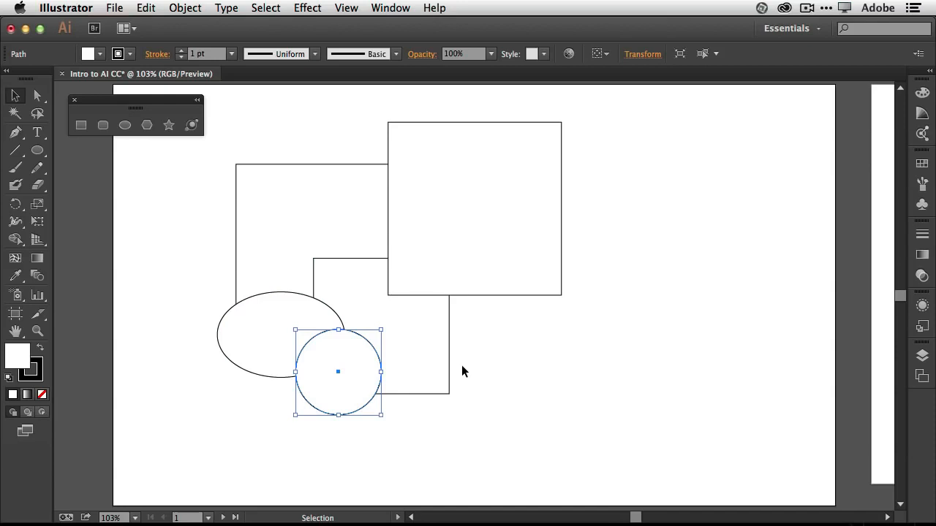
Bring the wide rectangle to the front, move it left against the large square's edge, and deselect it.
left_click(302, 213)
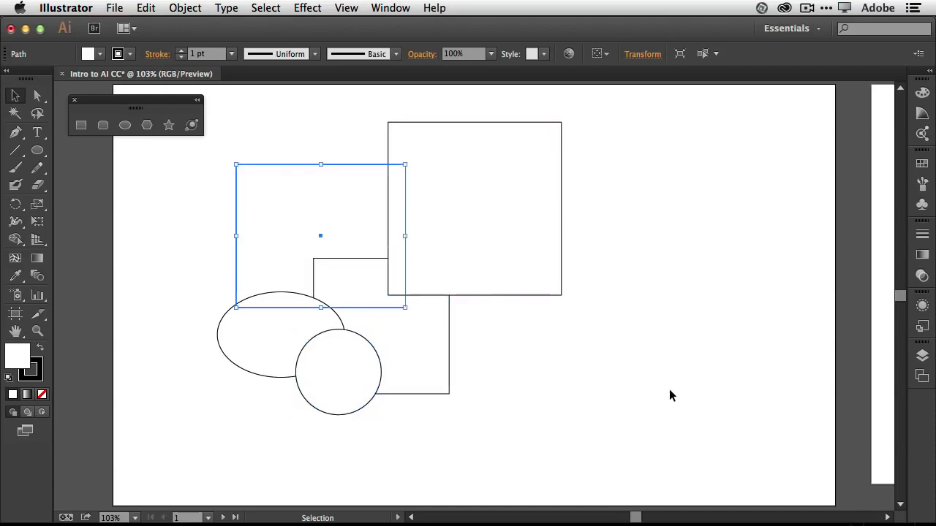
left_click(179, 7)
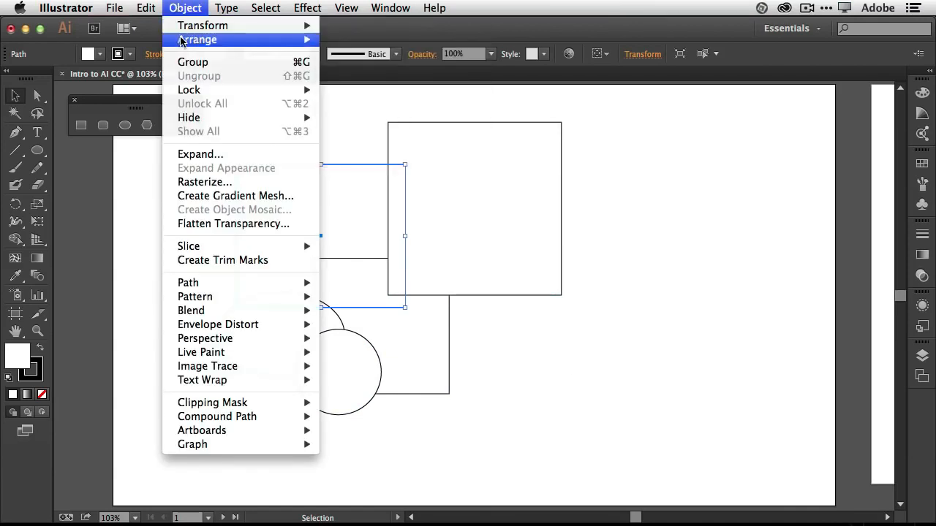
mouse_move(182, 41)
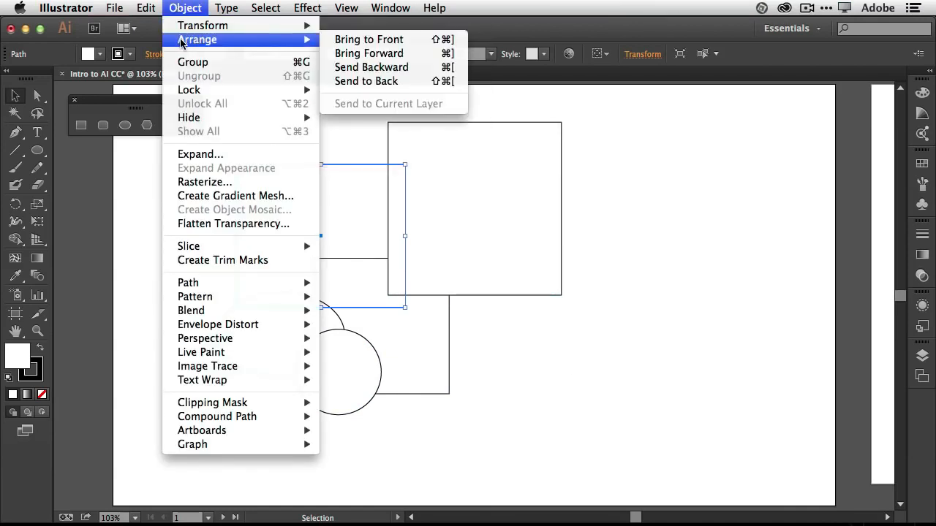
left_click(390, 40)
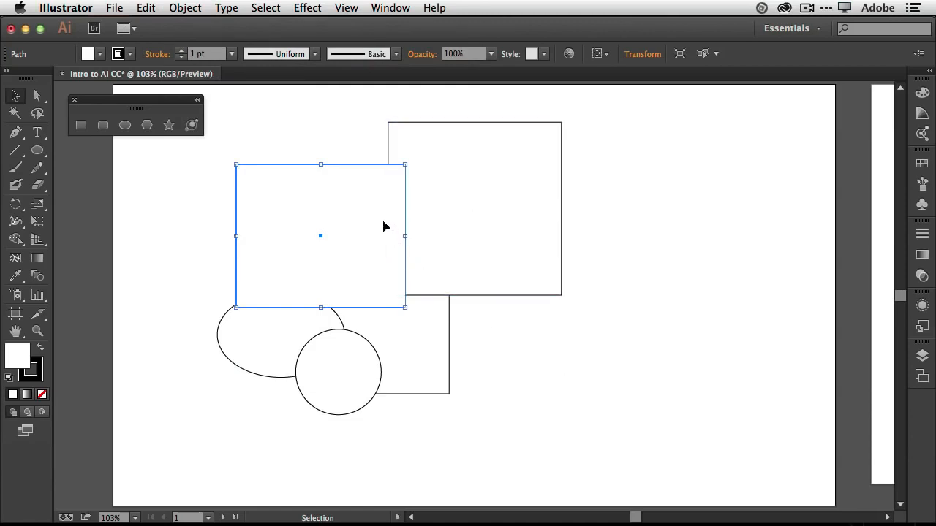
mouse_move(372, 213)
left_mouse_down()
mouse_move(335, 199)
mouse_move(371, 190)
mouse_move(357, 217)
left_mouse_up()
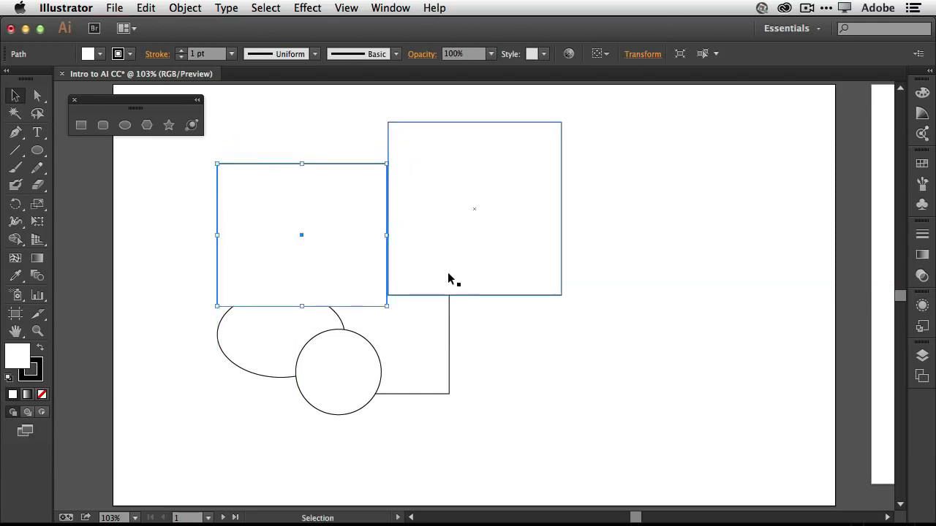
left_click(530, 355)
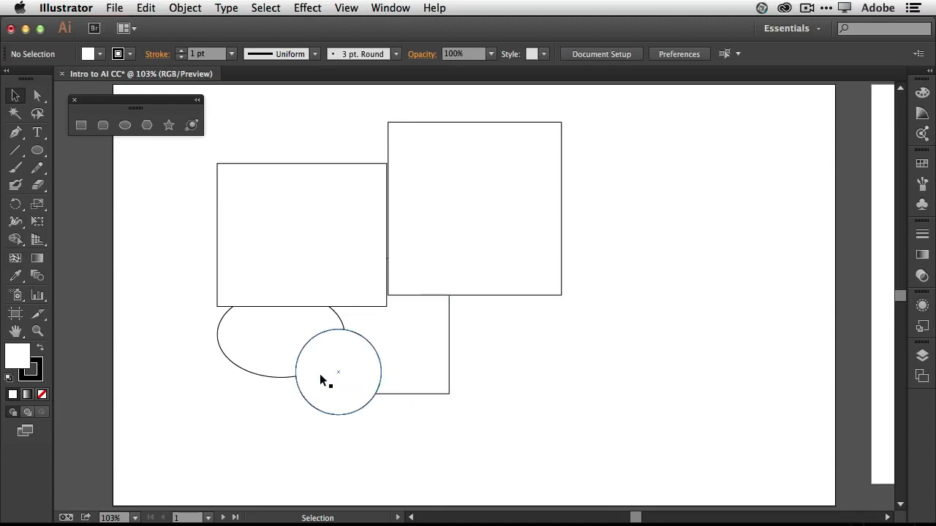
Move the circle right, clear of the ellipse and the small square.
left_click_drag(322, 376, 514, 382)
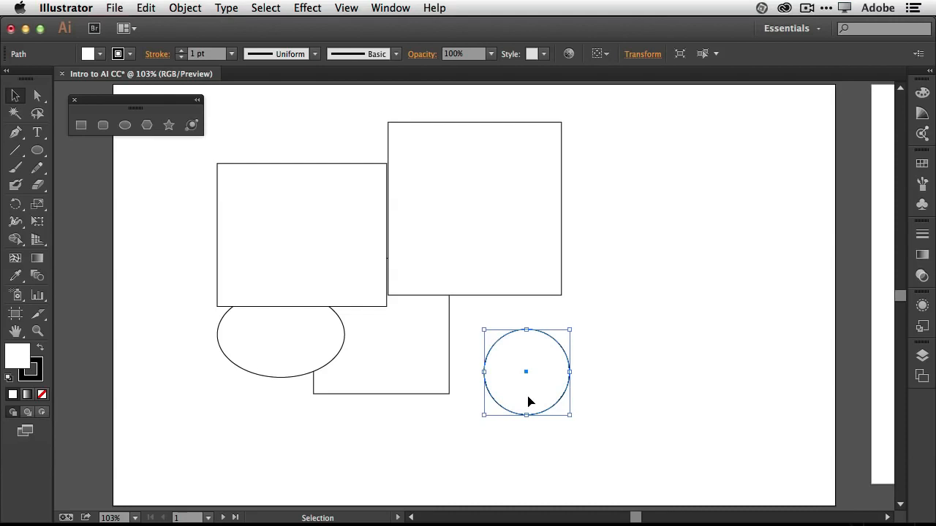
Move the circle over the ellipse and small square, and move the wide rectangle to the open area right of the large square.
left_click_drag(530, 401, 341, 389)
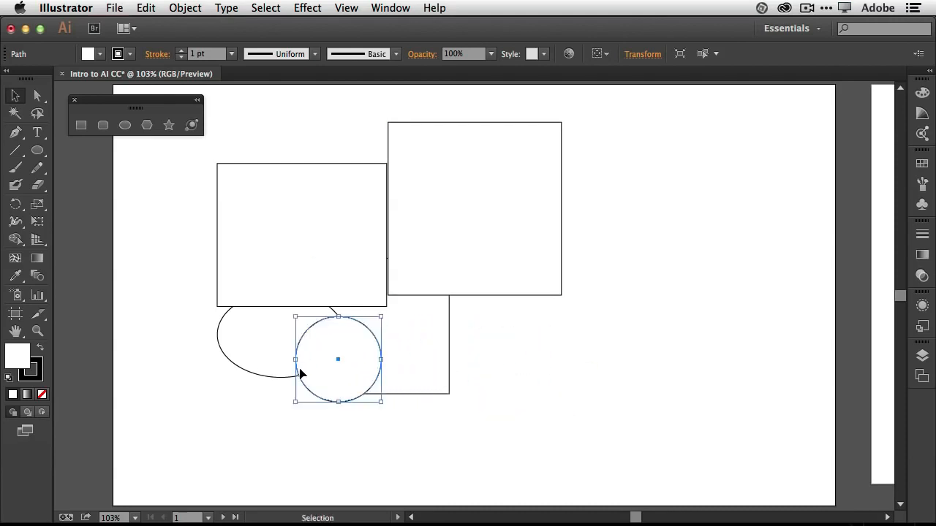
left_click(331, 290)
left_click_drag(331, 290, 414, 330)
left_click_drag(704, 371, 696, 313)
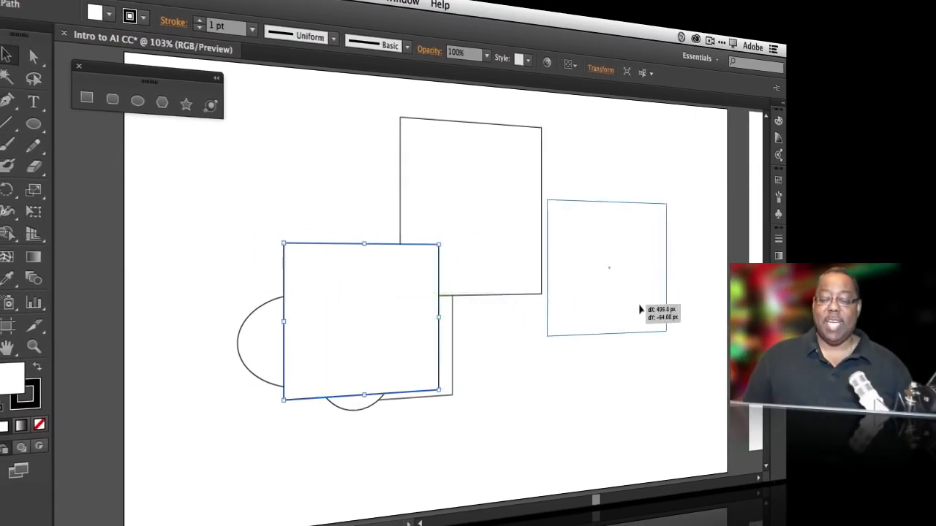
left_click_drag(641, 310, 647, 309)
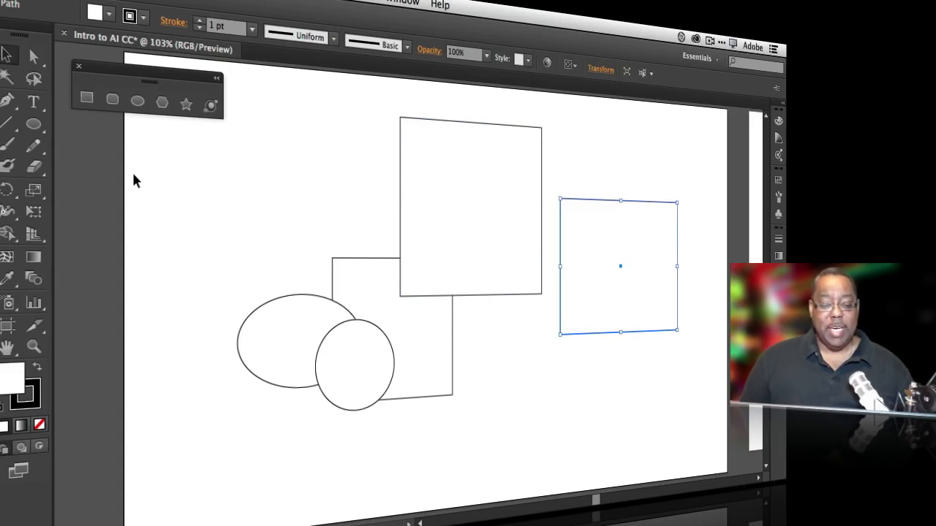
Draw a straight horizontal line left of the large square with the Pen tool, undo the extra diagonal segment, and deselect the path.
left_click(11, 105)
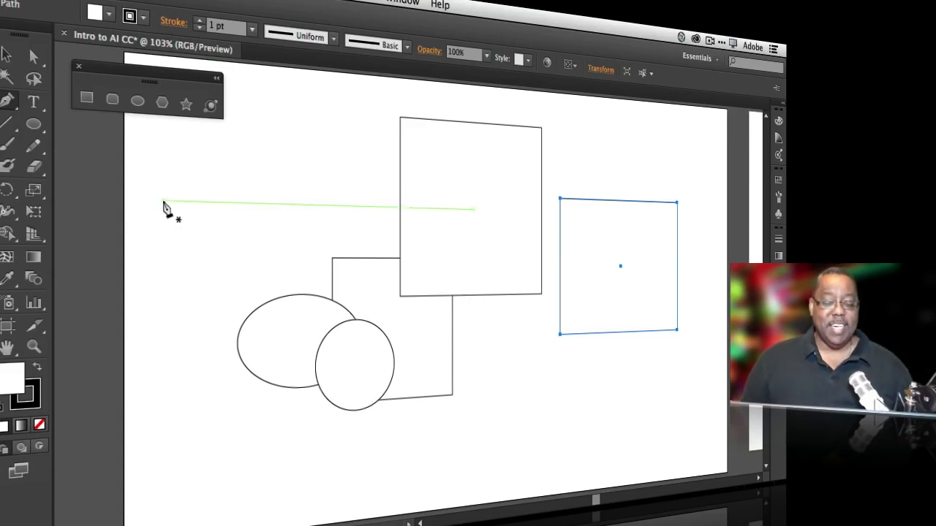
left_click(162, 200)
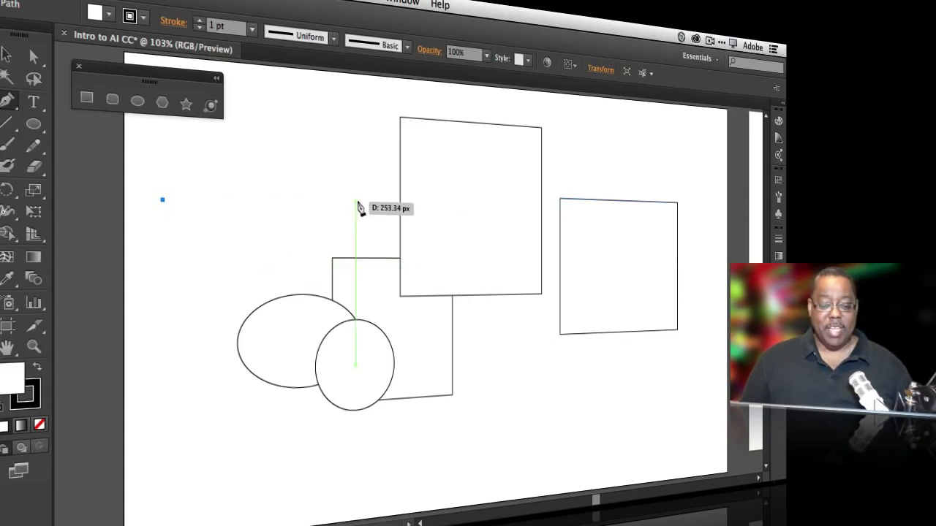
left_click(356, 205)
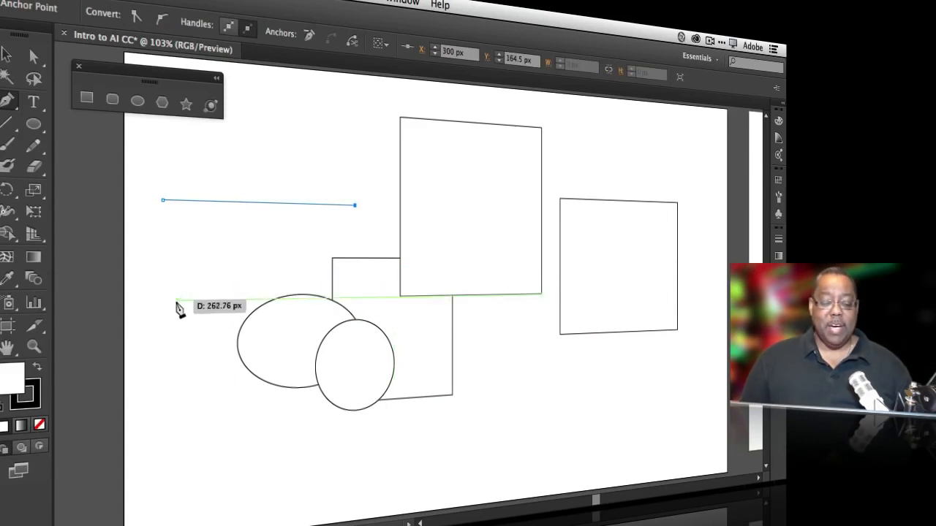
left_click(176, 304)
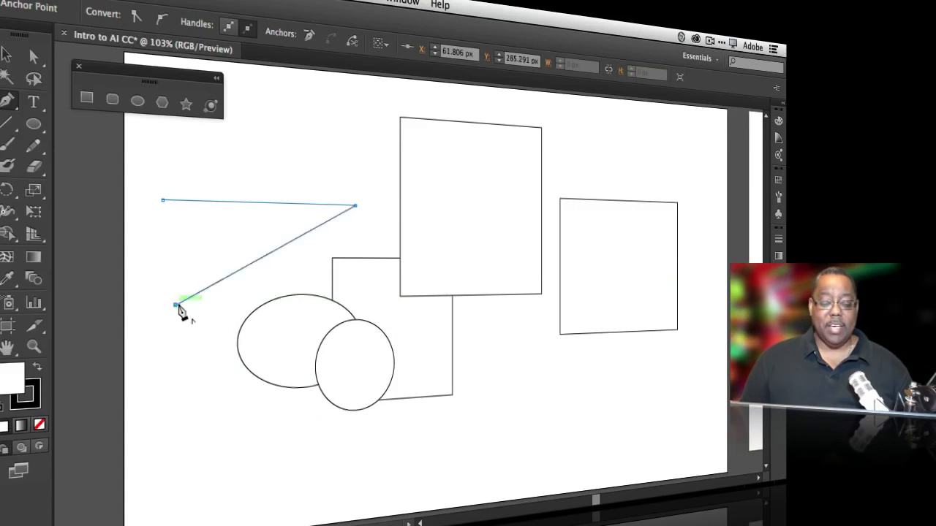
key("ctrl+z")
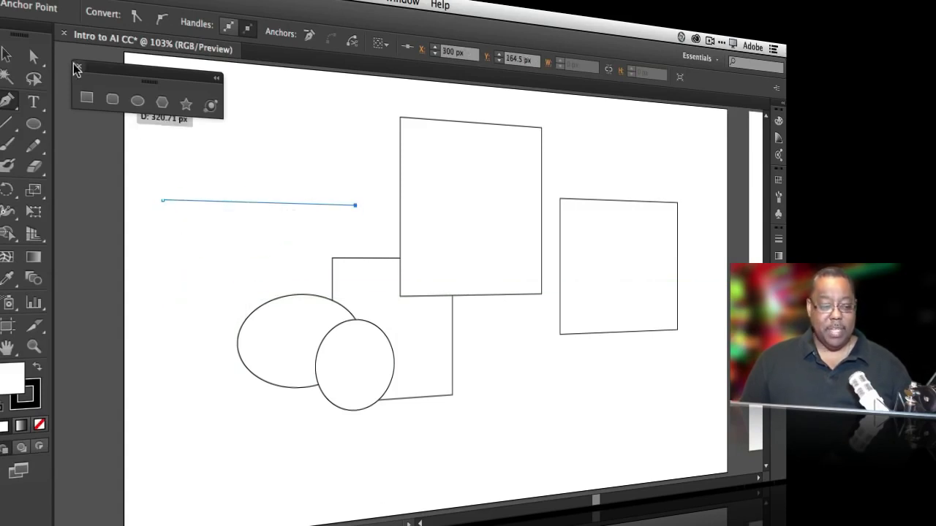
left_click(9, 57)
left_click(205, 270)
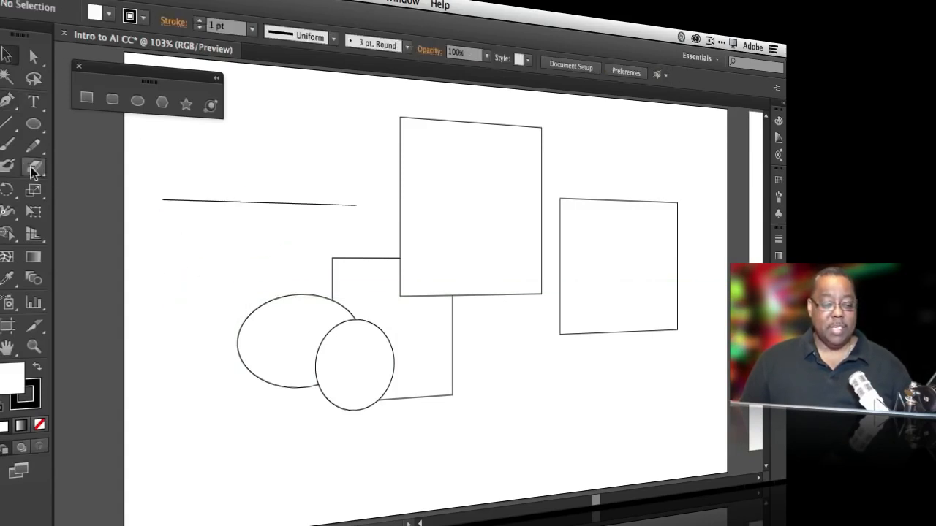
Draw a separate diagonal Pen line crossing the horizontal one, rising from above the ellipse toward the large square's upper corner.
left_click(7, 101)
left_click(198, 287)
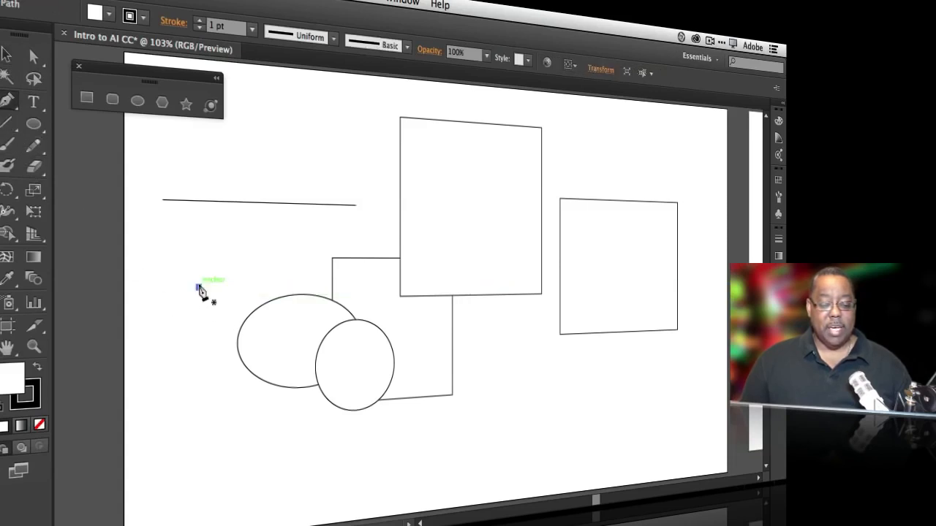
left_click(335, 121)
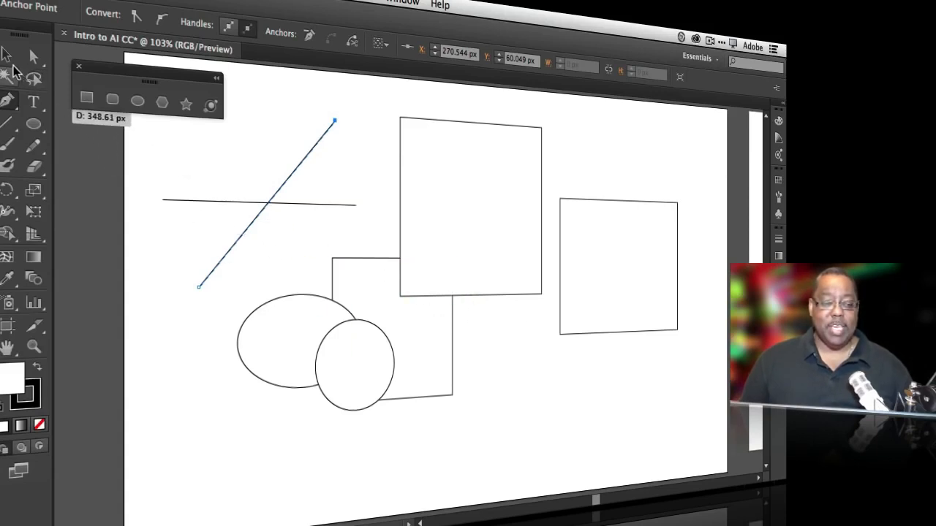
left_click(8, 59)
Draw a closed hook-shaped path below the large square with the Pen tool, combining straight edges with a curved end.
left_click(7, 101)
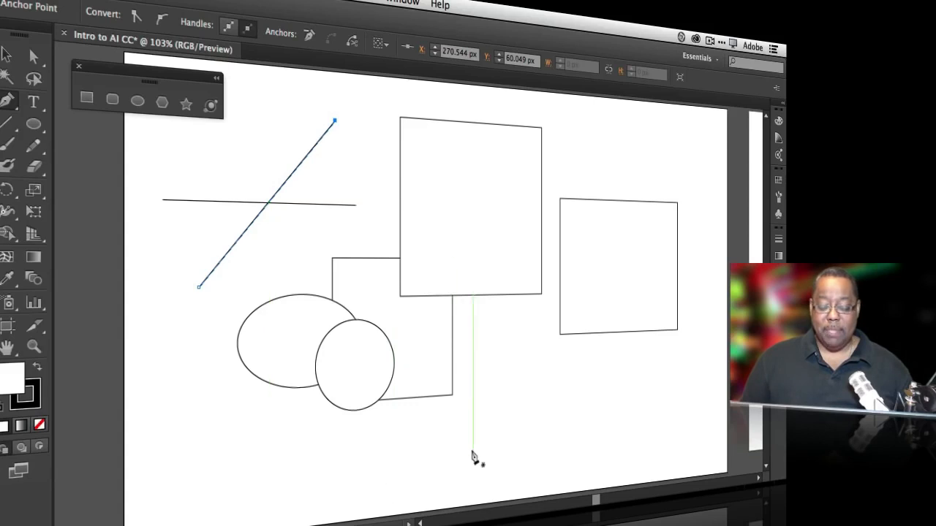
left_click(467, 450)
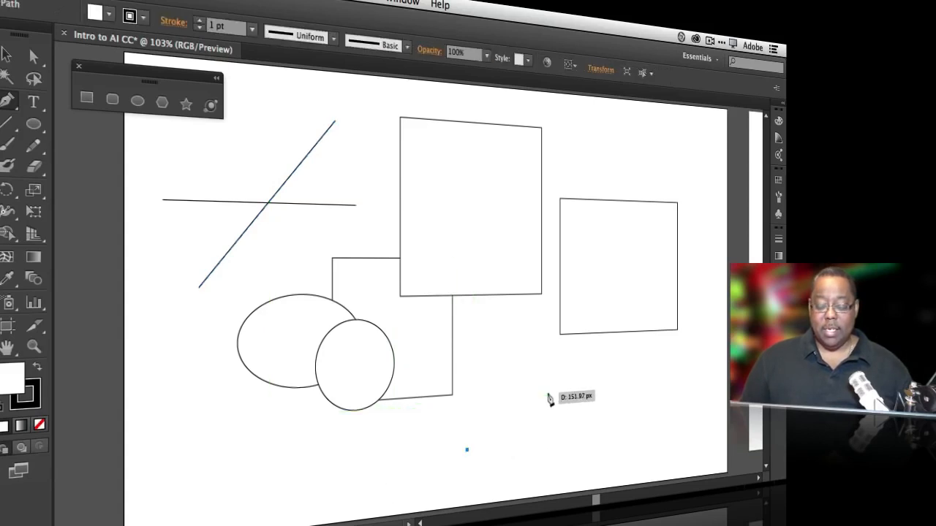
left_click(548, 395)
left_click_drag(602, 414, 600, 455)
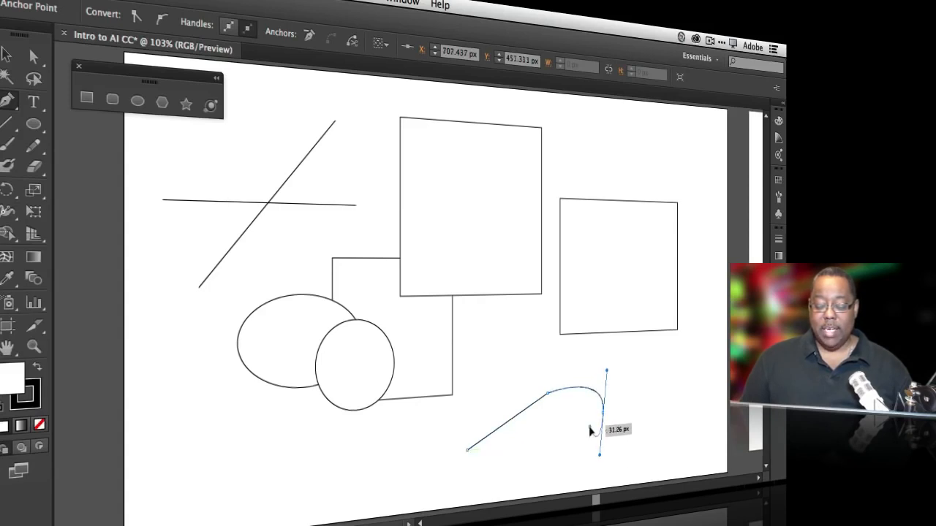
left_click(590, 433)
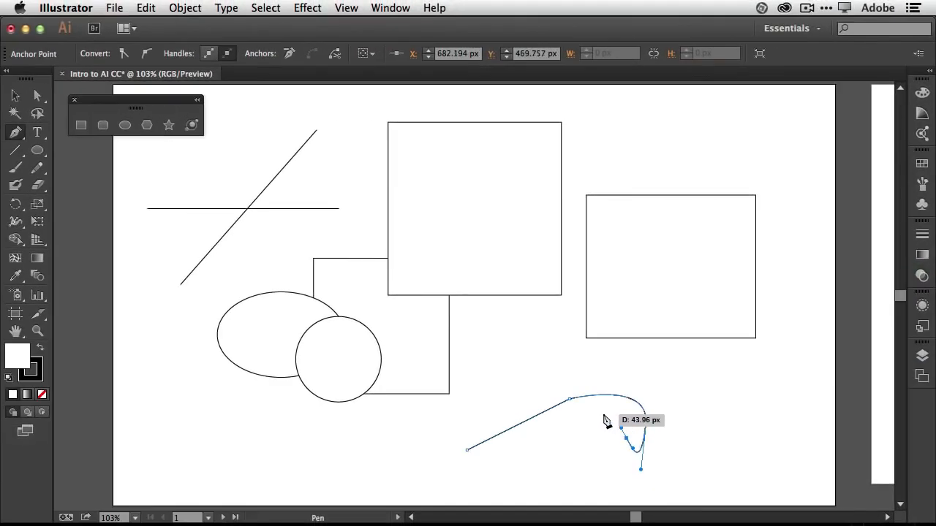
left_click_drag(604, 419, 587, 419)
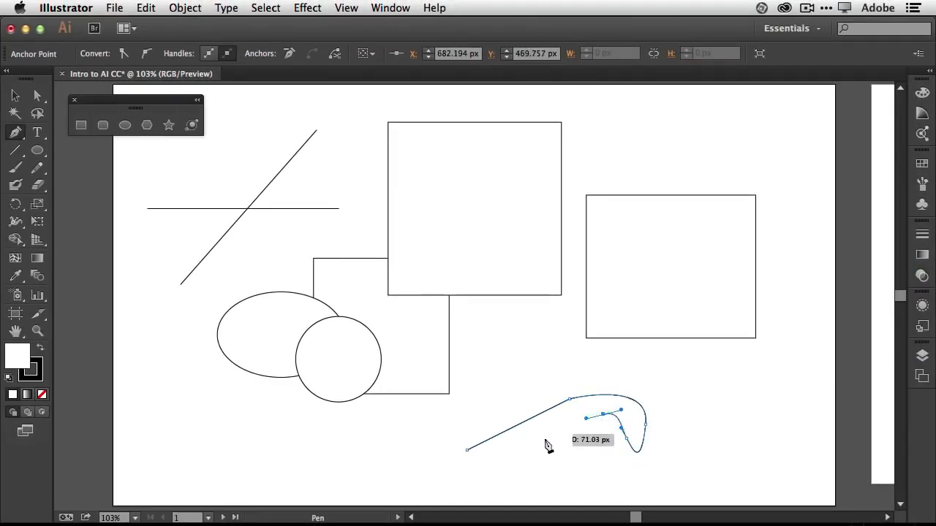
left_click(497, 478)
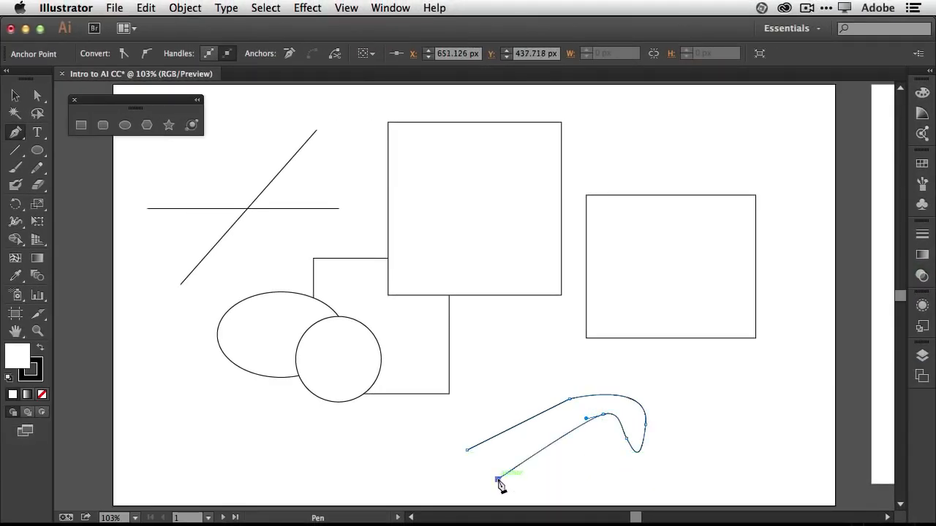
left_click(468, 451)
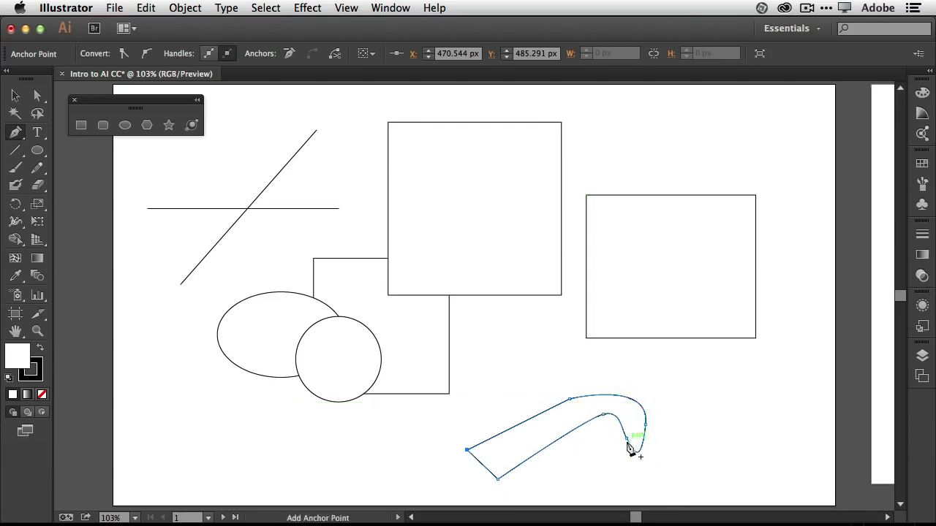
Refine the hook-shaped path's curved end by adjusting its inner curve, anchor points and direction handle with the Direct Selection tool.
left_click(36, 97)
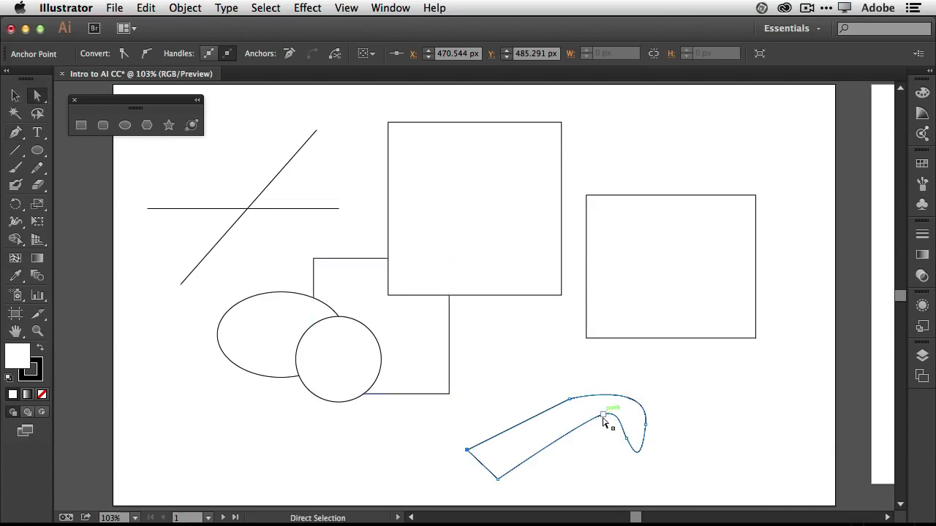
left_click_drag(605, 418, 630, 440)
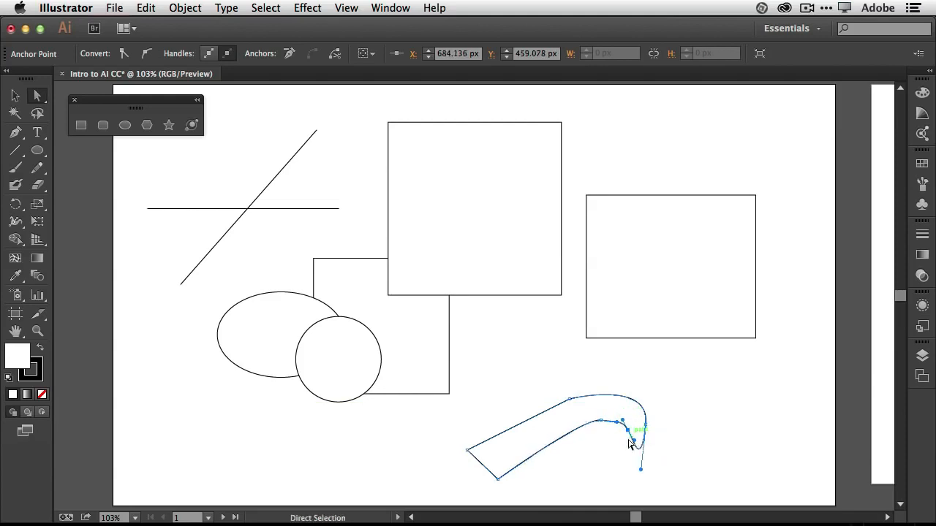
left_click_drag(570, 400, 570, 403)
left_click_drag(650, 381, 650, 386)
left_click_drag(628, 432, 633, 434)
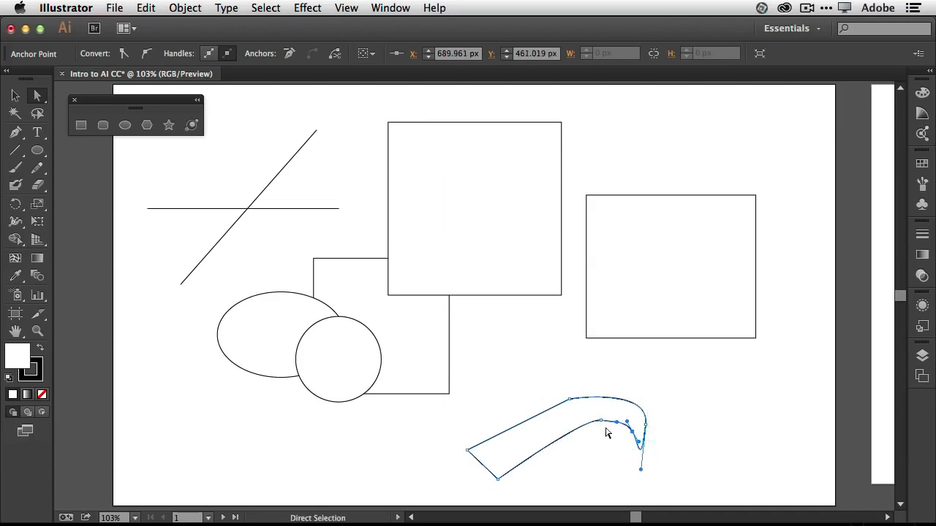
left_click_drag(571, 400, 571, 404)
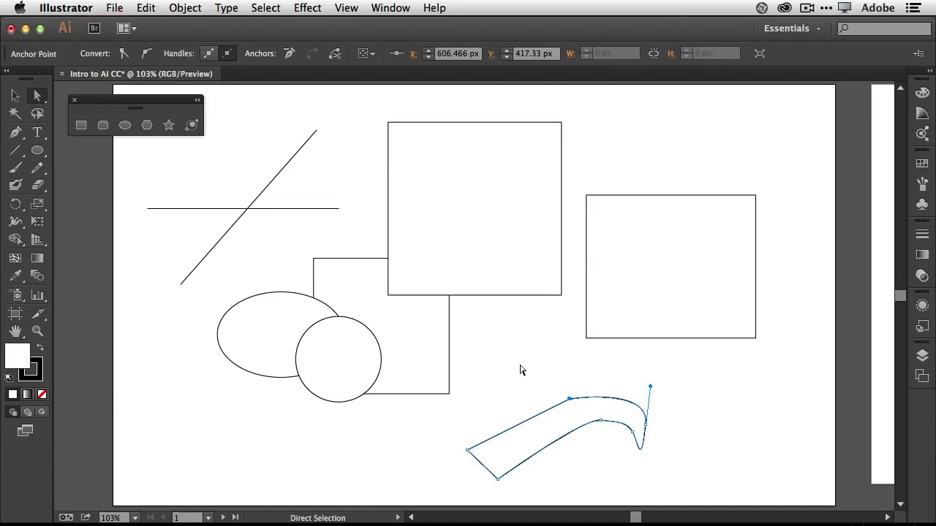
Draw three straight lines with the Line Segment tool: two crossing at the ellipse's left side and a horizontal one below it.
left_click(15, 150)
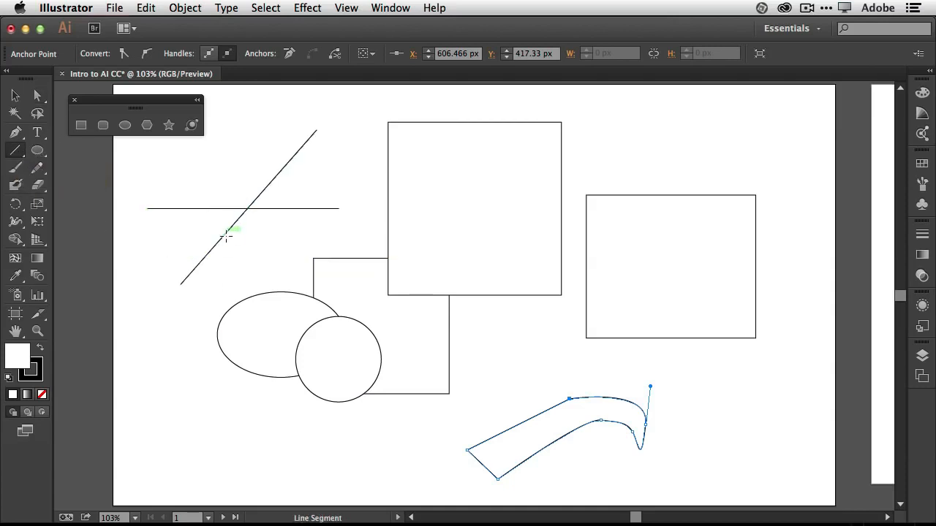
mouse_move(158, 426)
left_mouse_down()
mouse_move(185, 305)
mouse_move(243, 259)
left_mouse_up()
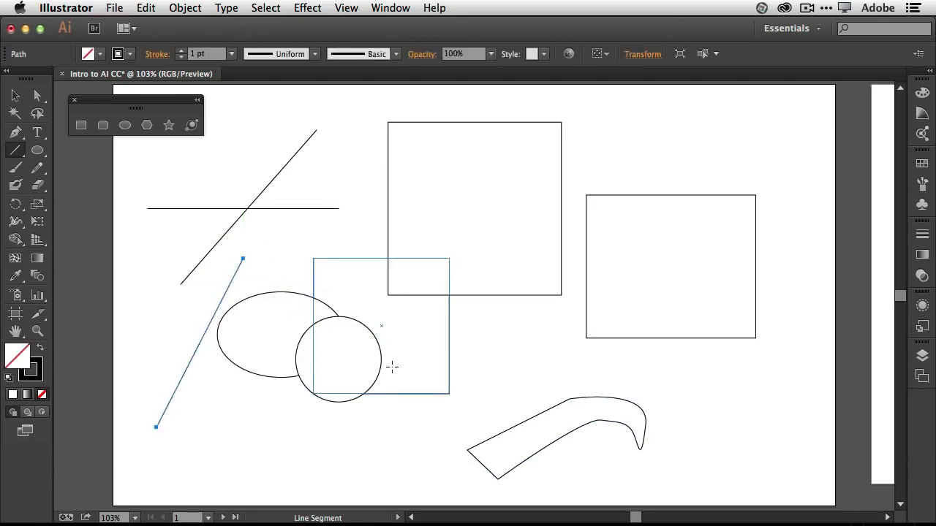
left_click_drag(147, 326, 271, 365)
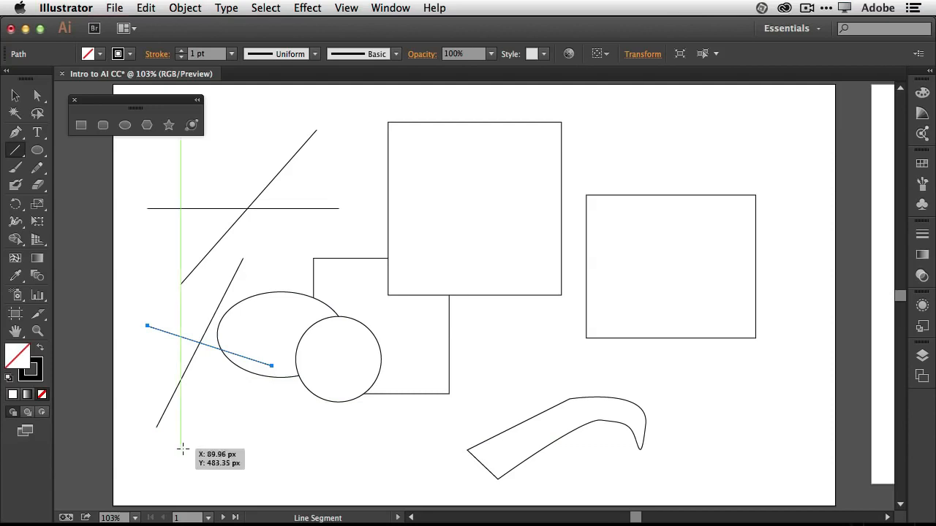
left_click_drag(179, 448, 345, 448)
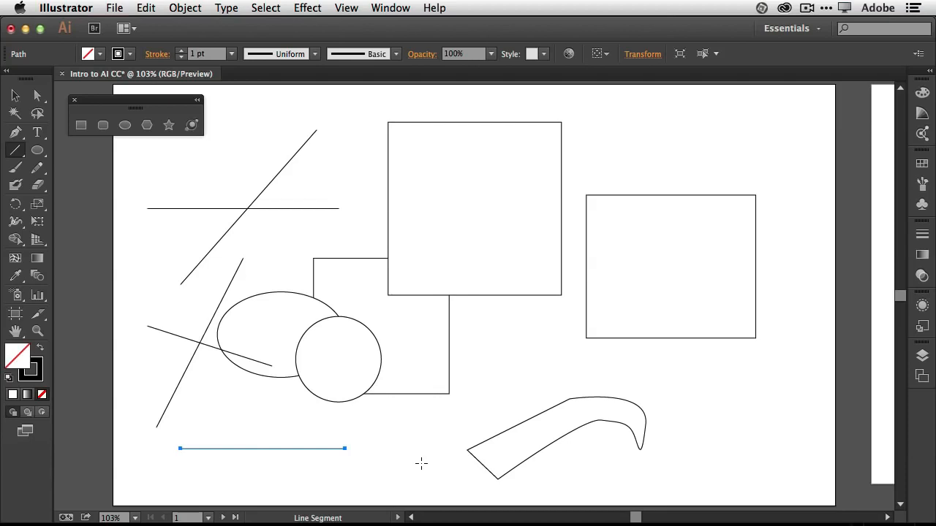
Draw freehand Pencil paths: a wavy line above the hook shape, an oval above the wide rectangle, and a handwritten signature below it.
left_click(37, 168)
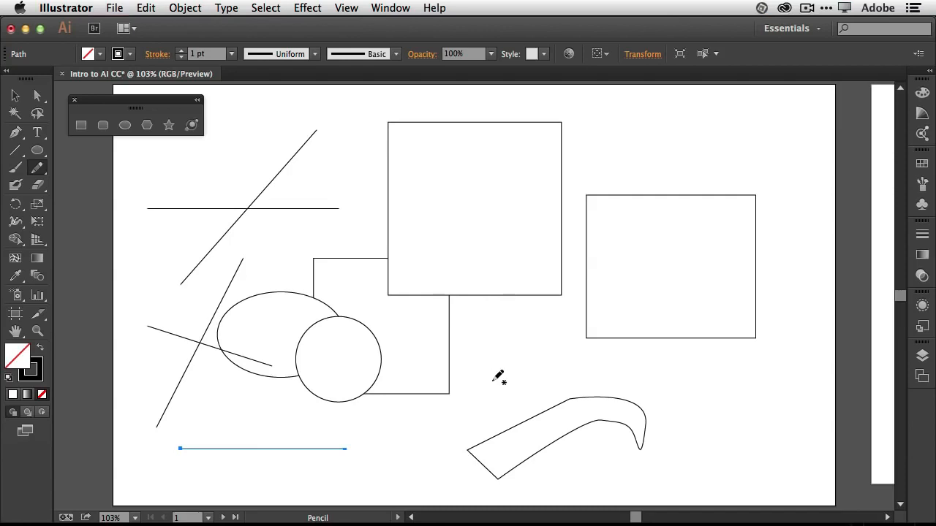
mouse_move(421, 434)
left_mouse_down()
mouse_move(450, 407)
mouse_move(490, 400)
mouse_move(577, 358)
left_mouse_up()
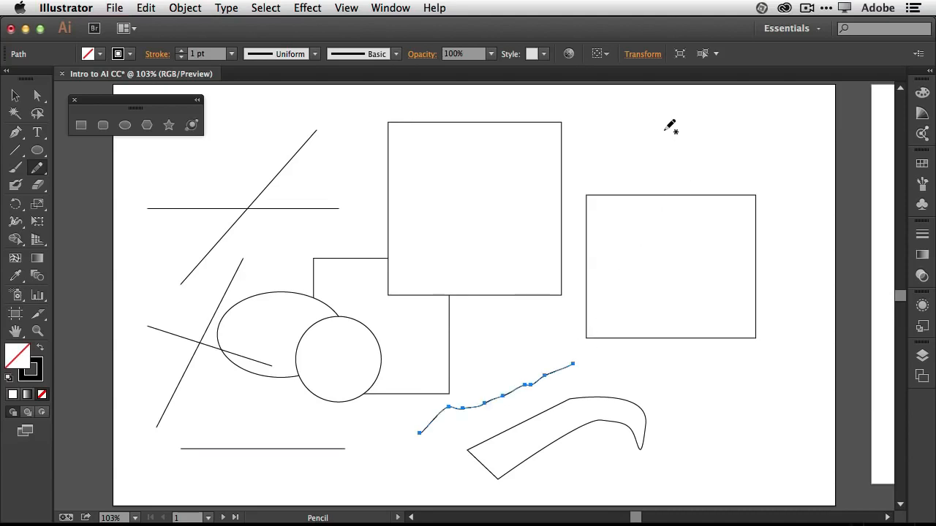
mouse_move(667, 129)
left_mouse_down()
mouse_move(674, 170)
mouse_move(614, 137)
left_mouse_up()
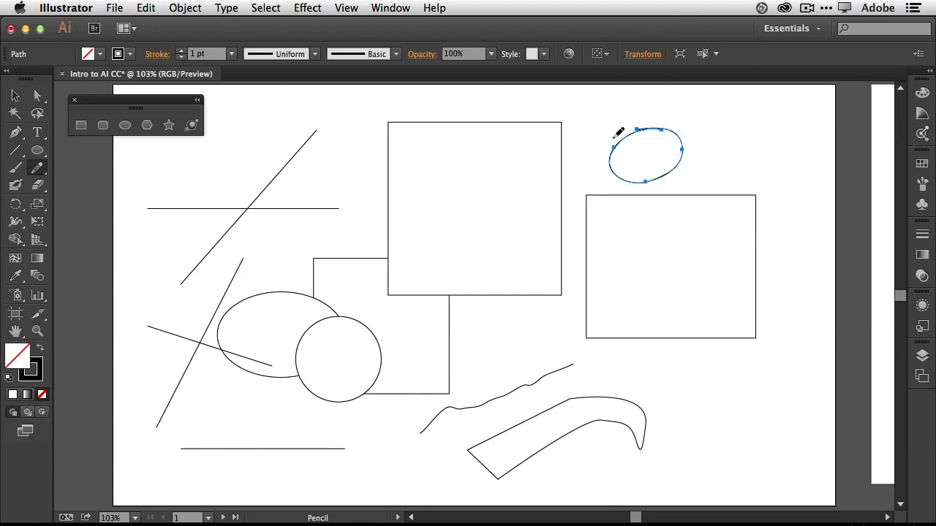
mouse_move(618, 368)
left_mouse_down()
mouse_move(654, 362)
mouse_move(647, 412)
left_mouse_up()
mouse_move(688, 389)
left_mouse_down()
mouse_move(698, 388)
mouse_move(717, 414)
mouse_move(775, 371)
left_mouse_up()
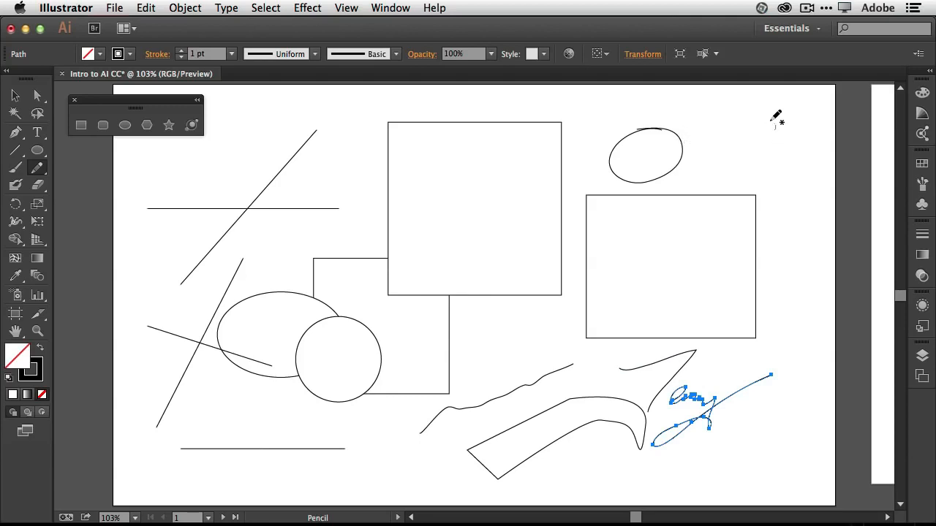
Draw a freehand circle right of the oval with the Pencil tool and retrace its outline to make it rounder.
mouse_move(775, 115)
left_mouse_down()
mouse_move(772, 174)
mouse_move(761, 132)
left_mouse_up()
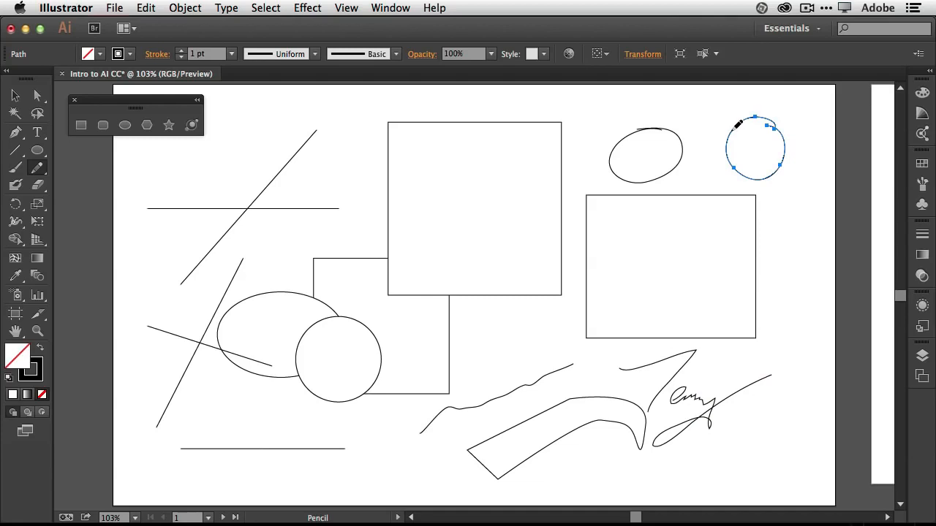
mouse_move(737, 124)
left_mouse_down()
mouse_move(767, 121)
mouse_move(786, 148)
left_mouse_up()
mouse_move(728, 147)
left_mouse_down()
mouse_move(754, 179)
mouse_move(757, 165)
mouse_move(773, 162)
left_mouse_up()
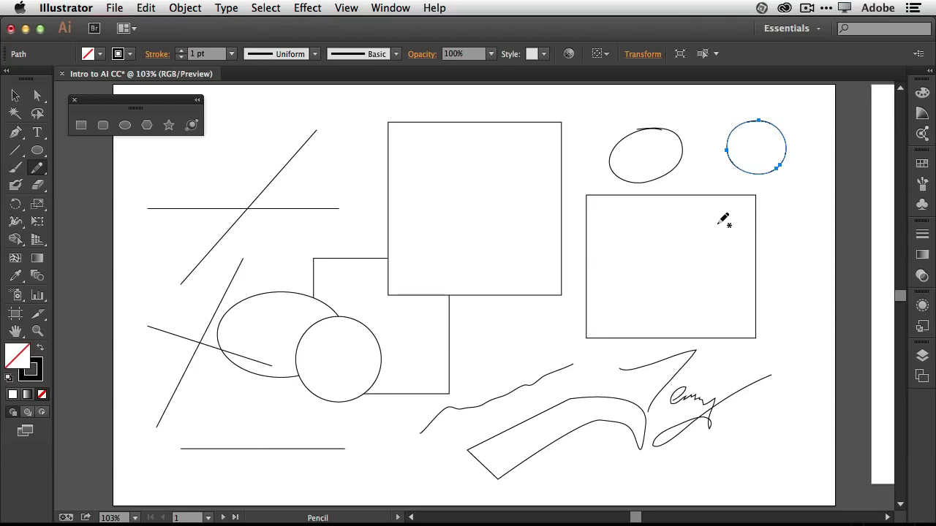
Paint a thick wavy stroke below the circle with the Blob Brush, and switch to the Direct Selection tool.
left_click(15, 185)
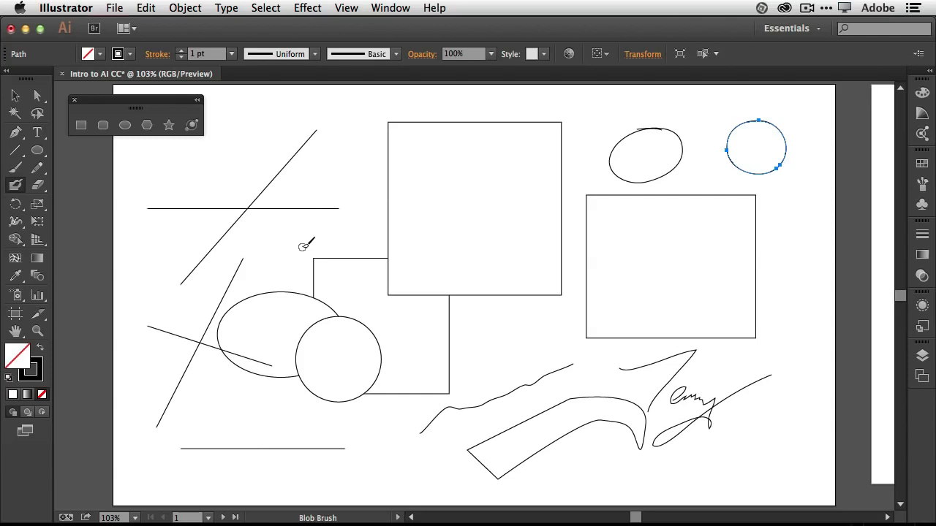
mouse_move(295, 476)
left_mouse_down()
mouse_move(372, 476)
mouse_move(372, 450)
mouse_move(394, 445)
mouse_move(434, 458)
left_mouse_up()
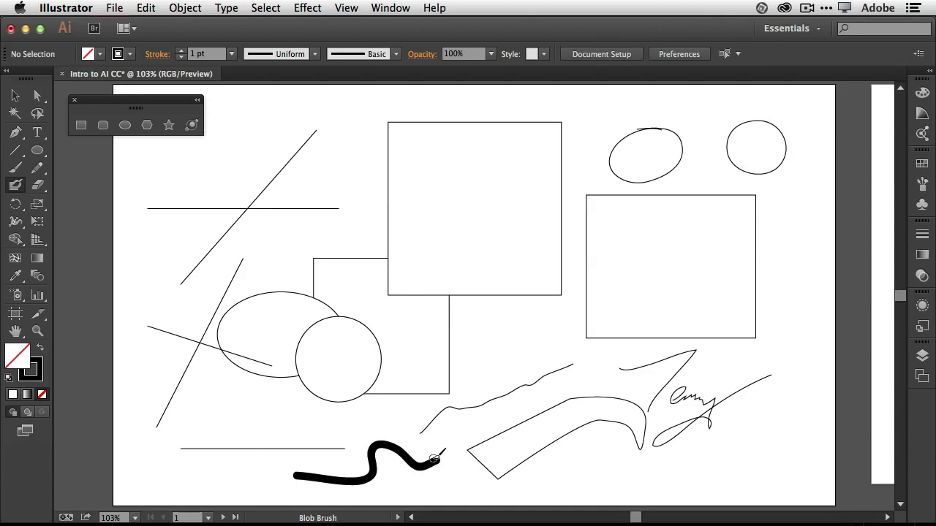
left_click(37, 95)
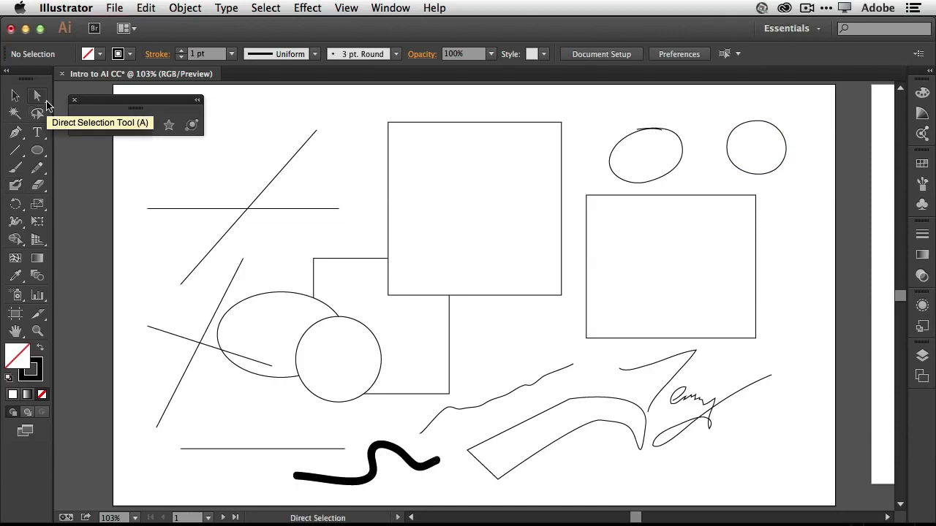
Select the thick wavy Blob Brush stroke and inspect the anchor points along its outline.
left_click(377, 474)
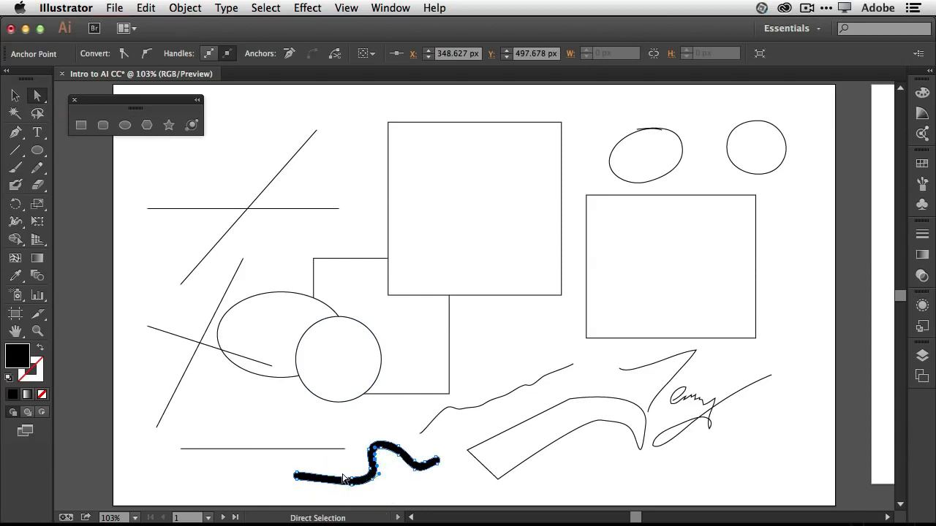
left_click_drag(381, 448, 401, 470)
Paint two wavy Paintbrush strokes with the rough charcoal-like art brush, one below the signature and one left of the large square.
left_click(16, 168)
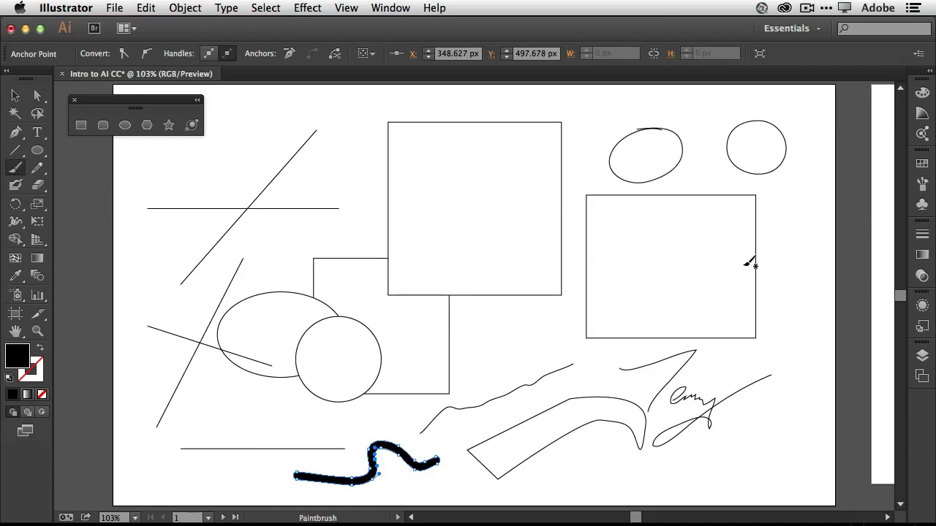
left_click(921, 183)
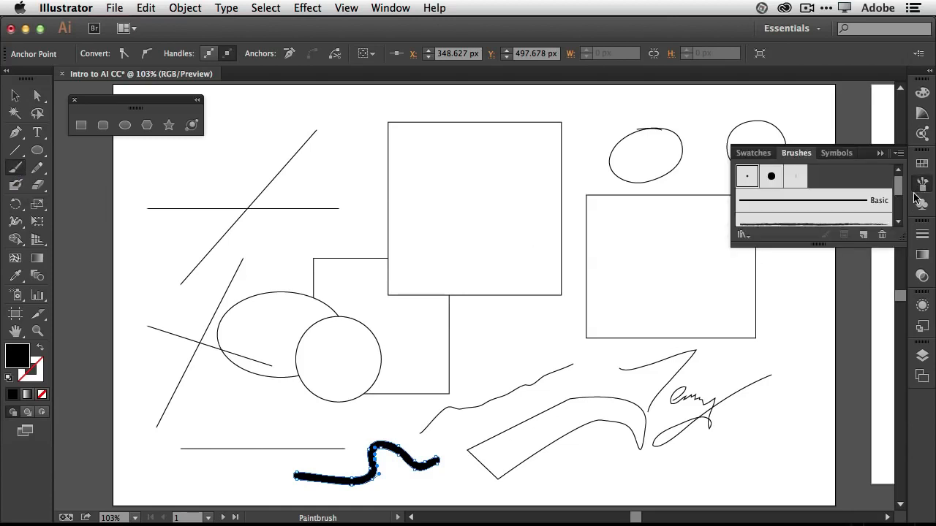
left_click_drag(849, 247, 849, 352)
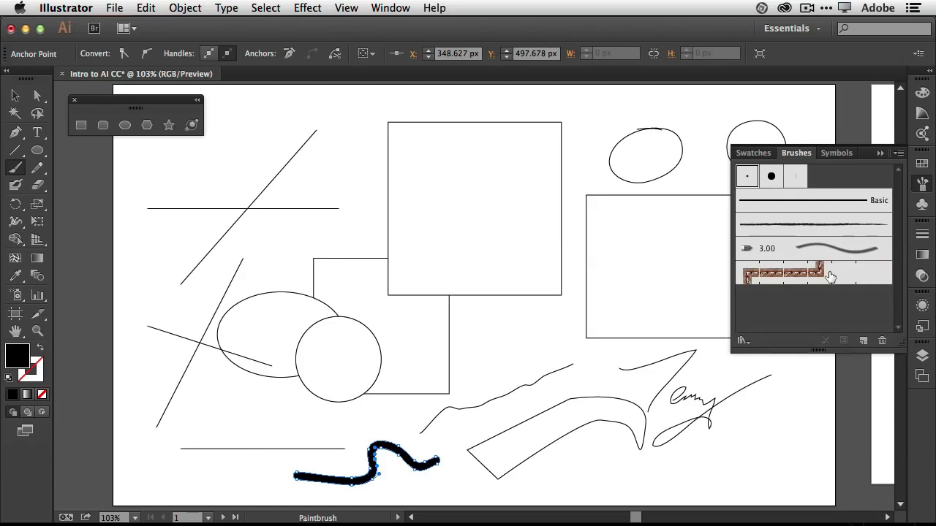
left_click(816, 228)
mouse_move(772, 440)
left_mouse_down()
mouse_move(672, 474)
mouse_move(591, 477)
left_mouse_up()
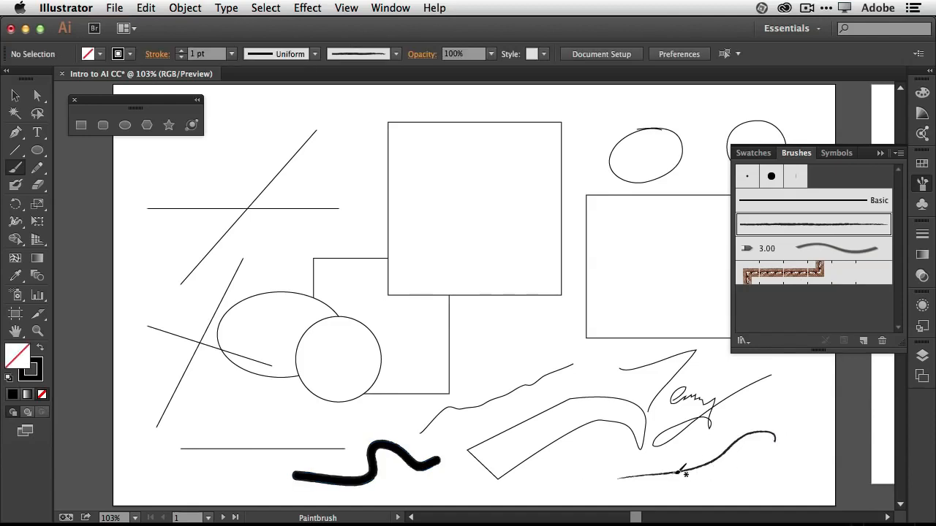
left_click_drag(267, 253, 395, 172)
Set the stroke weight of the charcoal-like brush stroke left of the large square to 14 pt.
left_click(230, 55)
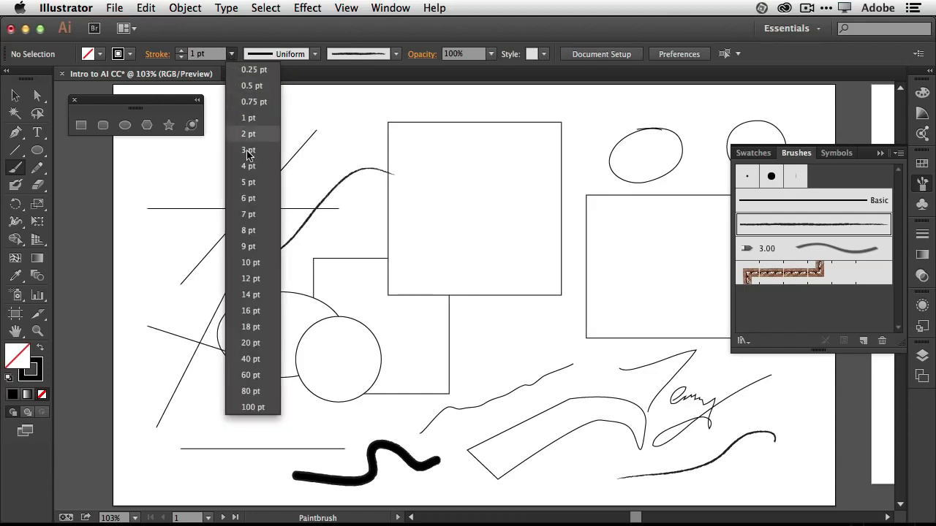
left_click(252, 259)
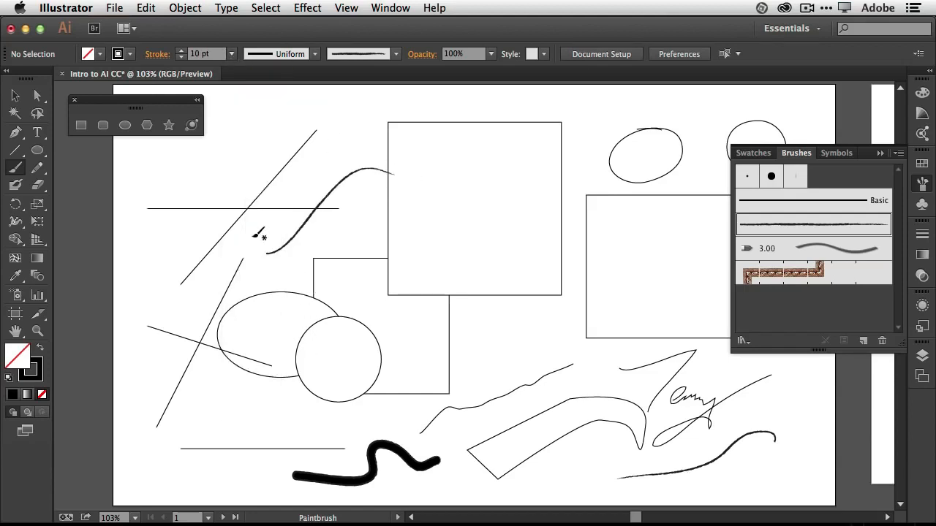
left_click(26, 95)
left_click(328, 190)
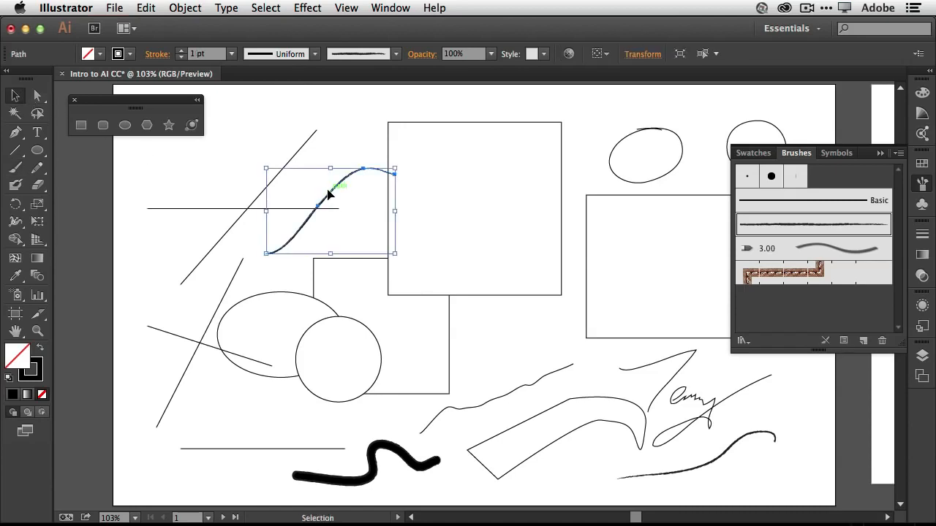
left_click(232, 54)
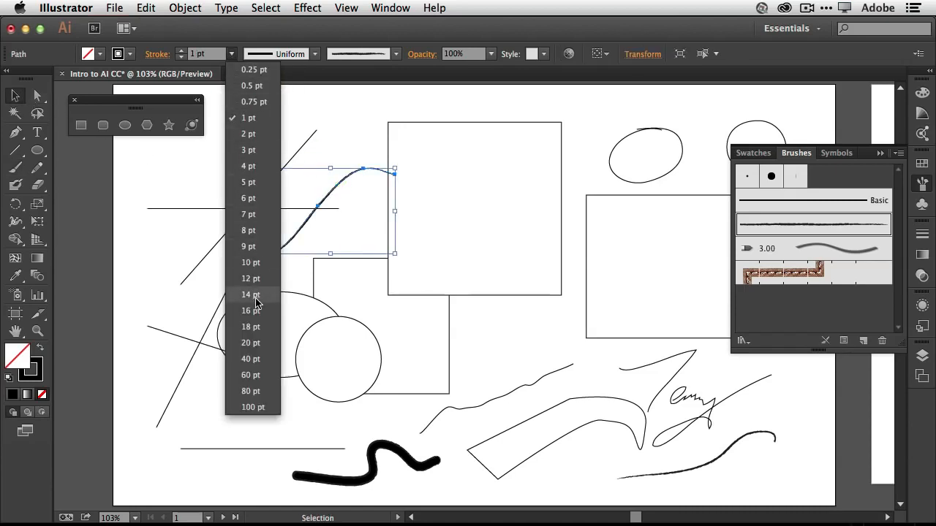
left_click(262, 358)
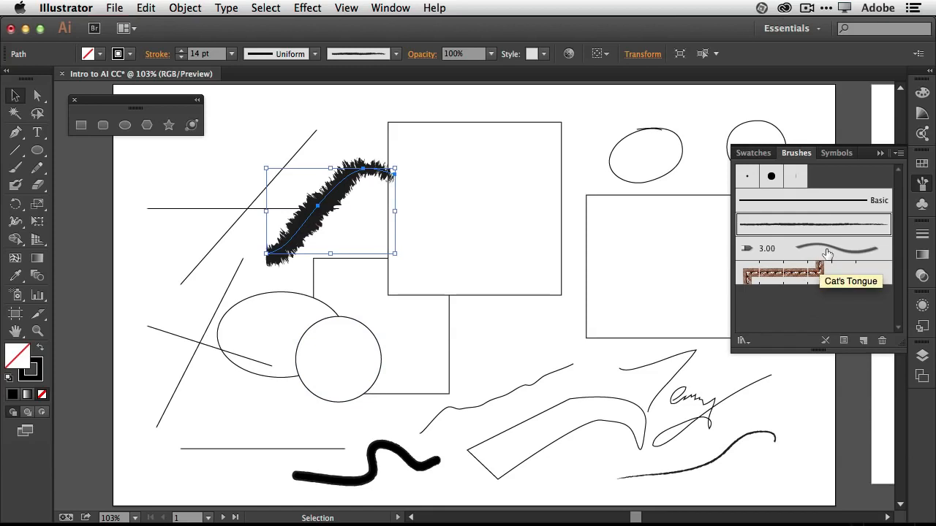
Open the Decorative_Banners and Seals brush library.
left_click(900, 155)
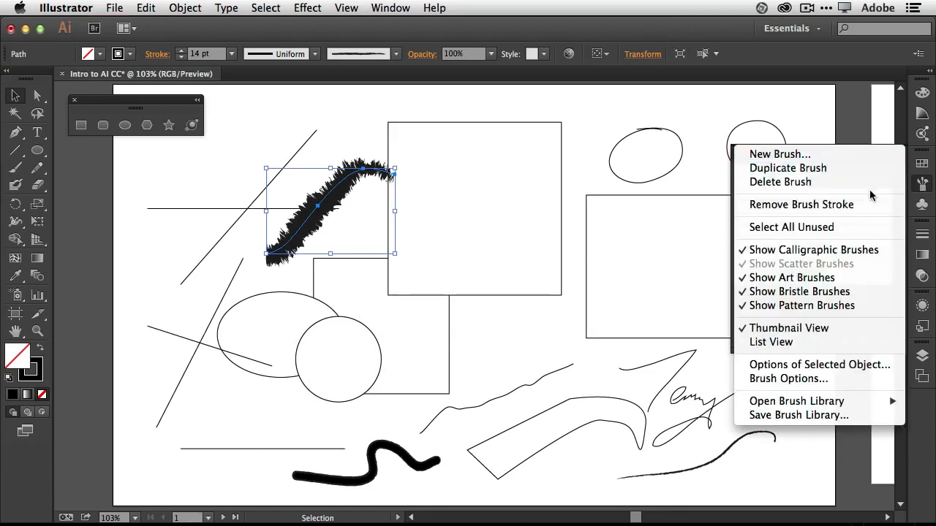
mouse_move(814, 397)
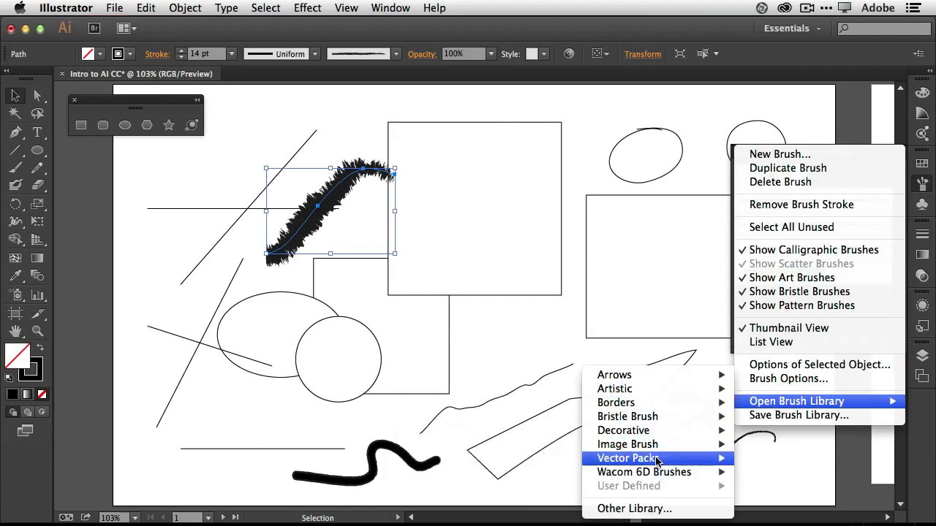
mouse_move(662, 436)
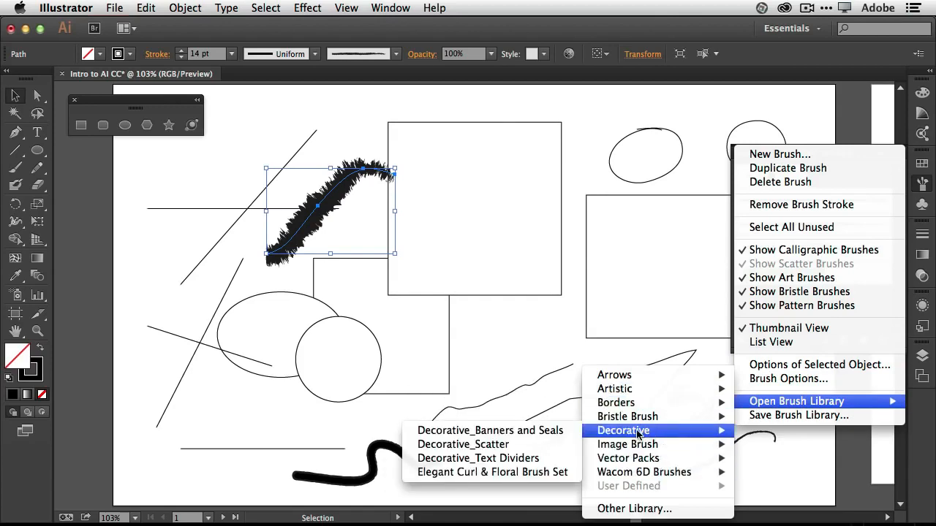
left_click(550, 437)
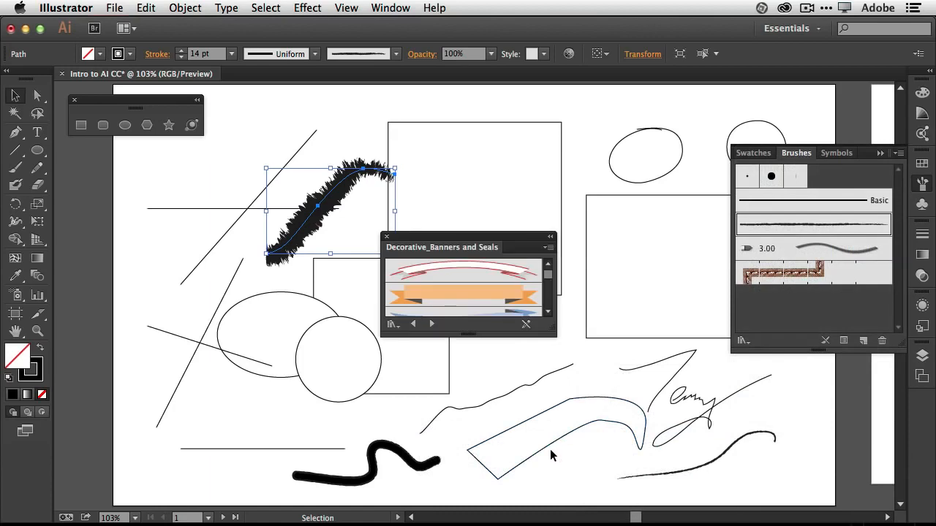
Try the orange banner brush on the selected charcoal-like stroke and undo it.
left_click(490, 299)
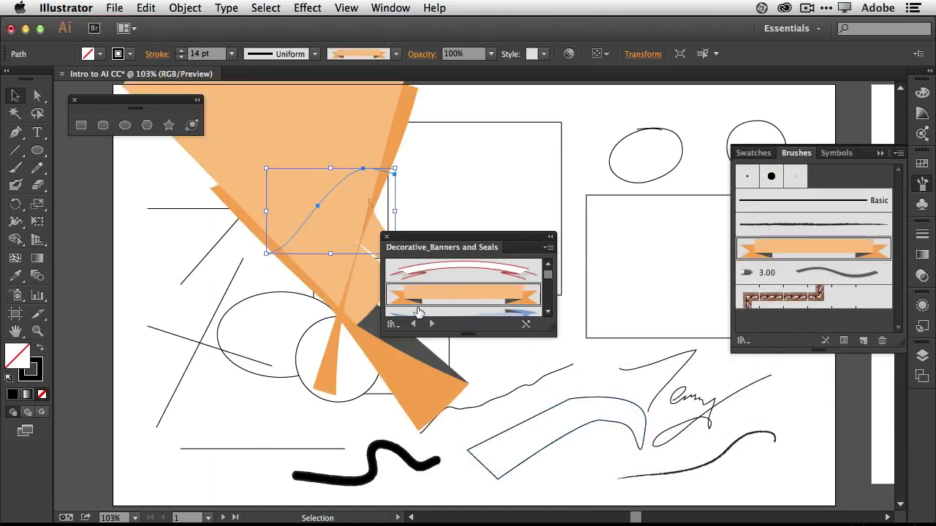
key("super+z")
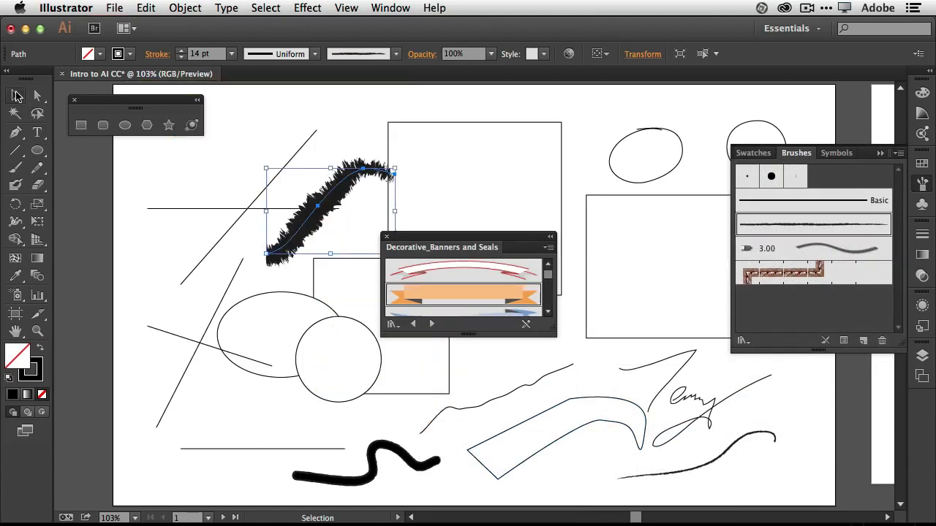
Paint two 1 pt orange banners with nothing selected, one arched upward above the lines and one curved downward over the ellipse, and close the library.
left_click(488, 360)
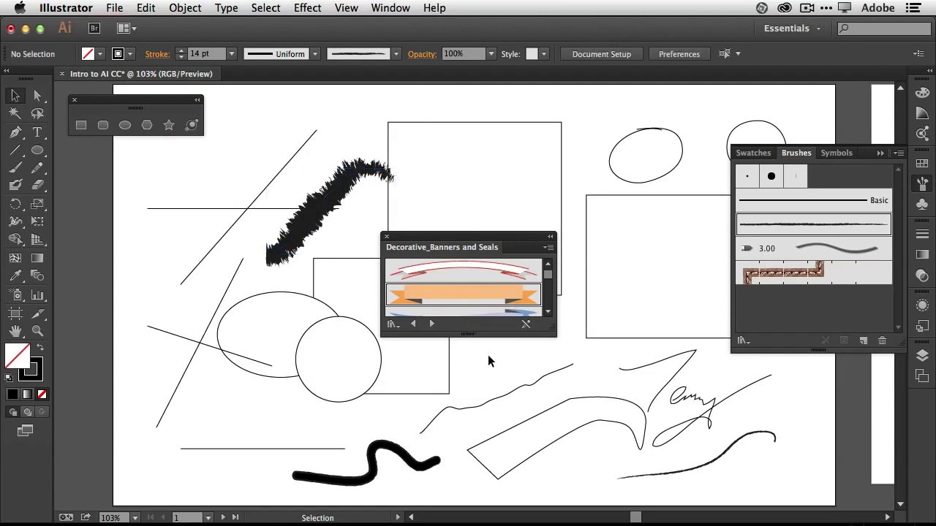
left_click(474, 295)
left_click(231, 55)
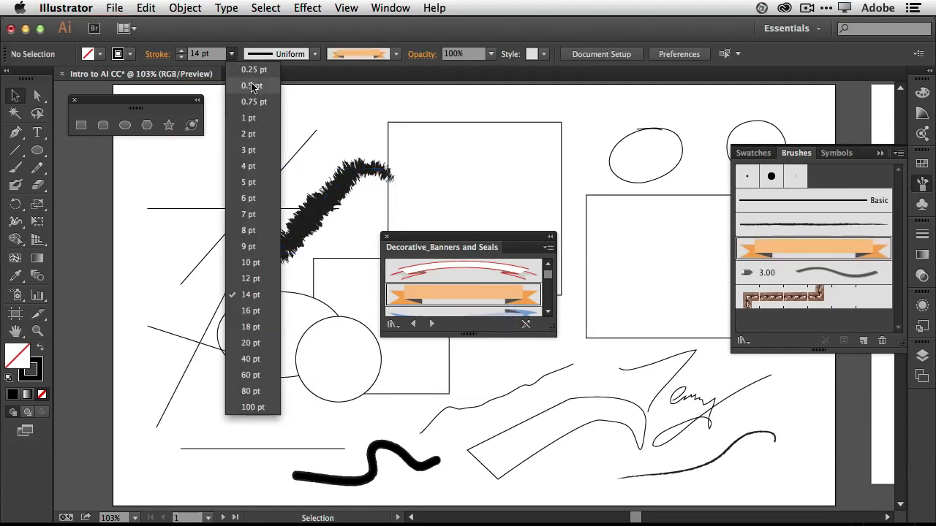
left_click(252, 118)
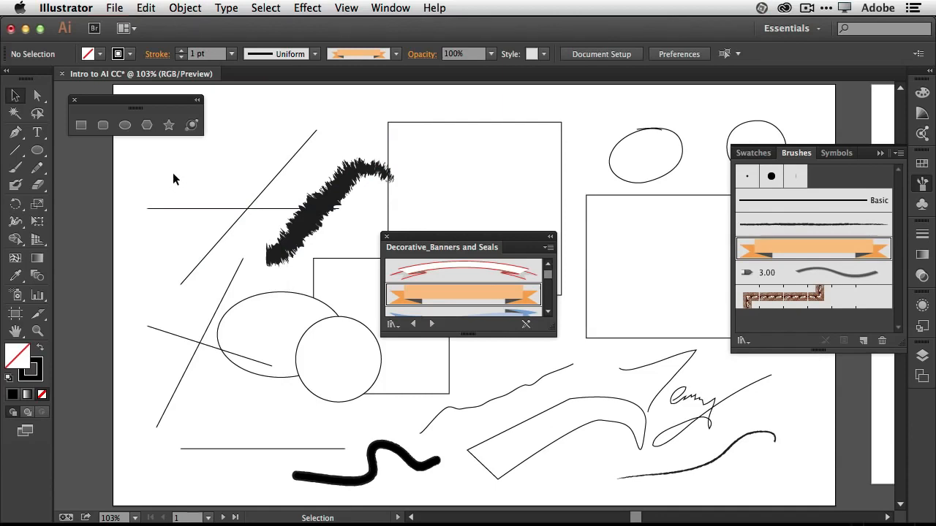
key("b")
mouse_move(169, 161)
left_mouse_down()
mouse_move(230, 143)
mouse_move(318, 161)
left_mouse_up()
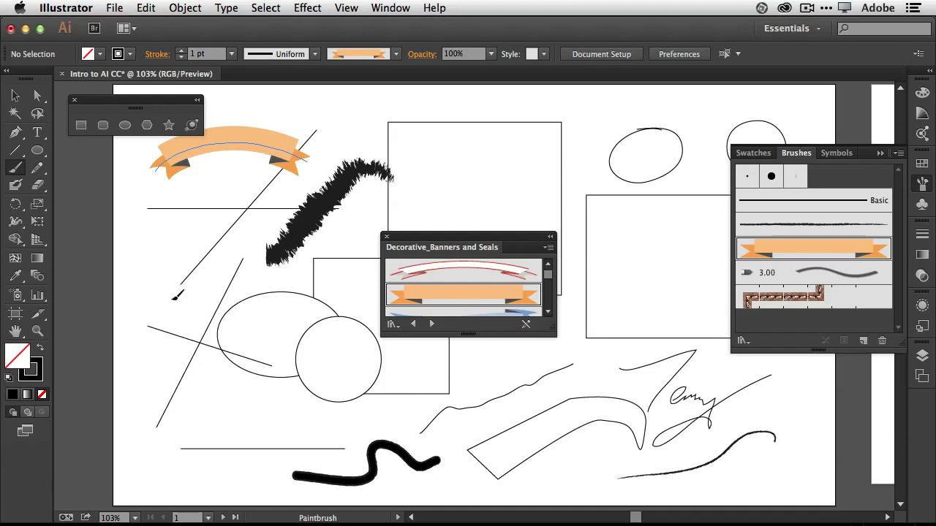
mouse_move(176, 296)
left_mouse_down()
mouse_move(305, 320)
mouse_move(329, 303)
left_mouse_up()
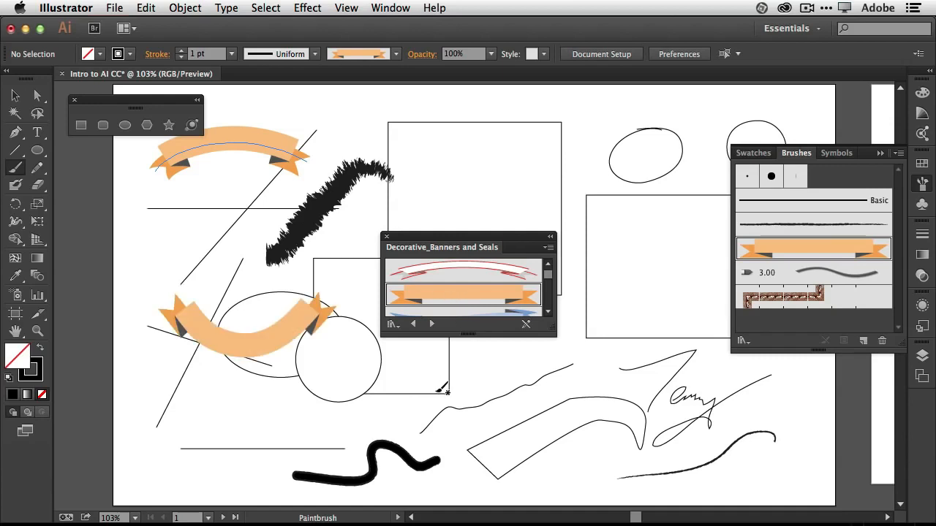
left_click(385, 238)
Paint three stitched-leather pattern brush strokes: a short line above the hook shape, an open loop over it, and a wave above the oval.
left_click(774, 298)
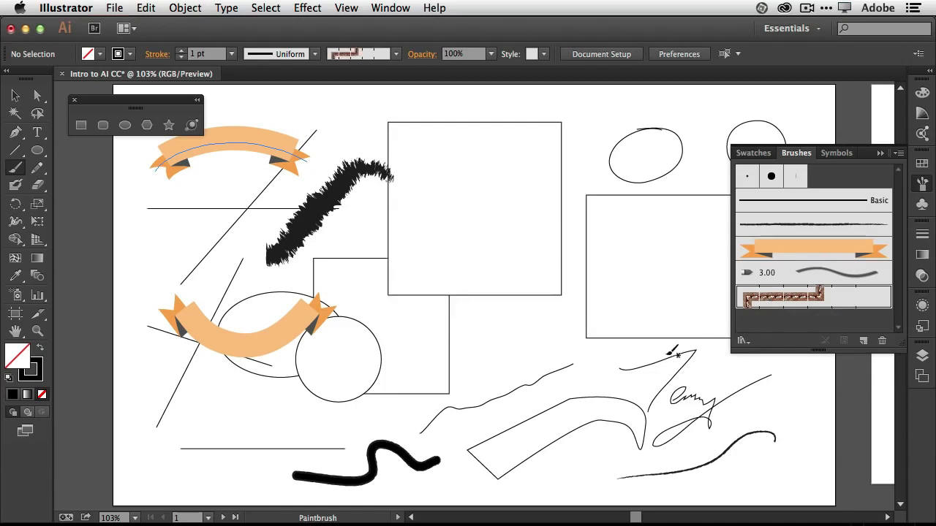
left_click_drag(480, 350, 594, 349)
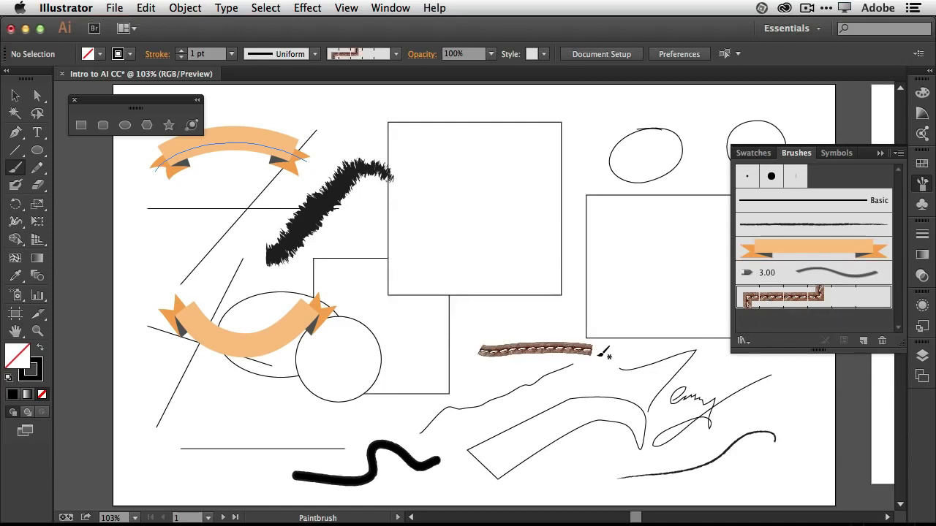
mouse_move(583, 380)
left_mouse_down()
mouse_move(534, 397)
mouse_move(537, 460)
mouse_move(617, 434)
mouse_move(615, 405)
left_mouse_up()
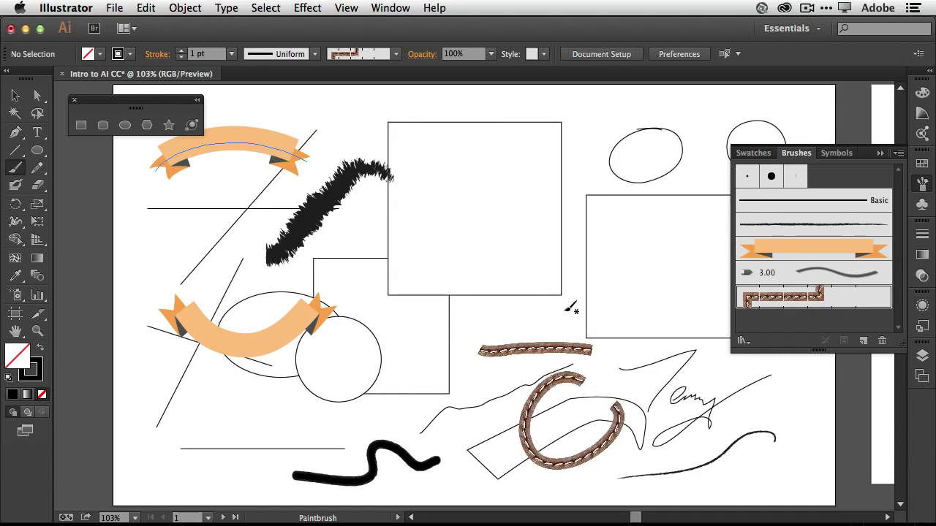
mouse_move(573, 141)
left_mouse_down()
mouse_move(592, 124)
mouse_move(683, 109)
mouse_move(779, 121)
left_mouse_up()
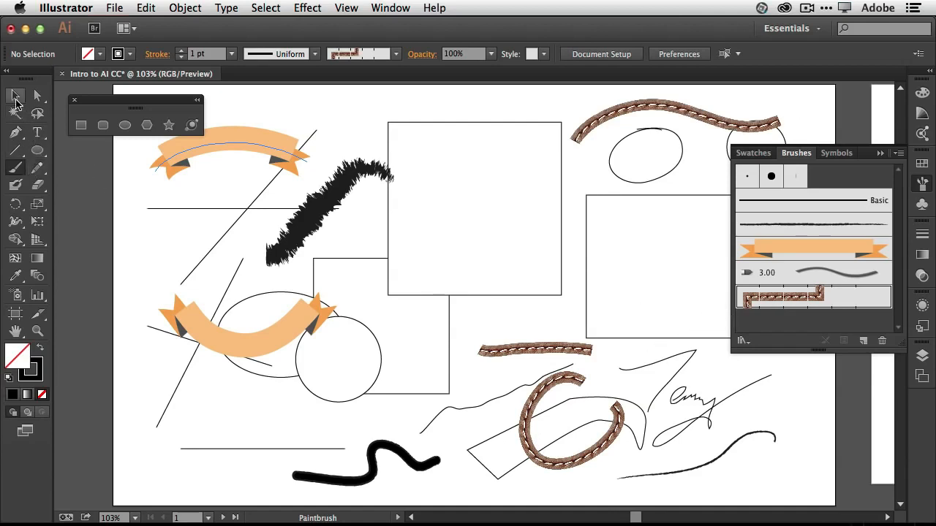
Apply the stitched-leather pattern brush to the outline of the large square.
left_click(16, 98)
left_click(436, 122)
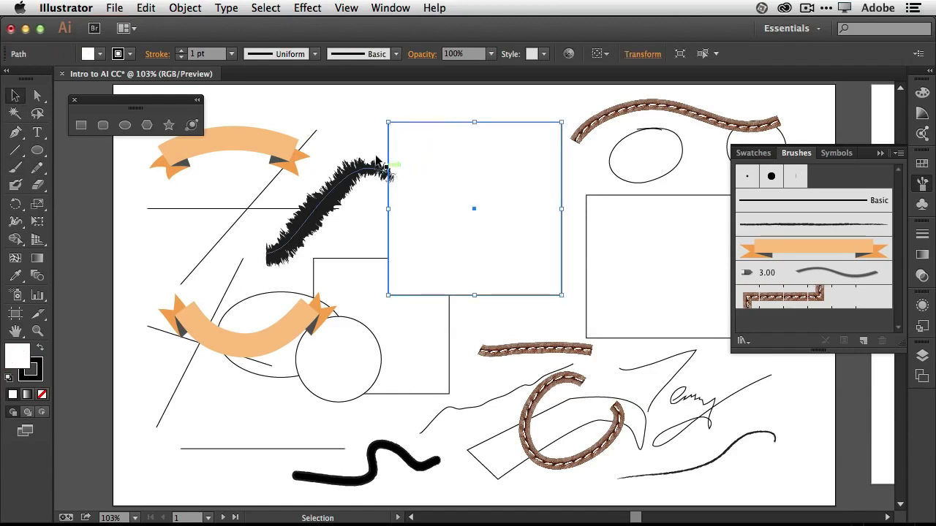
left_click(786, 296)
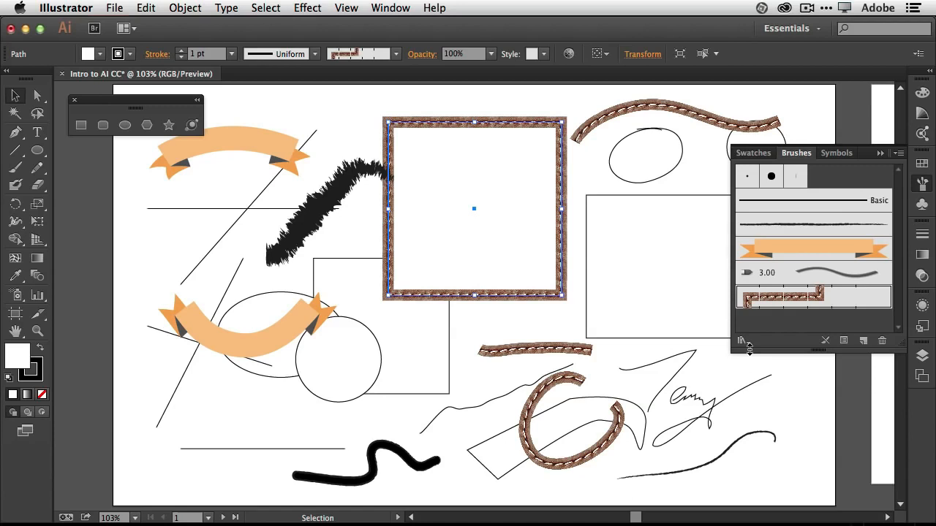
Open the Image Brush Library and apply its long-stemmed daisy brush to the large square's outline.
left_click(900, 153)
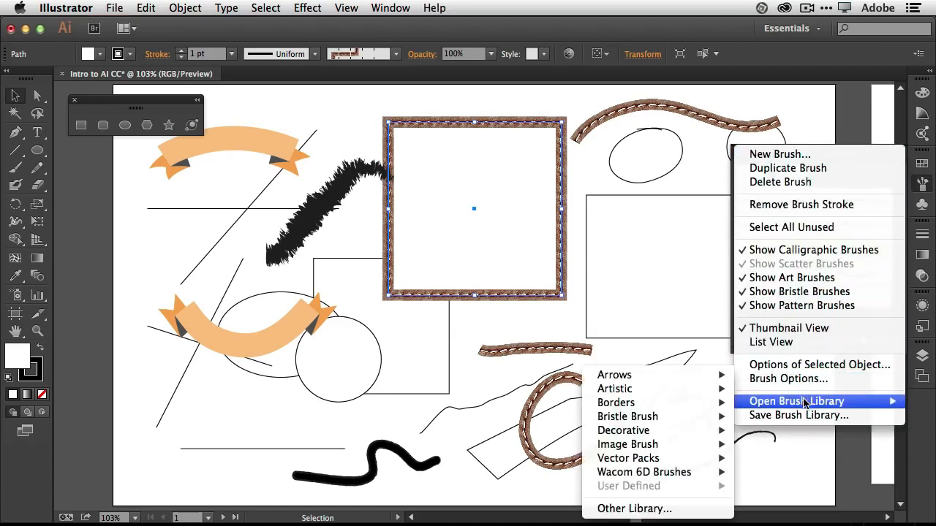
mouse_move(666, 445)
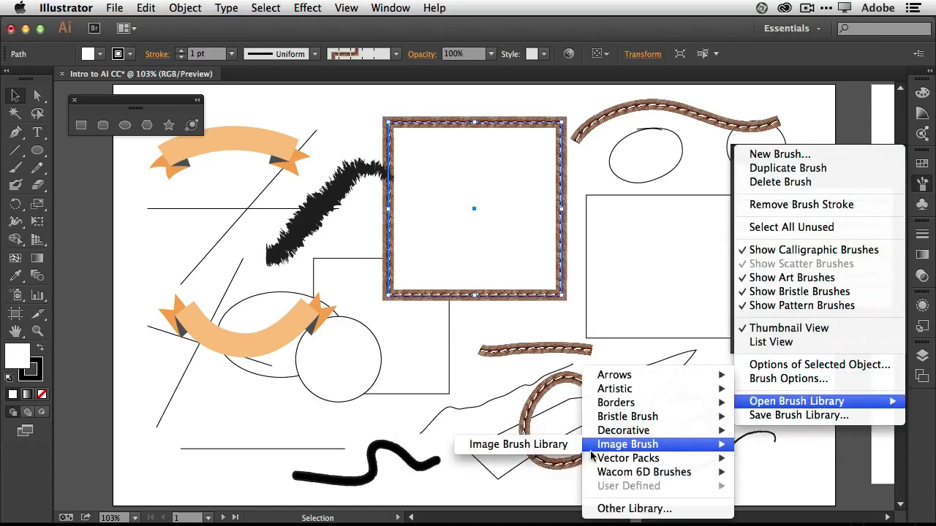
left_click(556, 446)
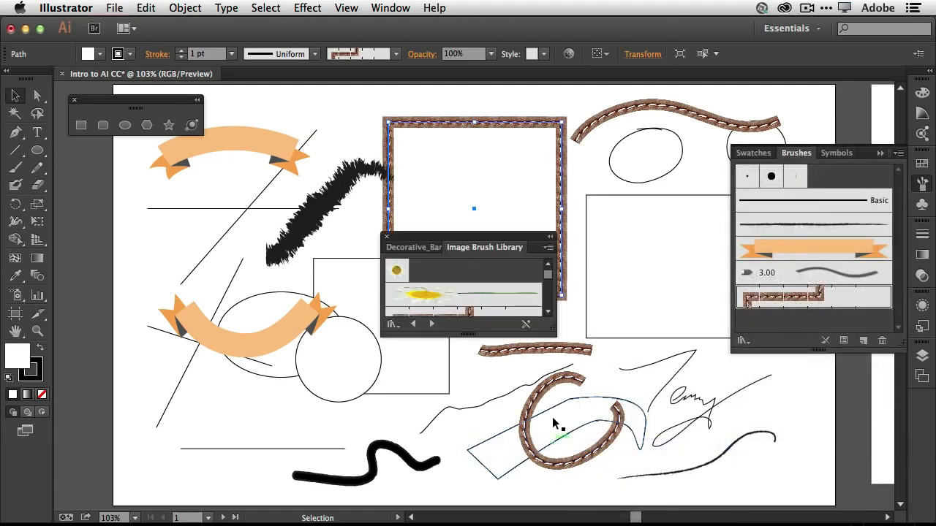
mouse_move(518, 337)
left_mouse_down()
mouse_move(523, 455)
mouse_move(524, 446)
left_mouse_up()
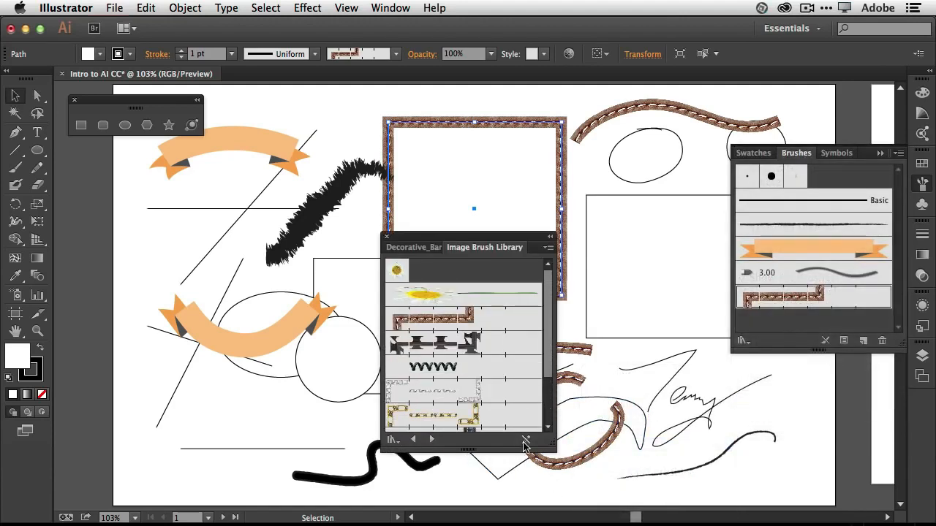
left_click(475, 296)
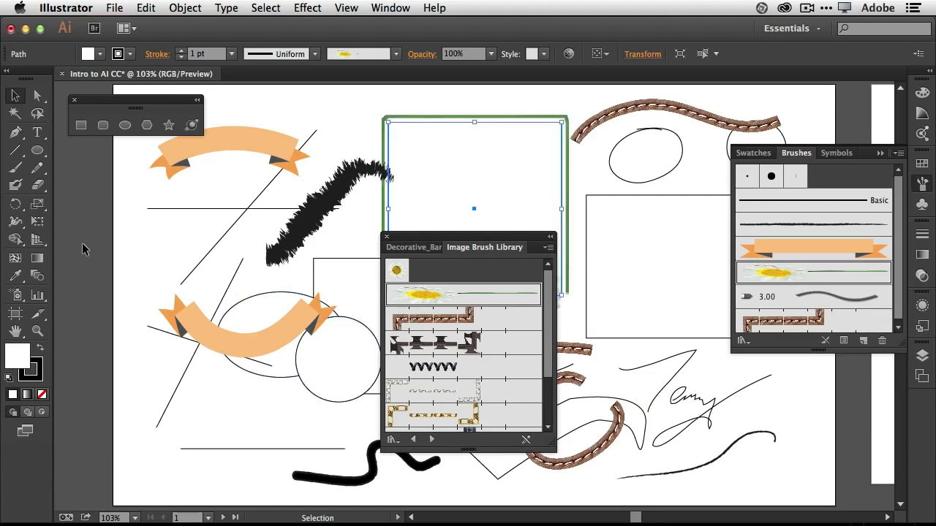
Paint a diagonal daisy below the lower banner with the Paintbrush and undo it.
left_click(15, 171)
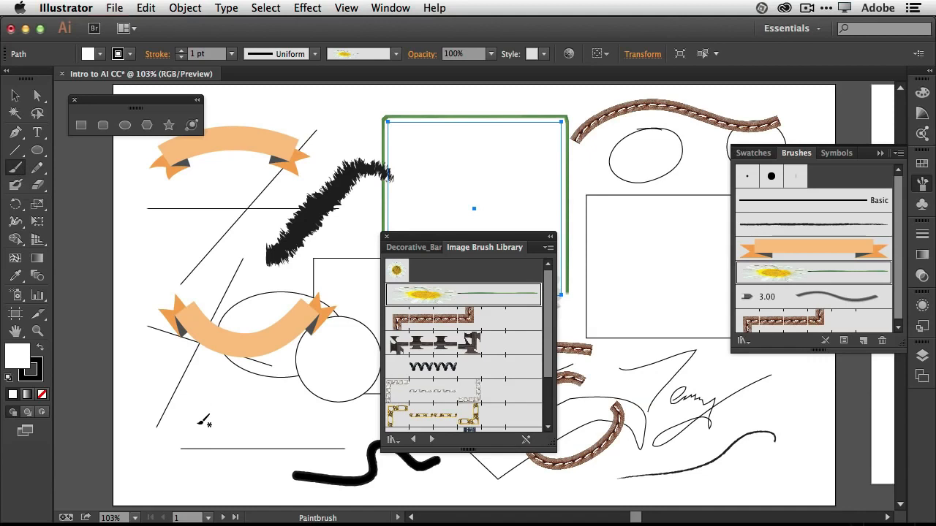
left_click_drag(198, 424, 322, 352)
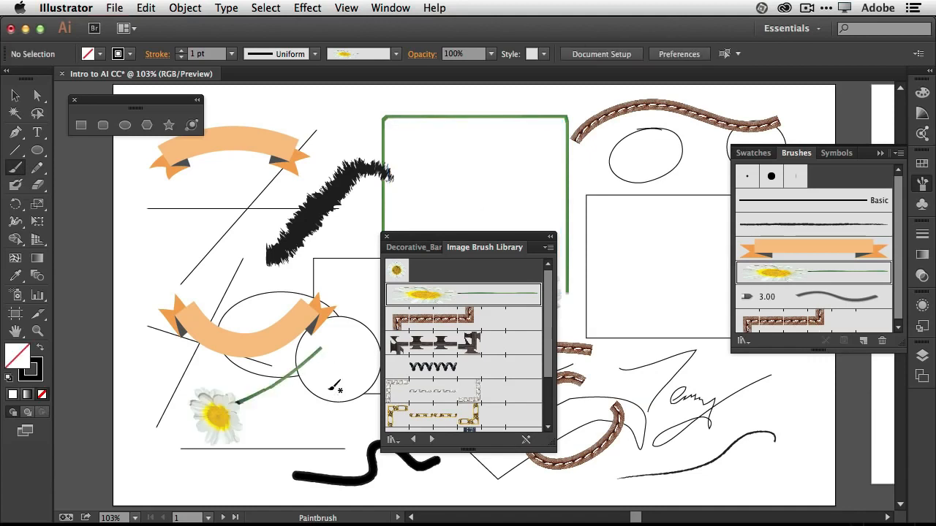
key("super+z")
key("super+z")
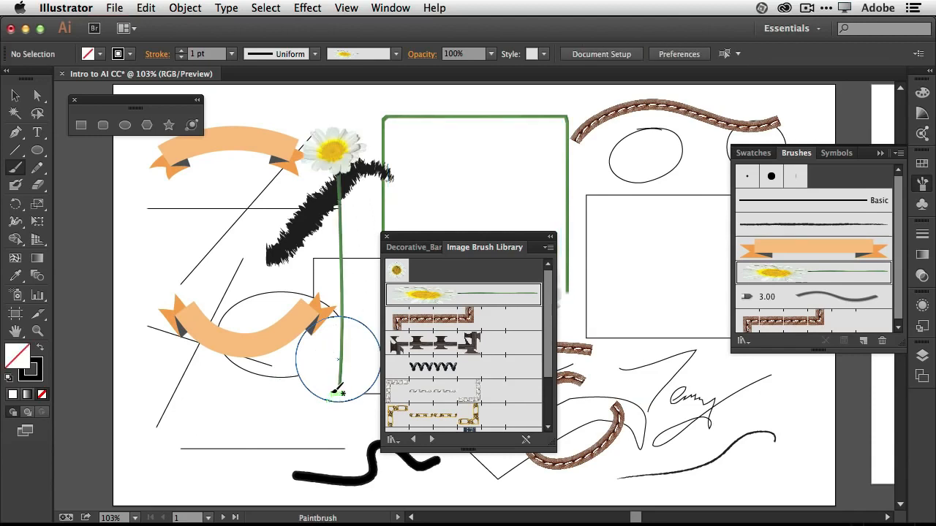
Paint a winding long-stemmed daisy stroke inside the large rectangle above the handwritten signature.
mouse_move(684, 224)
left_mouse_down()
mouse_move(636, 270)
mouse_move(674, 334)
mouse_move(616, 397)
left_mouse_up()
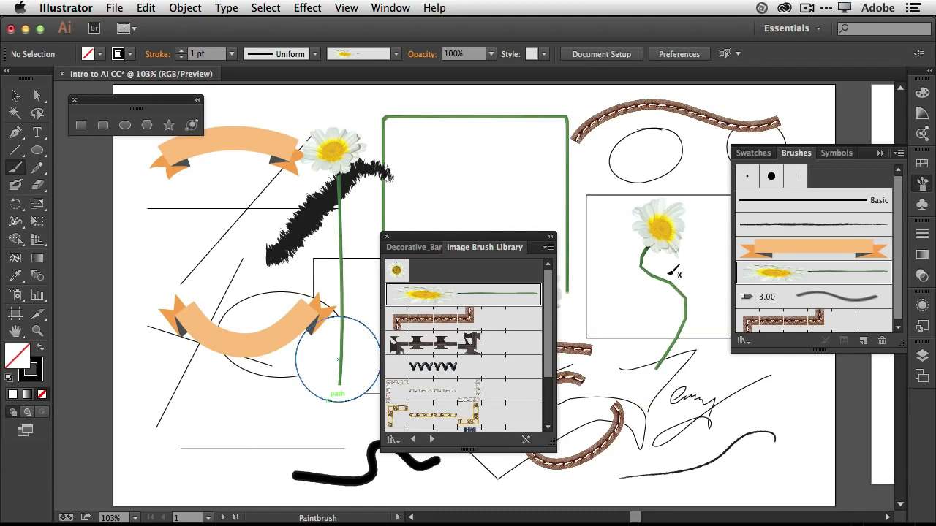
Close the Image Brush Library and delete all artwork from the document.
left_click(386, 236)
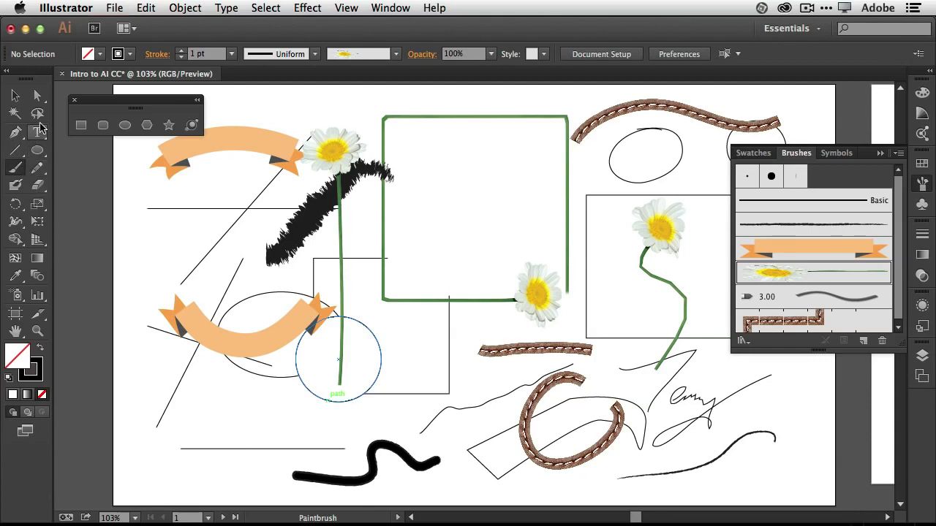
key("super+a")
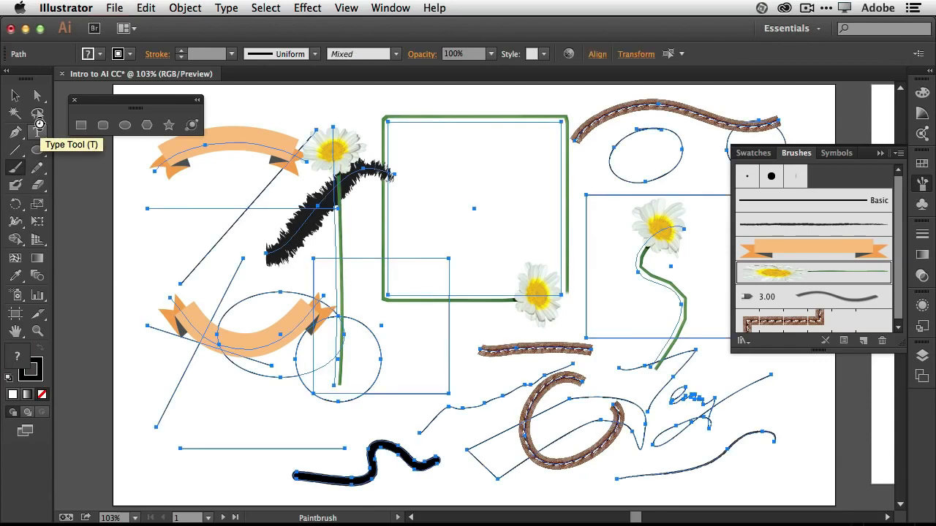
key("Delete")
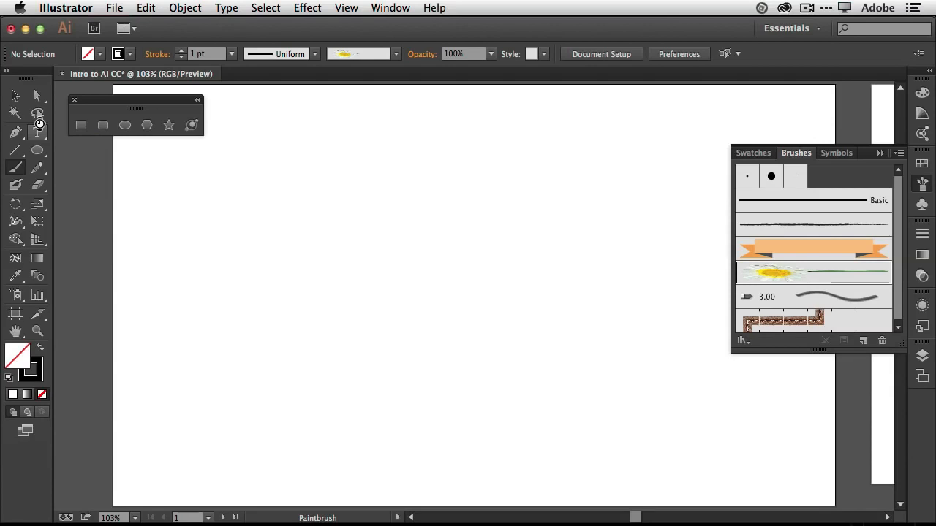
Draw an upright rounded rectangle slightly left of the middle of the empty artboard.
left_click(38, 151)
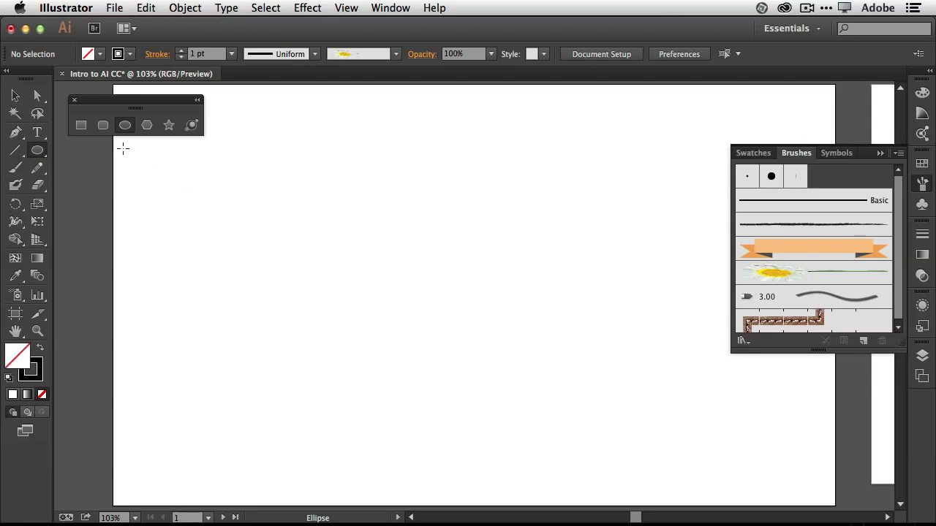
left_click(103, 125)
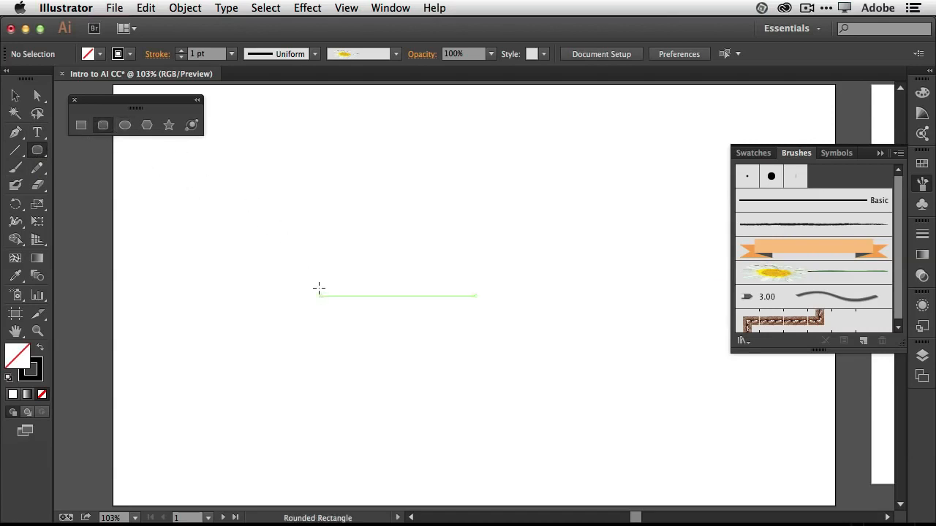
left_click_drag(291, 243, 429, 422)
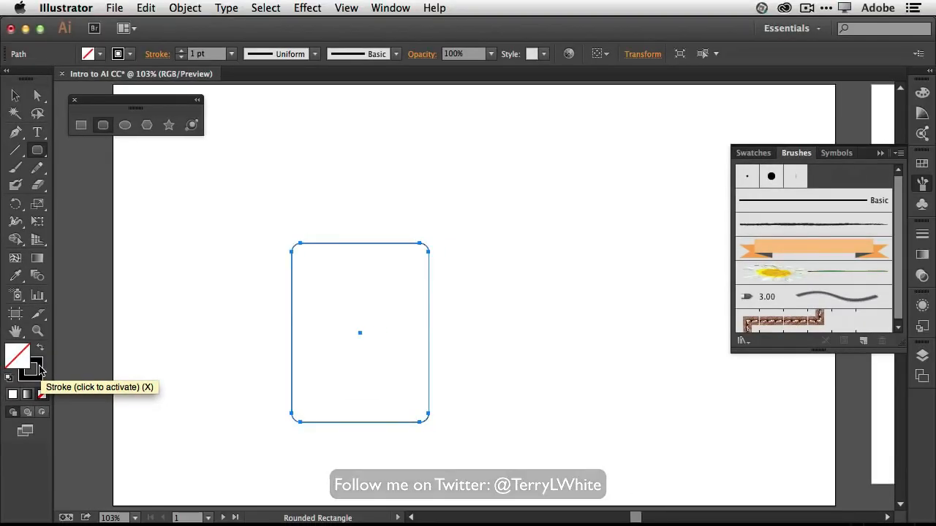
Fill the rounded rectangle with bright green and set its stroke to None.
left_click(922, 164)
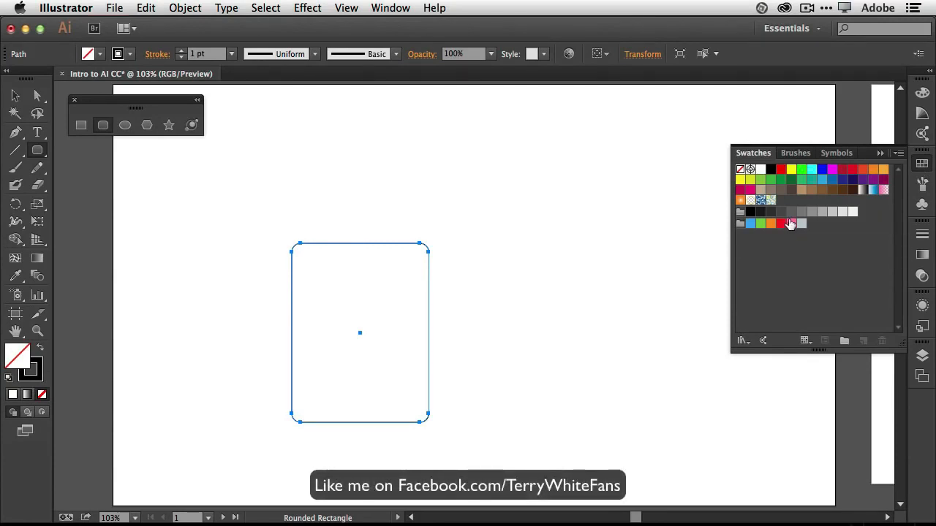
left_click(802, 170)
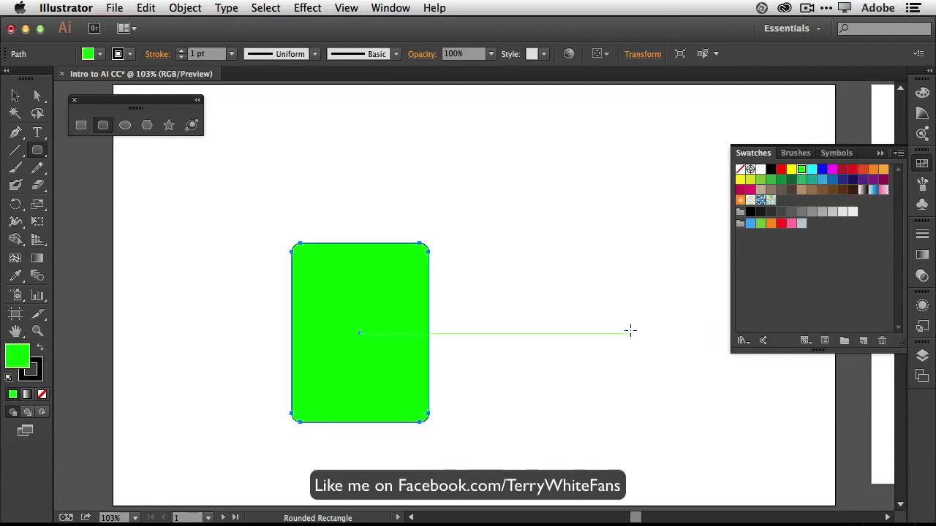
left_click(34, 375)
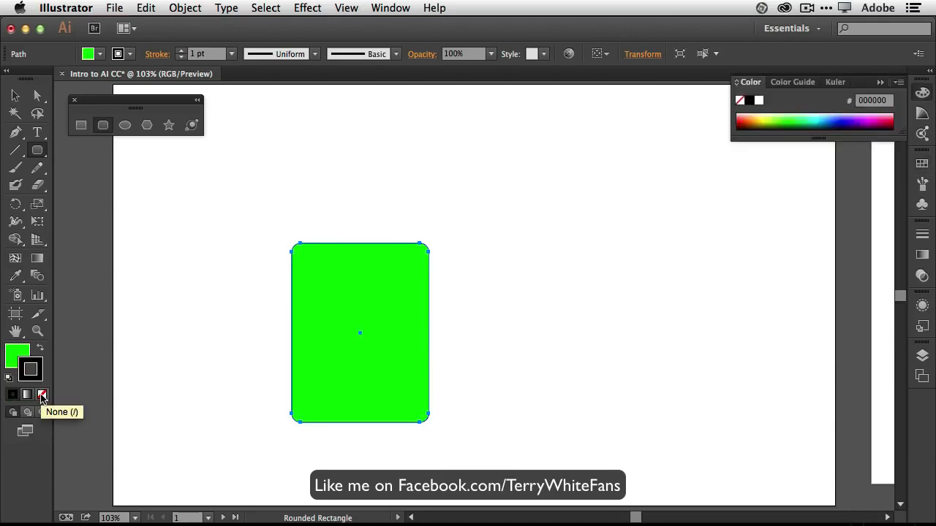
left_click(42, 396)
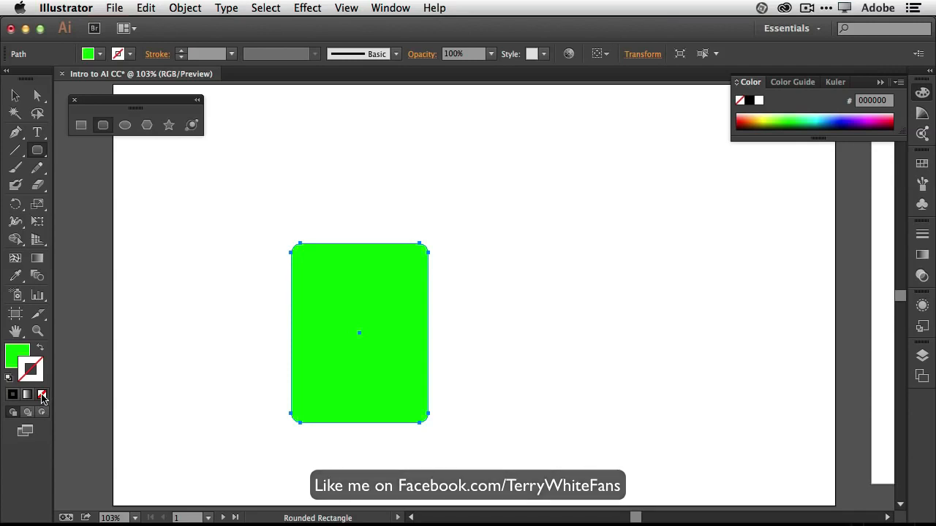
Switch the workspace to Layout.
left_click(793, 30)
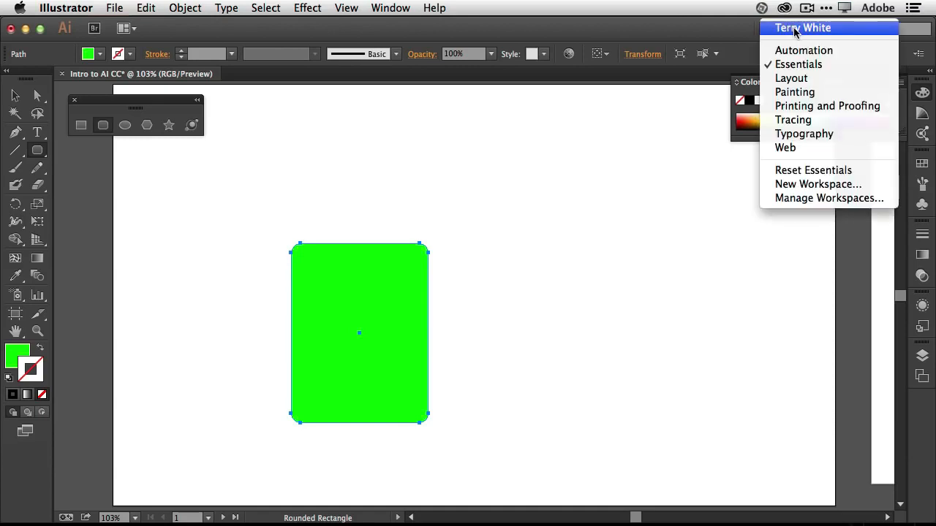
left_click(803, 78)
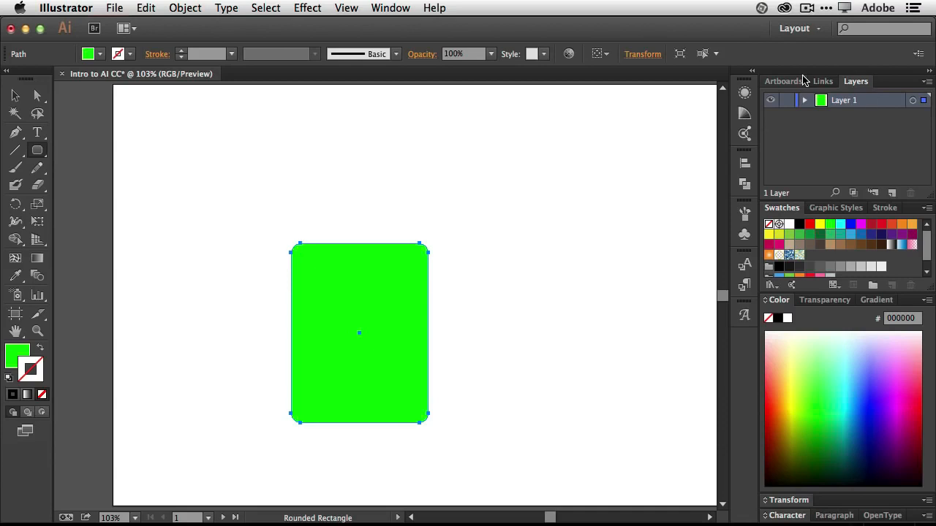
Draw a green ellipse from its corner to the right of the rounded rectangle with the Ellipse tool and undo it.
left_click(39, 151)
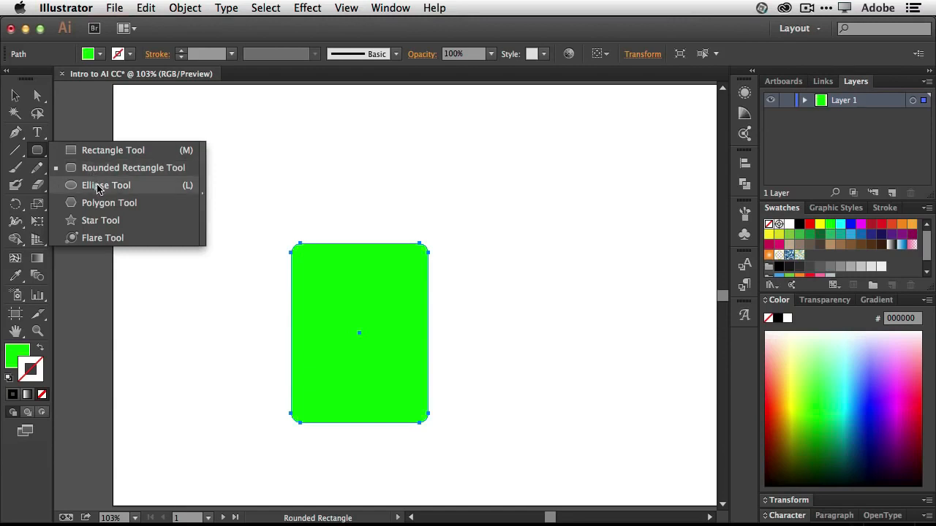
left_click(95, 187)
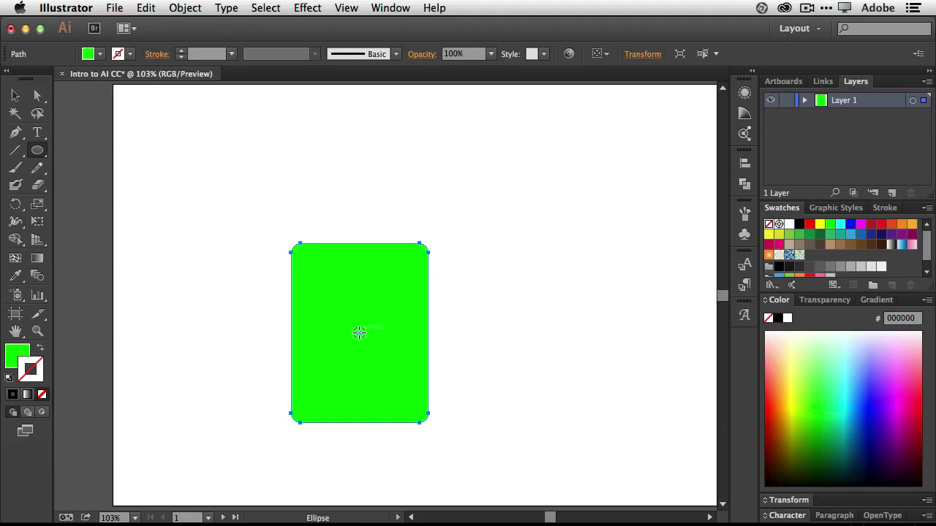
left_click(533, 224)
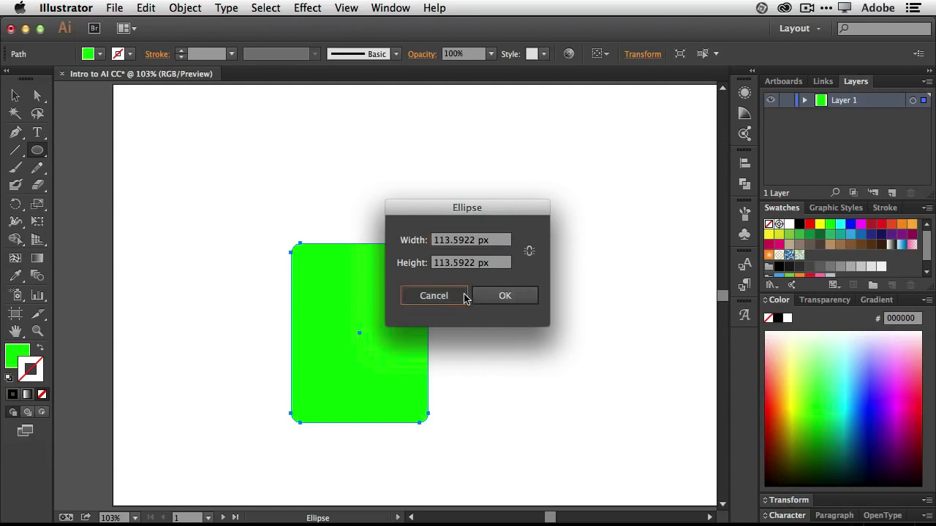
left_click(434, 296)
left_click_drag(528, 227, 647, 341)
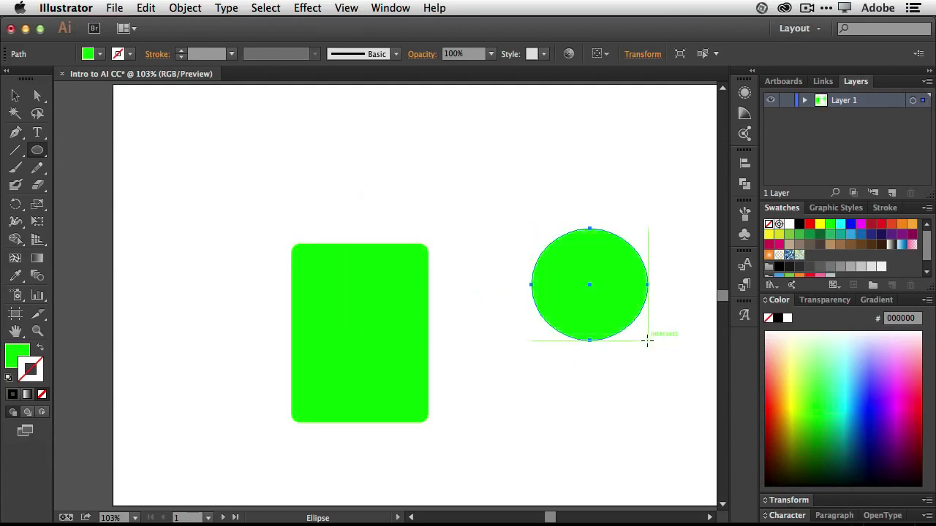
key("super+z")
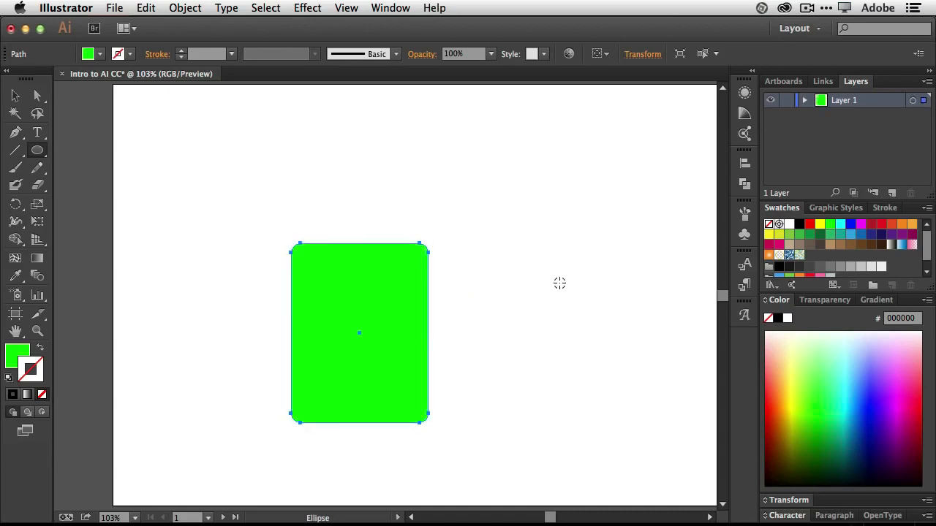
Draw a green circle outward from its centre to the right of the rounded rectangle and undo it.
left_click_drag(561, 286, 613, 242)
key("super")
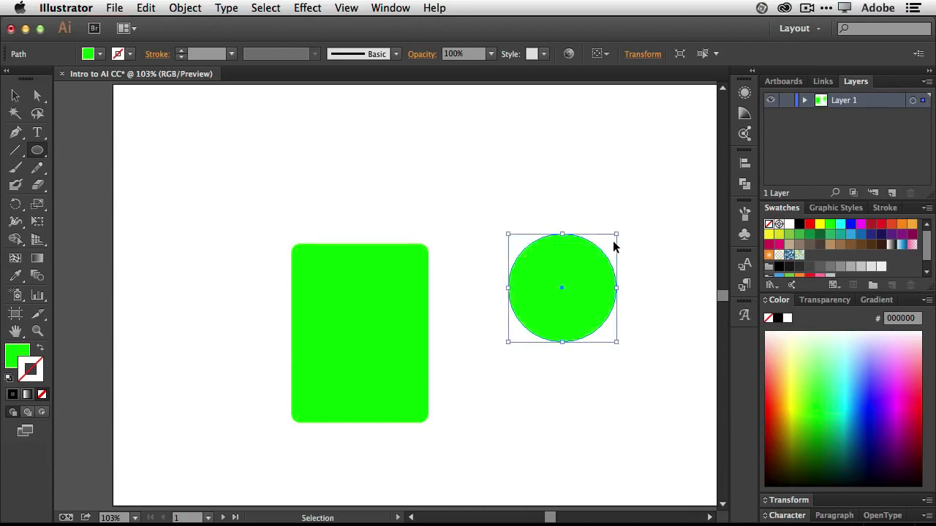
key("super+z")
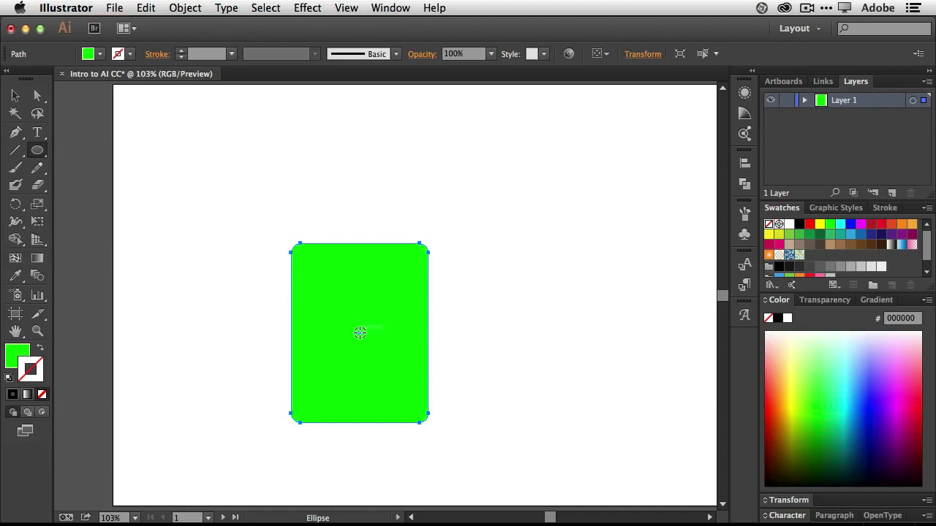
Draw a circle from the rounded rectangle's centre to match its width, and move it straight up to form an arched top.
left_click_drag(359, 333, 431, 292)
key("v")
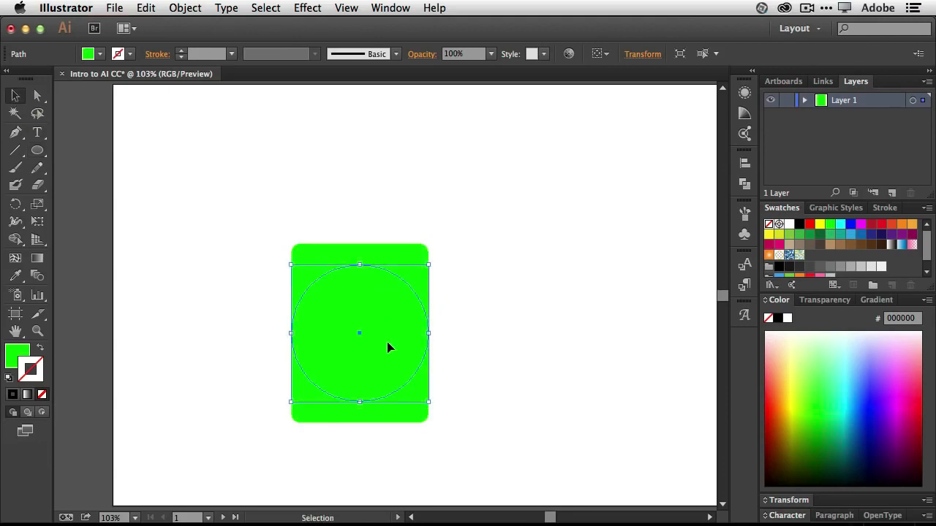
left_click_drag(389, 352, 389, 278)
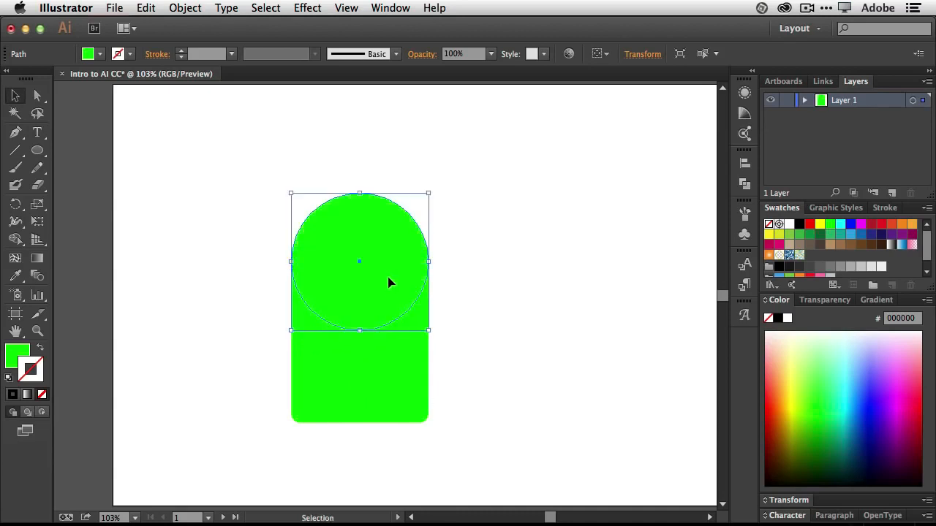
left_click(472, 351)
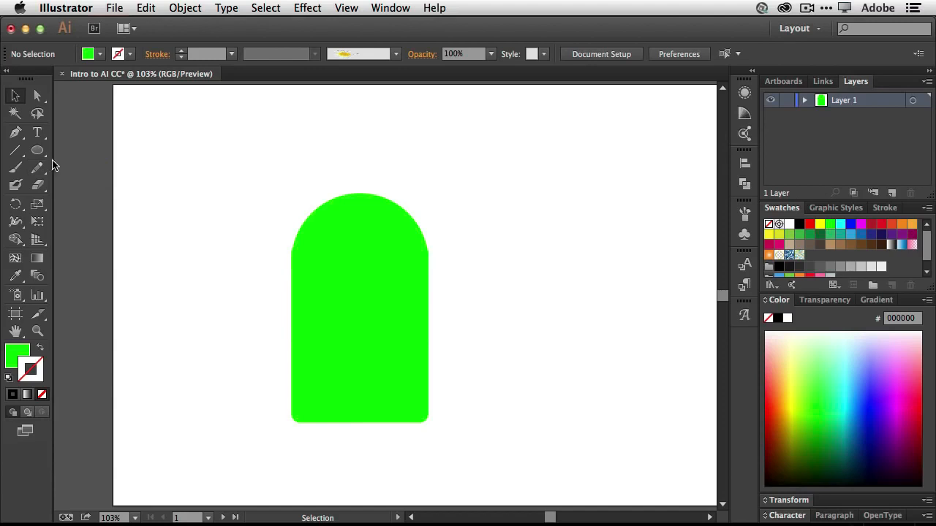
Detach the shape tools as a floating panel and draw a wide rectangle to the right of the arched shape.
left_click_drag(39, 151, 203, 194)
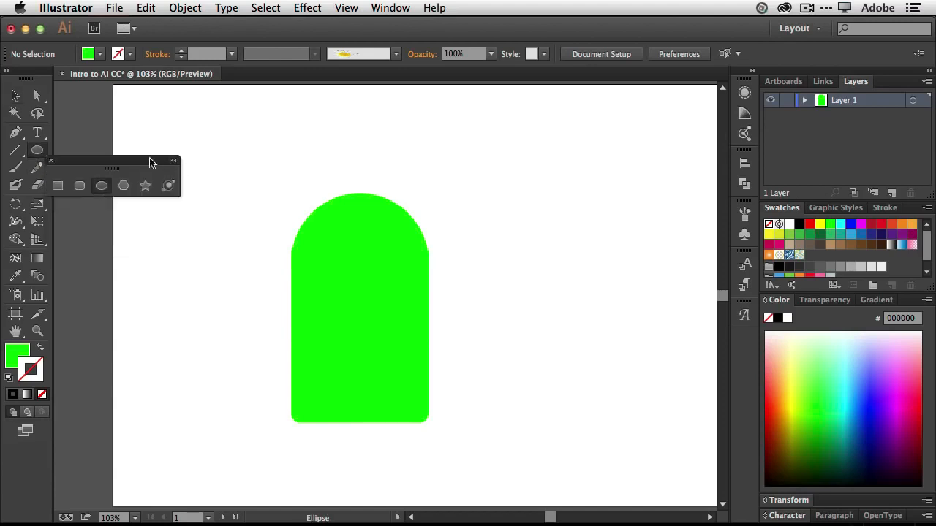
left_click_drag(153, 158, 174, 103)
left_click(83, 129)
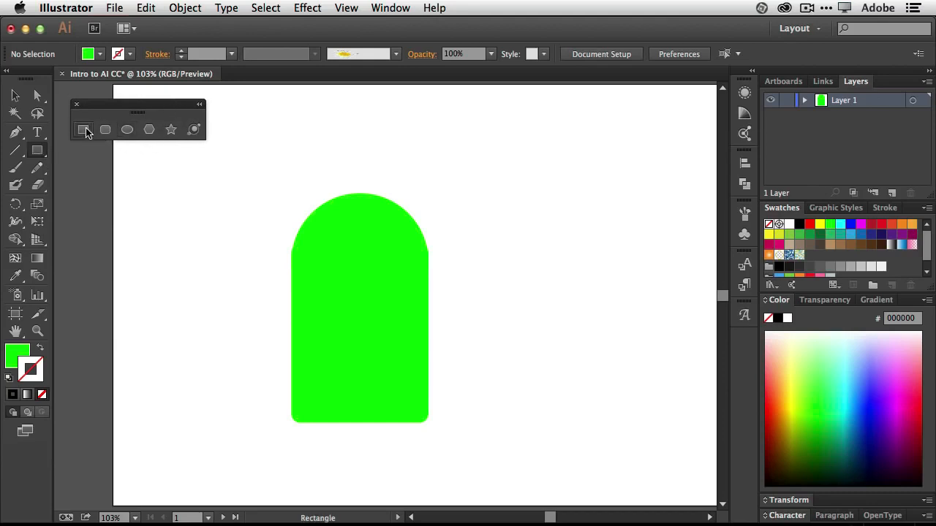
left_click_drag(500, 224, 680, 304)
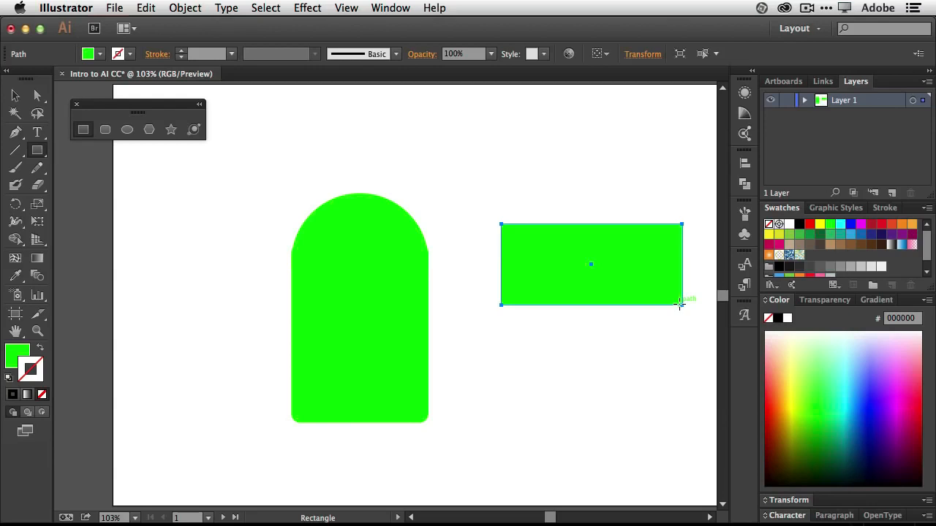
Make the fill active and apply the brown A67C52 swatch to the wide rectangle.
left_click(23, 346)
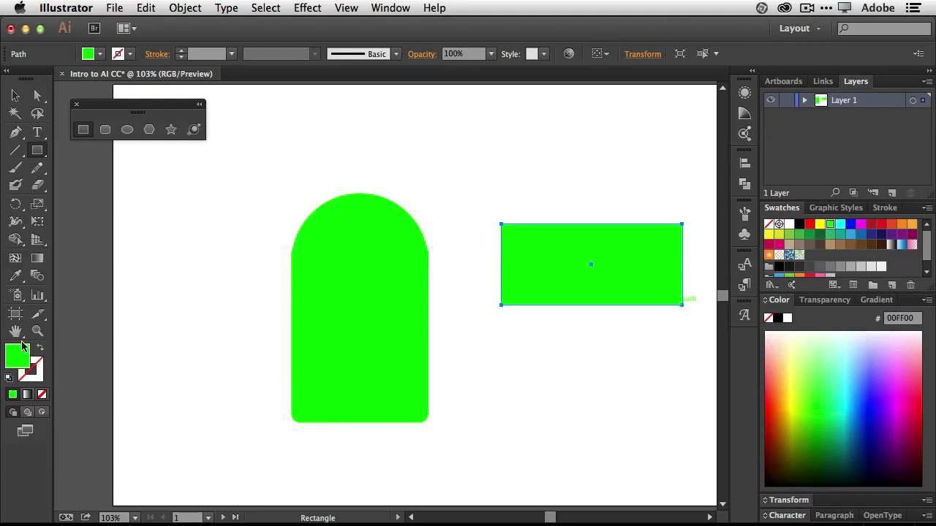
left_click(841, 236)
left_click(840, 245)
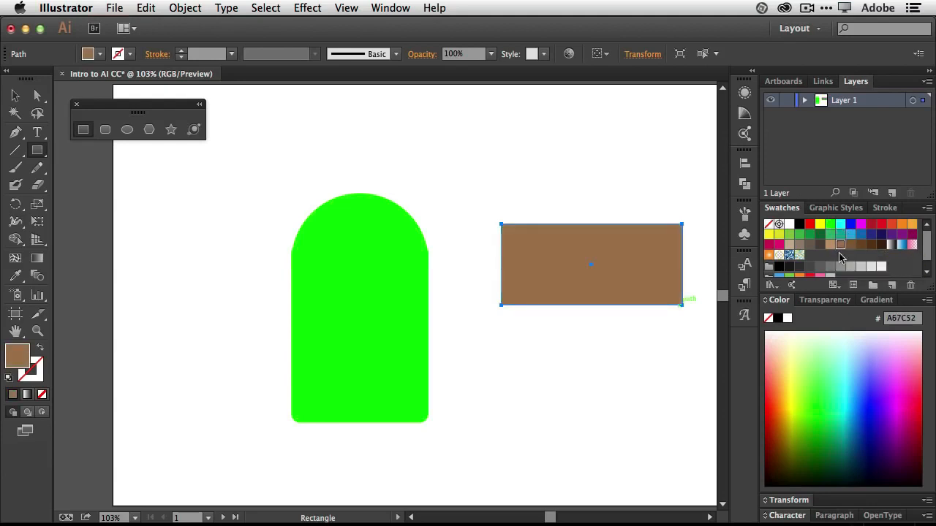
Try the pastel blob, blue foliage and orange radial gradient swatches on the wide rectangle's fill, and return it to green 00FF00.
left_click(790, 254)
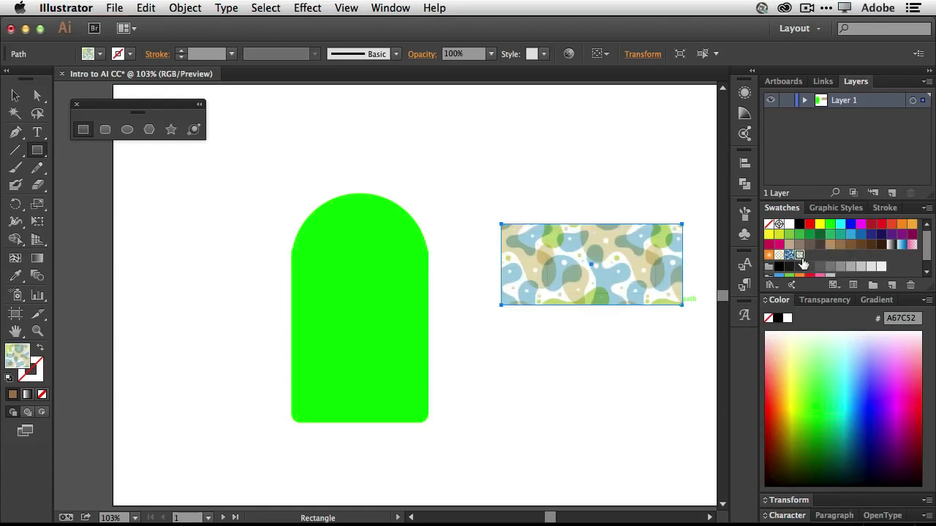
left_click(789, 256)
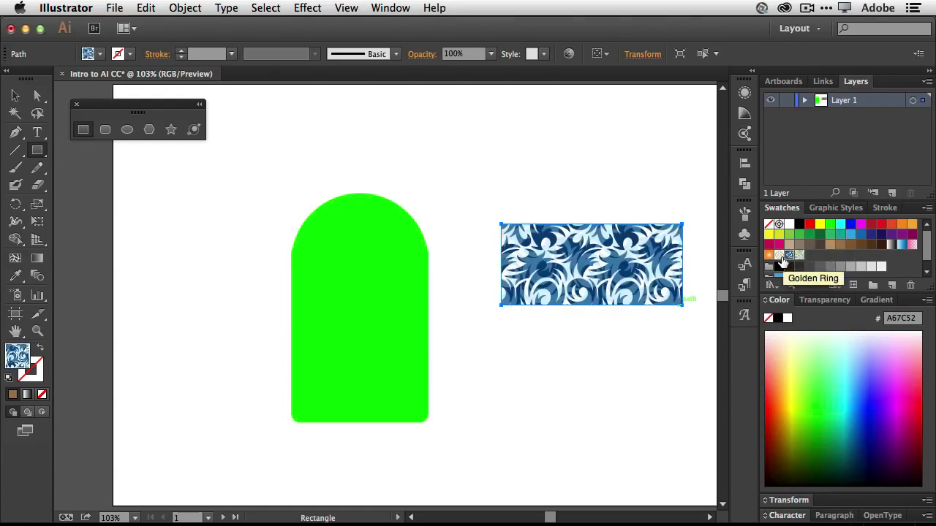
left_click(780, 256)
left_click(789, 258)
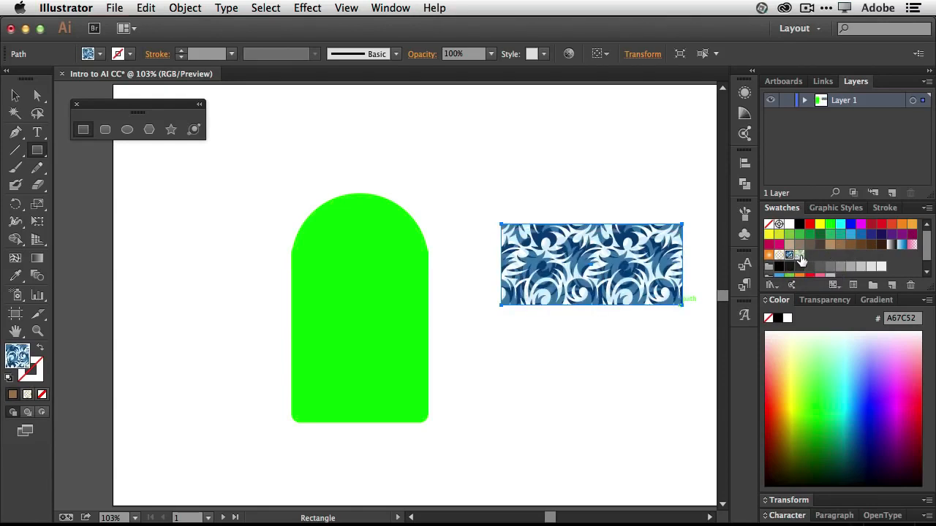
left_click(799, 256)
left_click(779, 256)
left_click(768, 255)
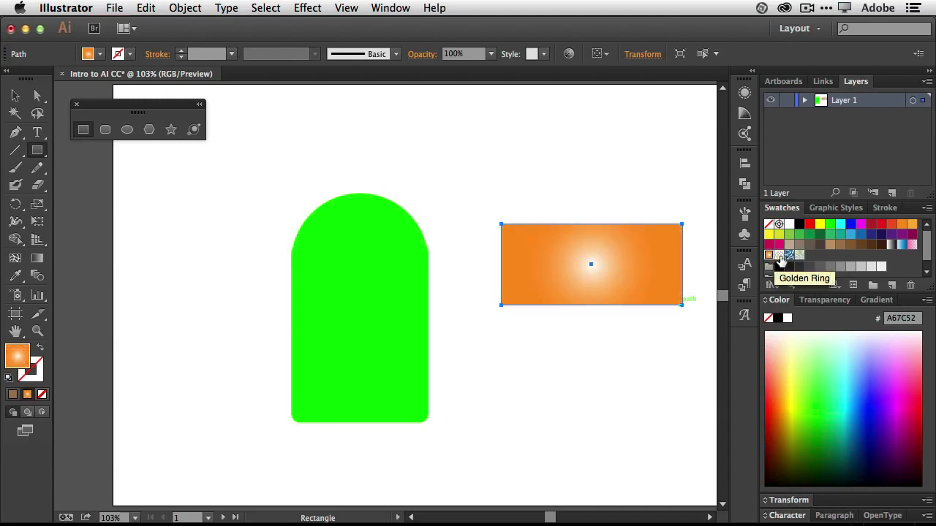
left_click(797, 256)
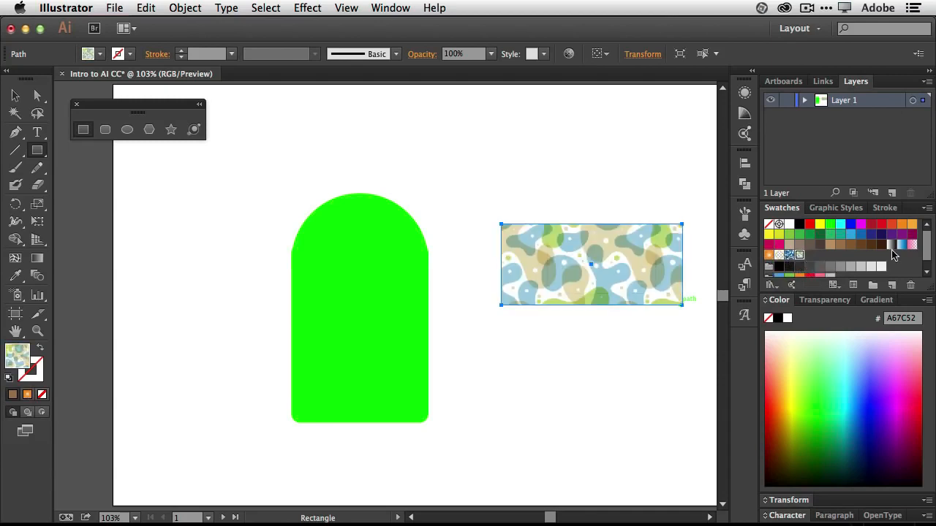
left_click(830, 225)
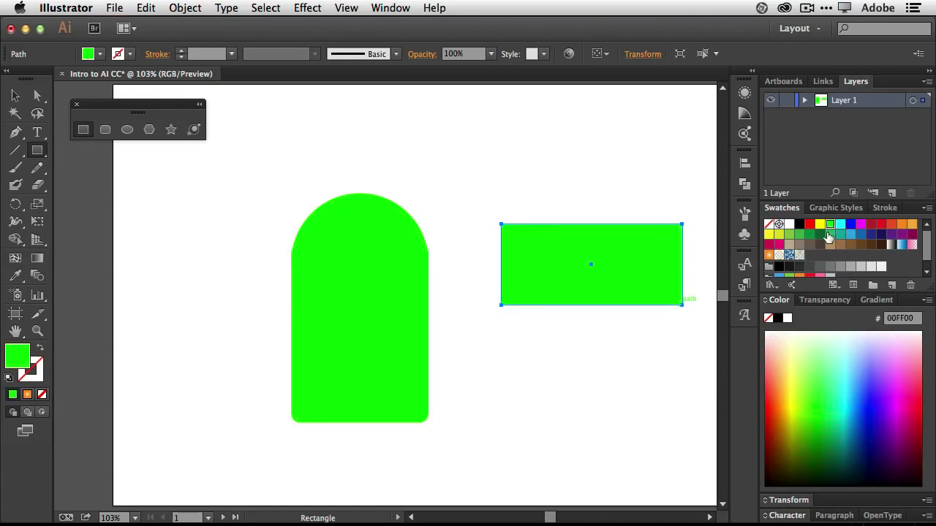
Apply the orange radial gradient to the wide rectangle with the Gradient tool, and replace it with the white-to-black linear gradient swatch.
left_click(38, 259)
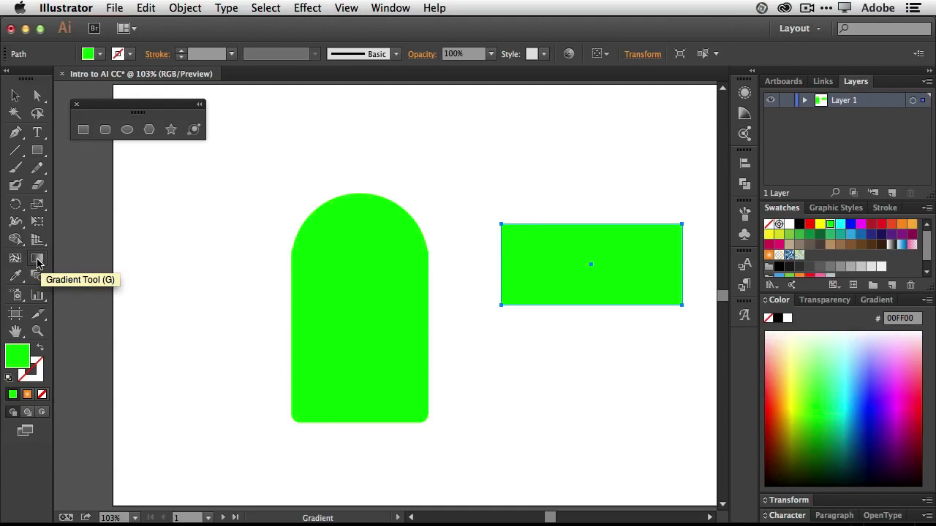
left_click(566, 279)
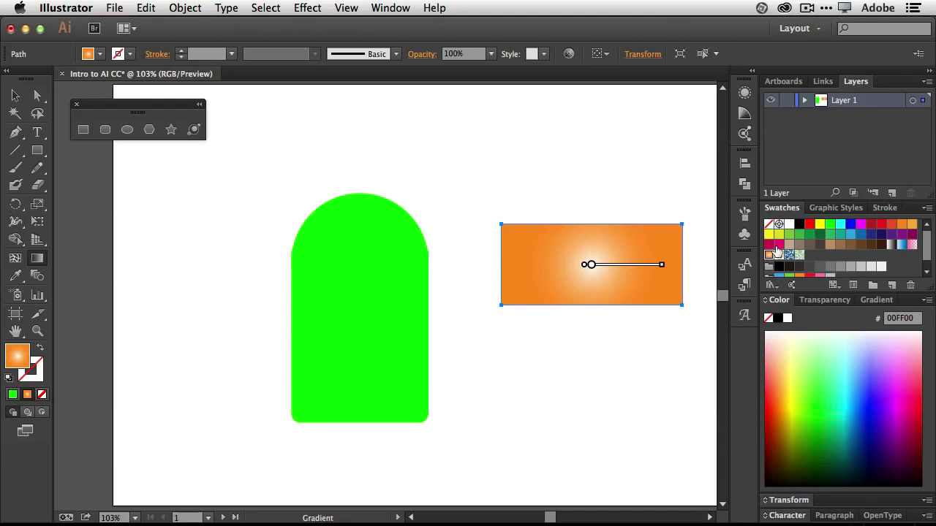
left_click(891, 246)
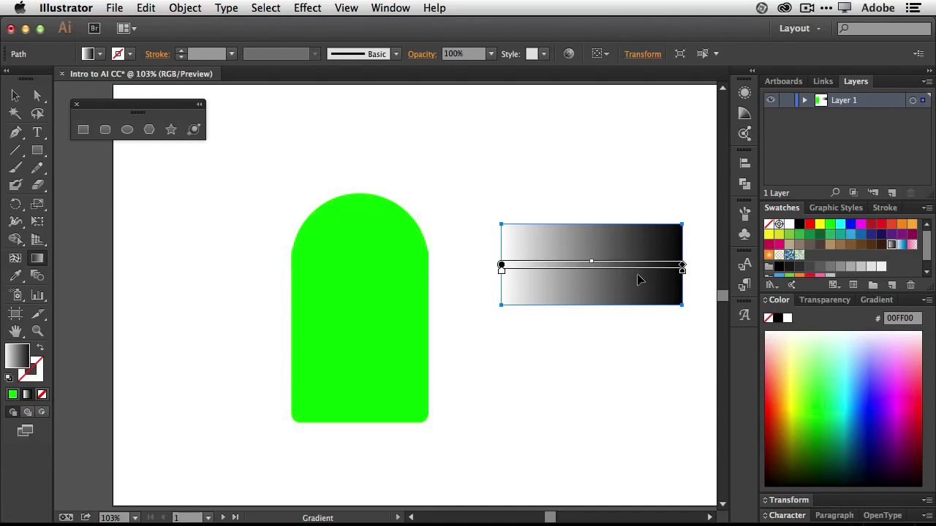
mouse_move(505, 276)
left_mouse_down()
mouse_move(620, 275)
mouse_move(500, 277)
left_mouse_up()
mouse_move(681, 271)
left_mouse_down()
mouse_move(585, 275)
mouse_move(683, 272)
left_mouse_up()
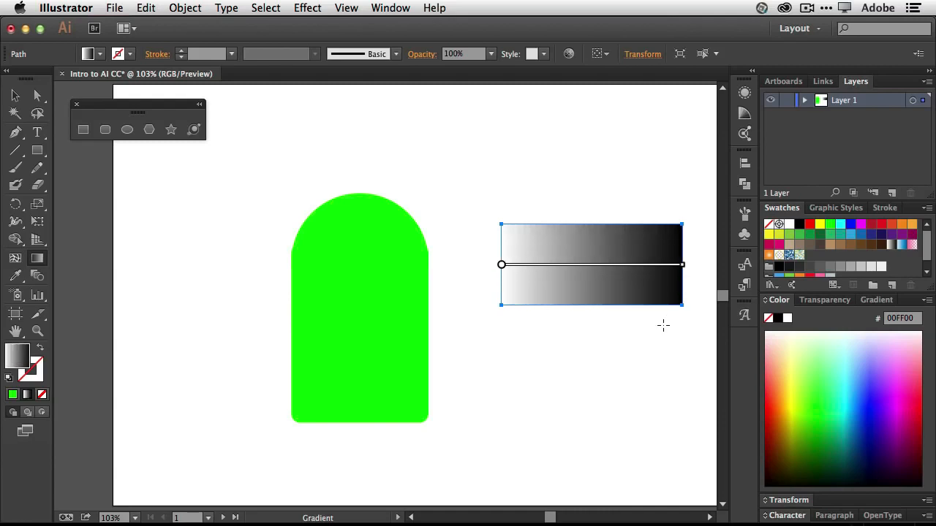
Recolour the rectangle's linear gradient, setting its black end stop to orange-red F15A24 and its white start stop to yellow FCEE21.
double_click(683, 277)
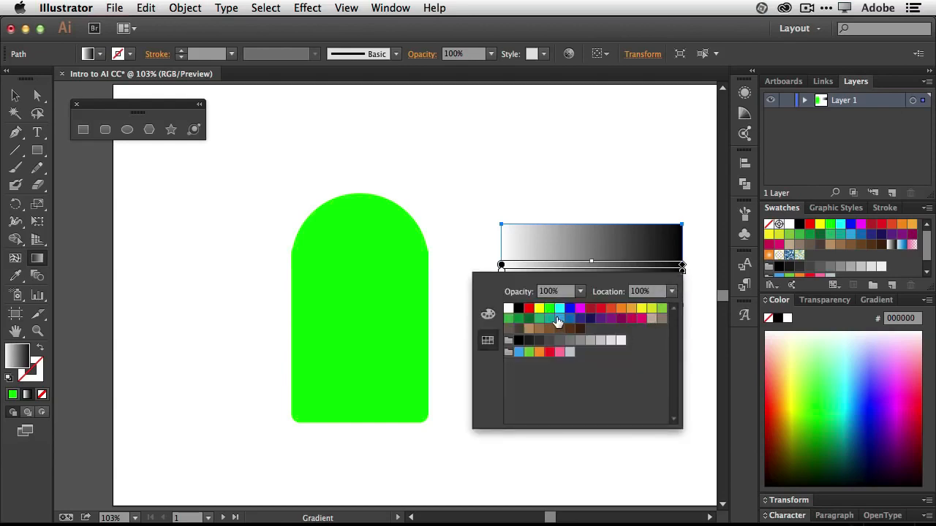
left_click(612, 313)
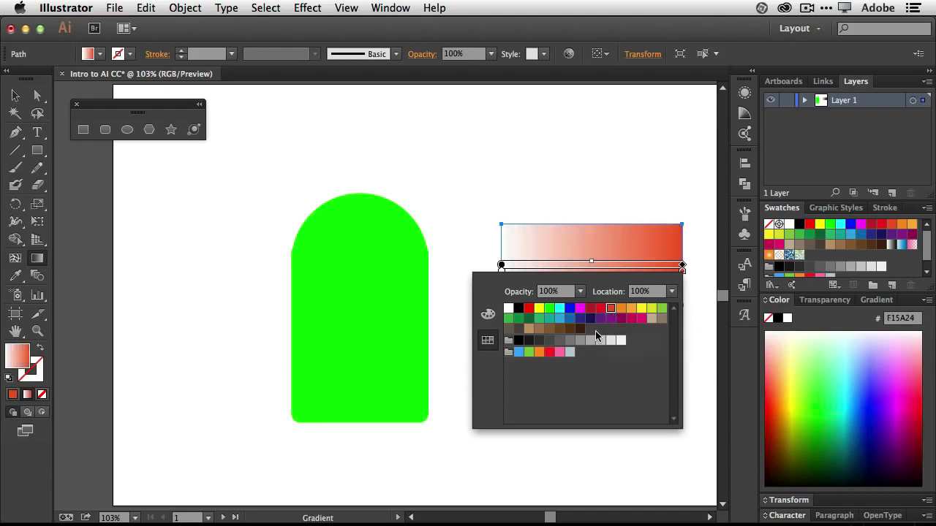
double_click(502, 267)
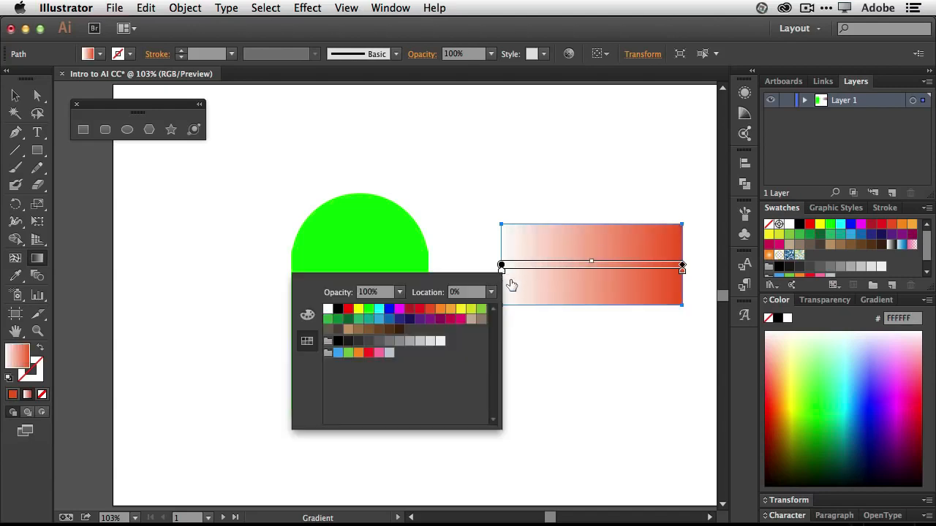
left_click(461, 307)
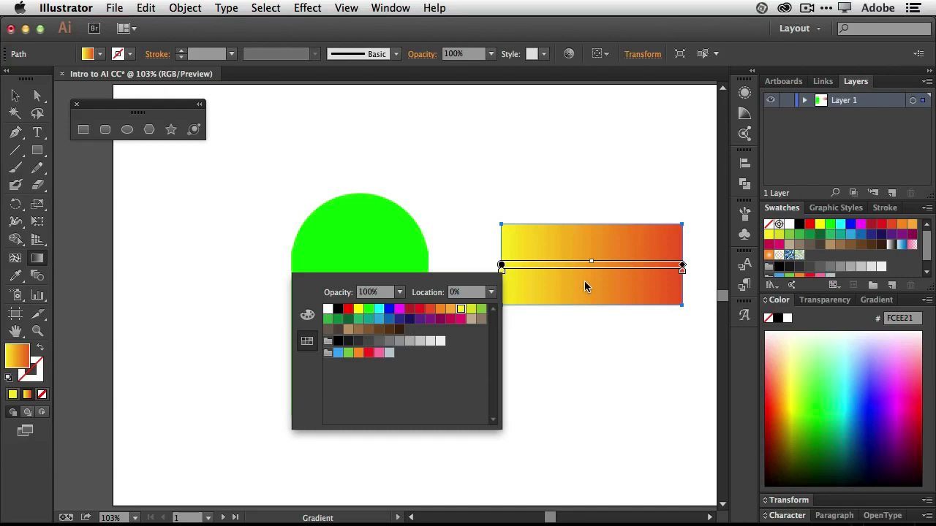
key("Escape")
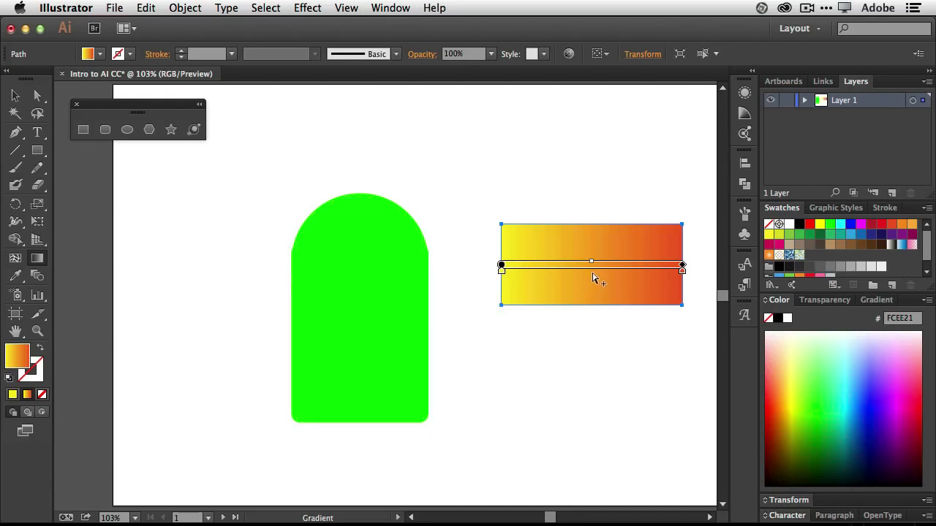
Add a colour stop at about 50% of the gradient, try magenta and green among other colours, and set it to dark red C1272D.
left_click(593, 274)
double_click(593, 274)
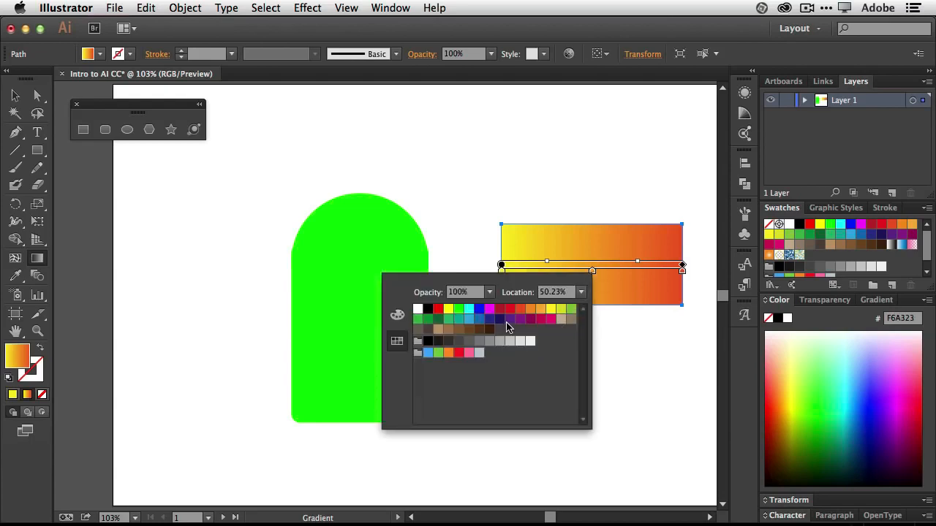
left_click(509, 309)
left_click(499, 309)
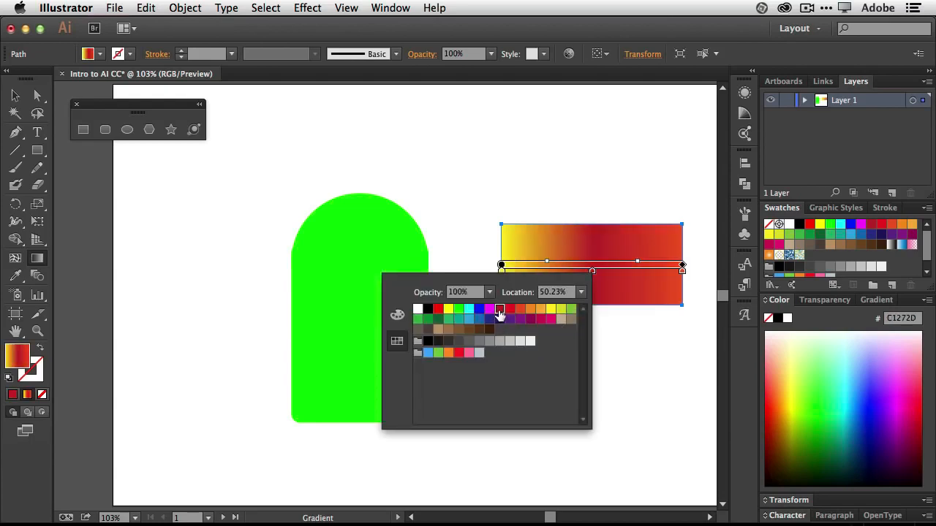
left_click(489, 309)
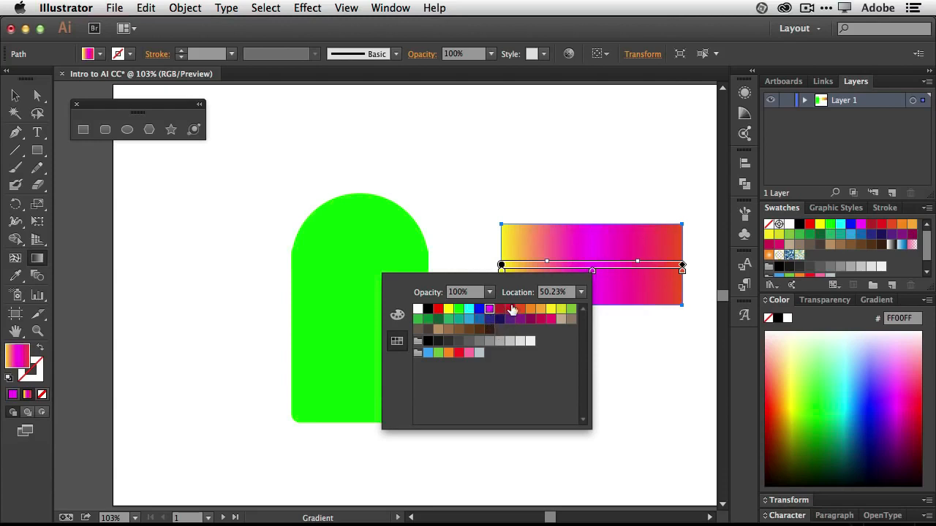
left_click(459, 309)
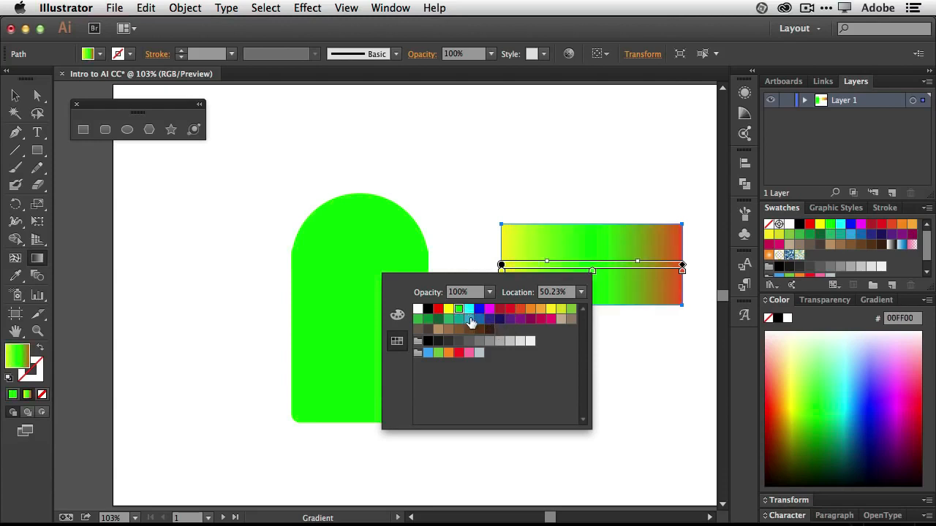
left_click(479, 319)
left_click(489, 308)
left_click(499, 309)
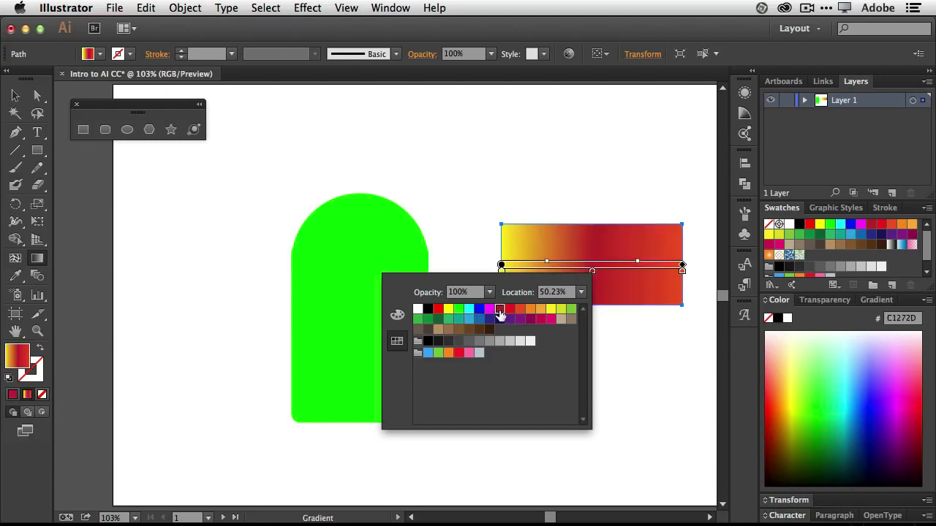
left_click(604, 344)
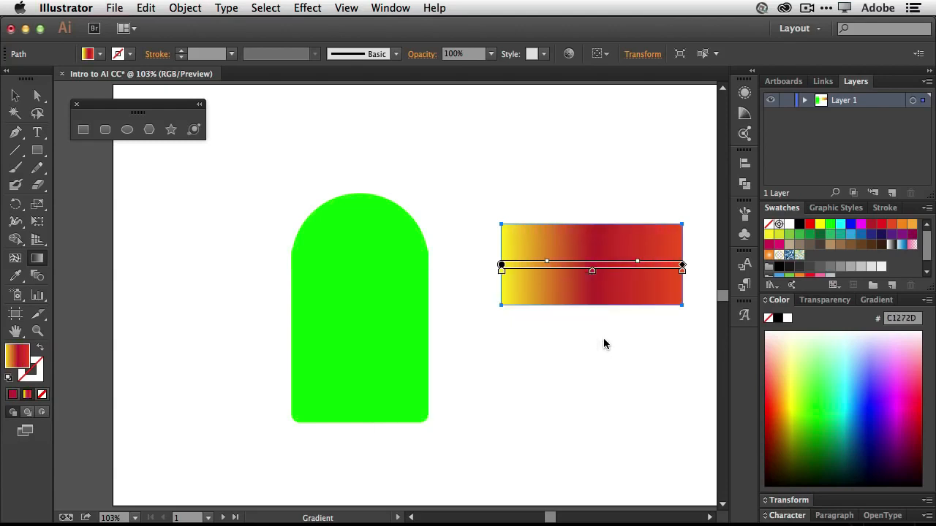
Reposition the gradient's dark red middle stop and re-angle the gradient to run almost vertically, from yellow at the rectangle's bottom to red at its top.
mouse_move(592, 270)
left_mouse_down()
mouse_move(554, 277)
mouse_move(621, 280)
left_mouse_up()
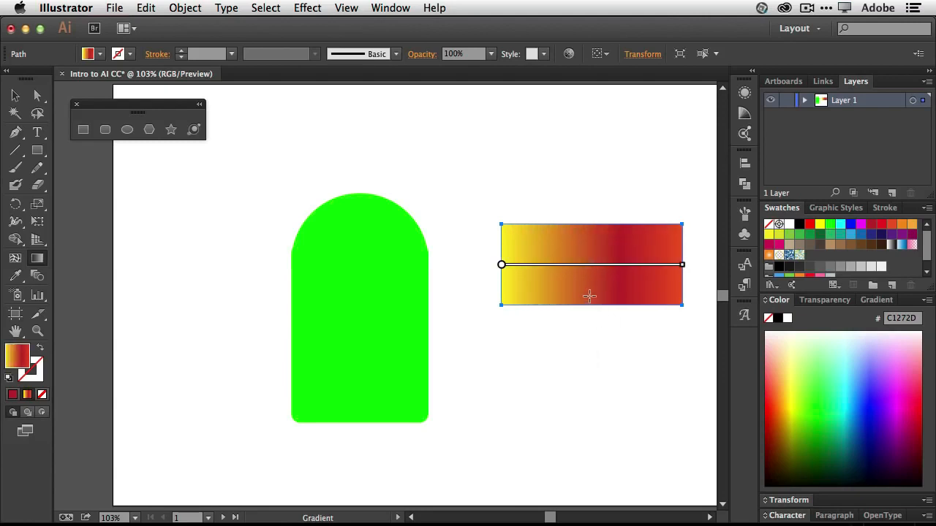
mouse_move(681, 271)
mouse_move(690, 264)
left_mouse_down()
mouse_move(688, 232)
mouse_move(621, 139)
mouse_move(570, 106)
left_mouse_up()
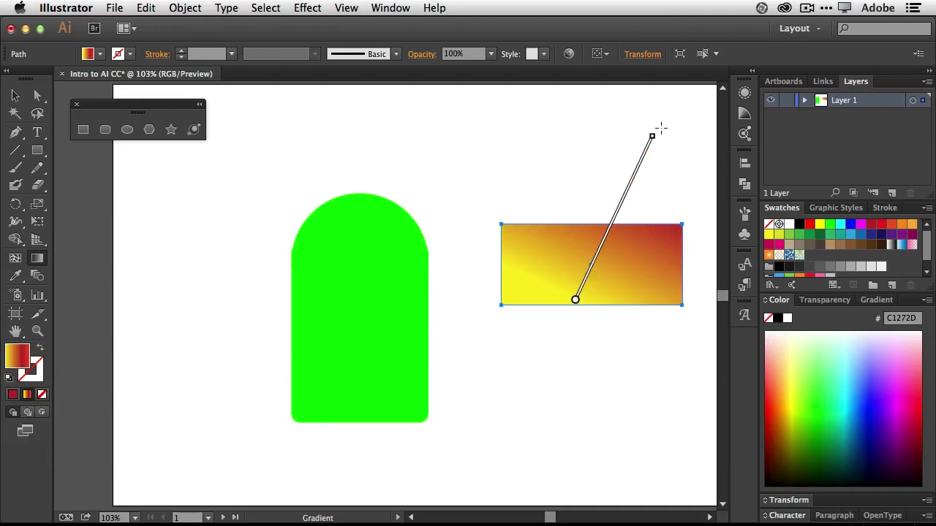
mouse_move(660, 129)
left_mouse_down()
mouse_move(552, 123)
mouse_move(541, 140)
mouse_move(575, 121)
left_mouse_up()
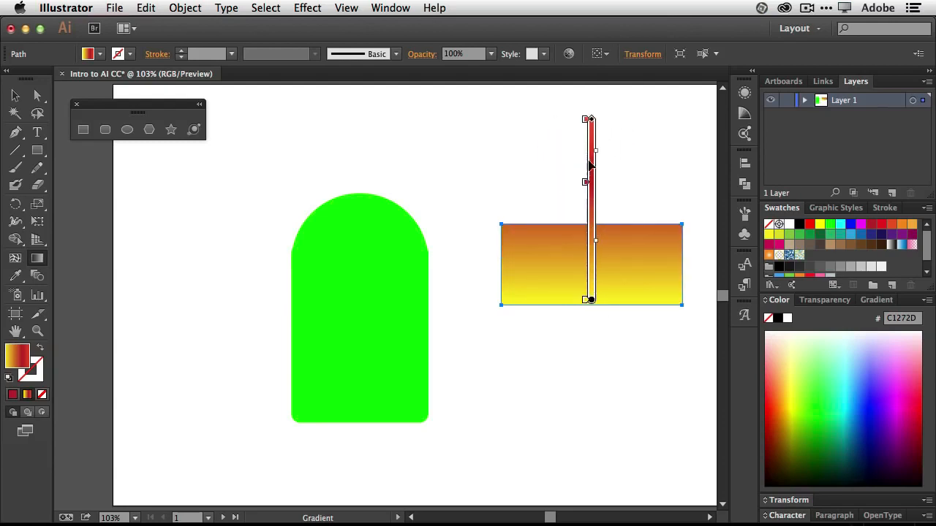
mouse_move(585, 183)
left_mouse_down()
mouse_move(585, 222)
mouse_move(586, 211)
left_mouse_up()
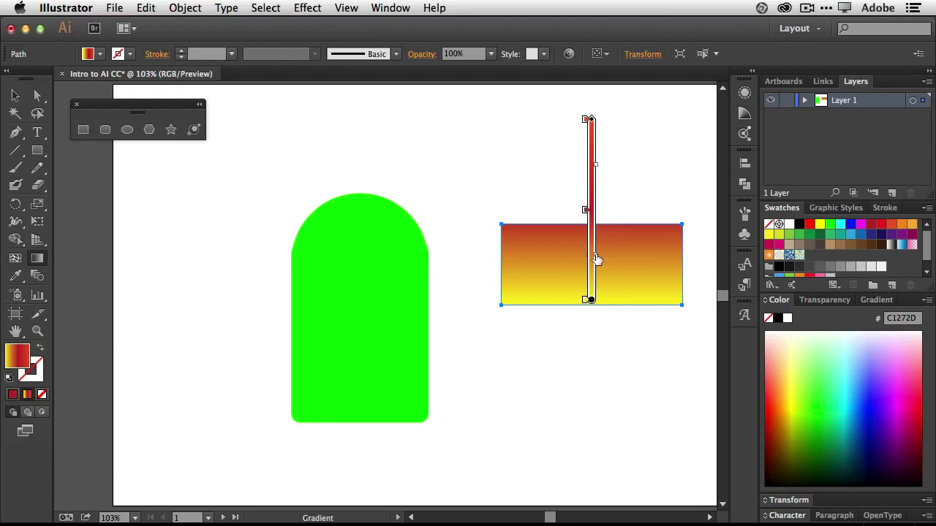
left_click_drag(597, 268, 585, 220)
left_click_drag(591, 110, 495, 182)
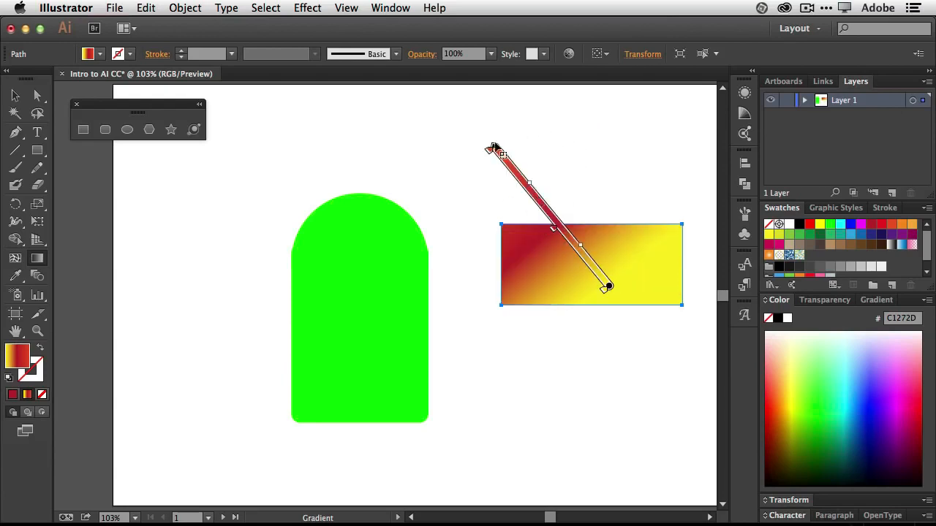
left_click_drag(487, 142, 579, 113)
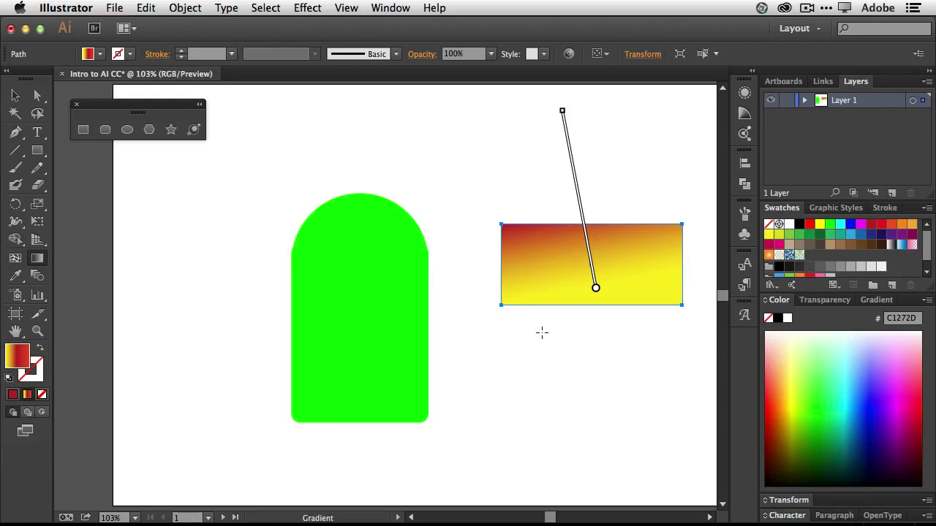
Delete the gradient-filled rectangle, and select the arched shape's circle and rounded rectangle individually to check that they are separate objects.
left_click(15, 95)
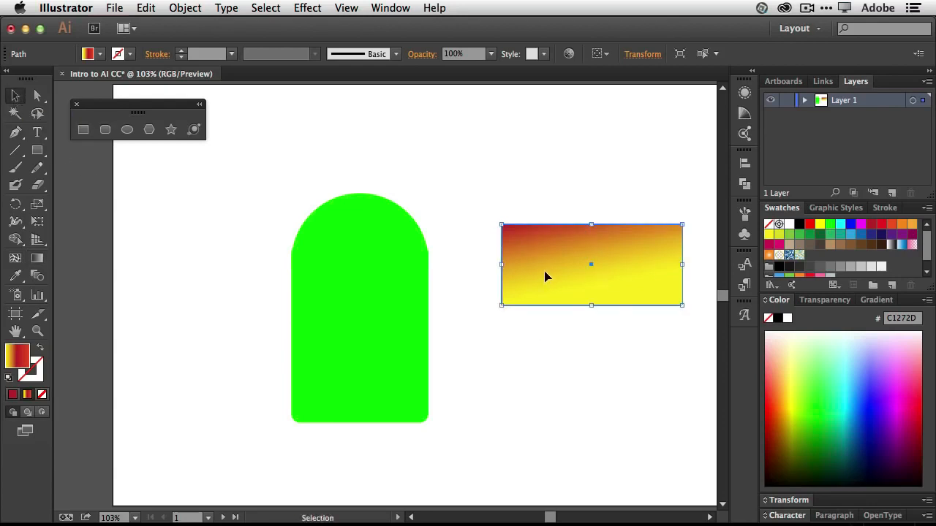
key("Delete")
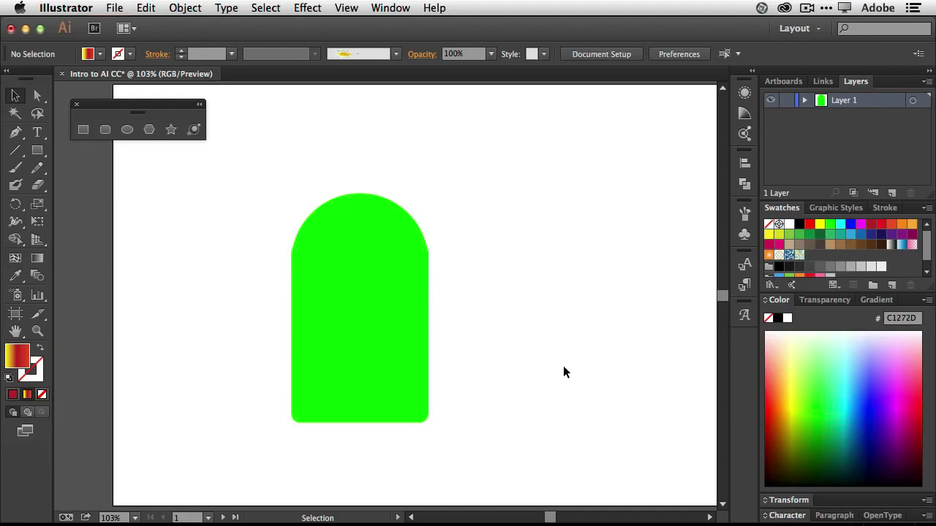
left_click(372, 238)
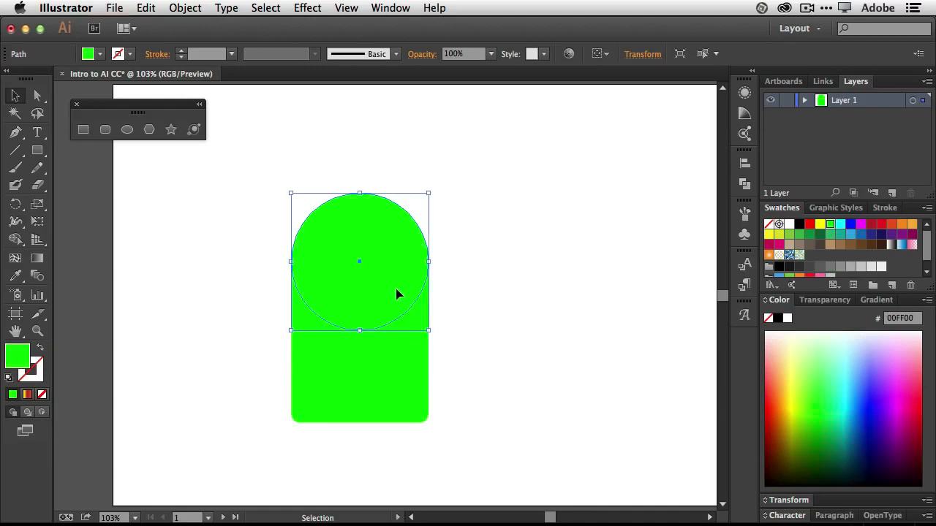
left_click(395, 370)
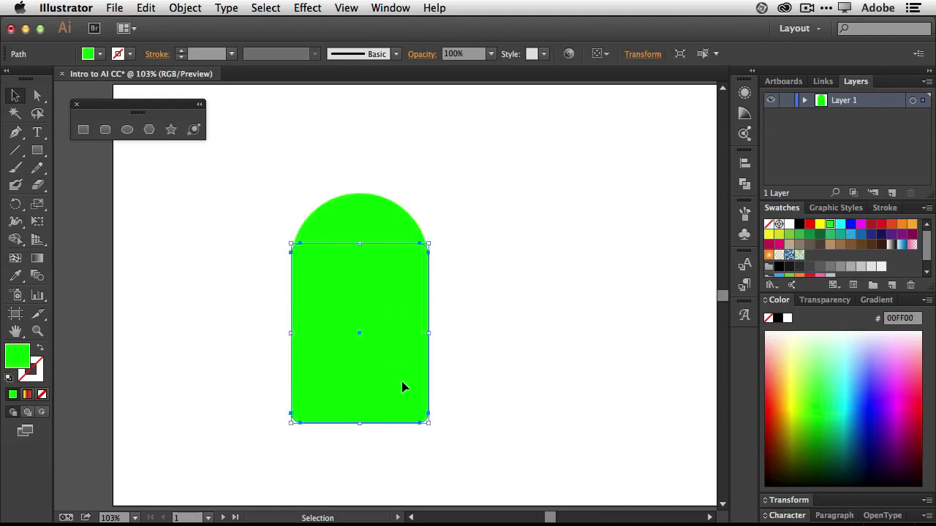
left_click(461, 312)
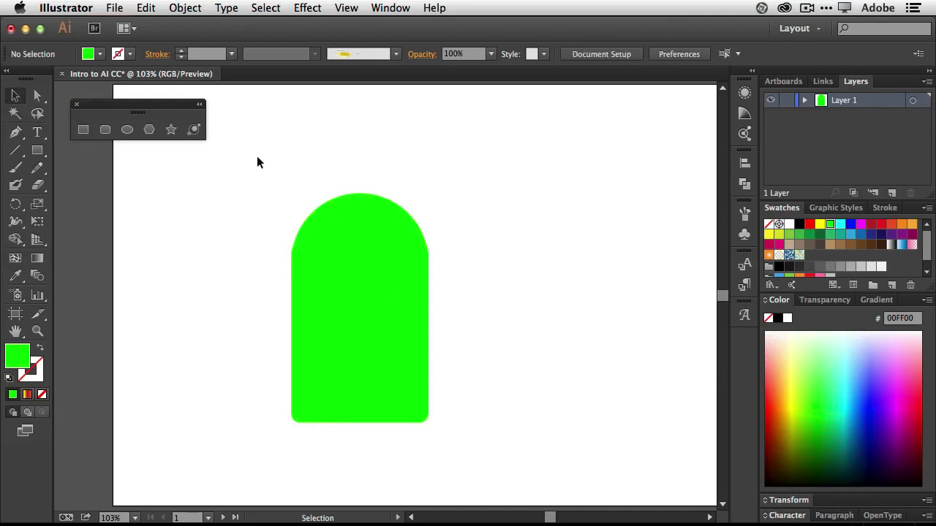
Select the green circle and rounded rectangle together and merge all their regions into one arched shape with the Shape Builder tool.
left_click_drag(289, 204, 463, 448)
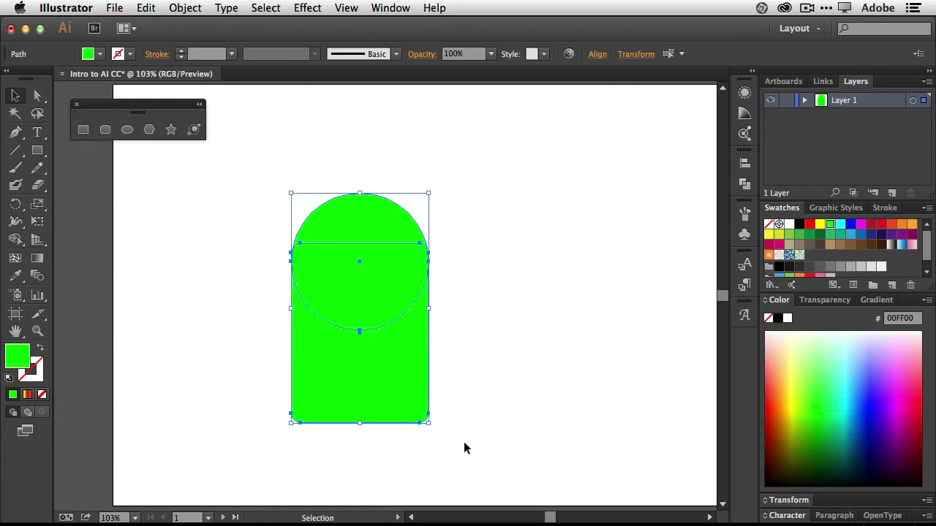
left_click(13, 241)
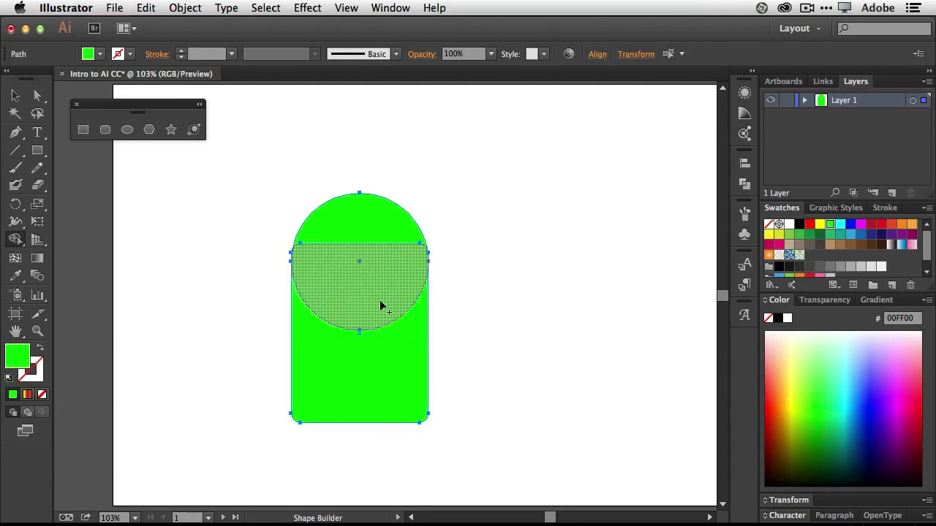
mouse_move(373, 230)
left_mouse_down()
mouse_move(384, 293)
mouse_move(375, 369)
left_mouse_up()
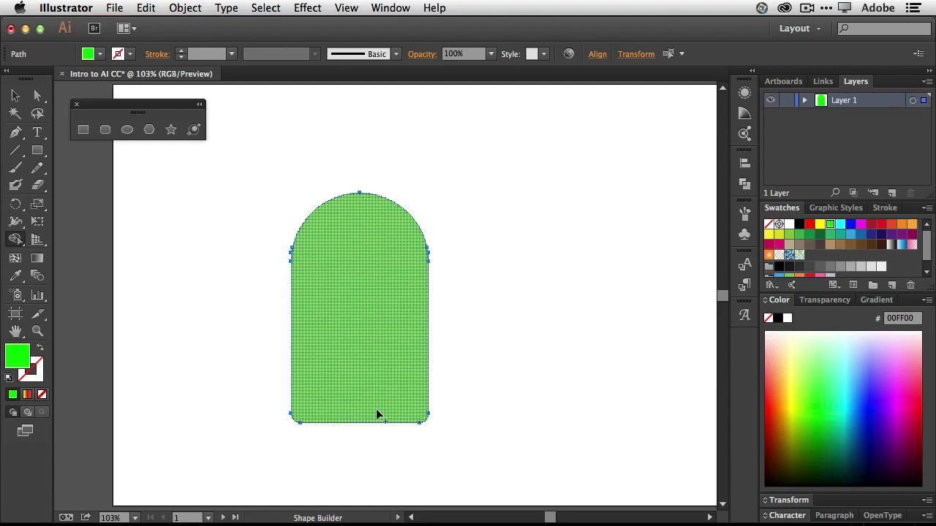
left_click(15, 95)
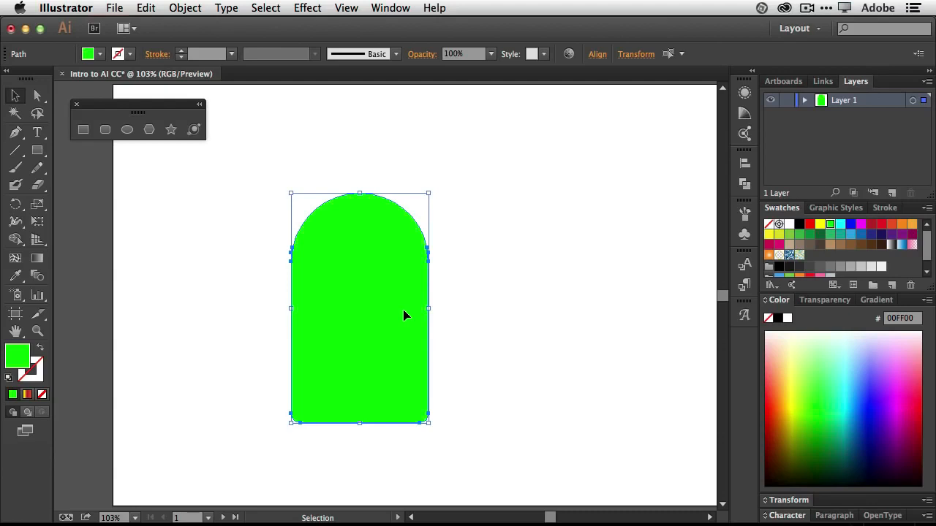
left_click(16, 150)
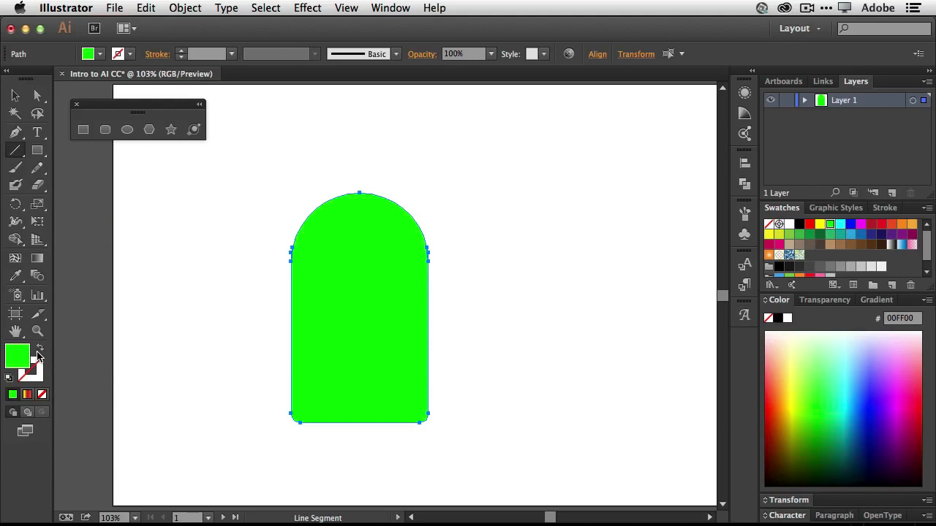
left_click(40, 393)
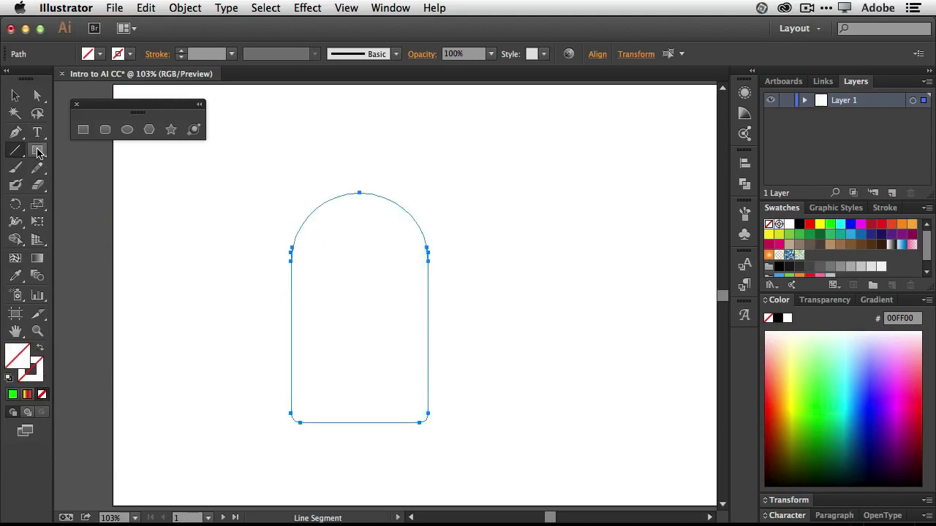
key("super+z")
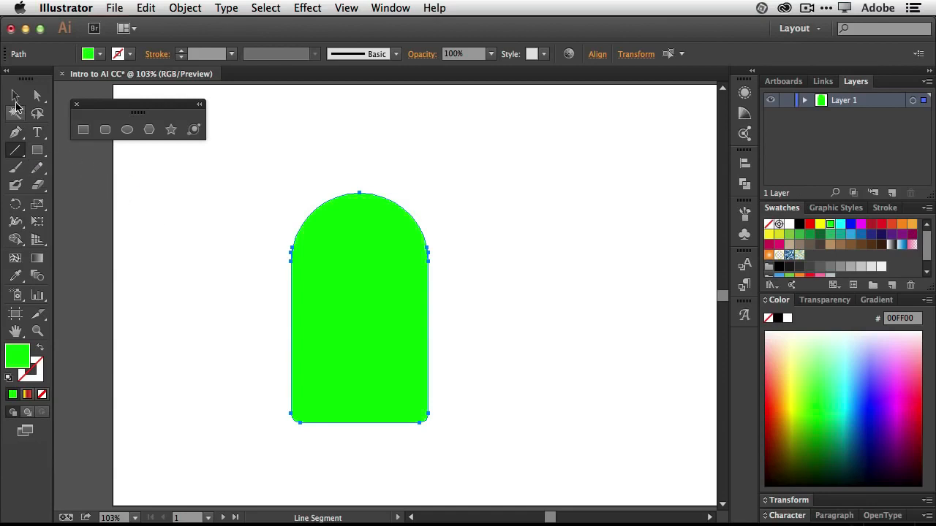
Deselect the arched shape and set the stroke colour to white for the Line Segment tool.
key("v")
left_click(168, 224)
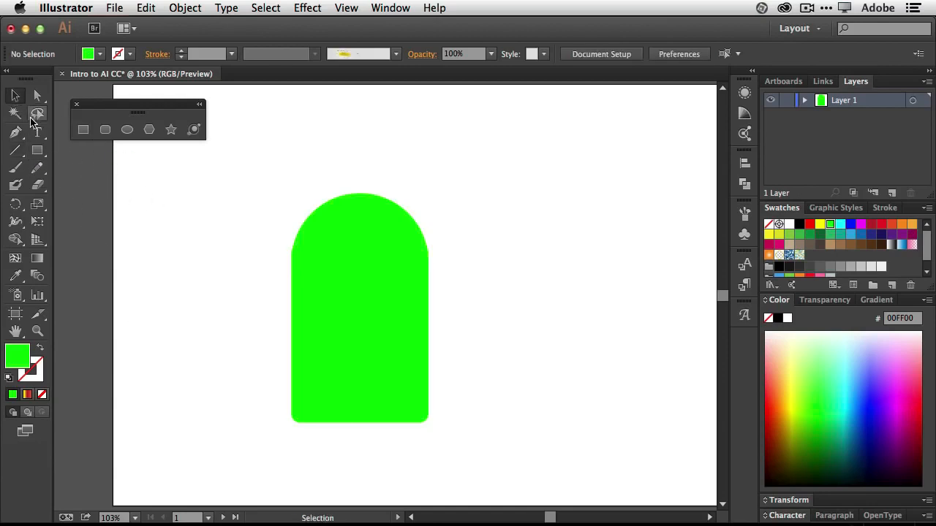
left_click(16, 152)
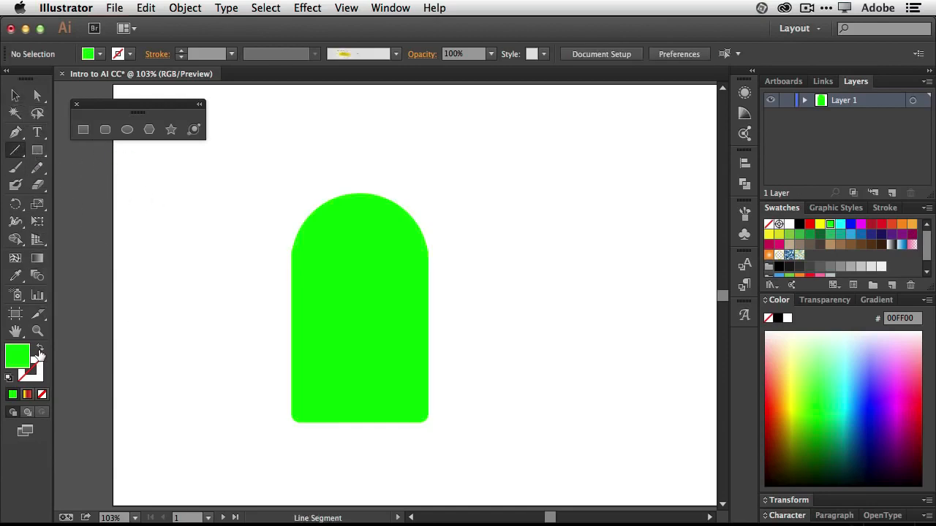
left_click(36, 368)
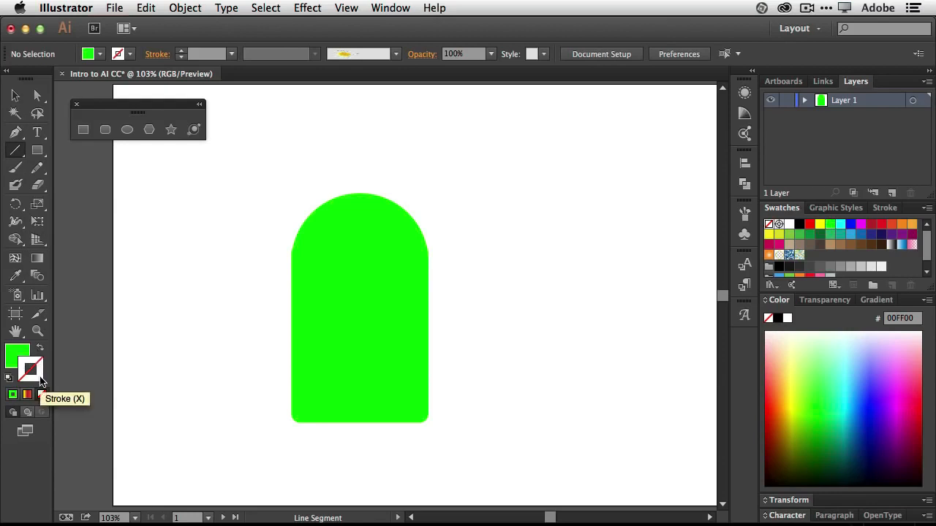
left_click(129, 54)
left_click(30, 78)
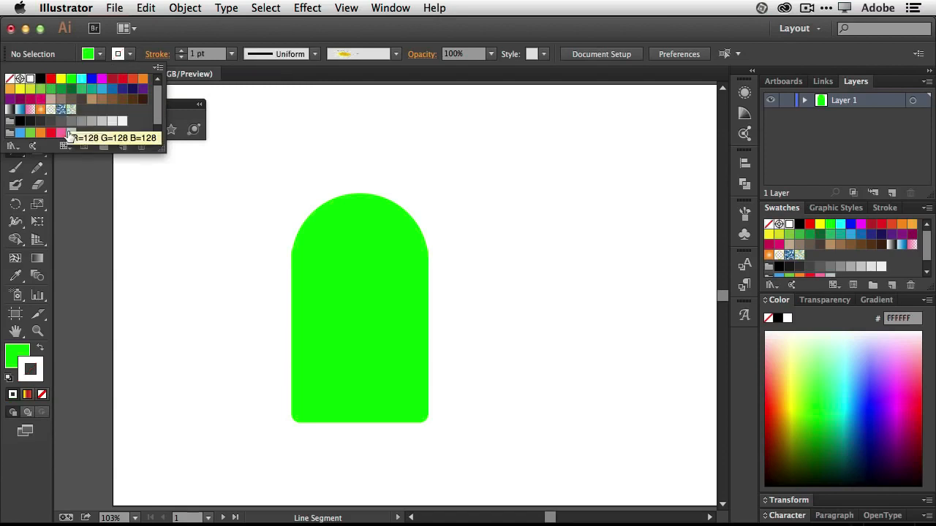
Set the fill to none and draw a horizontal line across the full width of the green shape where its arch meets the straight sides.
left_click(26, 351)
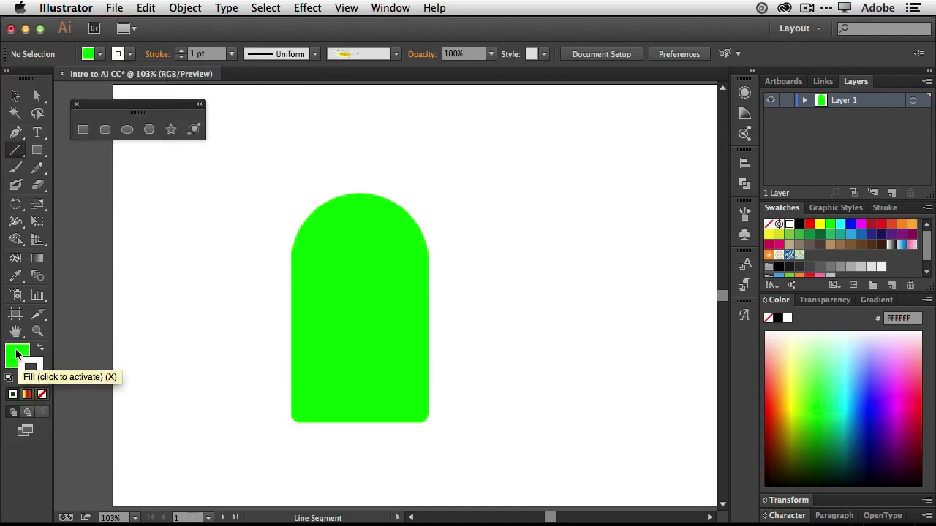
left_click(16, 352)
left_click(42, 397)
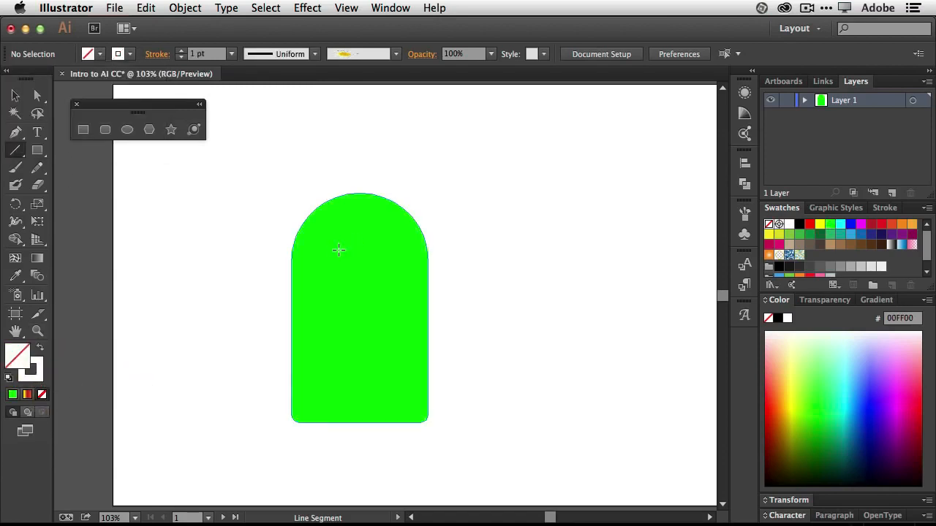
left_click_drag(291, 253, 430, 254)
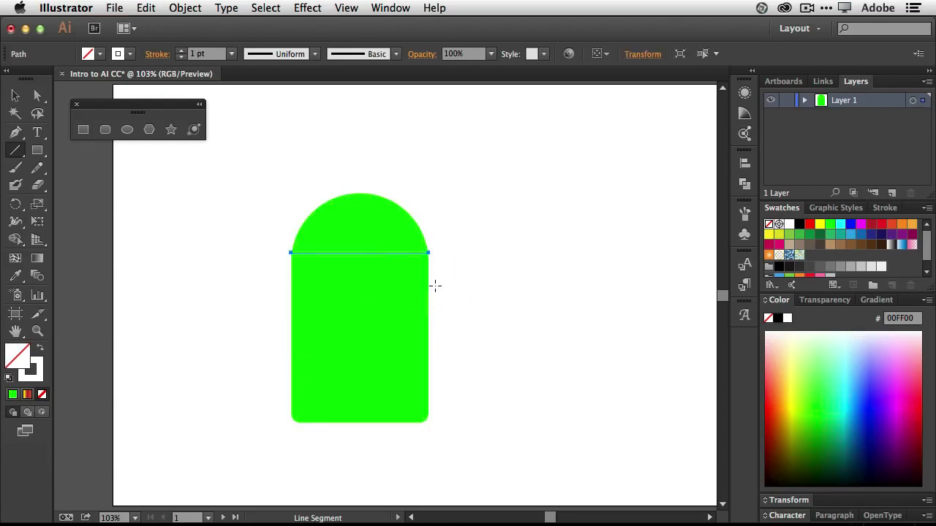
Set the stroke weight of the white line between the head and body to 8 pt and deselect it.
left_click(231, 56)
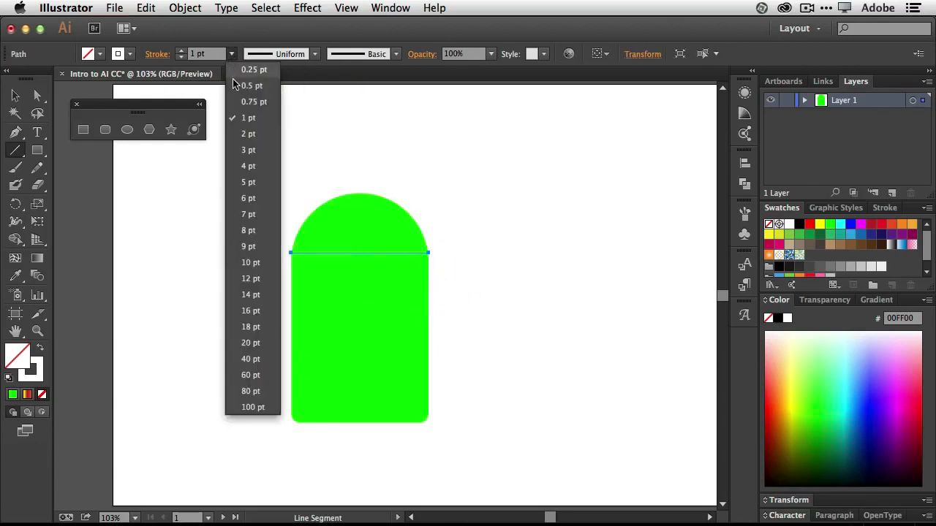
left_click(249, 198)
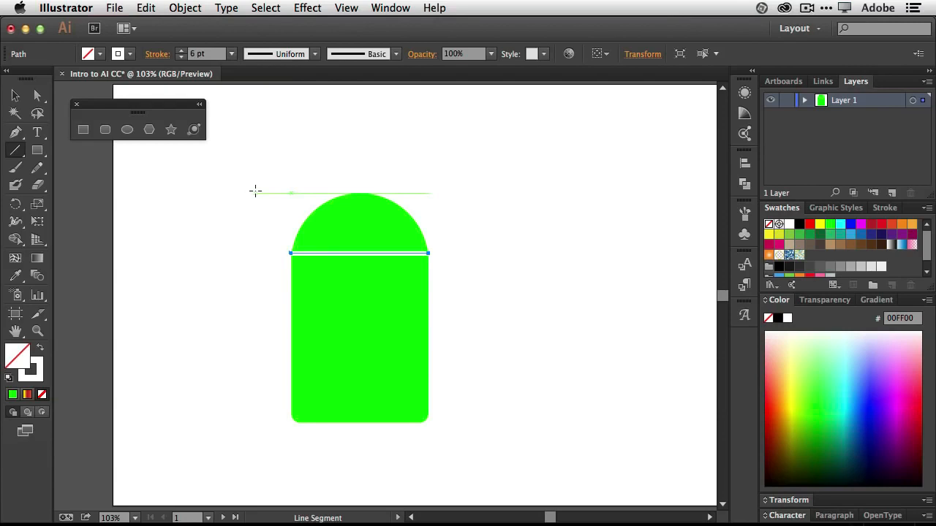
left_click(231, 54)
left_click(252, 218)
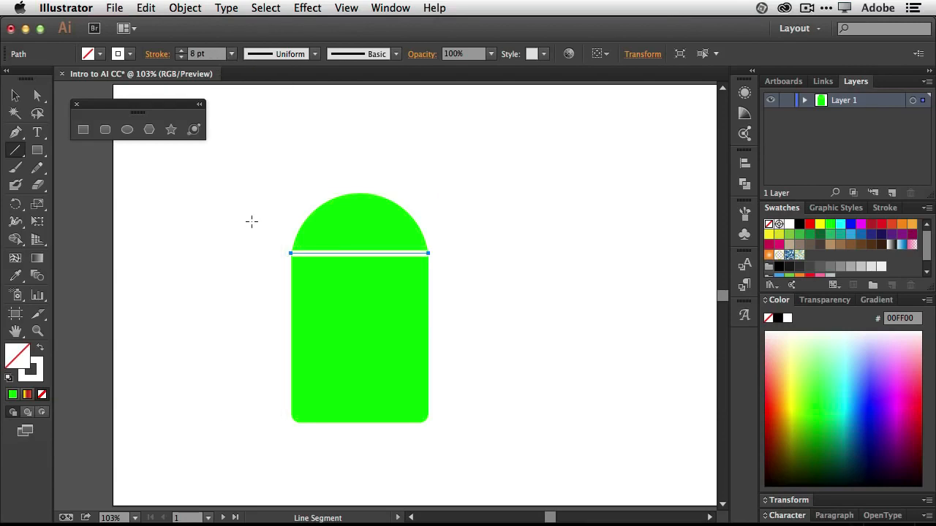
left_click(15, 96)
left_click(497, 255)
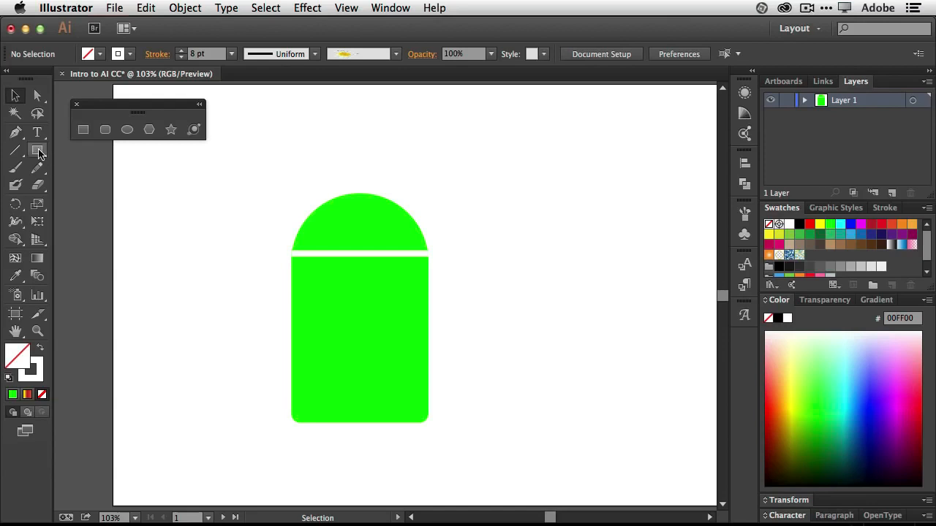
Draw a tall, narrow green rounded rectangle with no stroke beside the body's left edge as an arm.
left_click(105, 131)
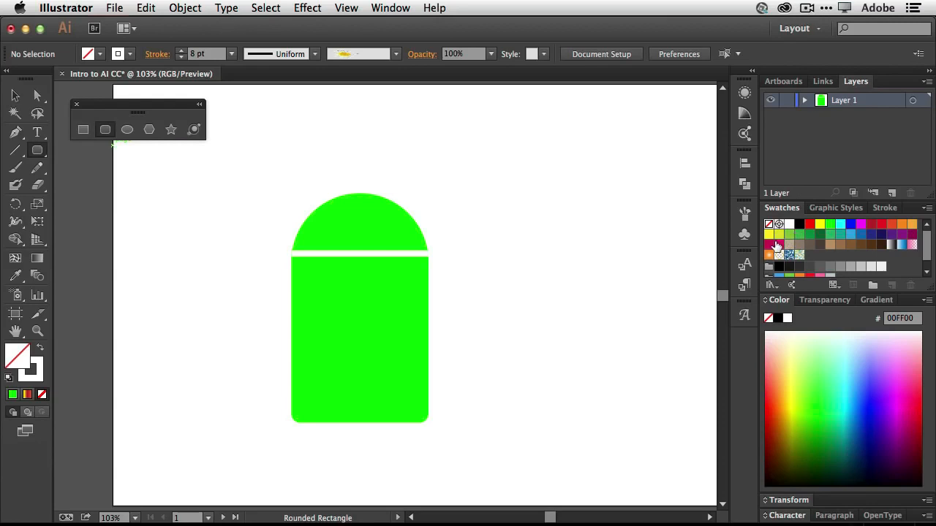
left_click(830, 225)
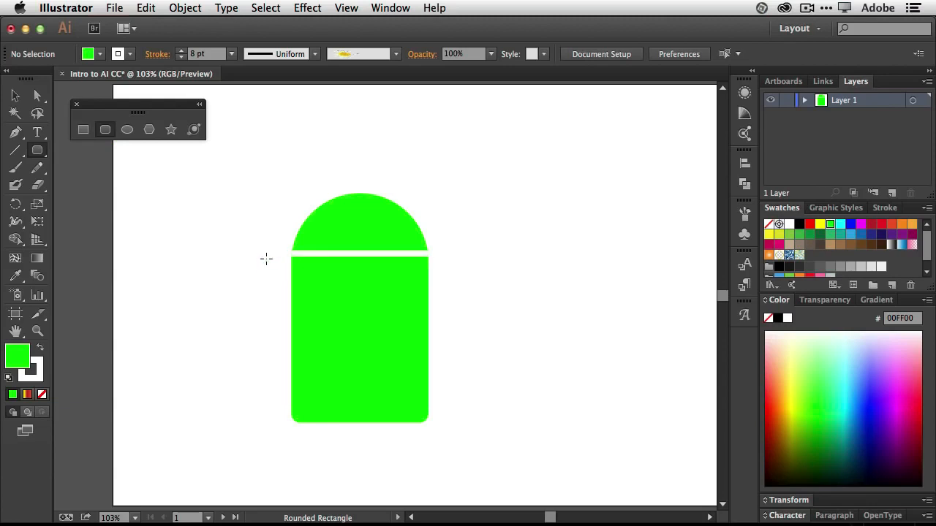
left_click_drag(268, 261, 286, 360)
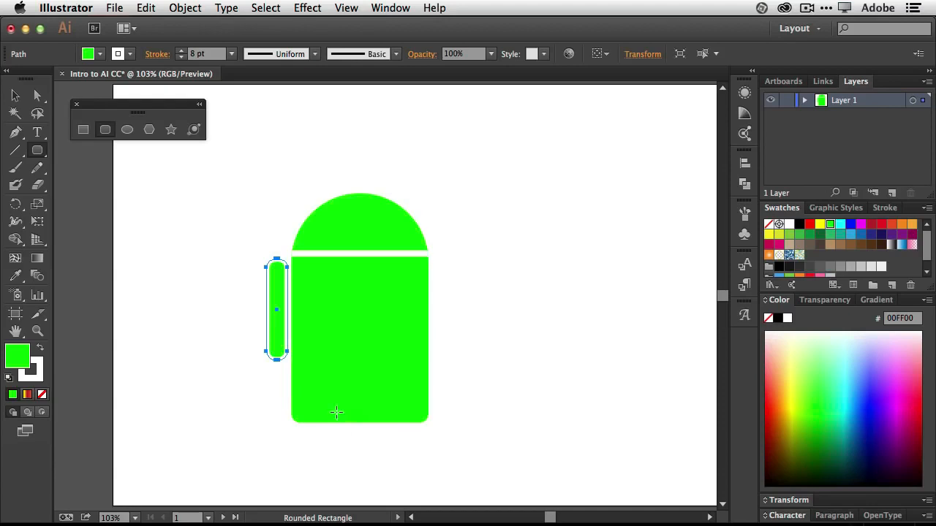
left_click(38, 370)
left_click(42, 394)
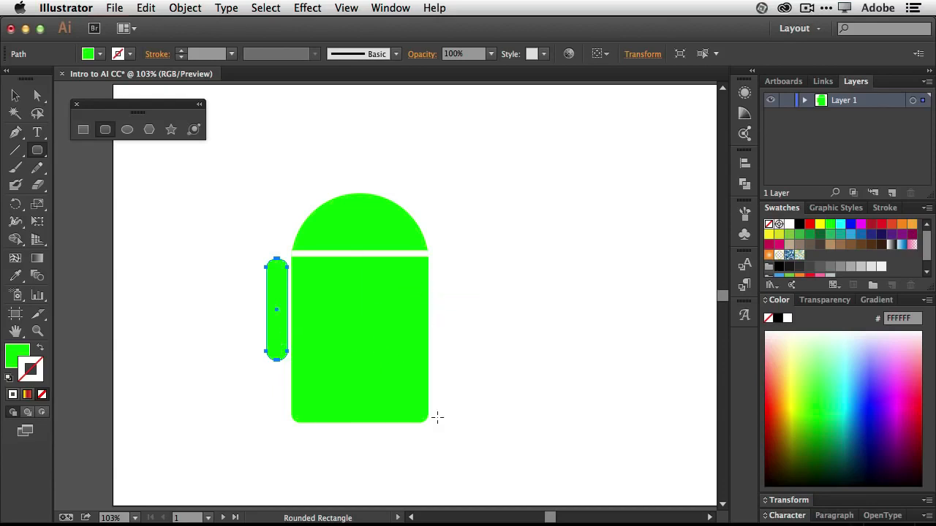
Duplicate the green arm horizontally to the body's right side, level with the original.
left_click(18, 99)
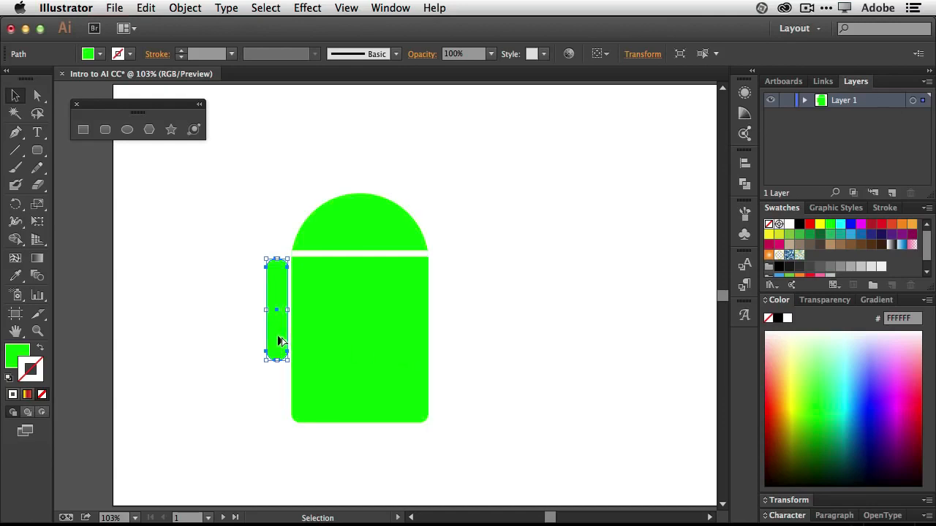
left_click_drag(284, 339, 441, 353)
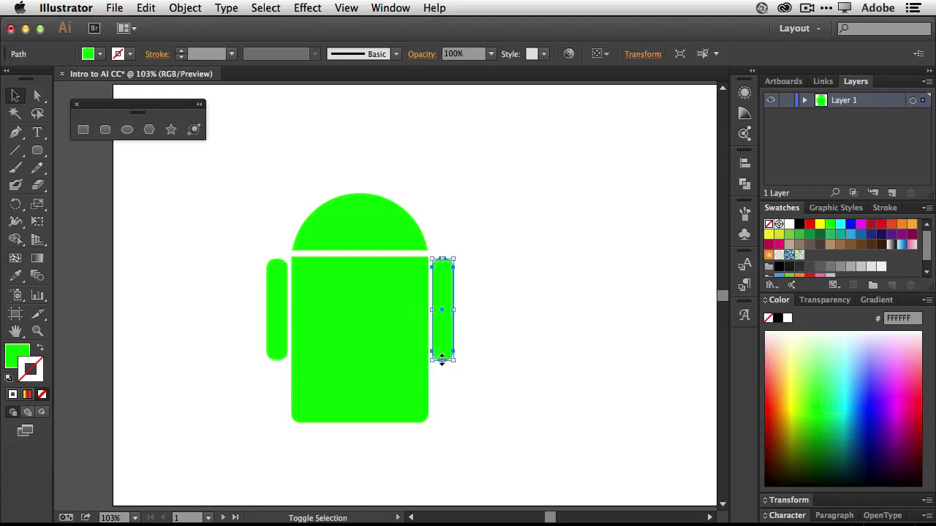
left_click(461, 383)
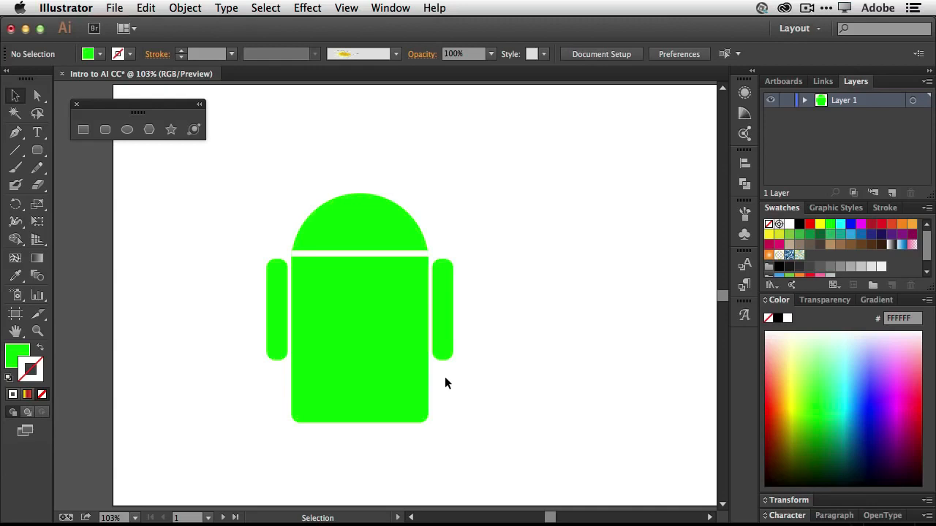
Draw a small white-filled circle (FFFFFF) on the left half of the green head as an eye.
left_click(128, 130)
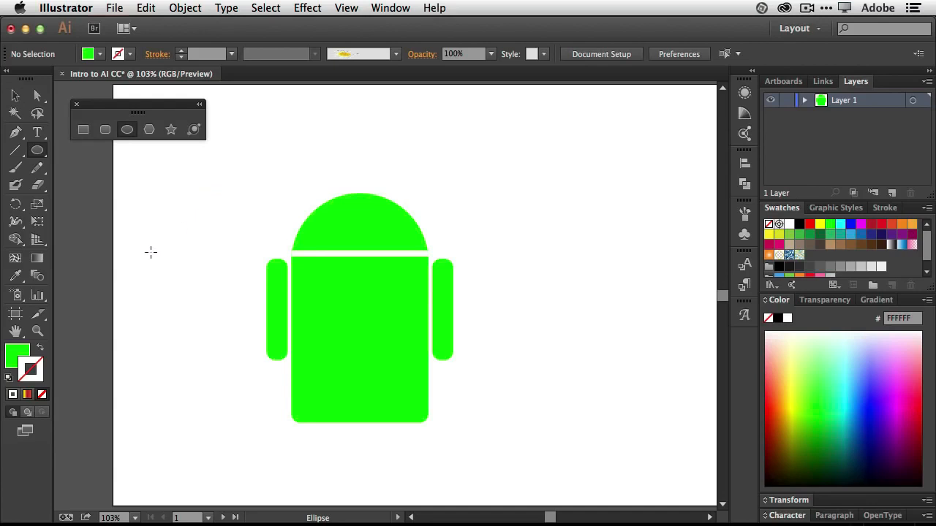
left_click(22, 355)
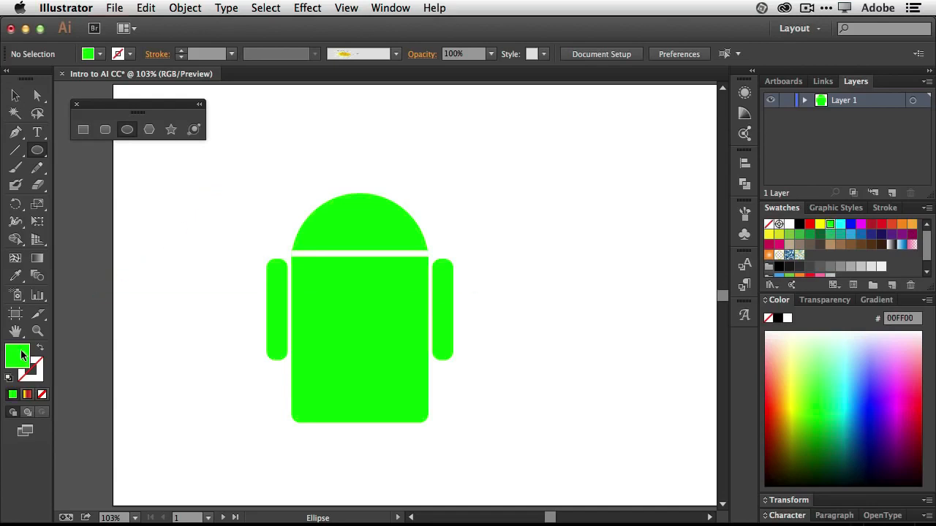
left_click(789, 223)
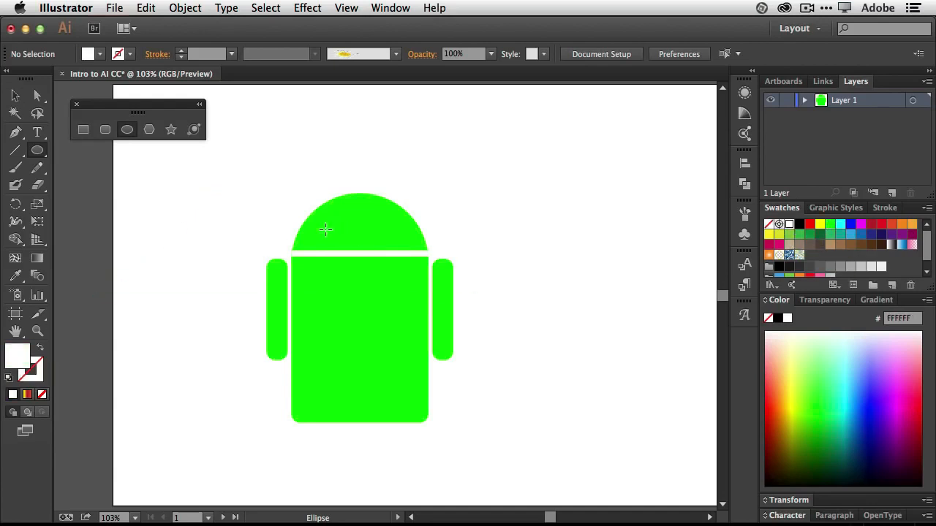
left_click_drag(324, 229, 335, 238)
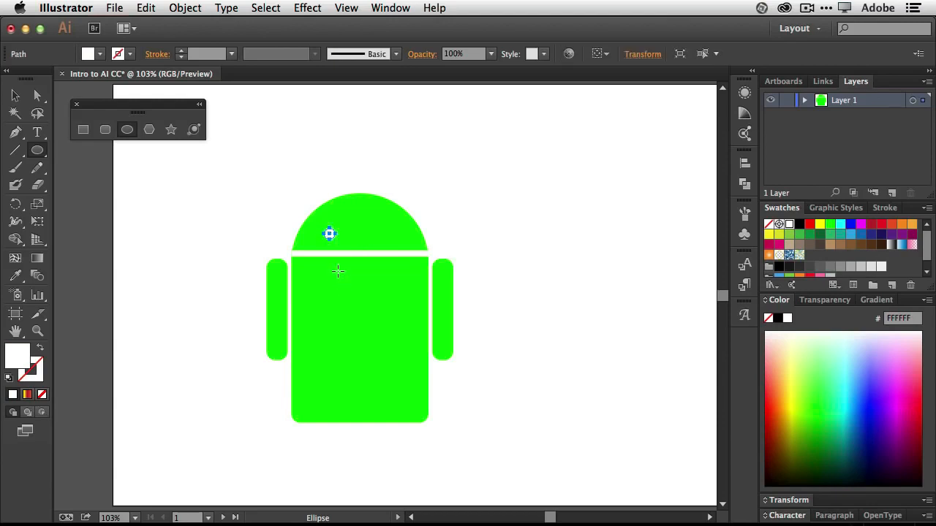
Duplicate the white eye horizontally onto the right half of the head and deselect it.
left_click(14, 96)
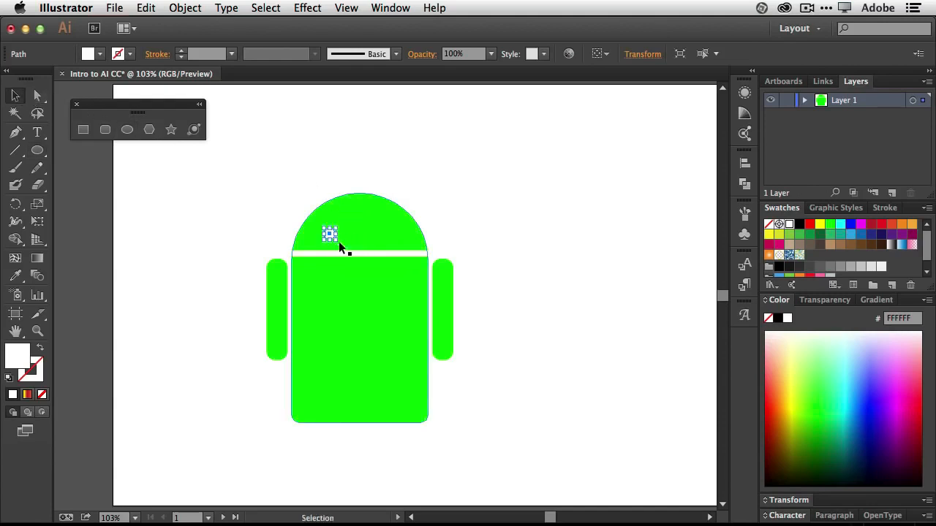
left_click_drag(329, 235, 391, 236)
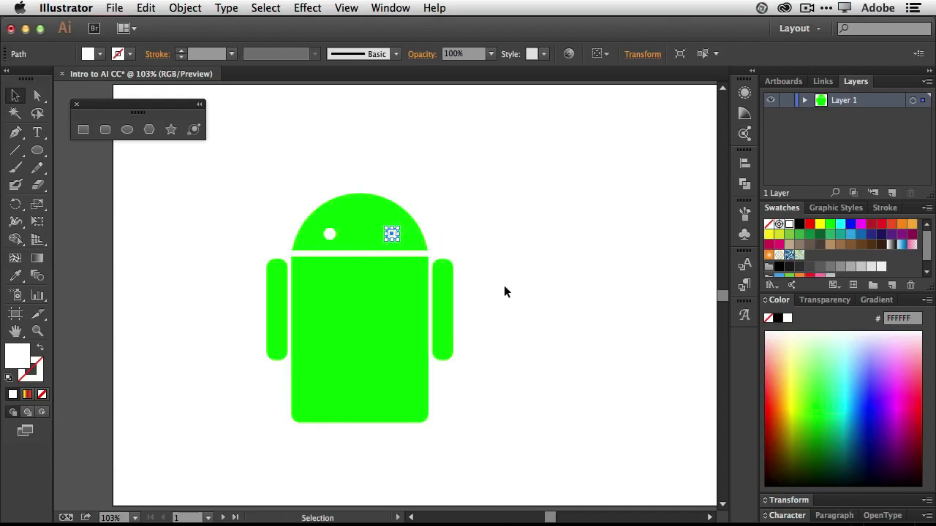
left_click(496, 311)
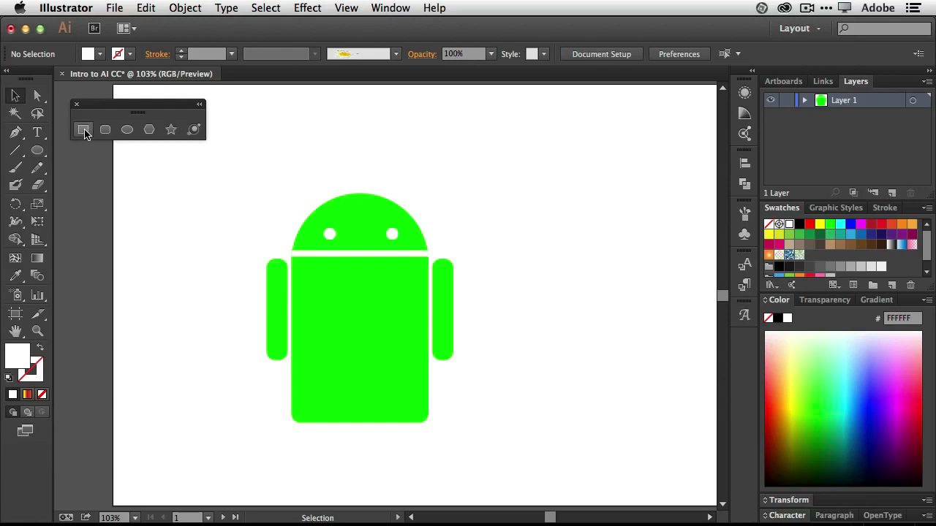
Draw a large rounded rectangle to the right of the robot and fill it with blue 0000FF.
left_click(105, 129)
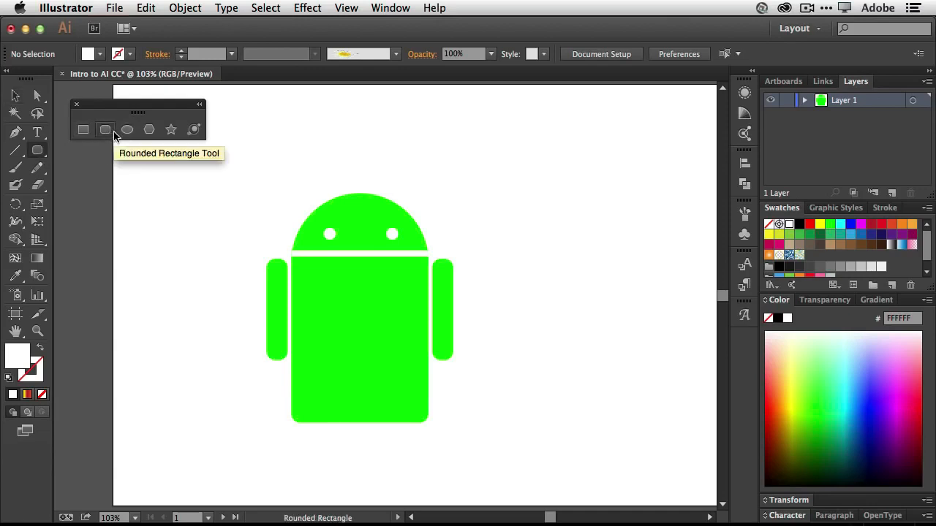
left_click_drag(521, 230, 637, 414)
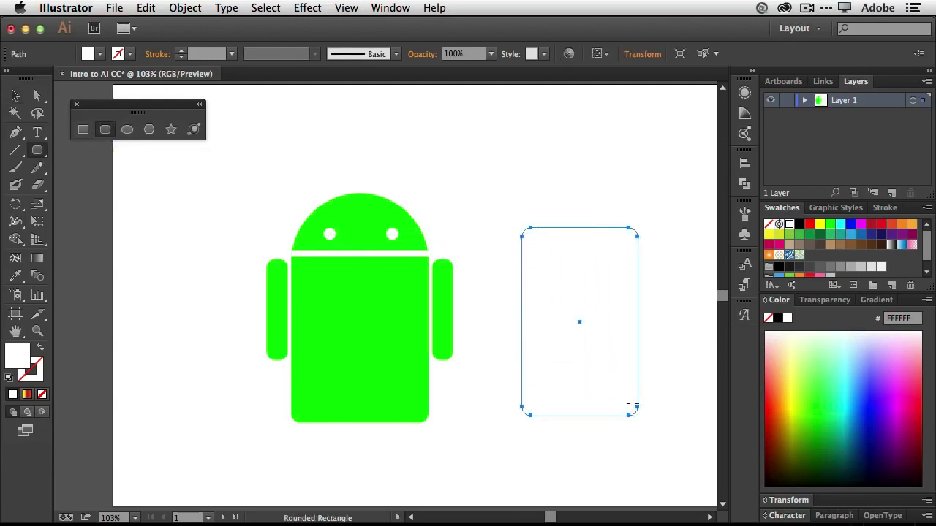
left_click(850, 225)
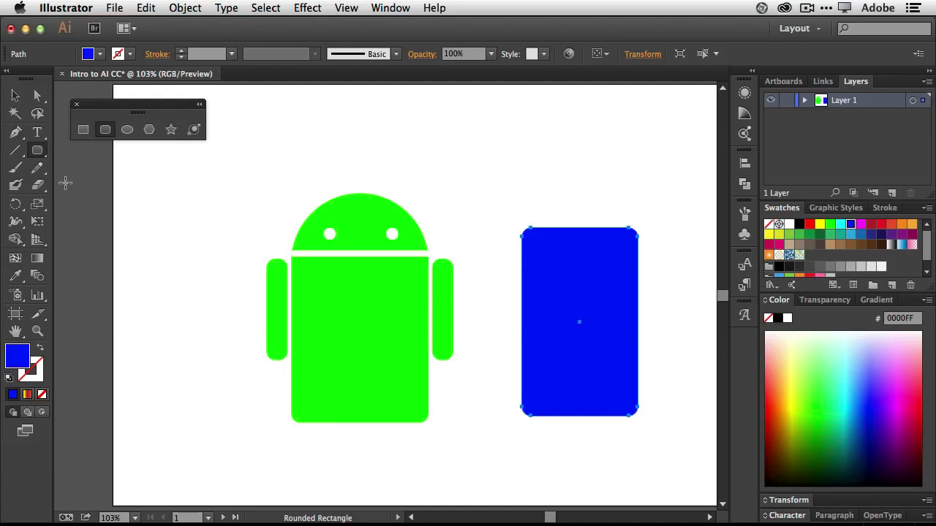
Try scaling the blue rectangle down and rotating it counterclockwise by its bounding box, and undo the rotation.
left_click(15, 95)
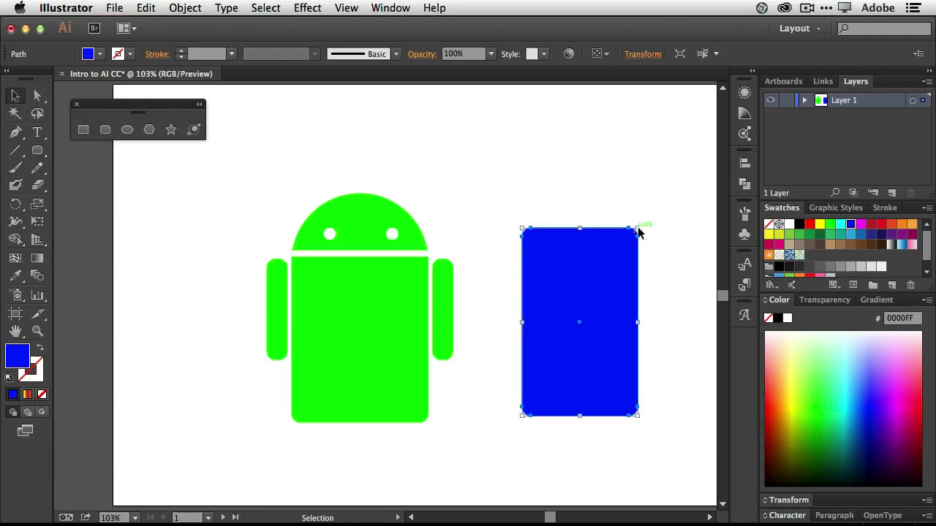
left_click_drag(638, 228, 616, 232)
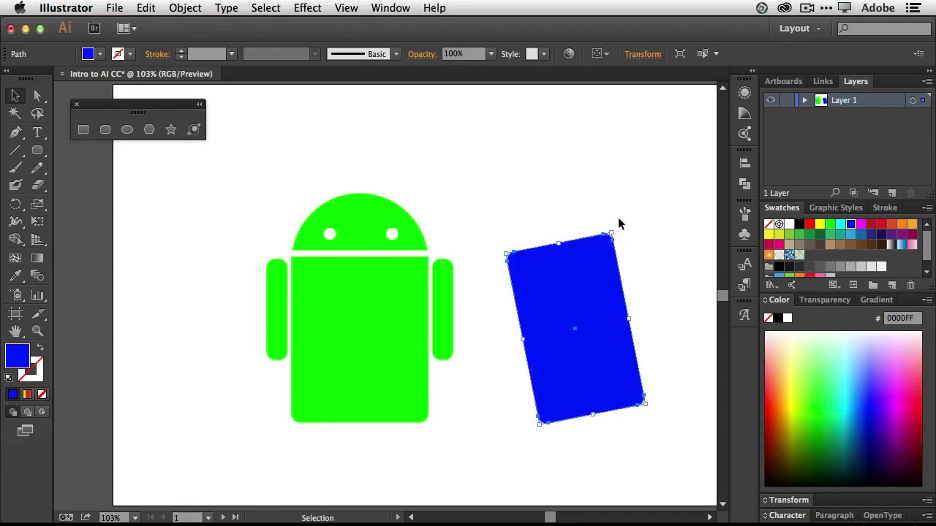
key("super+z")
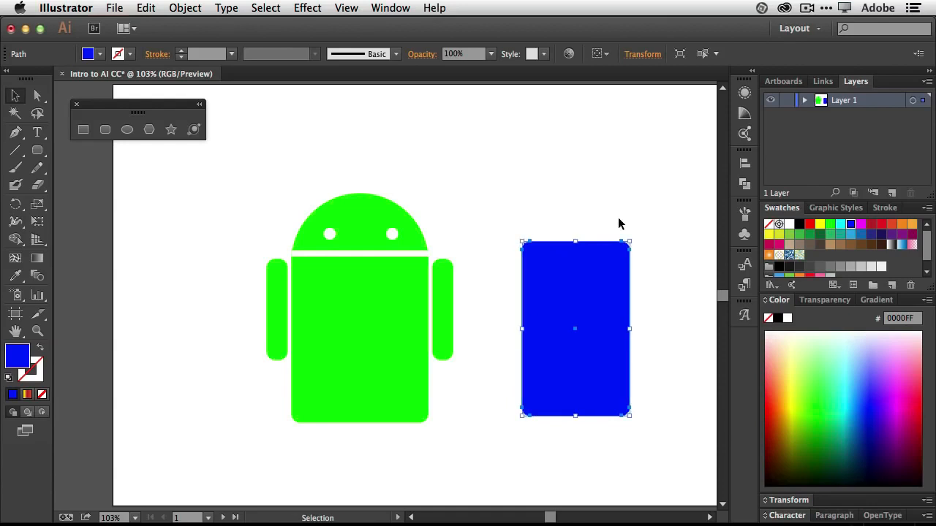
Rotate the blue rectangle slightly counterclockwise with Free Transform and skew its lower corners using Perspective Distort.
left_click(37, 223)
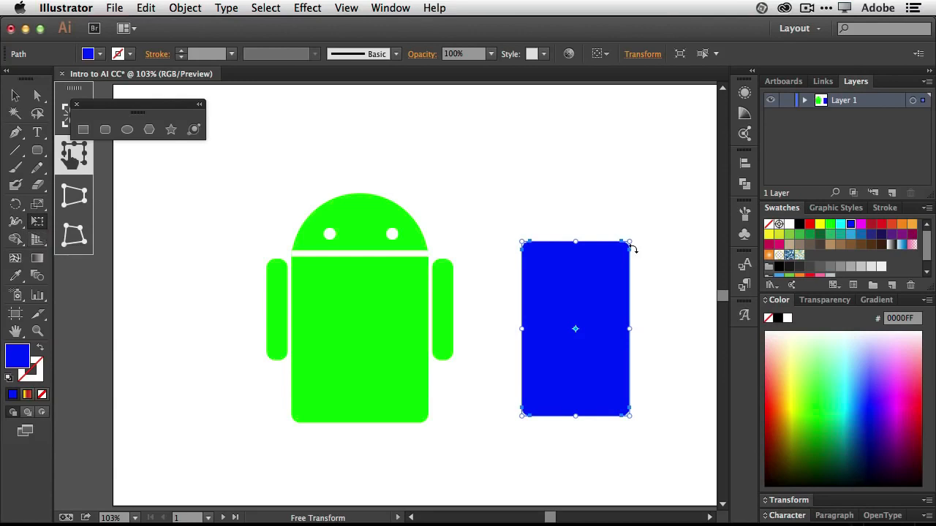
left_click_drag(629, 243, 604, 256)
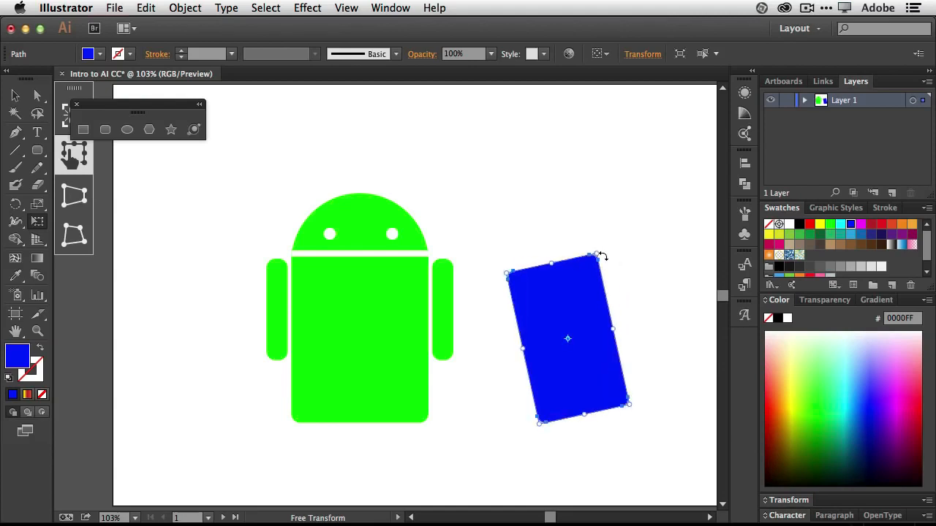
left_click_drag(143, 109, 223, 102)
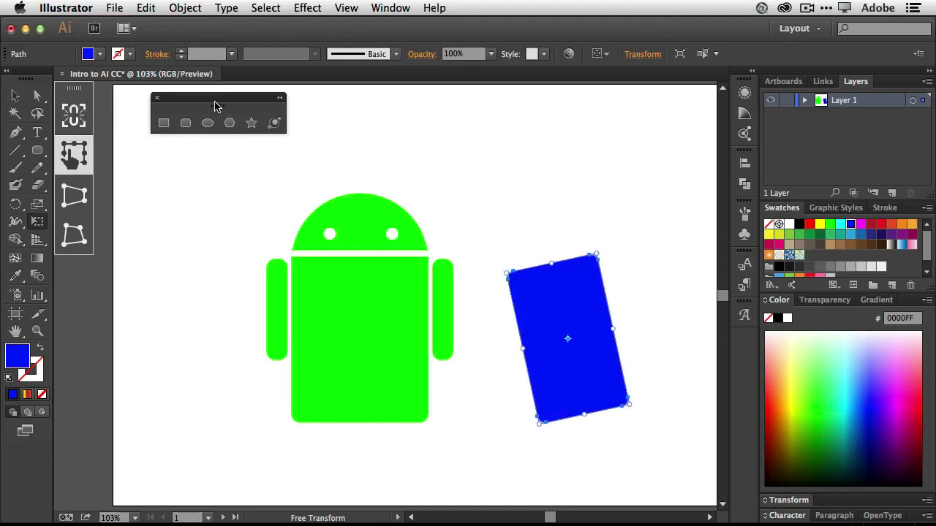
left_click(74, 198)
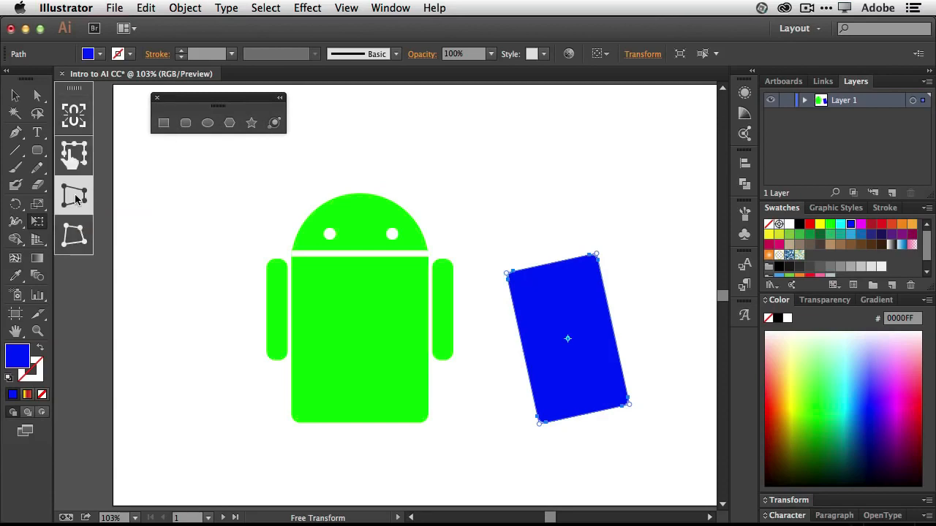
left_click_drag(539, 422, 544, 438)
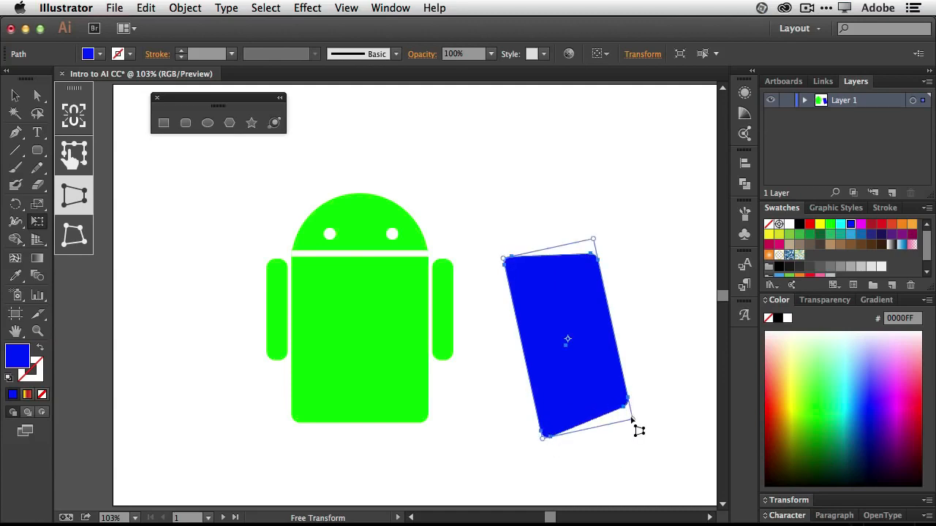
left_click_drag(632, 418, 625, 418)
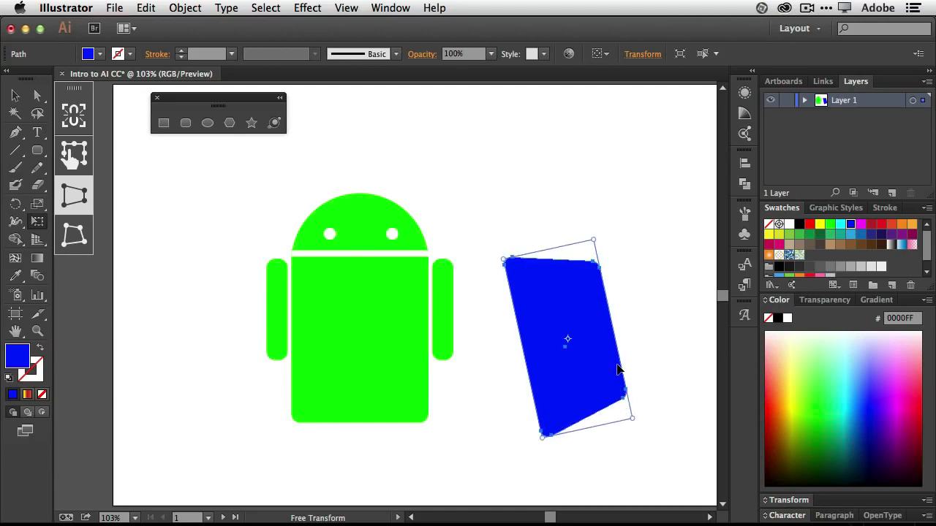
Stretch the blue shape's lower-left corner outward with Free Distort and rotate it clockwise before deleting the shape.
left_click(74, 235)
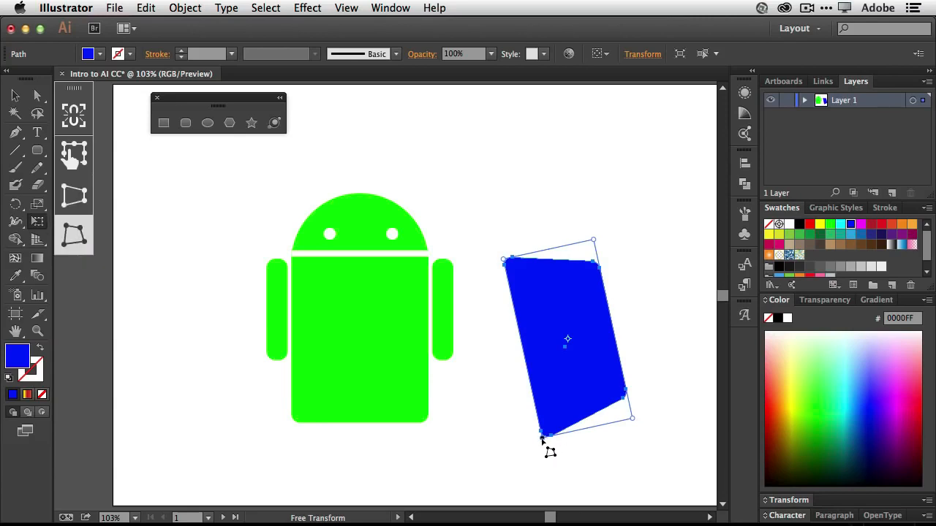
left_click_drag(541, 437, 521, 479)
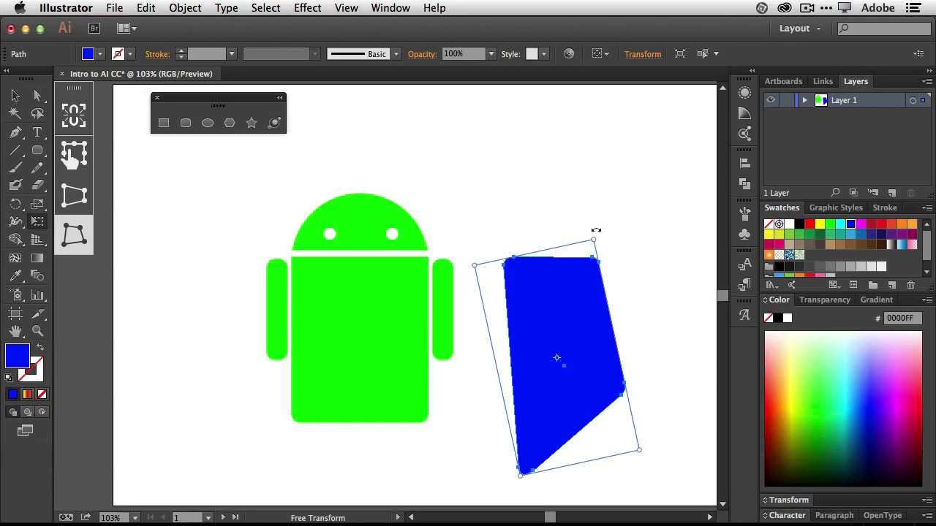
left_click_drag(596, 230, 627, 236)
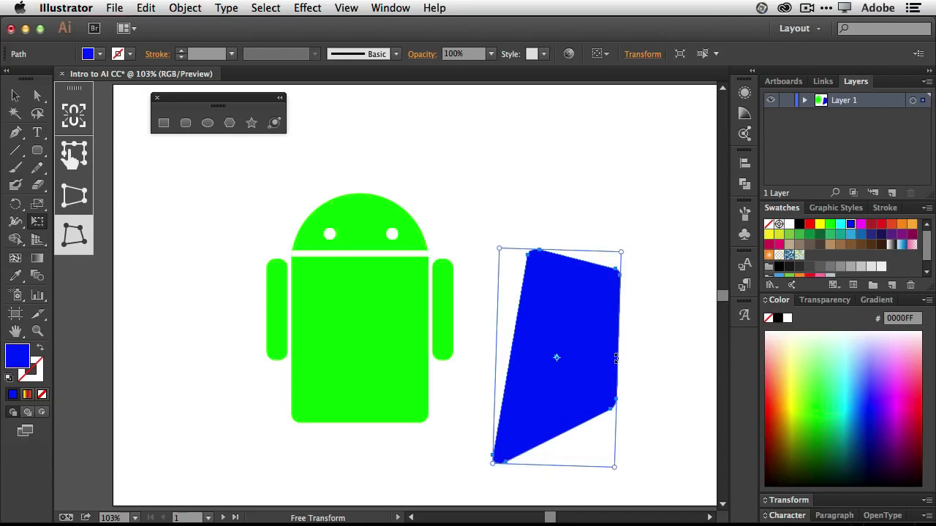
key("Delete")
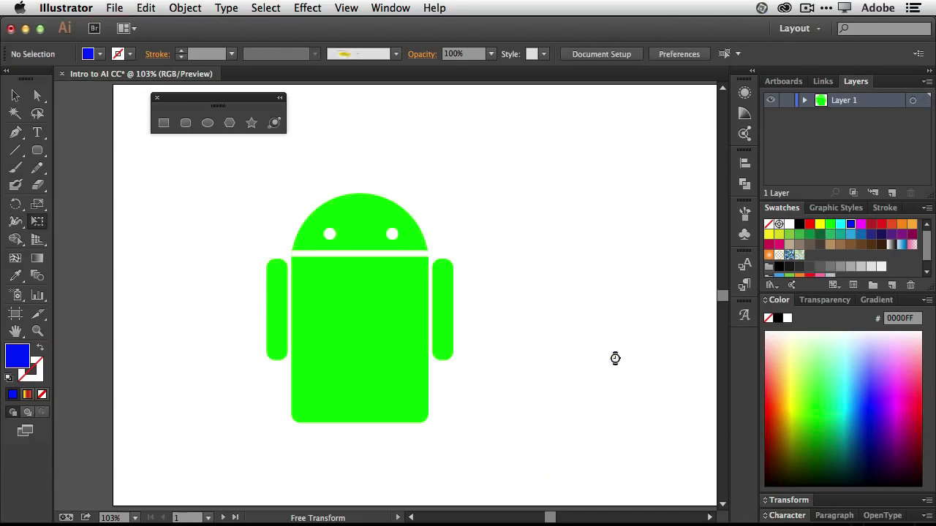
Draw a blue circle above the robot's head and duplicate it into a scattered set of five circles.
left_click(208, 125)
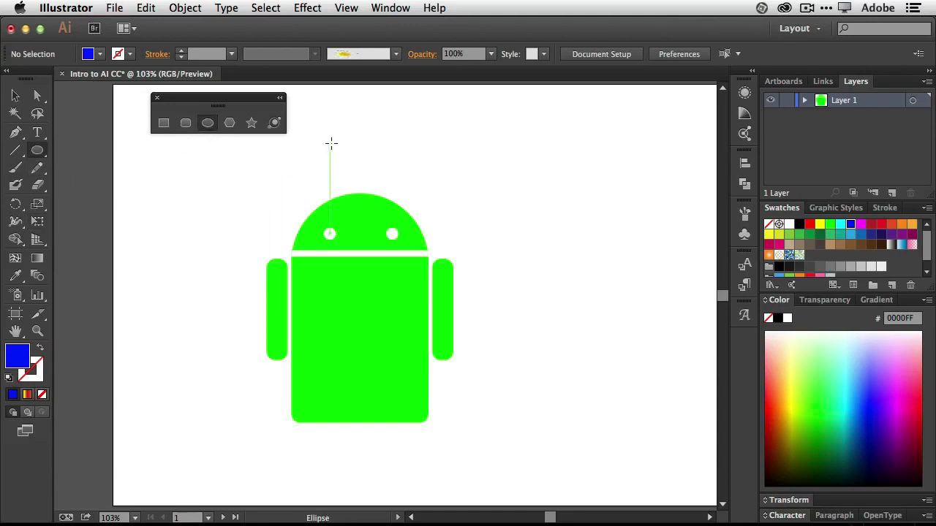
left_click_drag(352, 152, 375, 157)
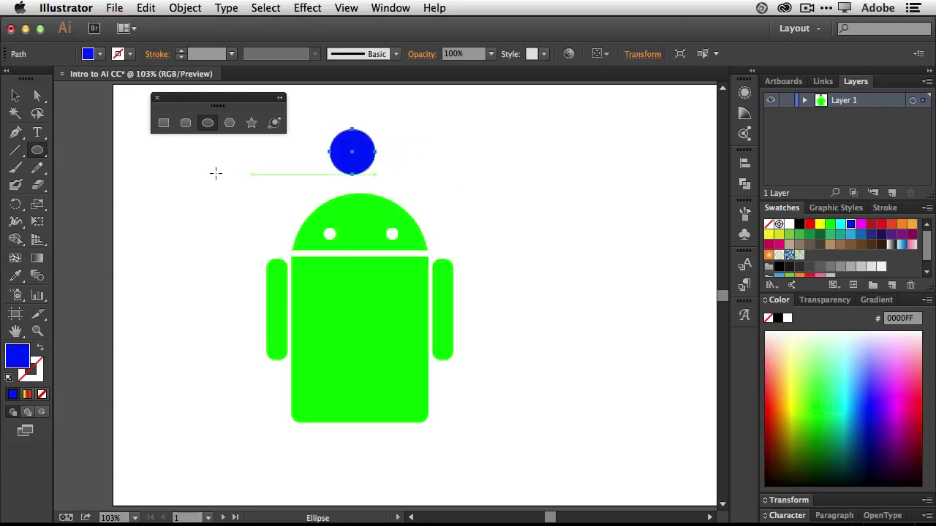
left_click(16, 96)
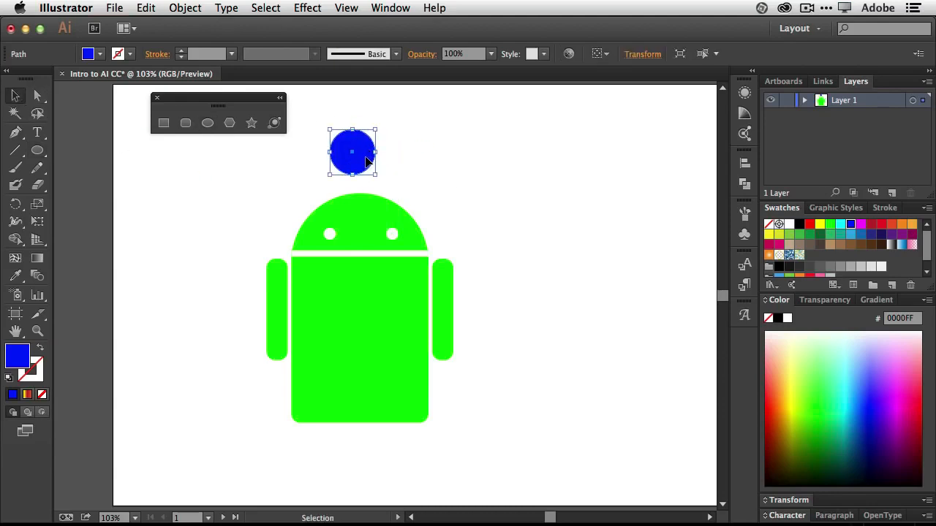
left_click_drag(369, 163, 458, 180)
left_click_drag(457, 180, 585, 188)
Align the five blue circles by their top edges and distribute them evenly by their horizontal centers.
left_click_drag(316, 88, 568, 227)
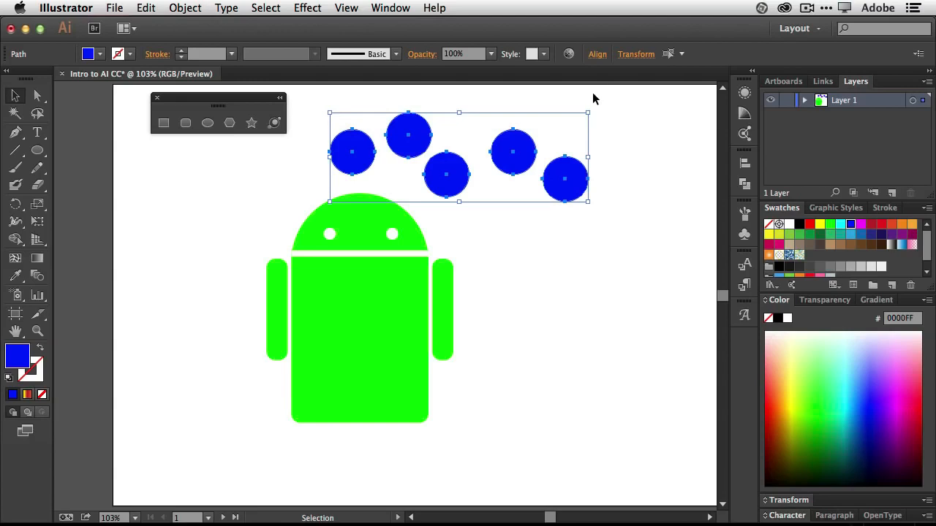
left_click(597, 55)
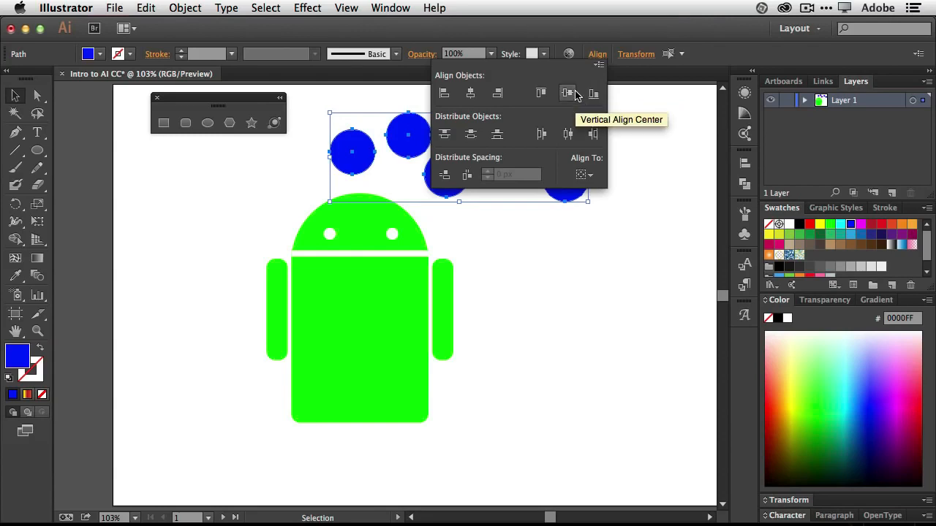
left_click(541, 93)
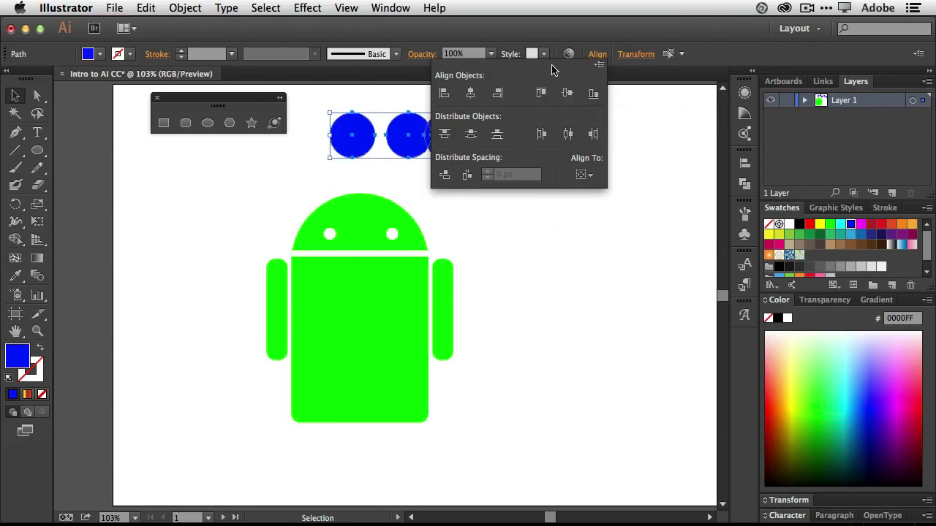
left_click(576, 33)
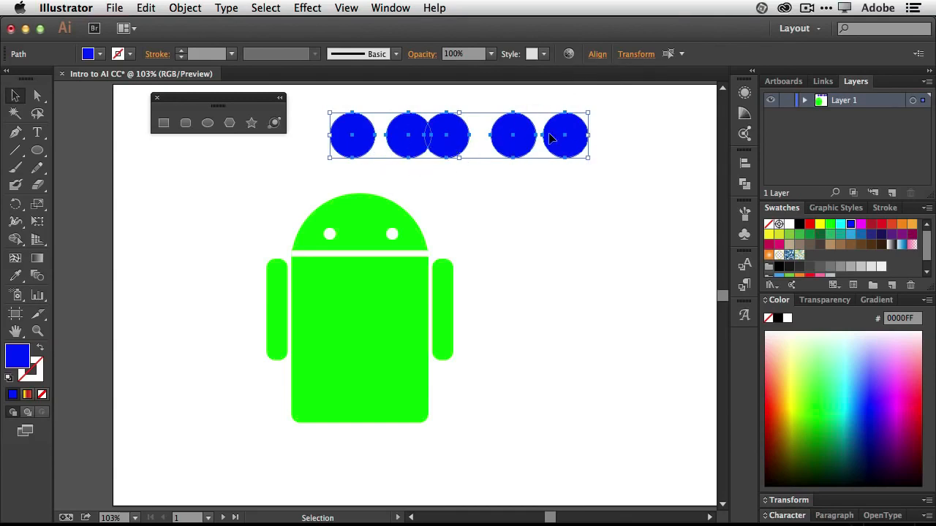
left_click(599, 54)
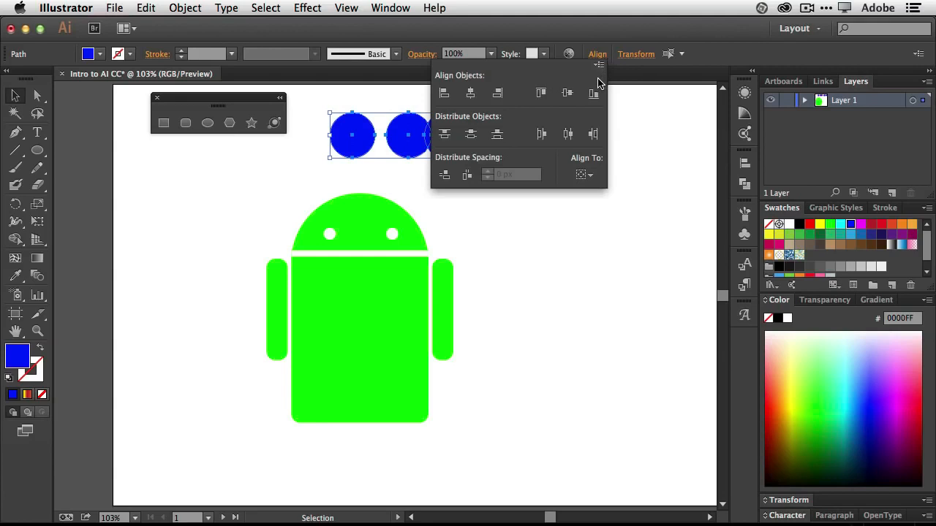
left_click(567, 136)
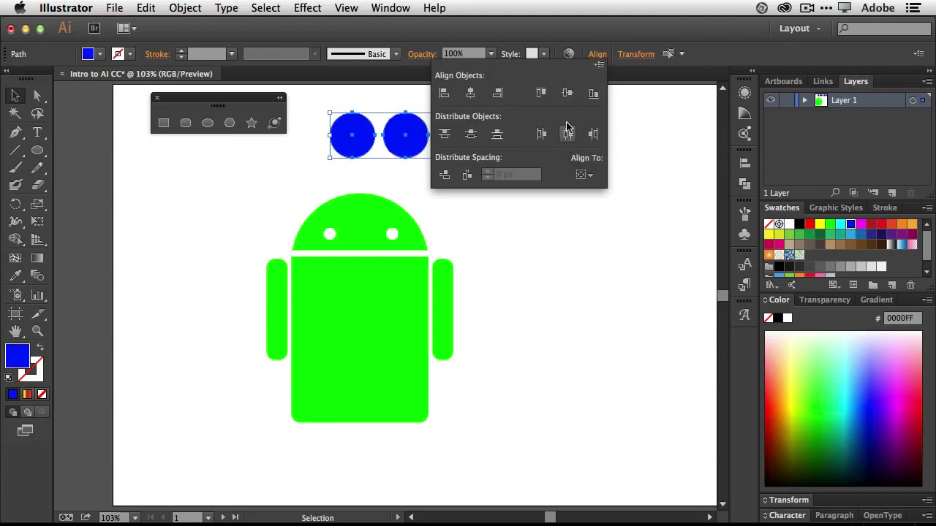
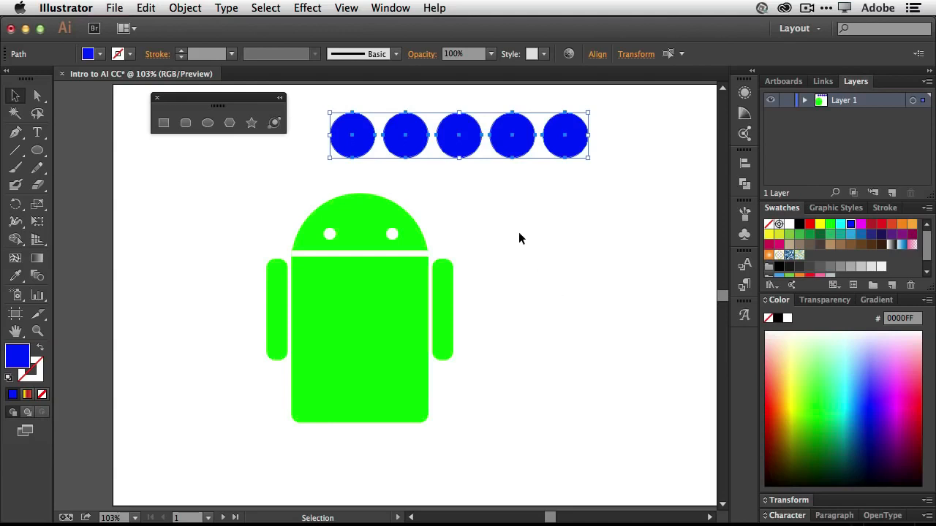
Delete all artwork from the artboard, including the robot and circles, and close the floating shape tools.
left_click(532, 335)
key("super+a")
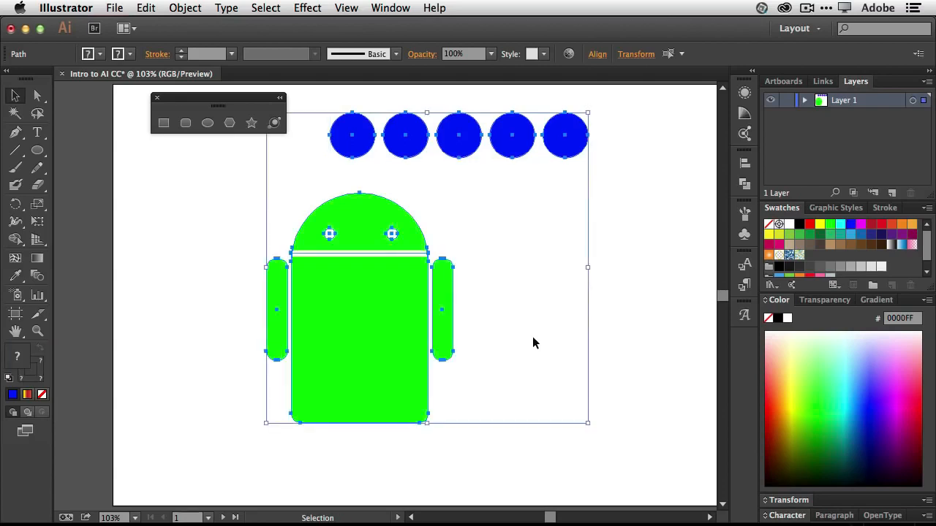
key("Delete")
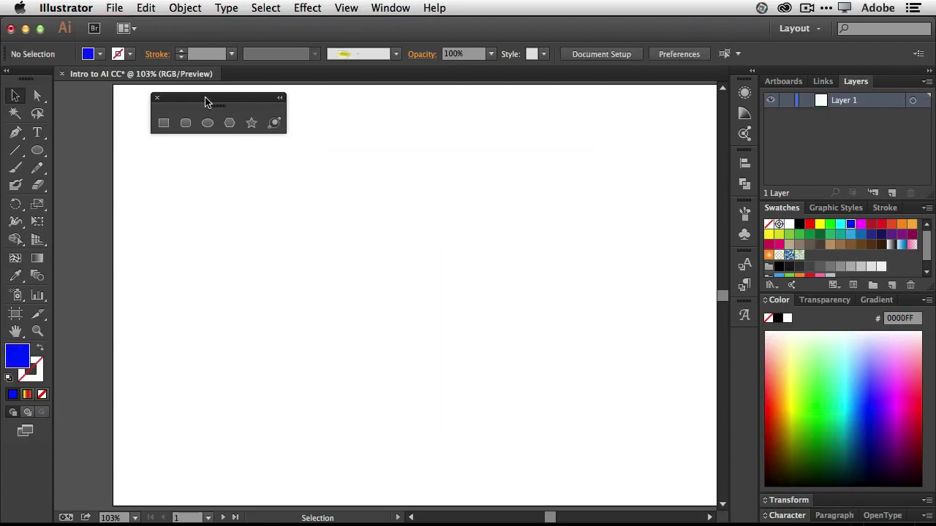
left_click(156, 98)
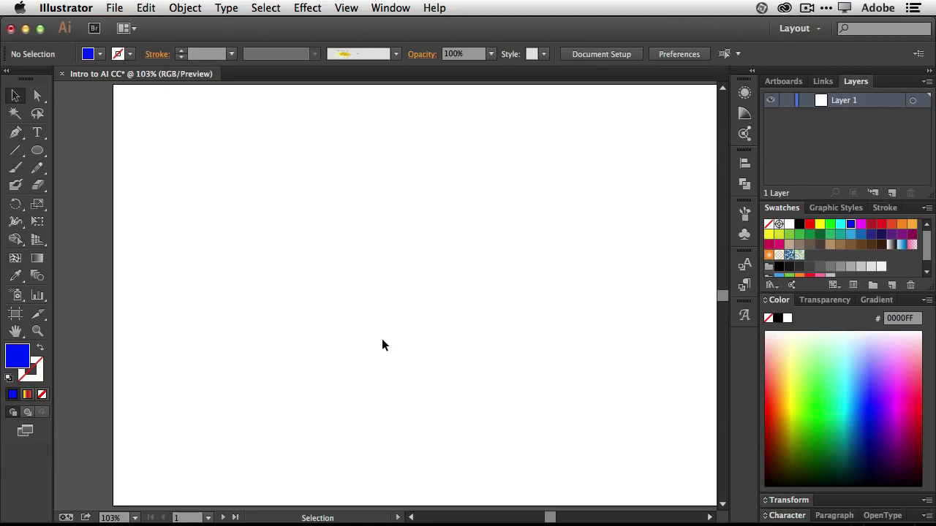
Place flower2.jpg from the Desktop as a linked image about 378 by 356 px on the empty artboard.
left_click(115, 8)
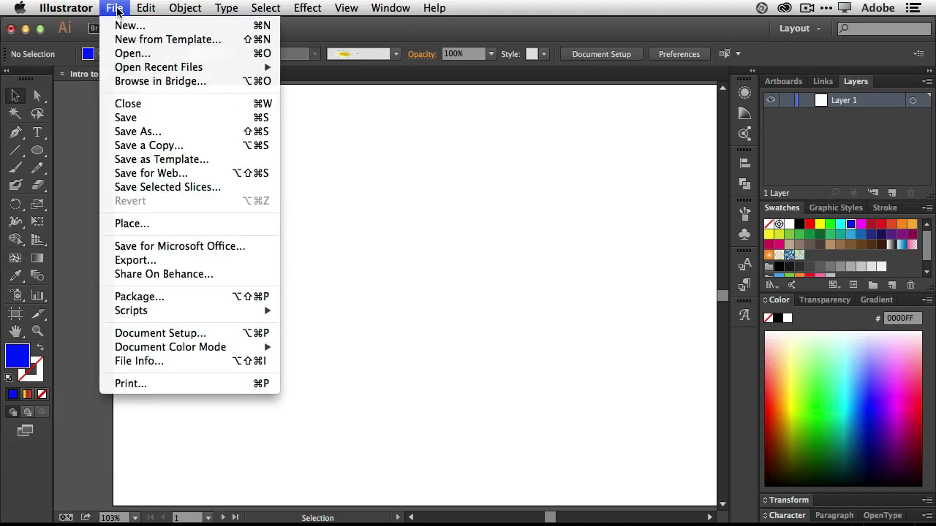
left_click(194, 223)
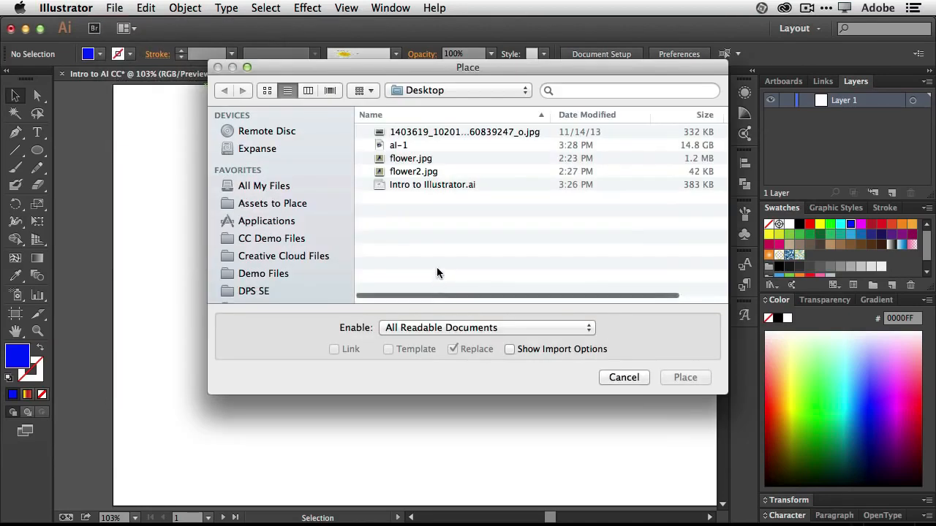
left_click(429, 172)
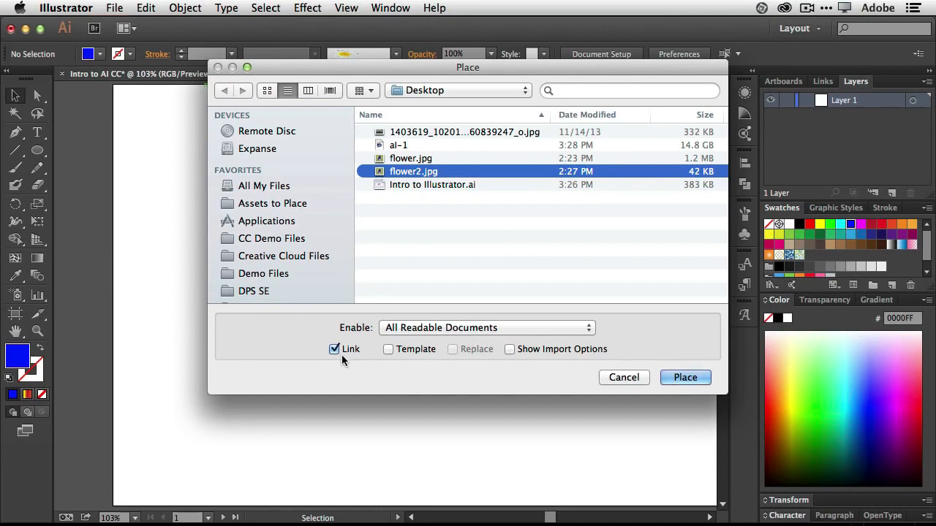
left_click(687, 377)
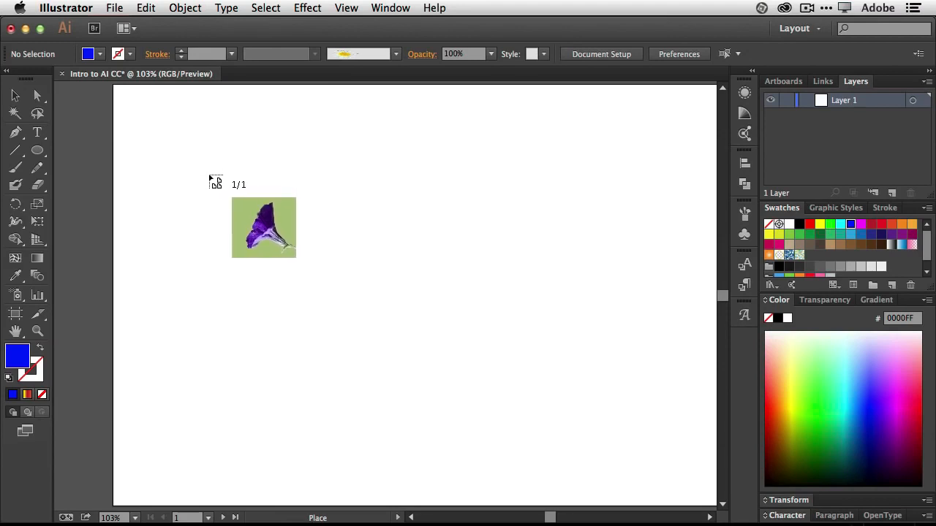
left_click_drag(187, 152, 437, 395)
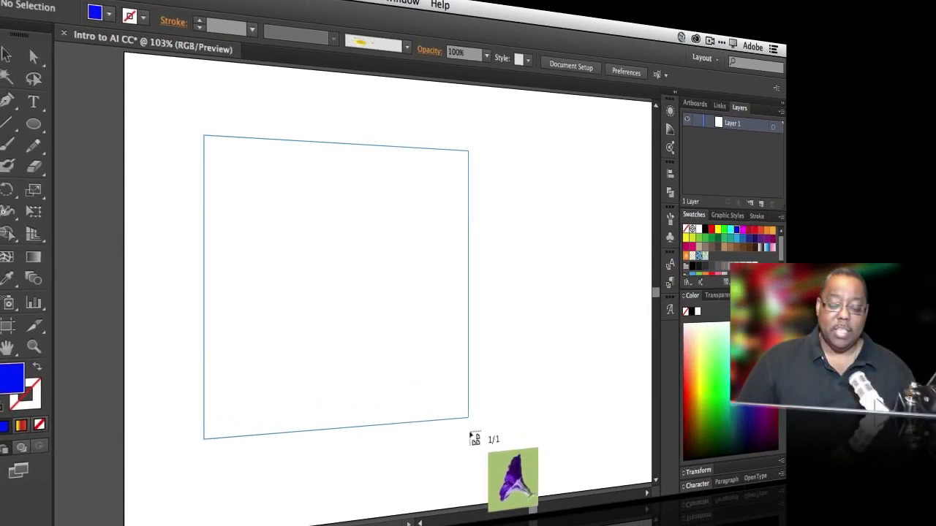
left_click_drag(470, 434, 468, 422)
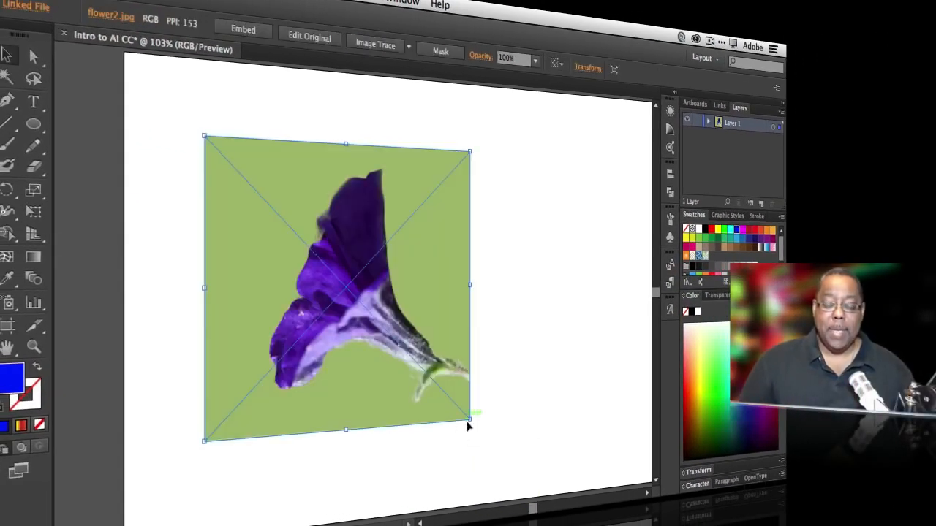
Bring up the Image Trace settings and position them beside the placed flower image.
key("z")
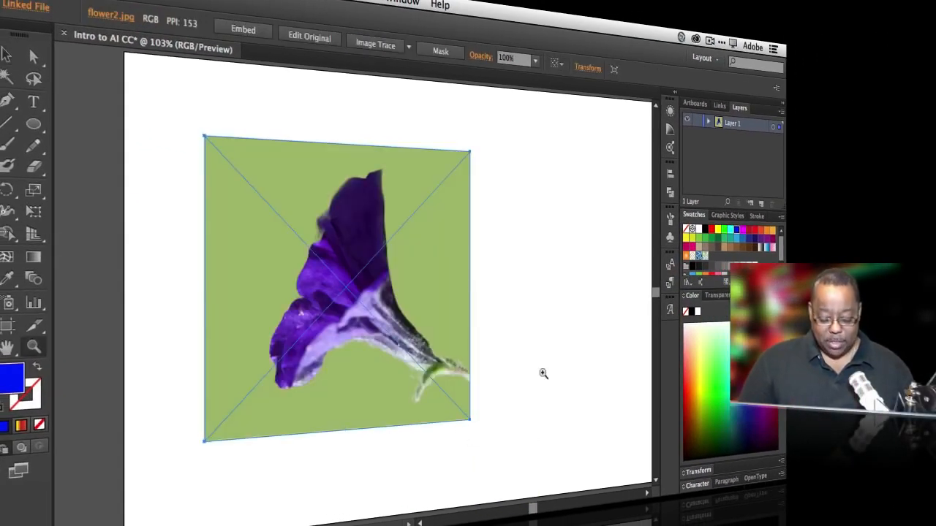
left_click_drag(375, 335, 410, 387)
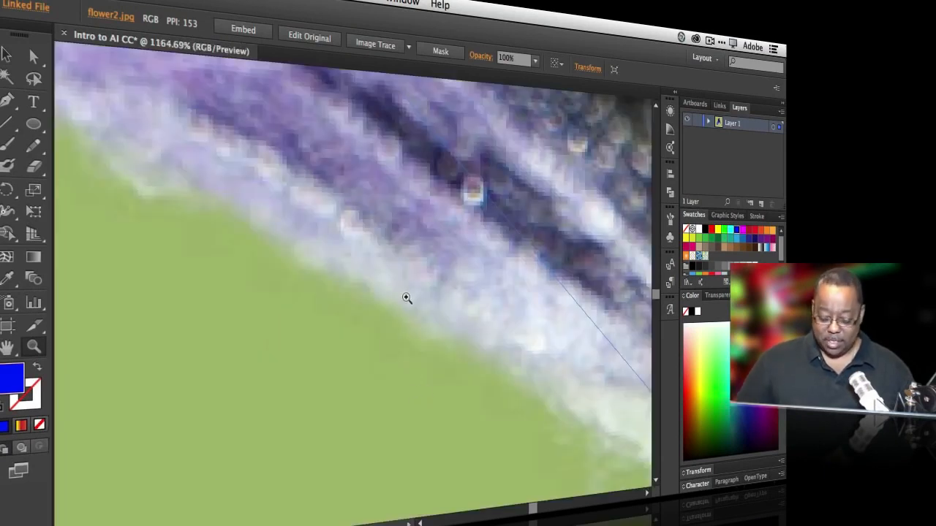
key("ctrl+1")
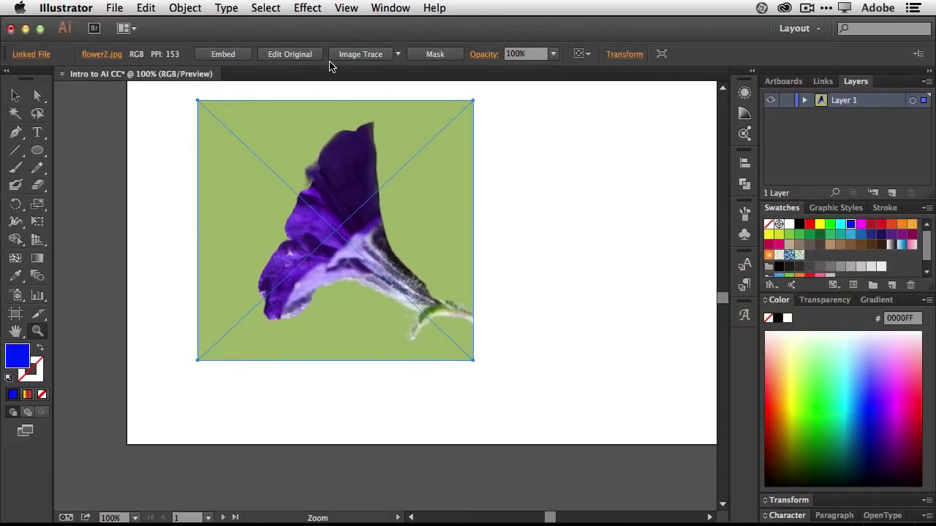
left_click(402, 9)
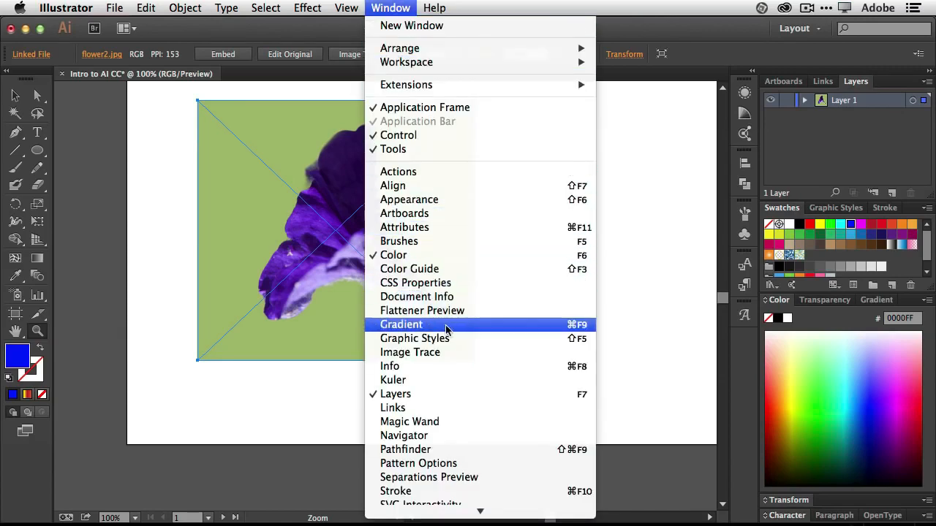
left_click(443, 352)
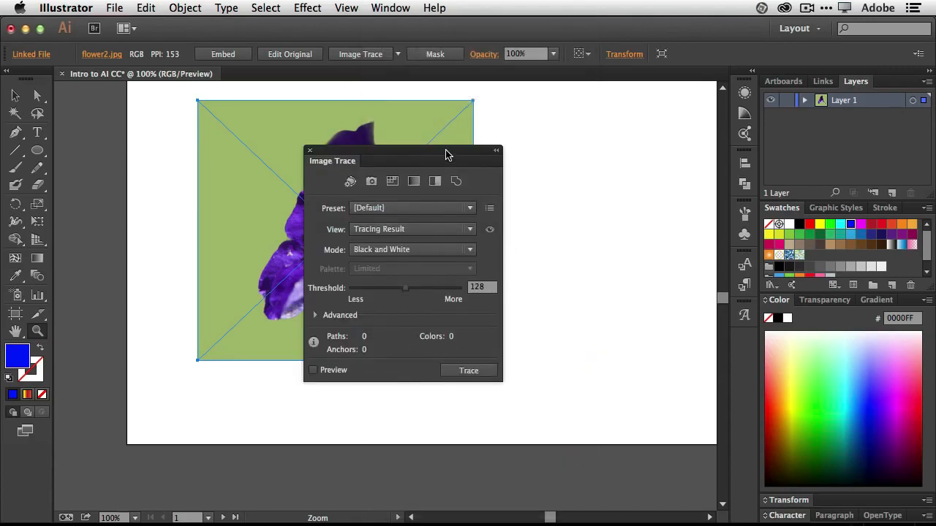
mouse_move(446, 154)
left_mouse_down()
mouse_move(592, 152)
mouse_move(643, 136)
left_mouse_up()
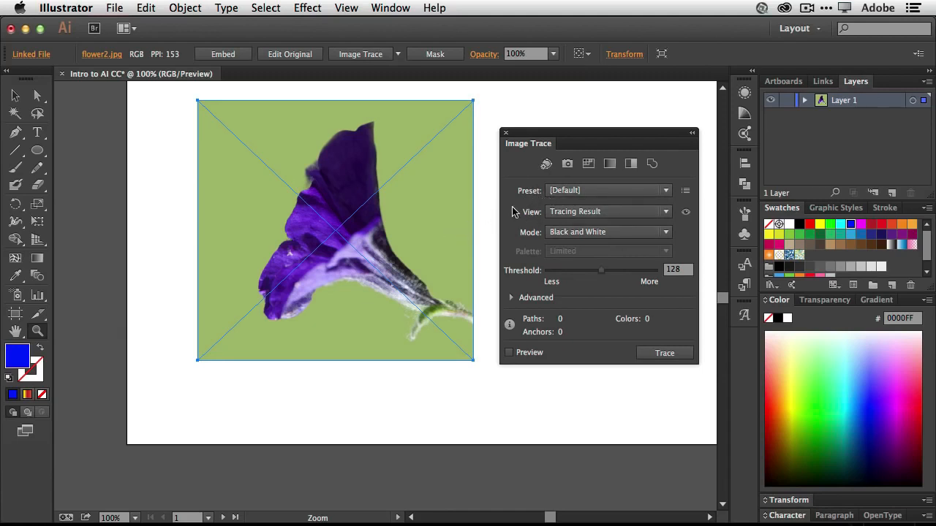
Try tracing the flower image with the Silhouettes and Shades of Gray presets.
left_click(602, 191)
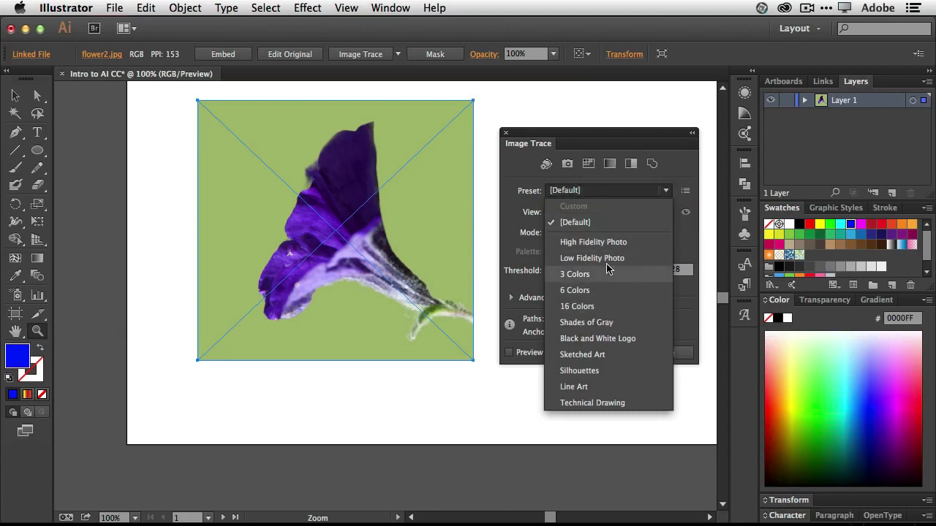
left_click(604, 371)
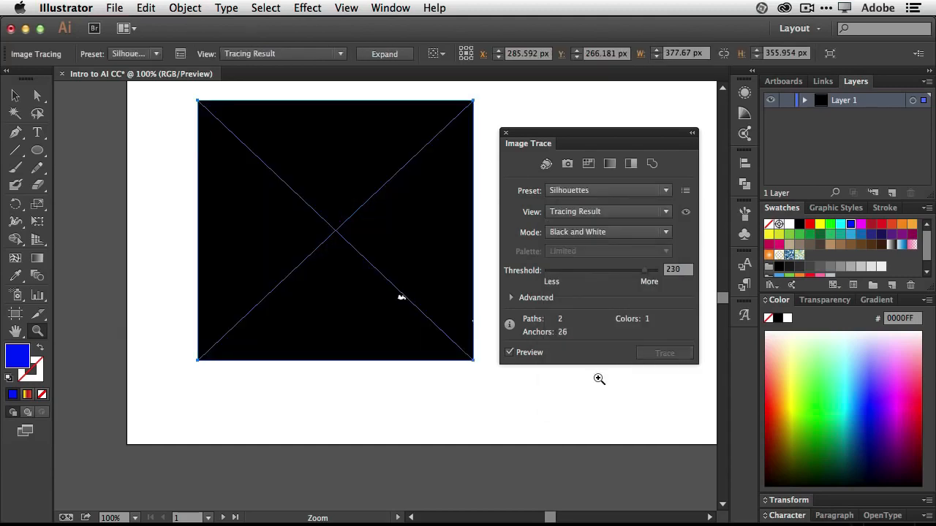
left_click(604, 191)
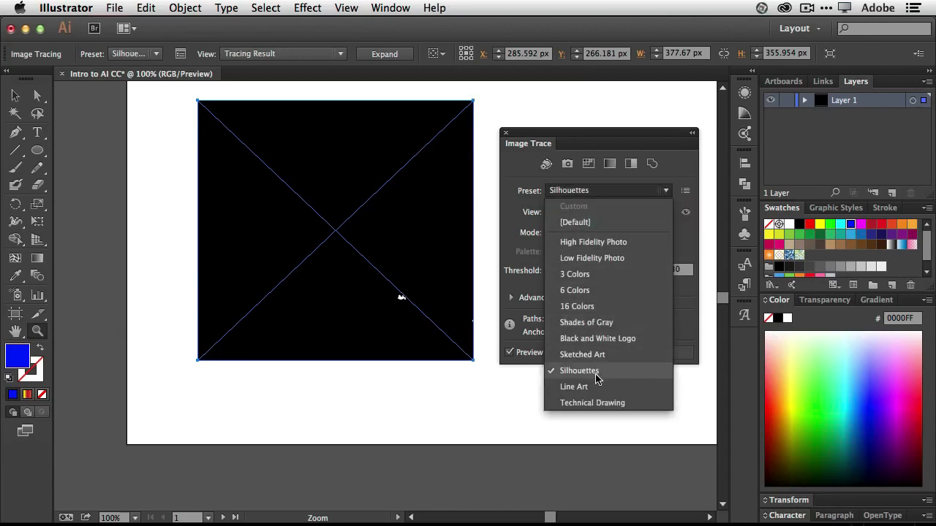
left_click(598, 322)
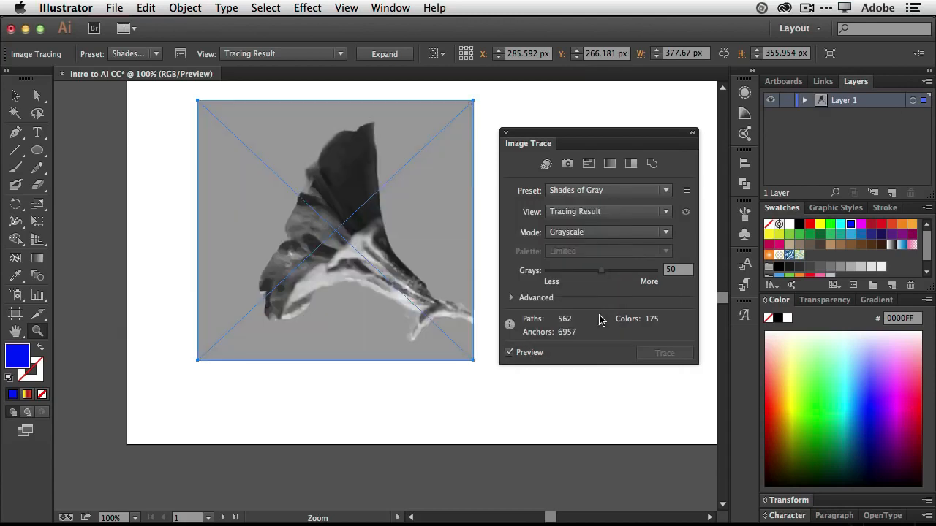
Trace the flower image with the Low Fidelity Photo preset and examine the vector edges of its petals up close.
left_click(601, 194)
left_click(607, 258)
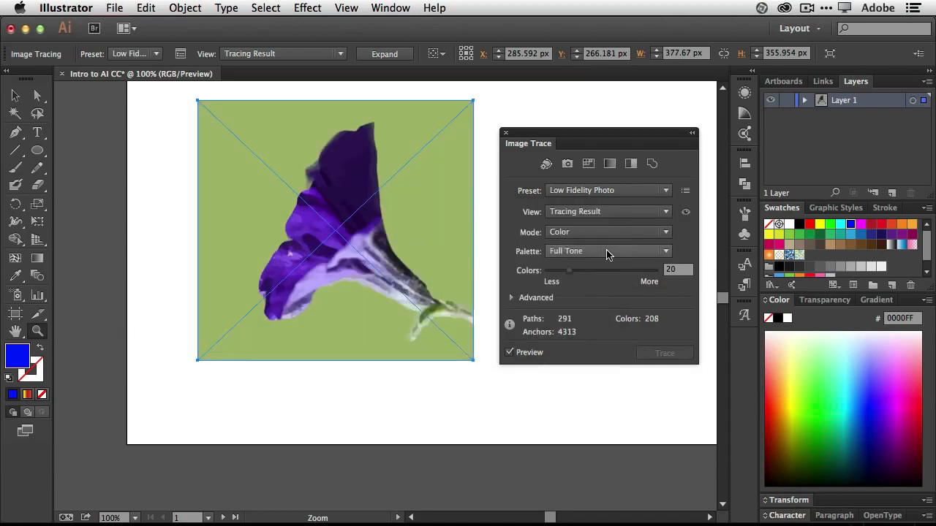
left_click_drag(316, 140, 366, 183)
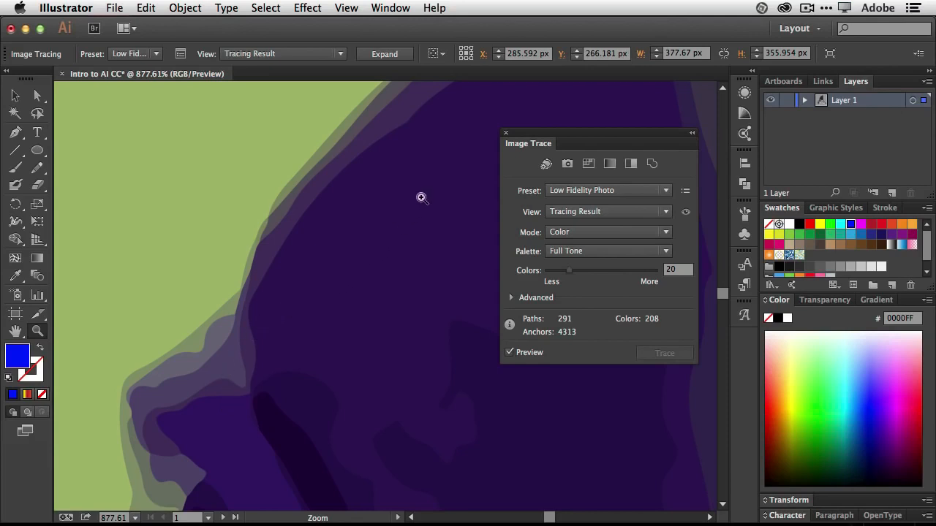
key("super+minus")
key("super+minus")
key("super+minus")
key("super+minus")
key("super+minus")
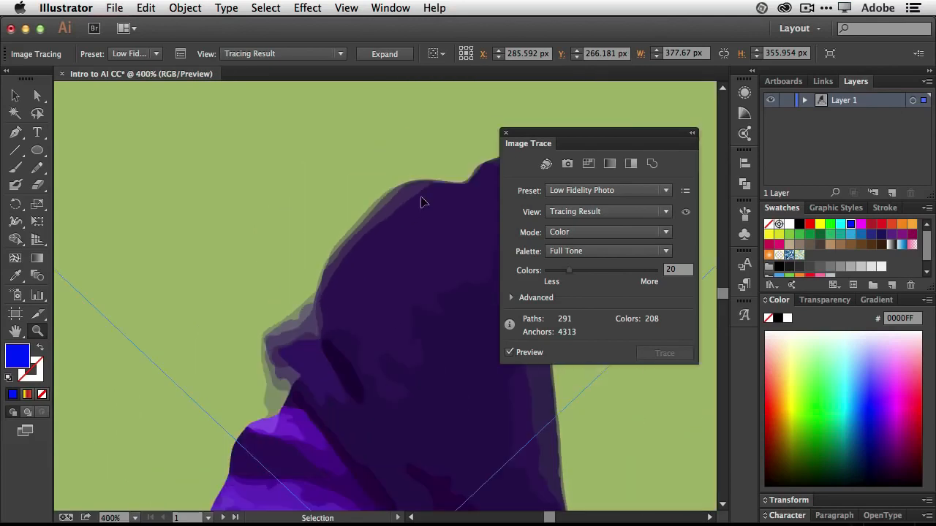
key("super+minus")
key("super+minus")
key("super+minus")
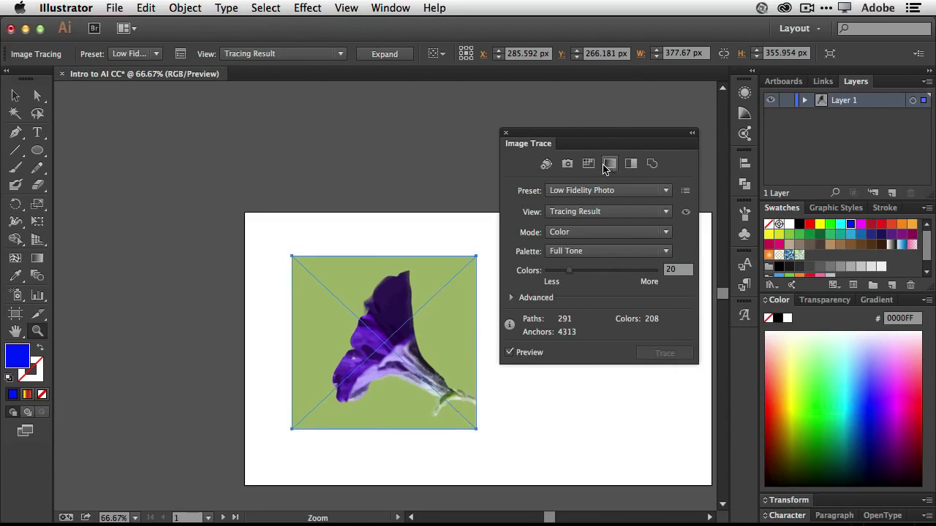
Expand the traced flower into editable vector paths and activate the Direct Selection tool.
left_click(384, 54)
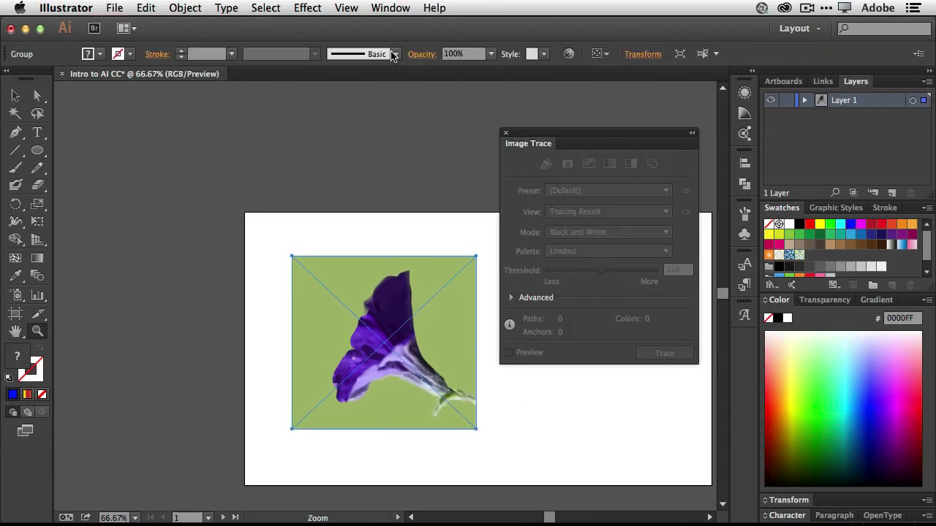
left_click(37, 95)
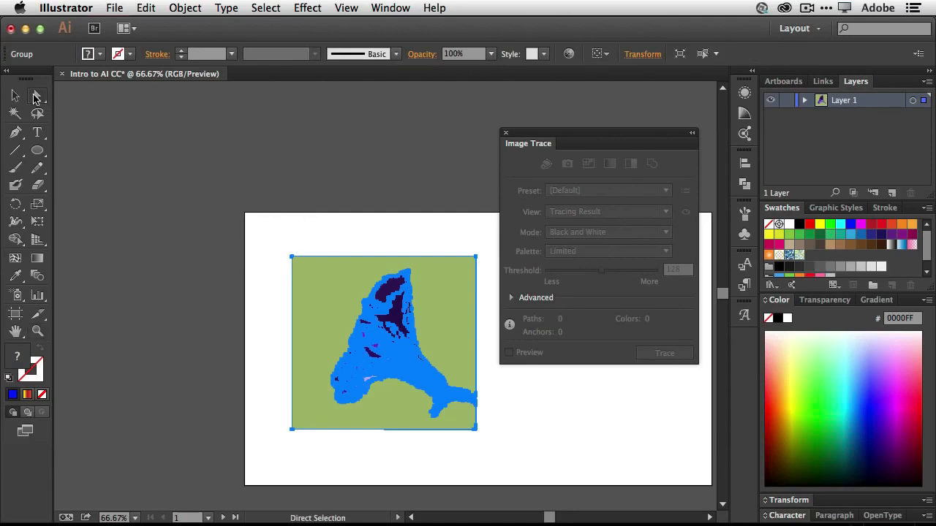
Delete the green background path surrounding the traced flower.
left_click(400, 236)
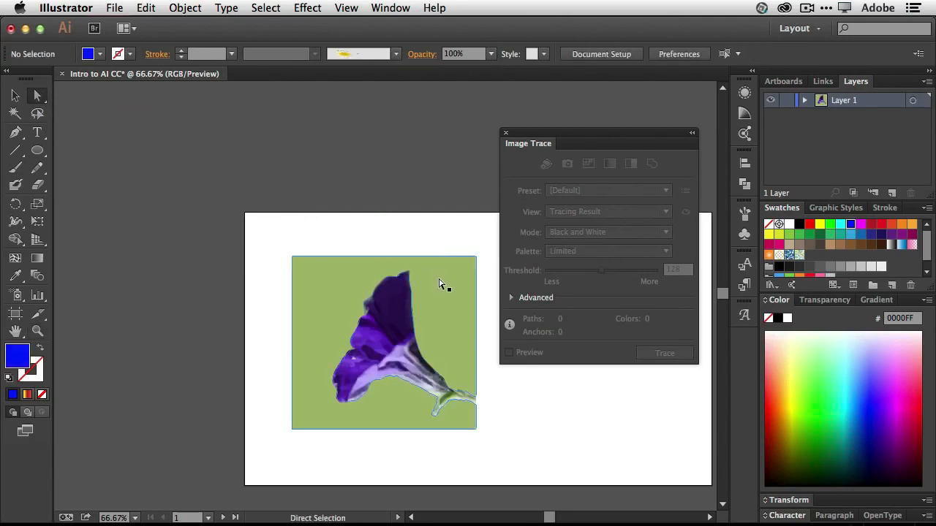
left_click(440, 284)
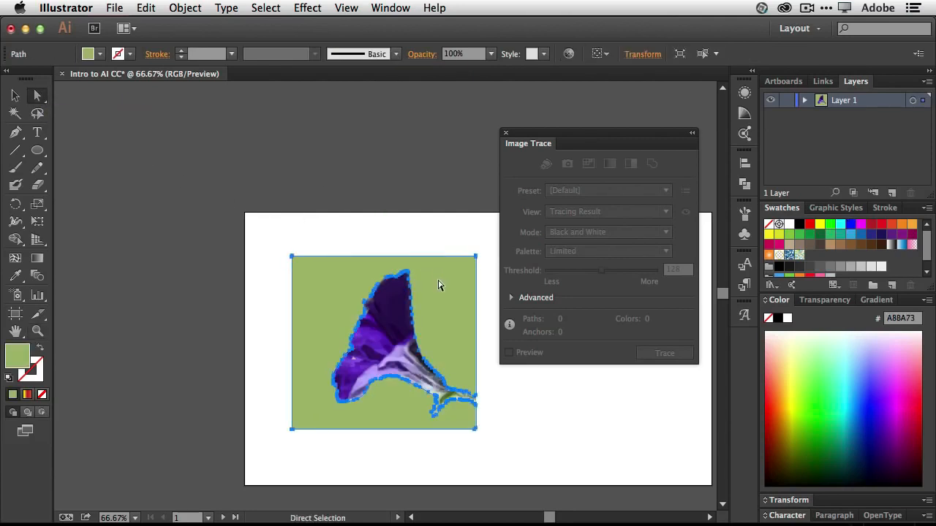
key("Delete")
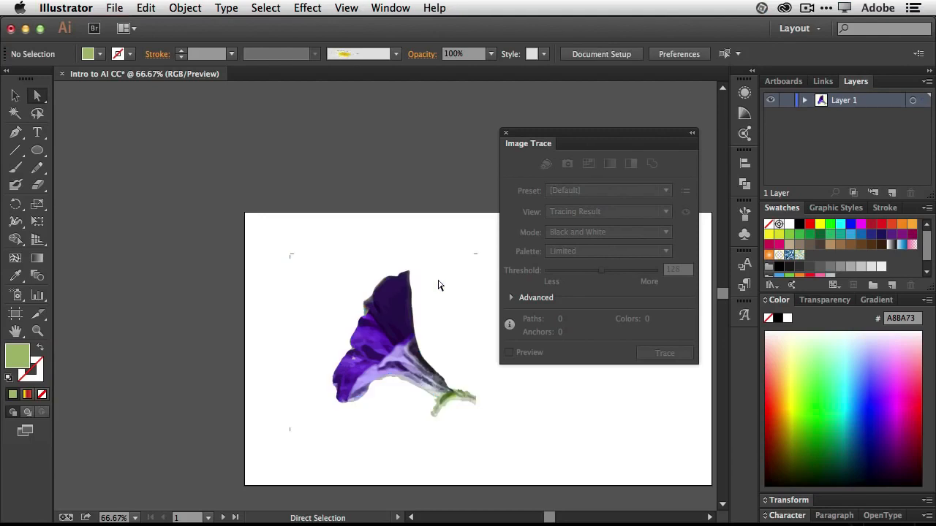
Select individual vector shapes along the flower's tube and near its stem to inspect their anchor points.
left_click(423, 362)
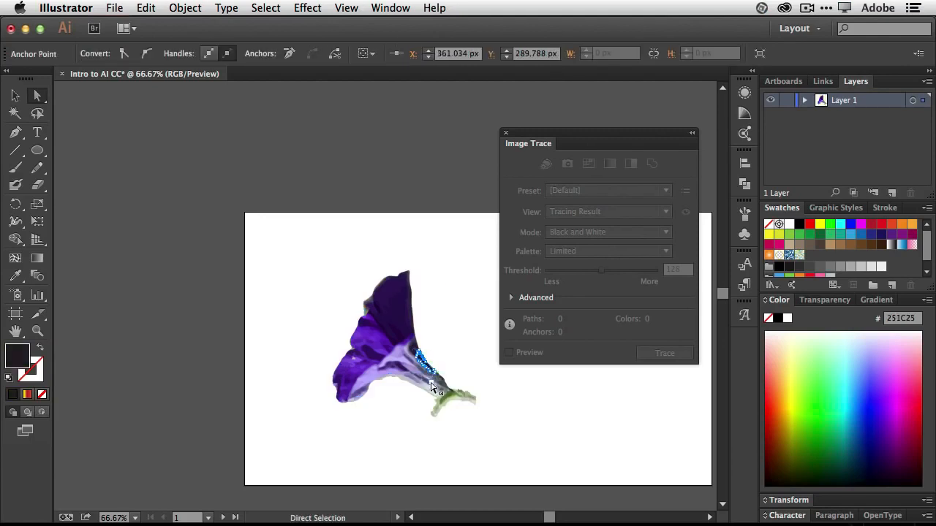
left_click(429, 389)
left_click(438, 394)
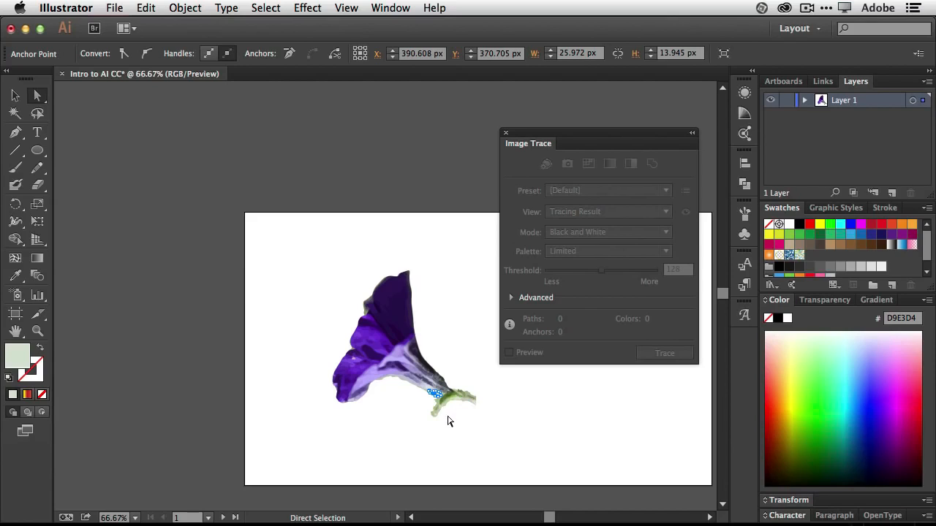
Move the whole traced flower group to the lower right of the artboard and deselect it.
key("v")
left_click(380, 337)
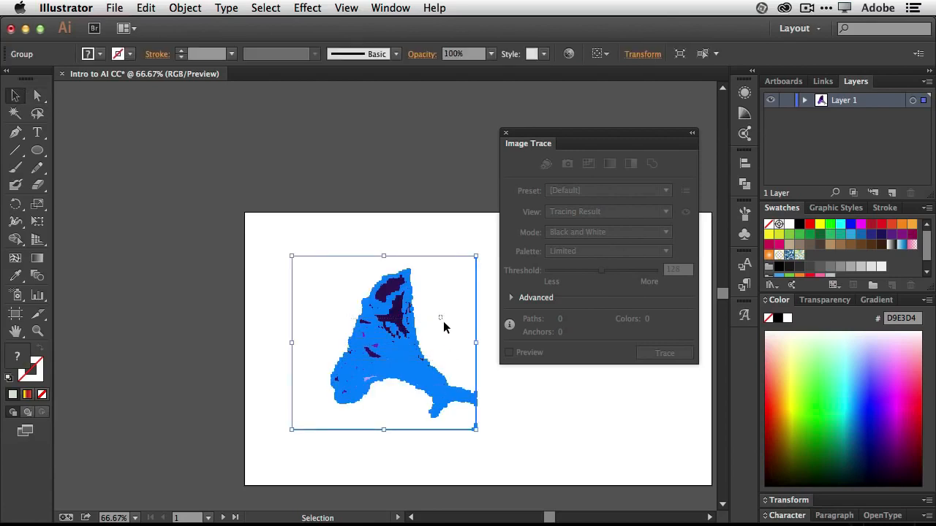
mouse_move(480, 374)
left_mouse_down()
mouse_move(625, 412)
mouse_move(672, 413)
left_mouse_up()
left_click(403, 378)
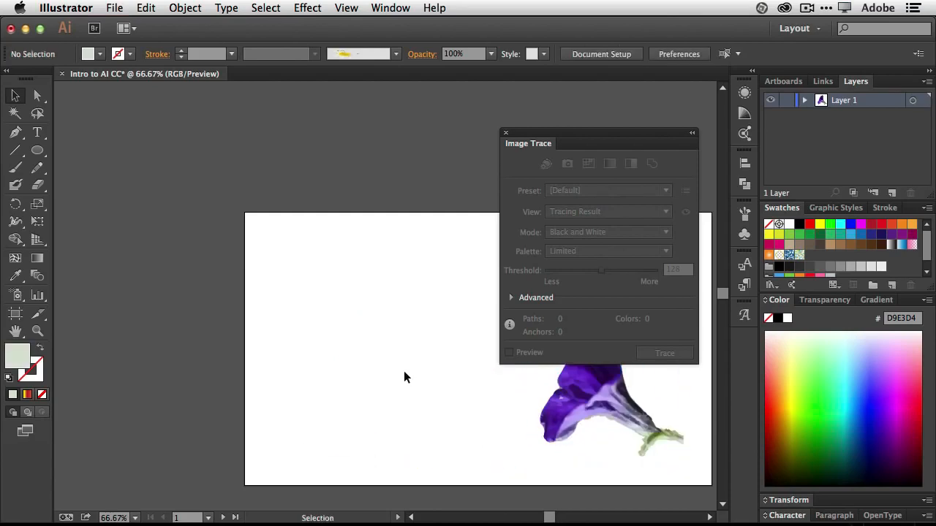
Place flower2.jpg as a linked image on the left half of the artboard and close the Image Trace settings.
left_click(108, 10)
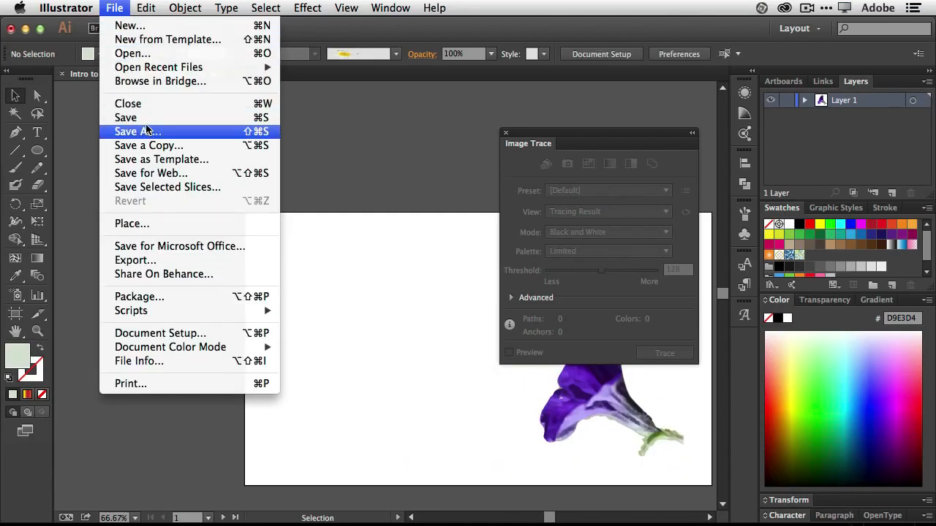
left_click(156, 223)
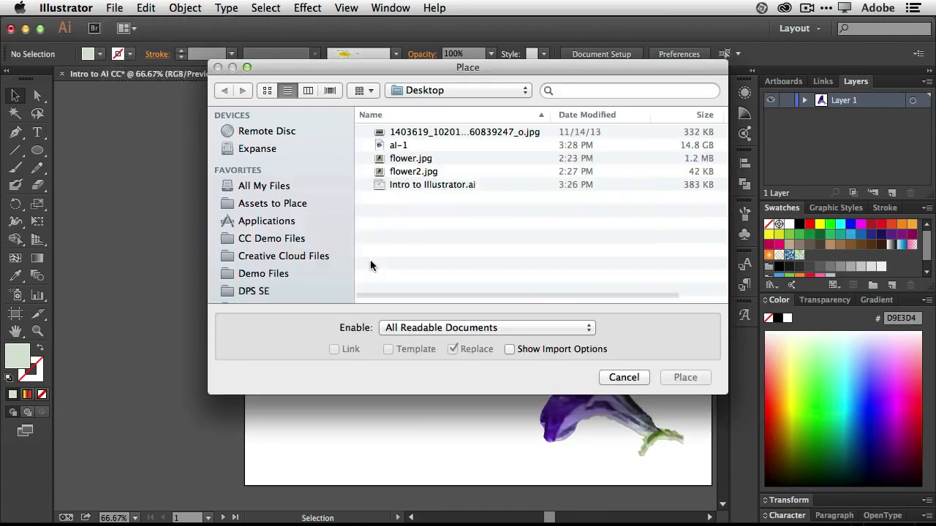
left_click(438, 171)
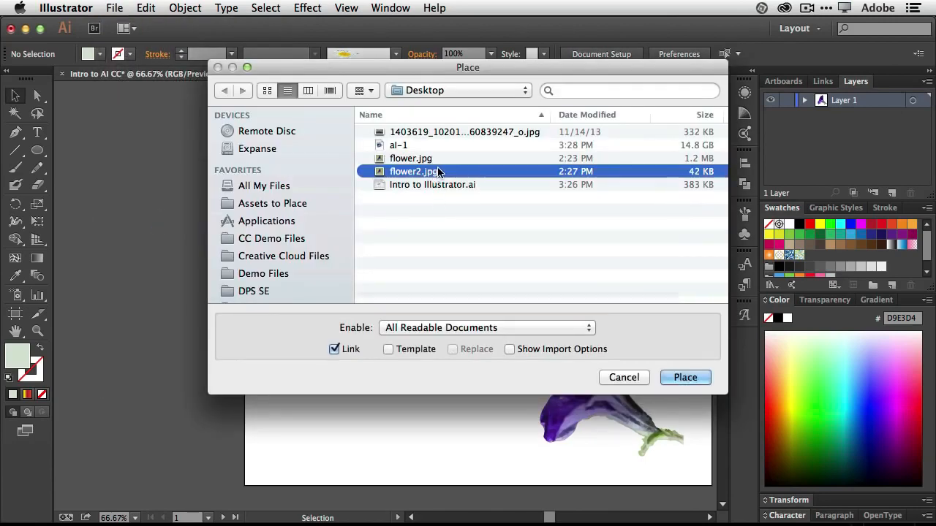
left_click(676, 378)
mouse_move(278, 259)
left_mouse_down()
mouse_move(418, 397)
mouse_move(435, 434)
mouse_move(423, 435)
left_mouse_up()
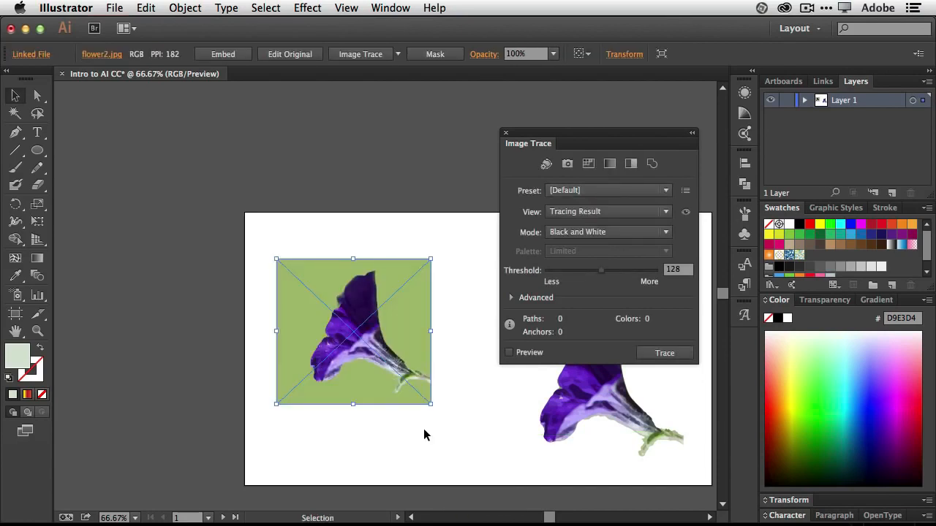
left_click(506, 133)
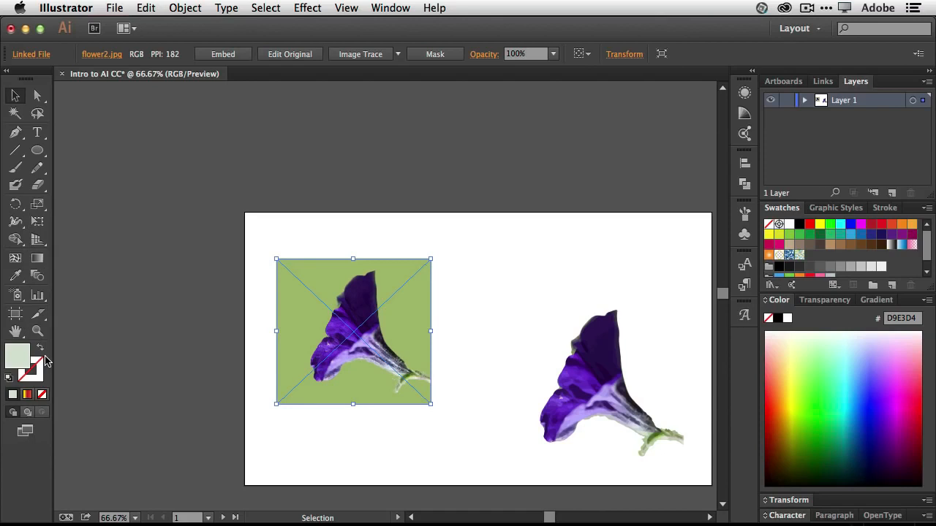
Draw a rectangle about 190 × 264 px with no fill or stroke over most of the placed flower photo.
left_click_drag(37, 150, 70, 150)
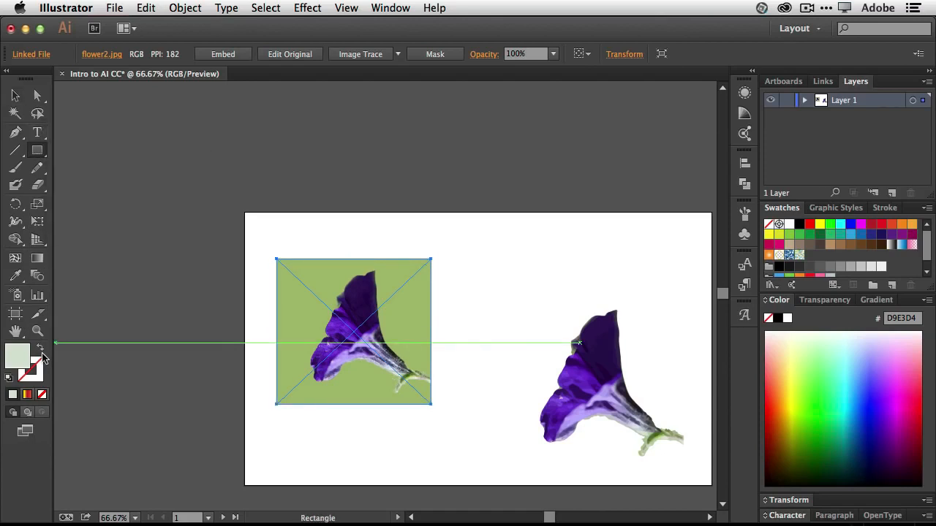
left_click(42, 394)
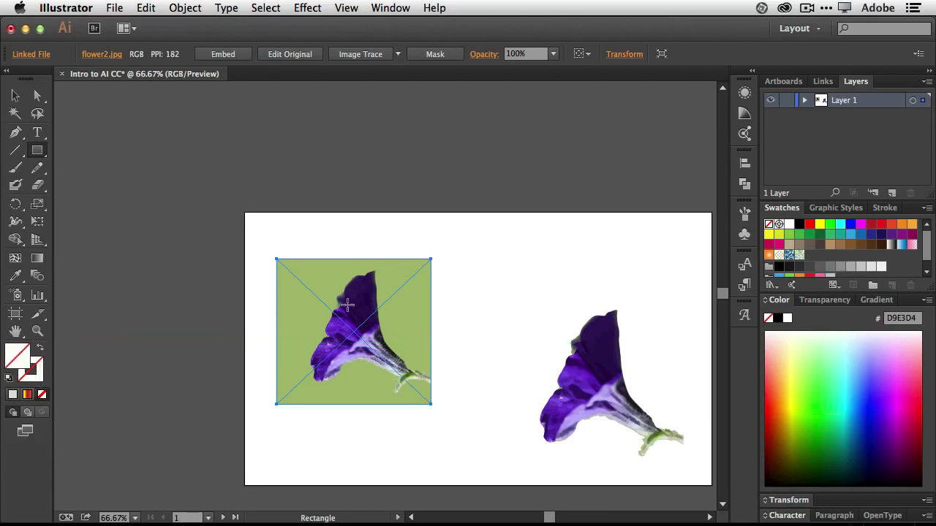
mouse_move(299, 264)
left_mouse_down()
mouse_move(336, 303)
mouse_move(391, 391)
left_mouse_up()
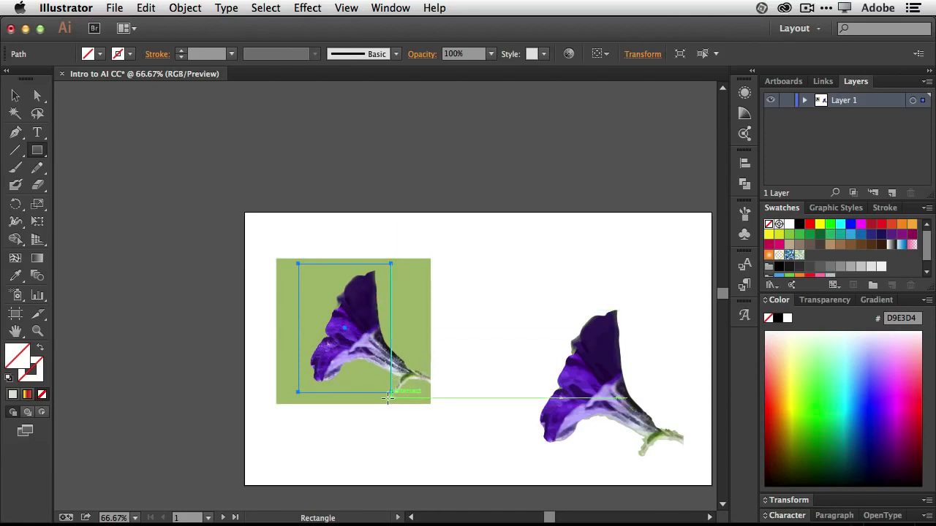
Select the rectangle together with the flower photo and make a clipping mask from them.
left_click(15, 96)
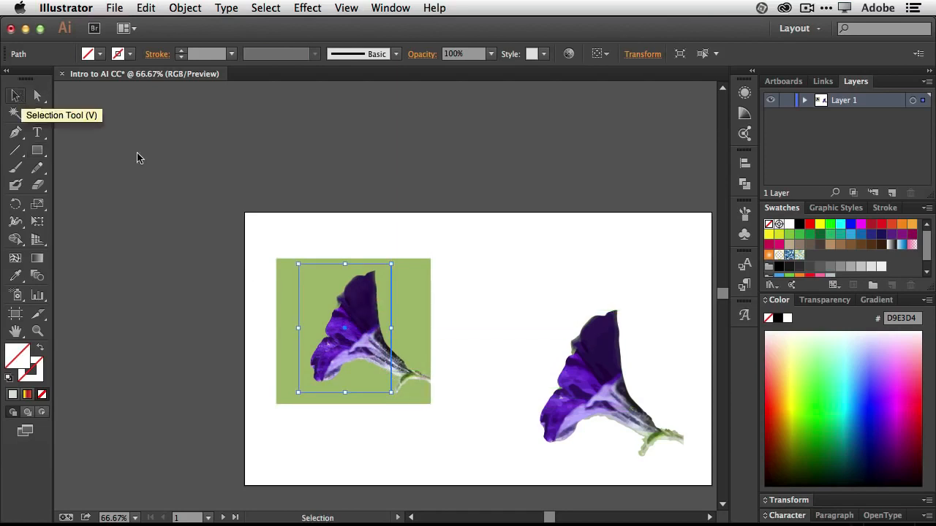
left_click_drag(261, 239, 443, 415)
left_click(185, 7)
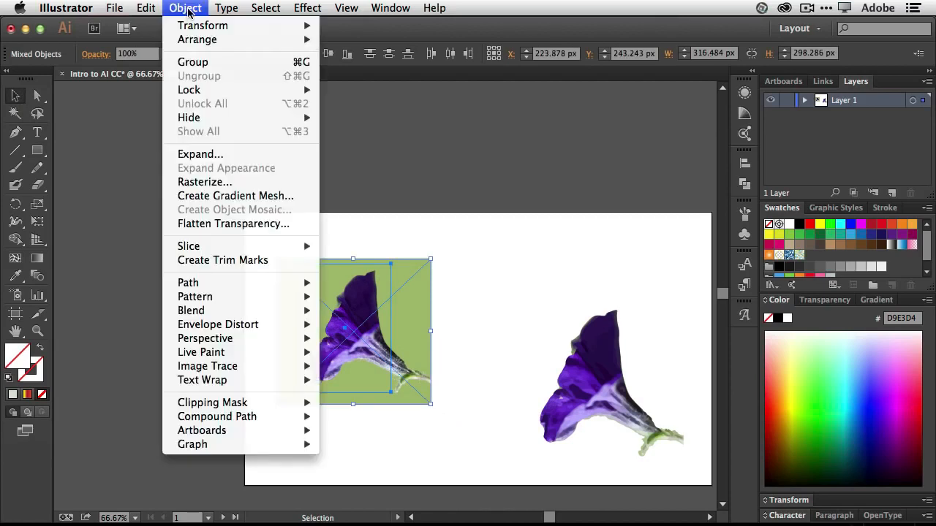
mouse_move(246, 403)
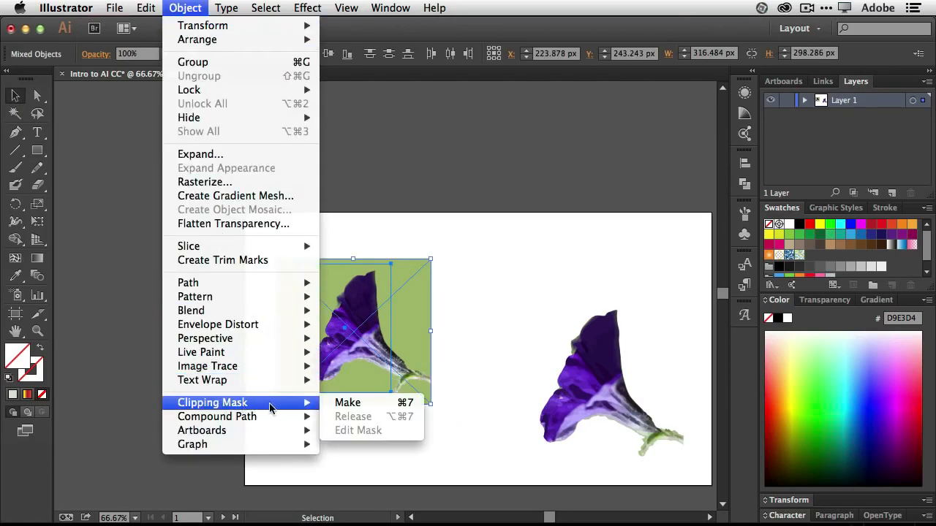
left_click(363, 407)
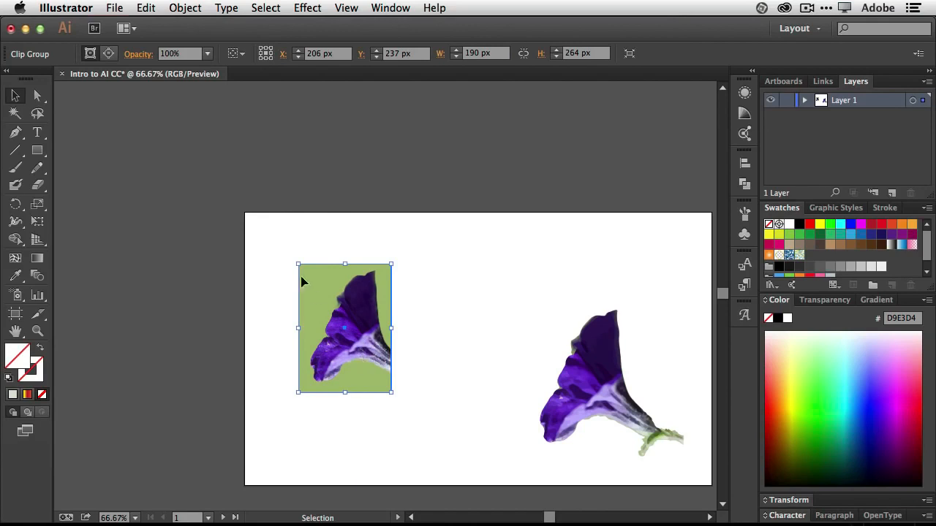
Move the clipped flower photo about 10 px to the left as one unit.
left_click(321, 242)
left_click(357, 294)
left_click(362, 258)
left_click_drag(376, 290, 373, 293)
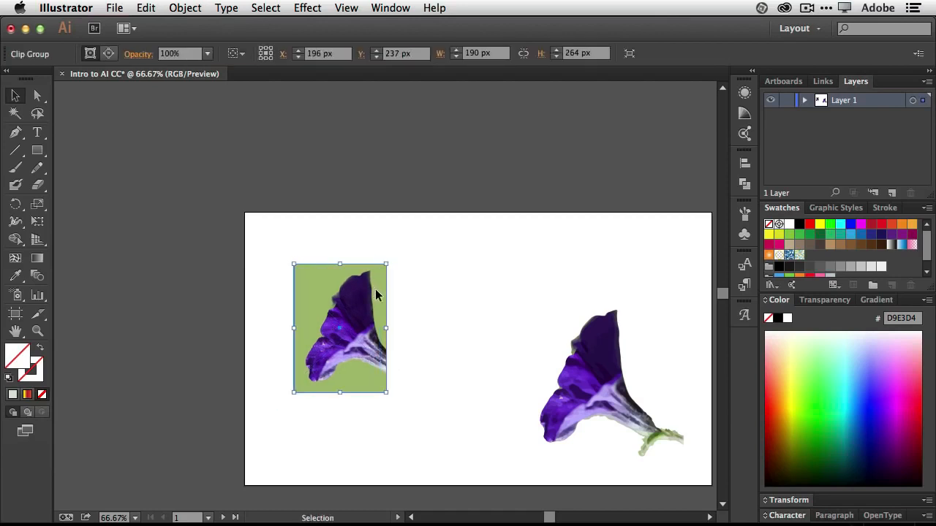
left_click(393, 292)
Isolate the clip group and shift the flower photo slightly left inside its mask.
double_click(378, 295)
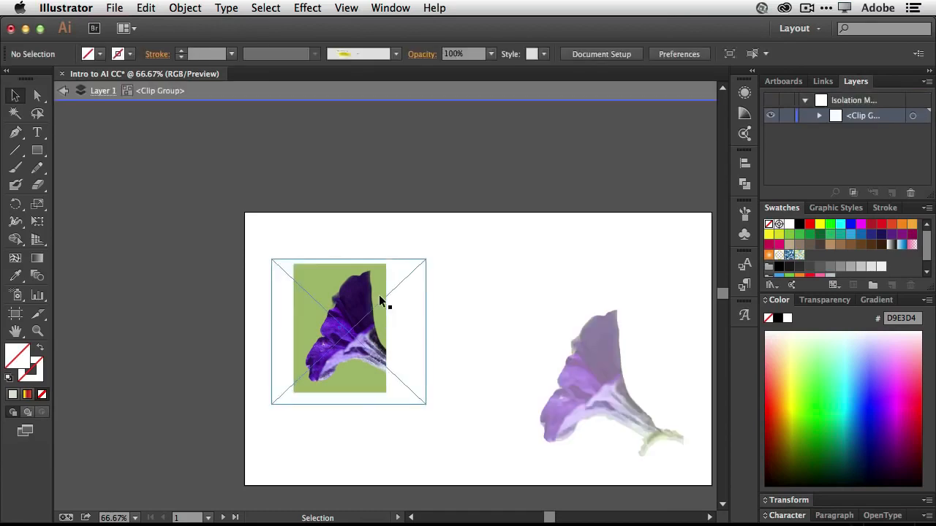
left_click(377, 303)
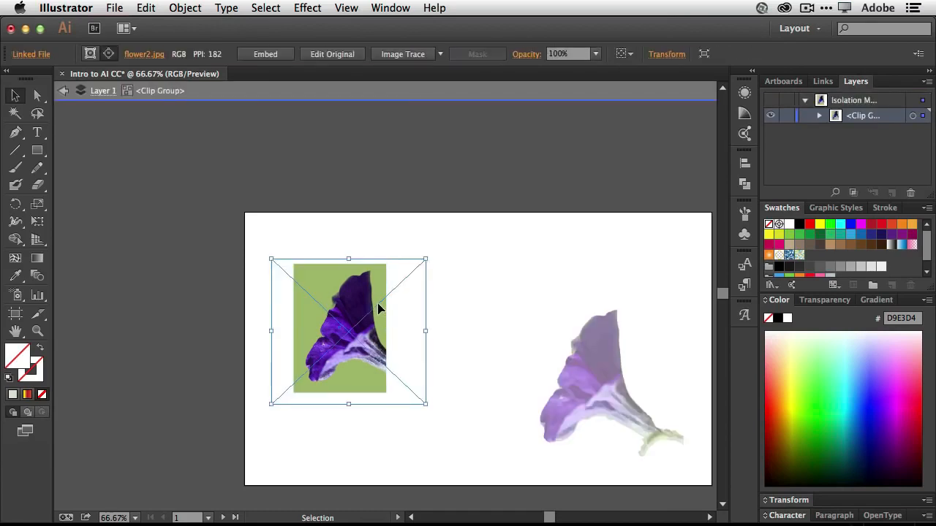
mouse_move(377, 303)
left_mouse_down()
mouse_move(373, 311)
mouse_move(374, 299)
left_mouse_up()
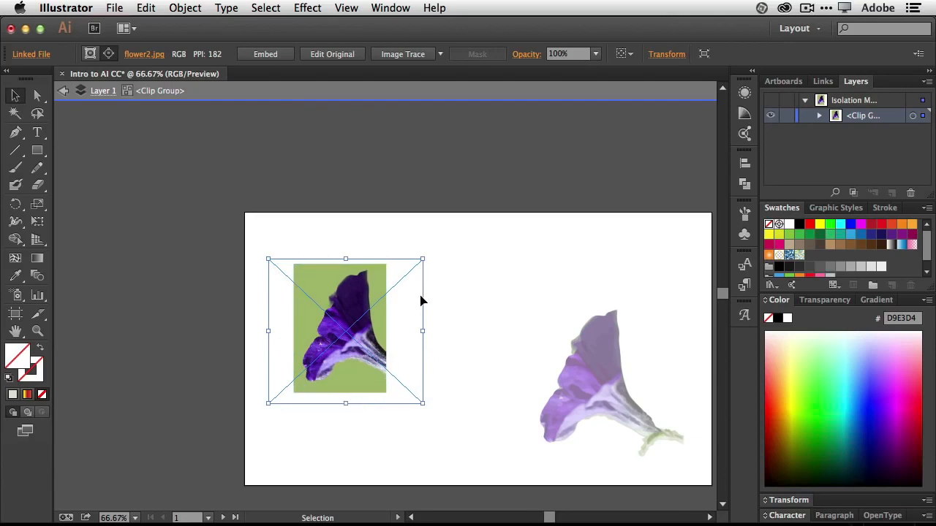
left_click(435, 302)
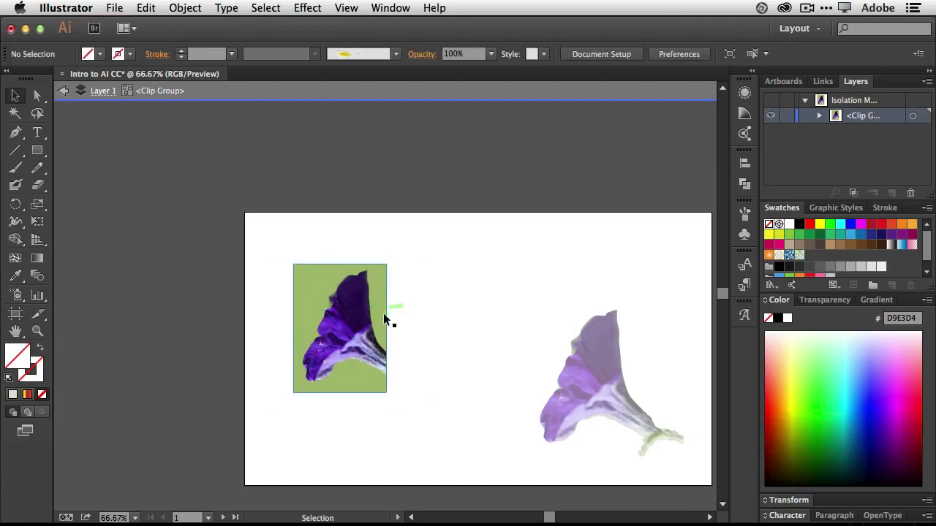
Narrow the clipping rectangle by moving its left edge inward, closer to the flower petals.
left_click(385, 326)
mouse_move(387, 329)
left_mouse_down()
mouse_move(395, 325)
mouse_move(385, 328)
left_mouse_up()
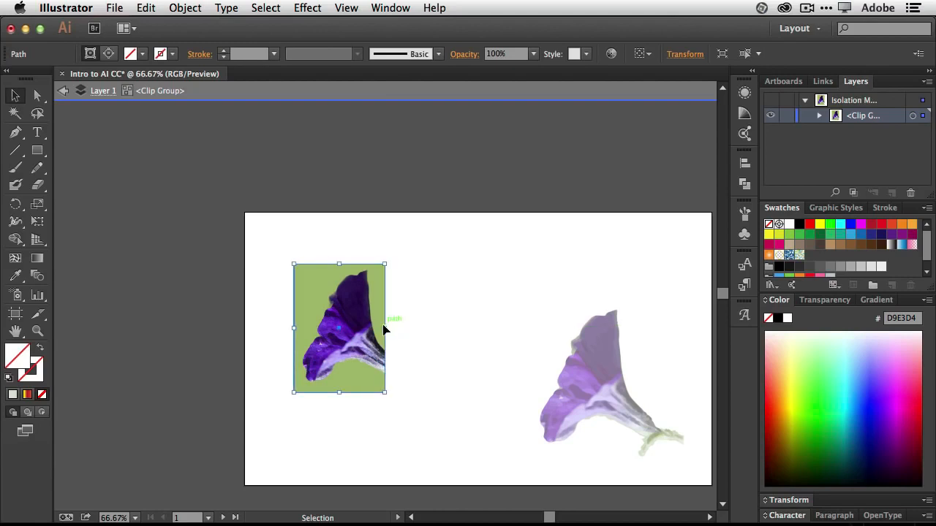
left_click_drag(293, 264, 342, 264)
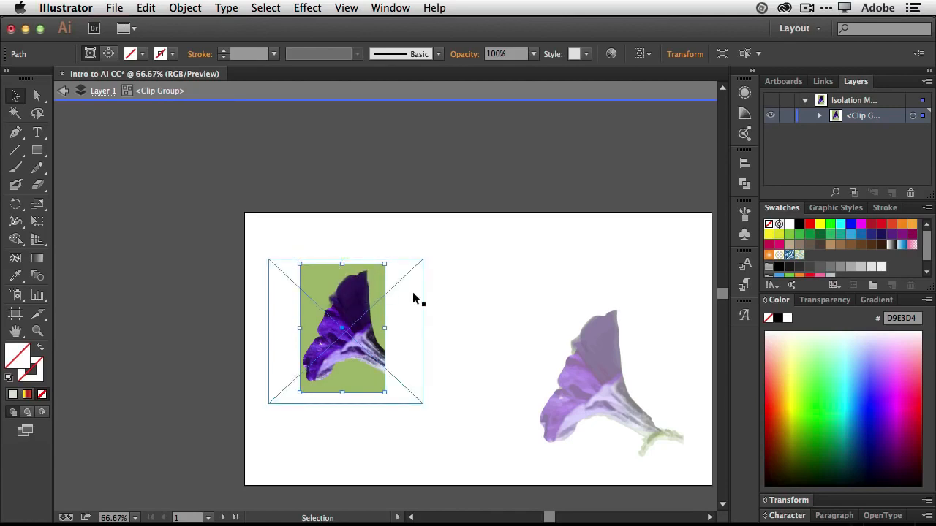
left_click(412, 292)
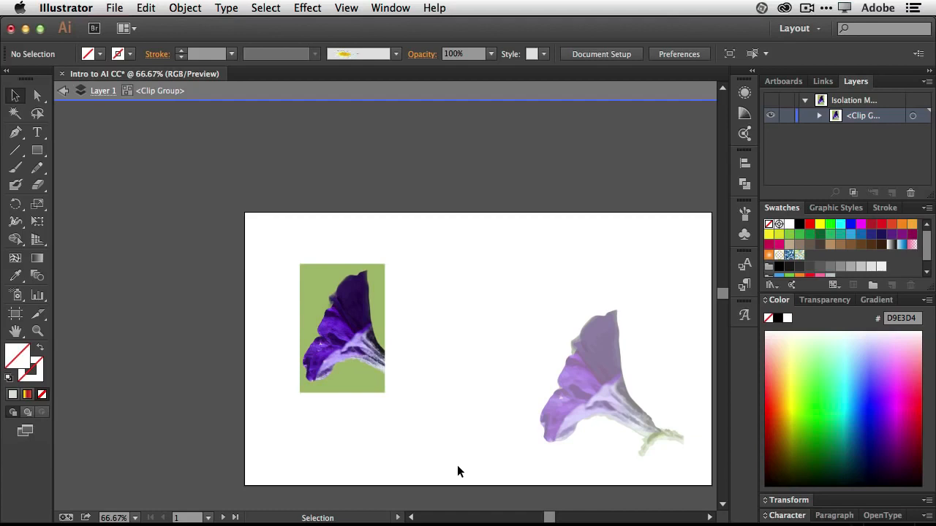
Delete the flower photo and the empty clipping rectangle left behind.
left_click(312, 266)
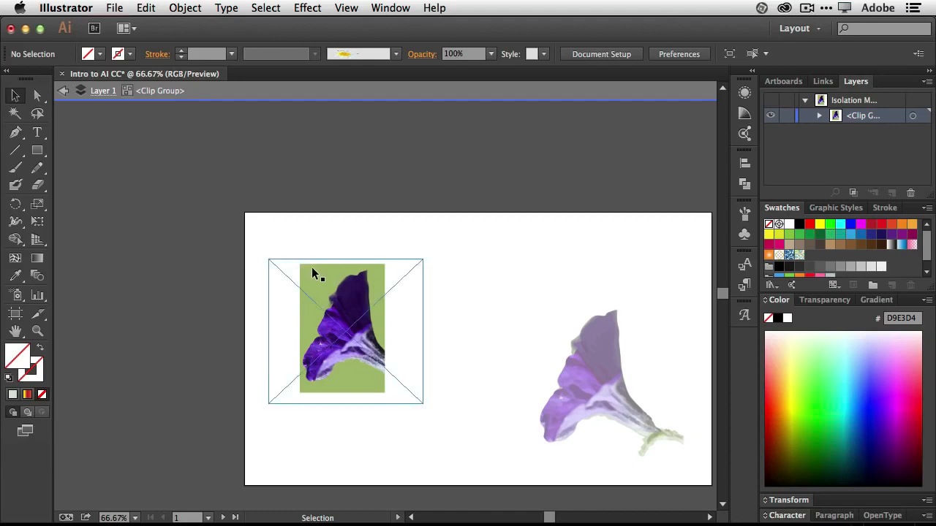
key("Delete")
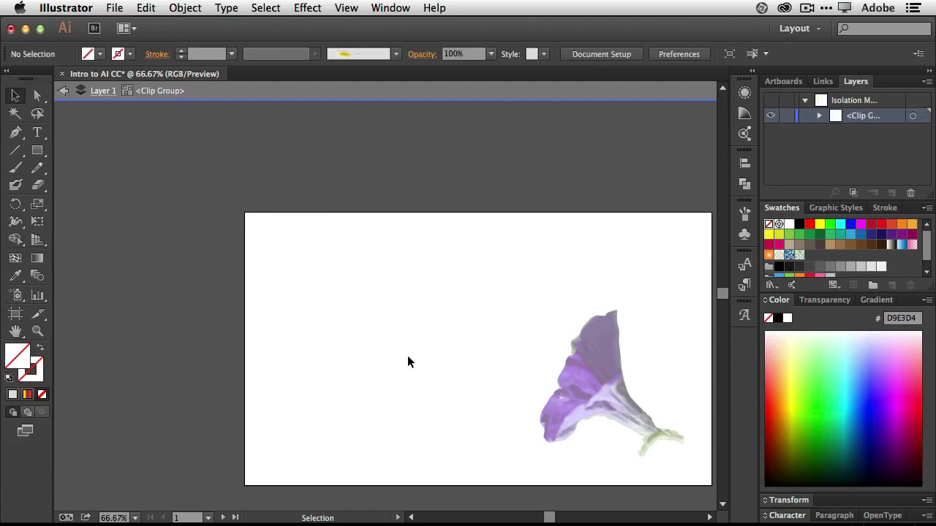
left_click(373, 364)
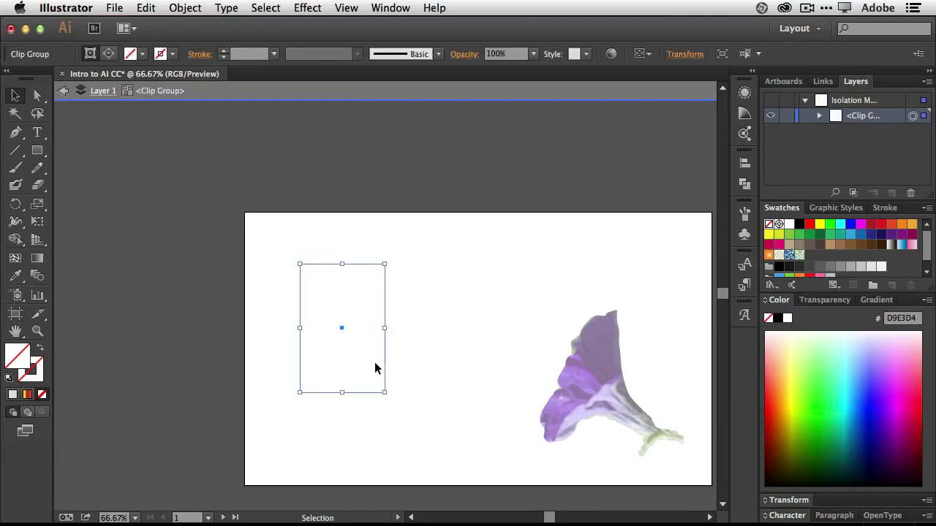
key("Delete")
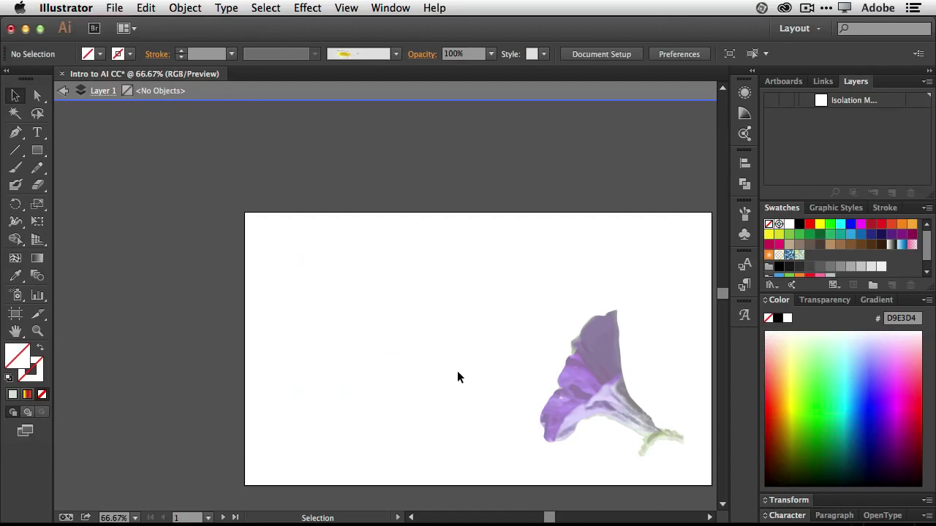
Draw a large circle filled with red FF0000 and no stroke on the left half of the artboard.
left_click(38, 150)
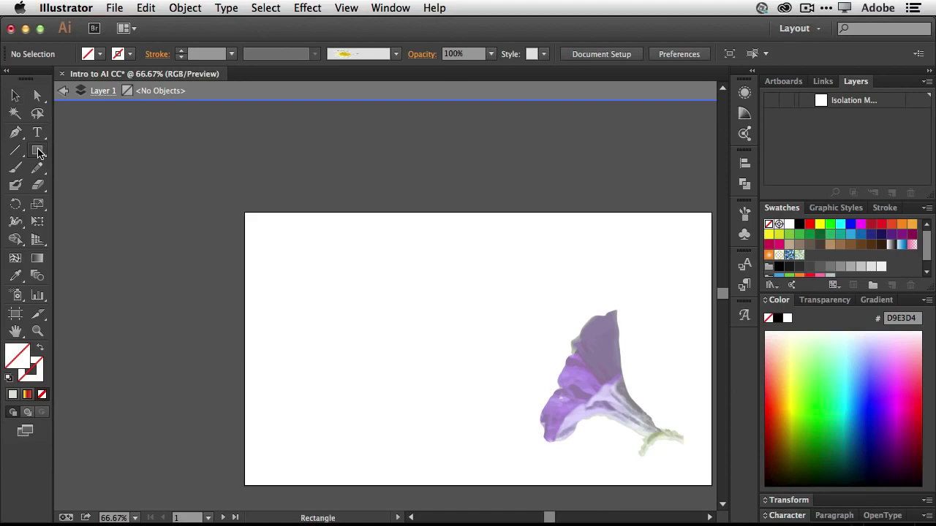
left_click(106, 184)
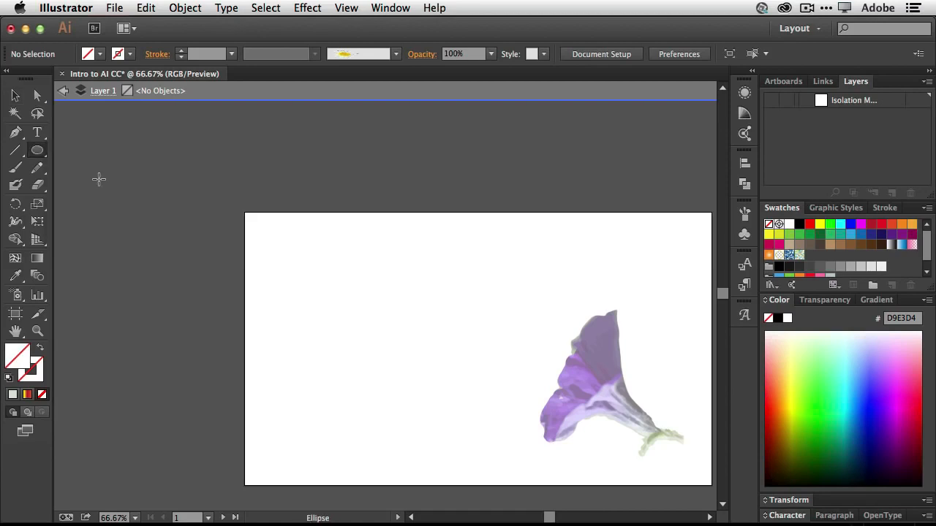
left_click(809, 224)
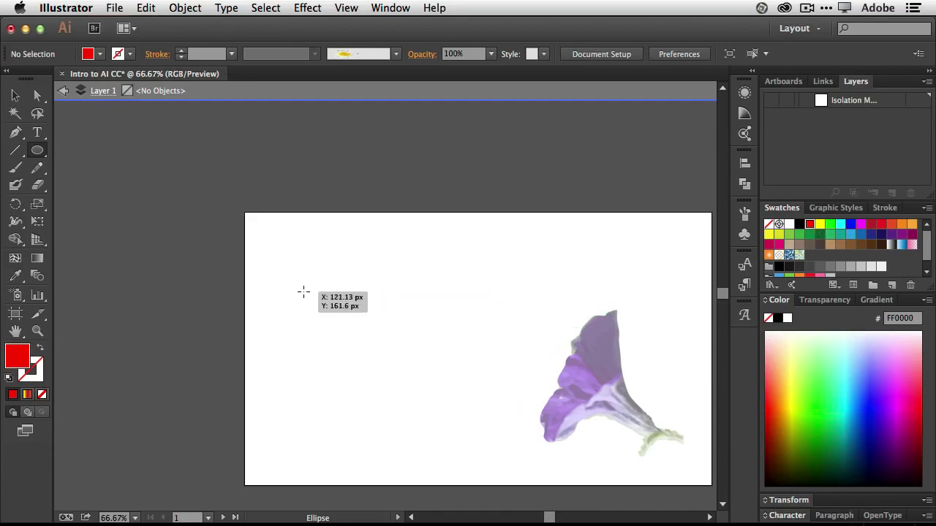
mouse_move(298, 282)
left_mouse_down()
mouse_move(449, 409)
mouse_move(446, 401)
left_mouse_up()
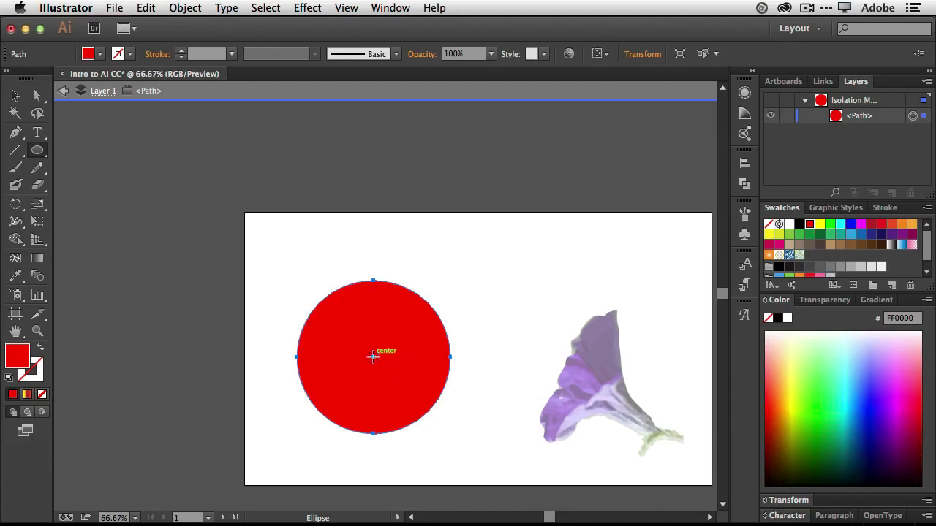
Draw a smaller concentric circle inside the red circle and cut it out with the Shape Builder to form a ring.
left_click_drag(373, 357, 431, 311)
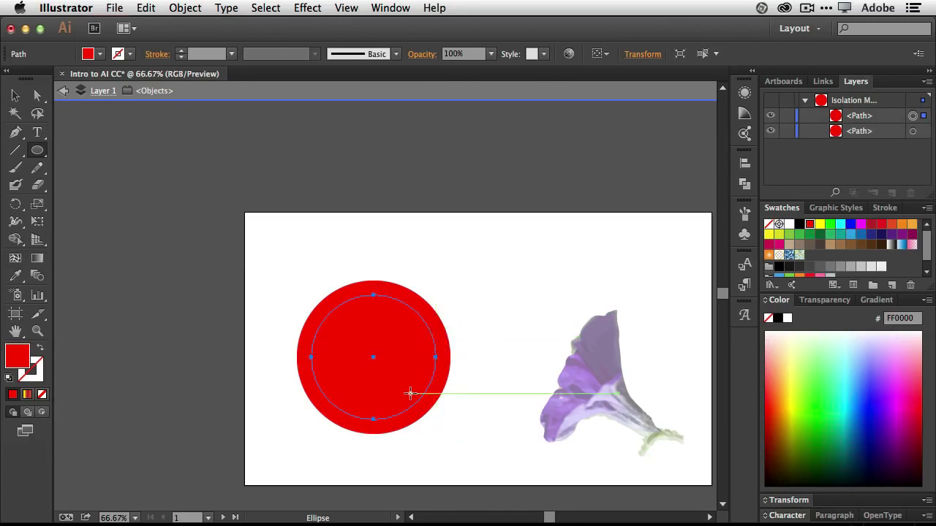
left_click(15, 96)
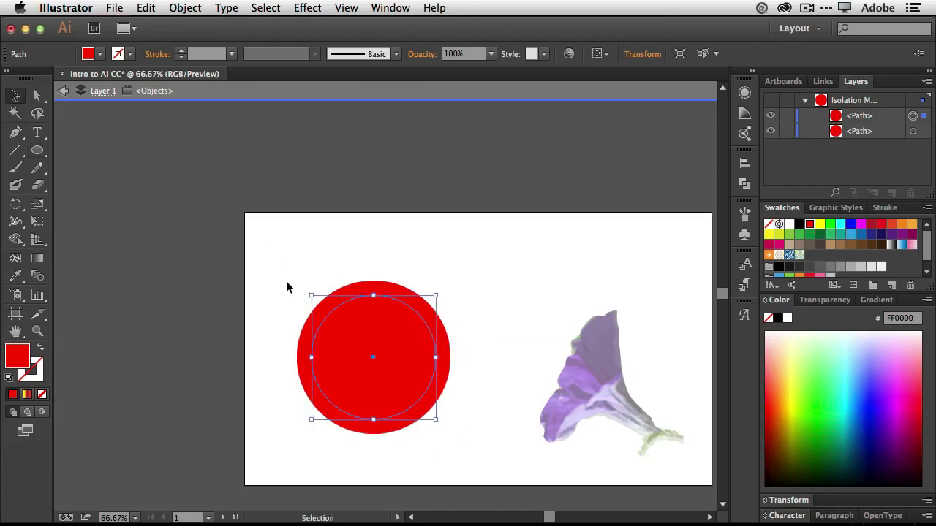
left_click_drag(277, 264, 462, 447)
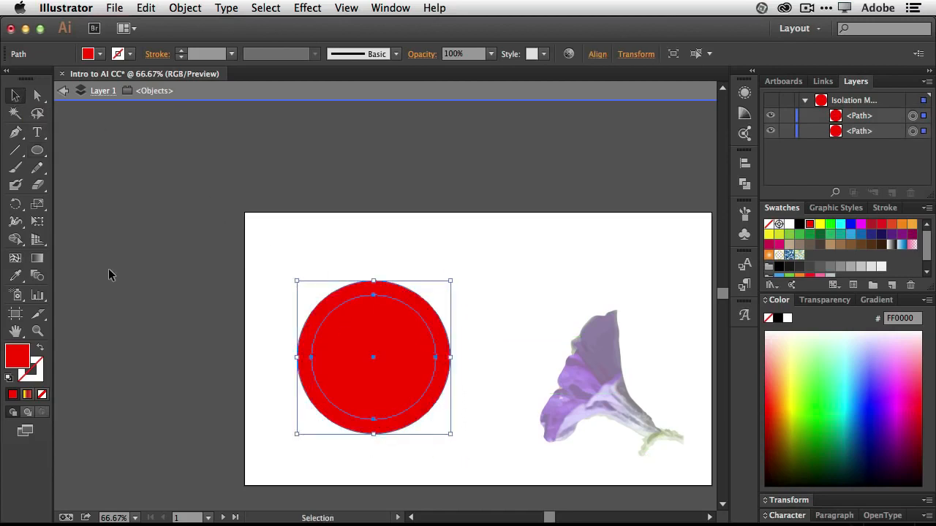
left_click(15, 239)
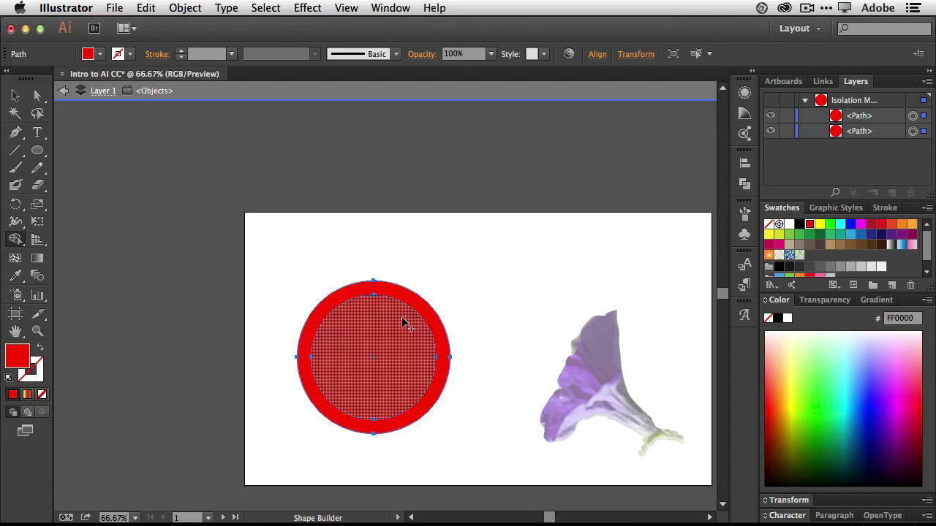
left_click(393, 361, "alt")
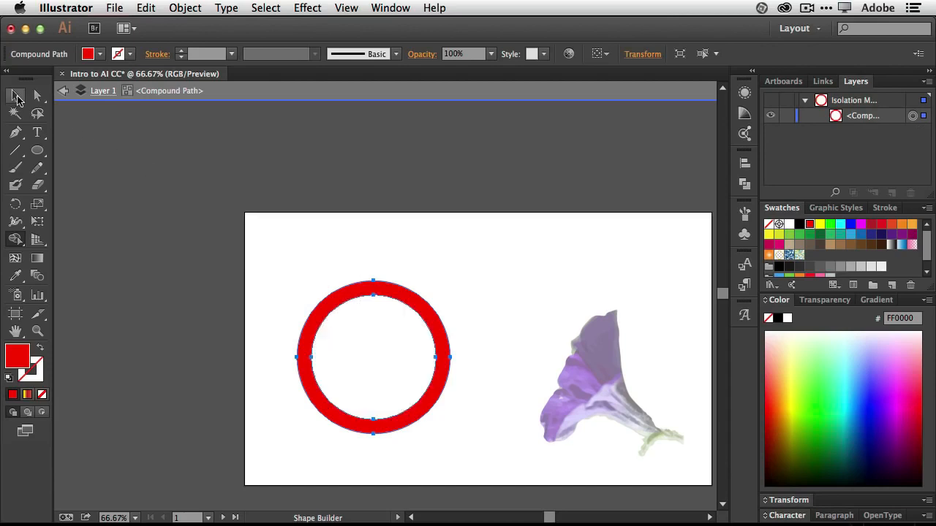
Move the red ring slightly up and left on the artboard and deselect it.
left_click(15, 95)
left_click(474, 301)
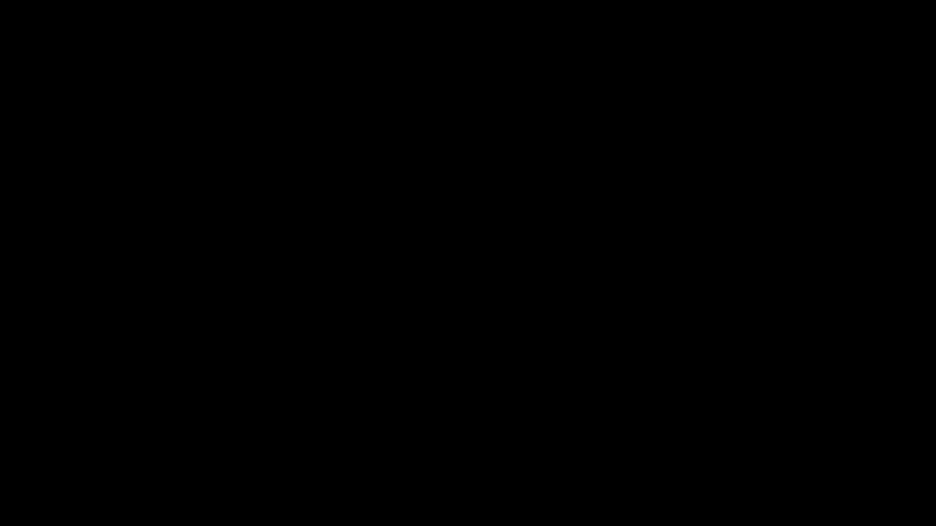
left_click_drag(261, 240, 491, 456)
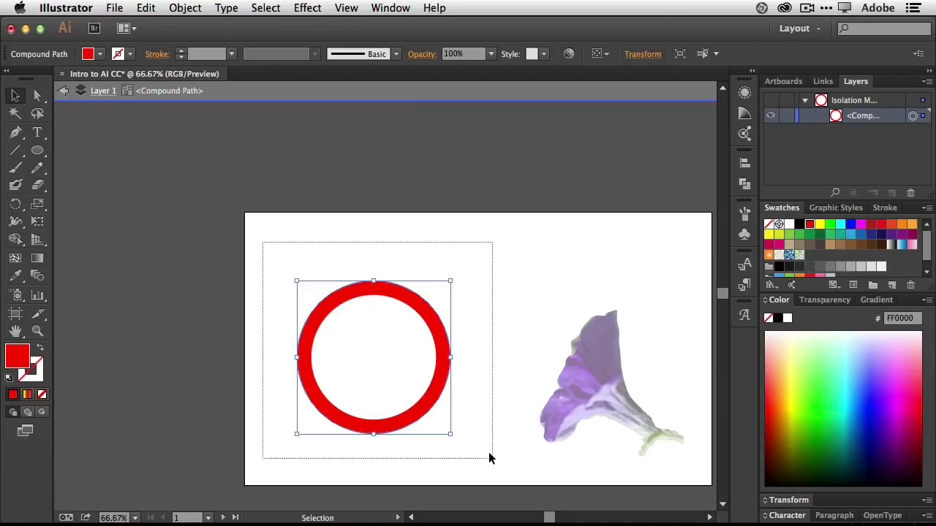
left_click_drag(432, 402, 411, 395)
left_click(443, 435)
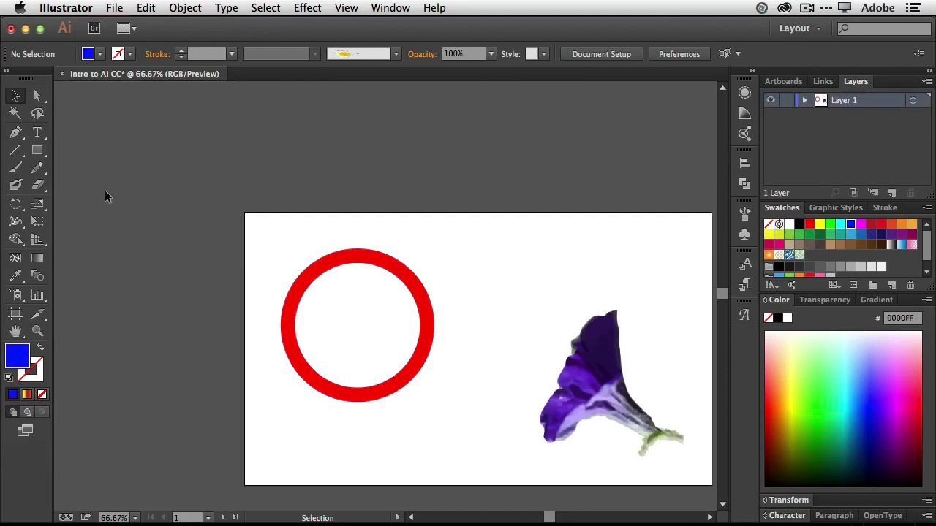
Draw a thin horizontal rectangle filled with blue 0000FF across the red ring and move it to the ring's middle.
left_click(38, 151)
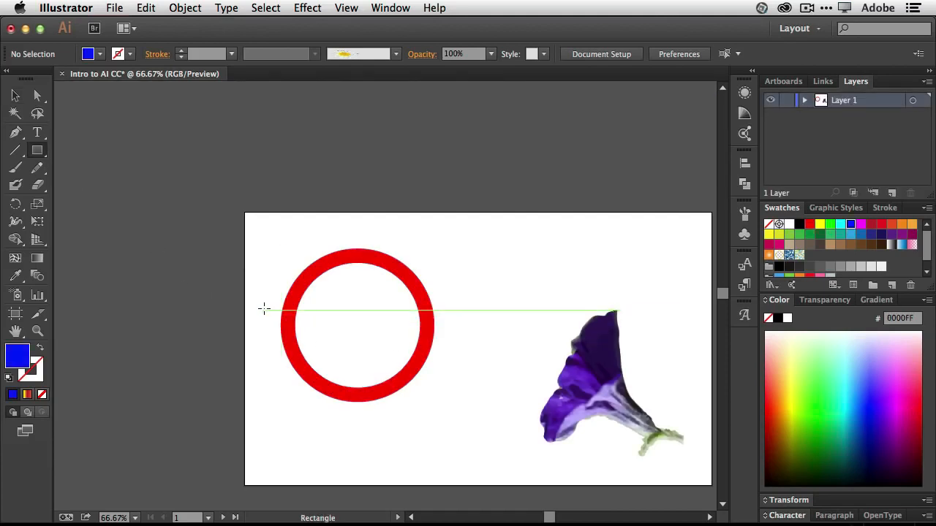
left_click_drag(263, 307, 460, 331)
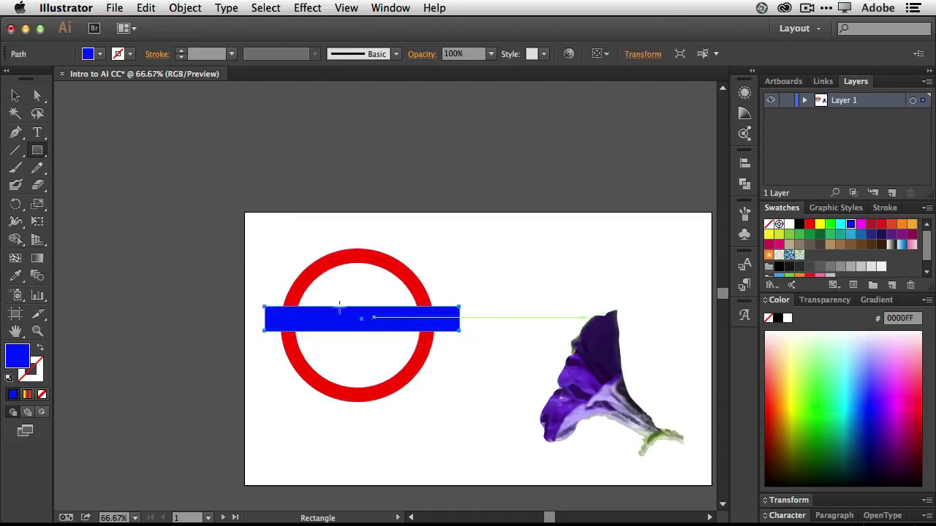
left_click(16, 95)
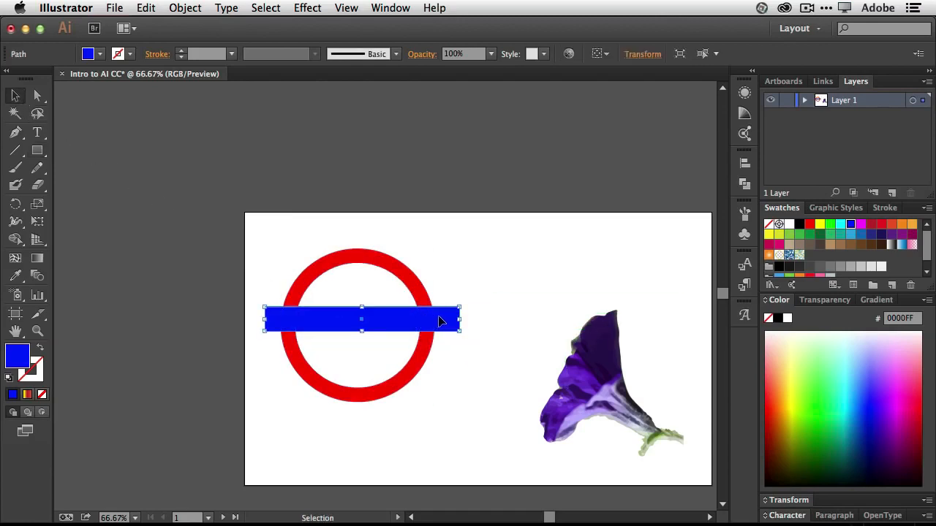
left_click_drag(437, 321, 439, 334)
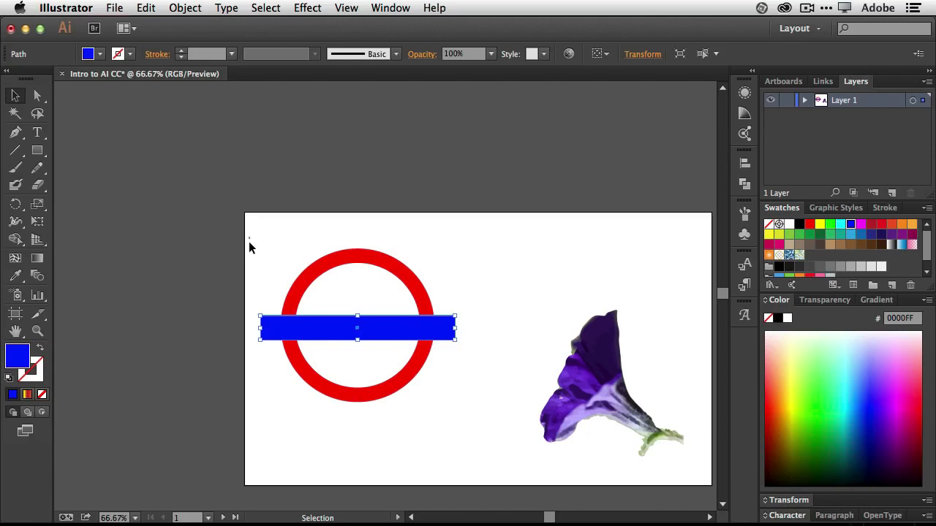
Align the blue bar and the red ring to each other on their vertical and horizontal centers, then deselect them.
left_click_drag(249, 237, 471, 407)
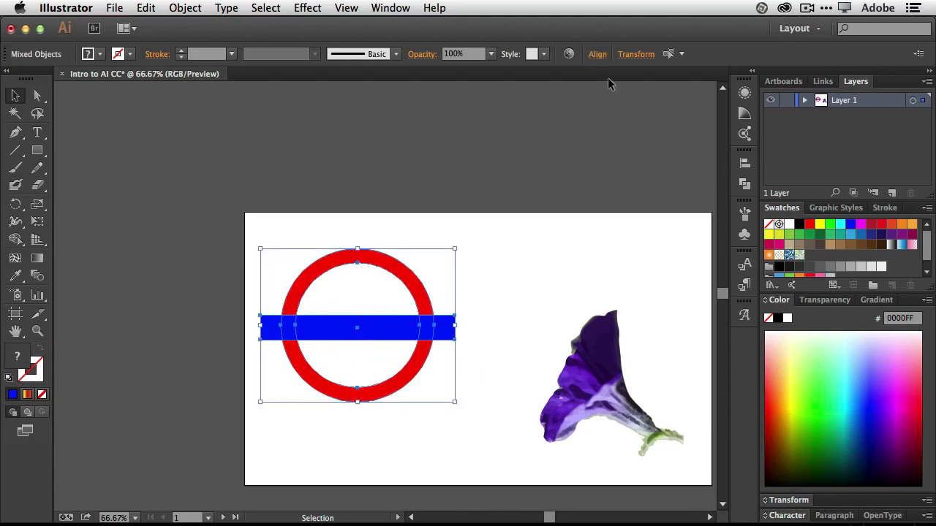
left_click(597, 54)
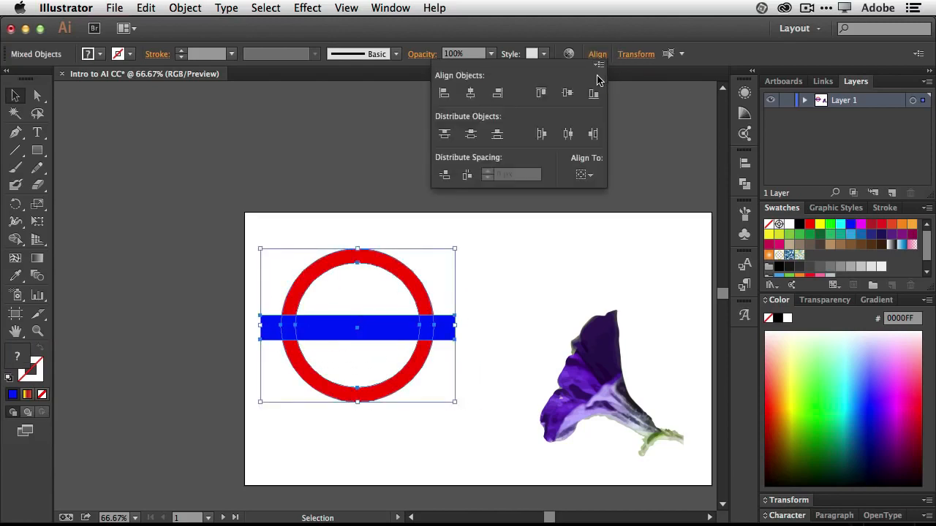
left_click(567, 94)
left_click(568, 96)
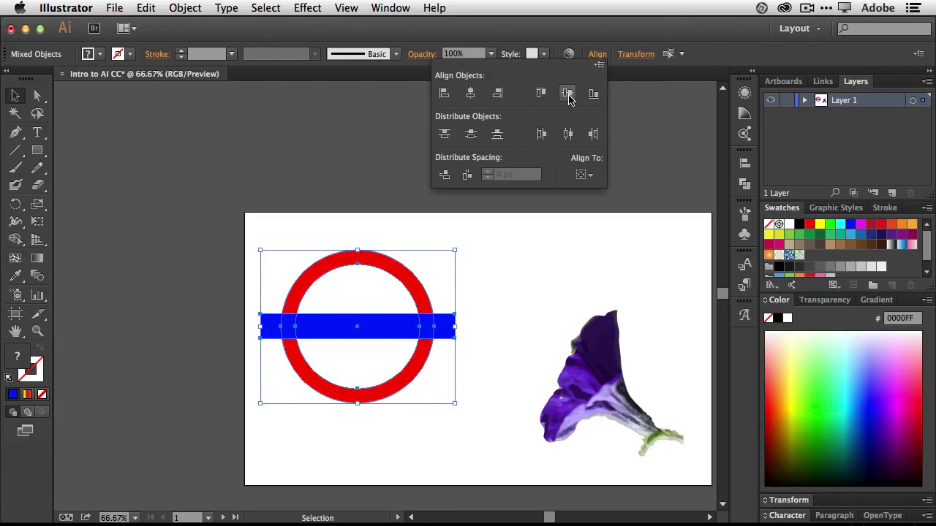
left_click(471, 97)
key("Escape")
left_click(501, 371)
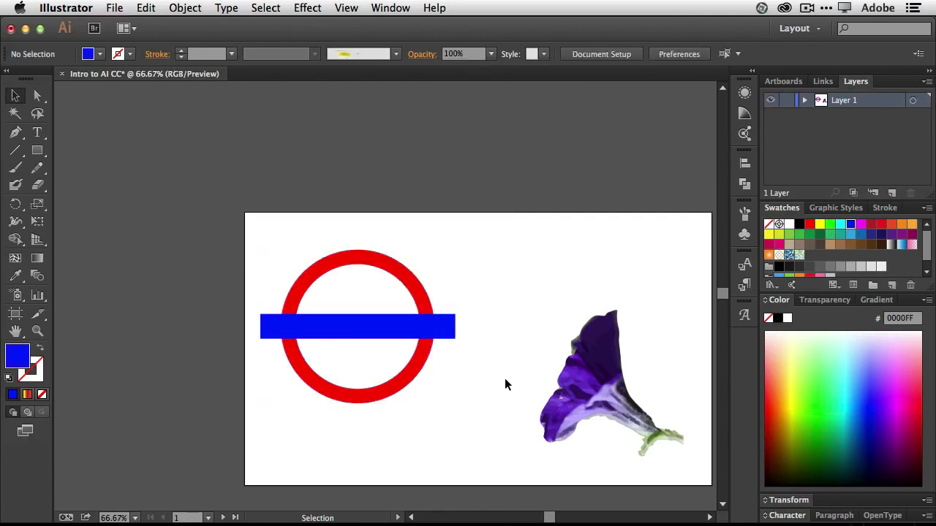
Add the text "UNDERGROUND" above and to the right of the ring and set its size to 36 pt.
left_click(37, 132)
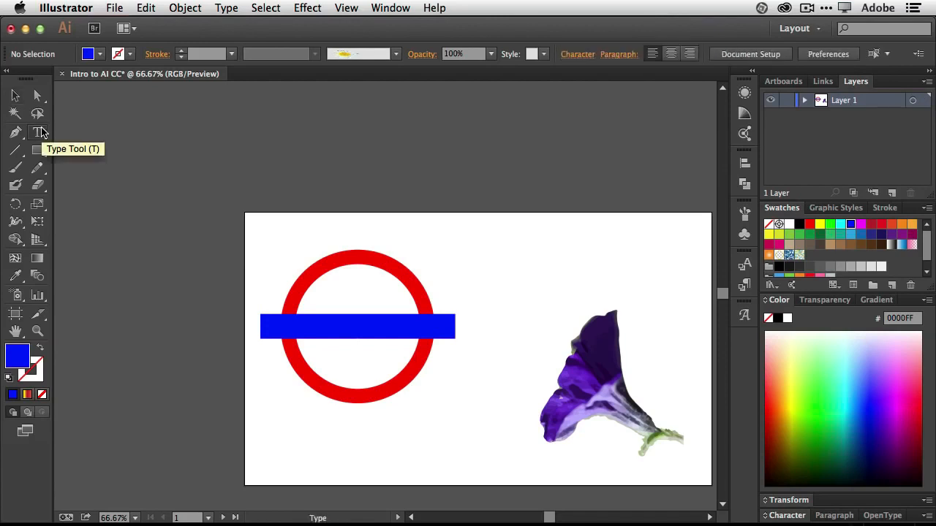
left_click(442, 237)
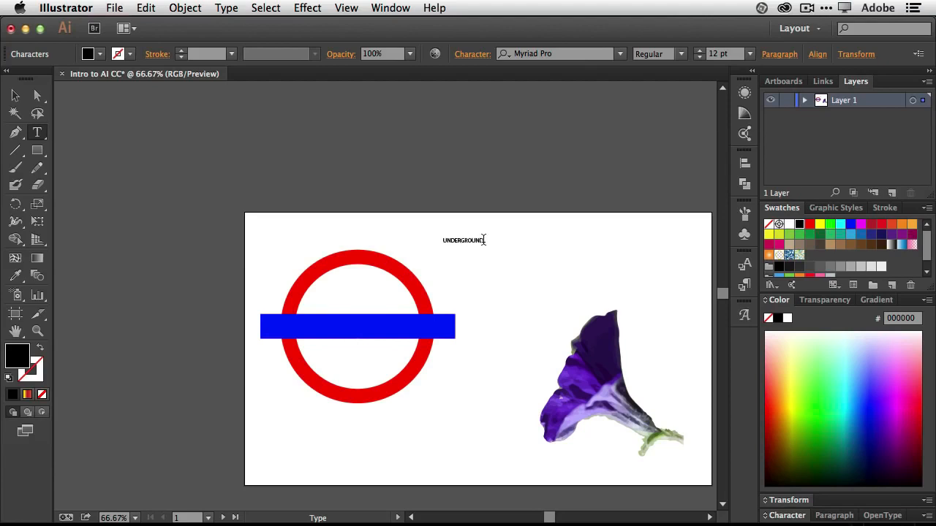
left_click_drag(486, 240, 440, 242)
left_click(751, 54)
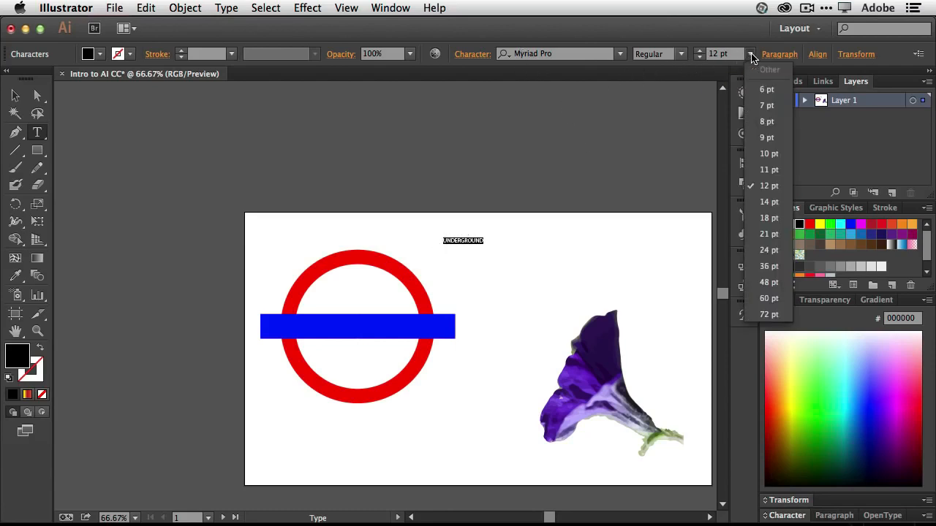
left_click(768, 267)
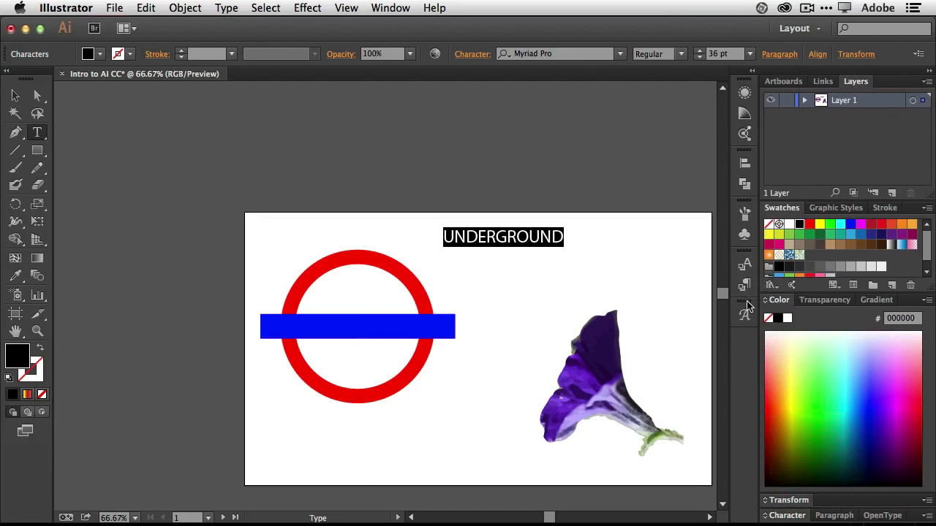
Browse the available font families and search them for "Heavy", then clear the search and close the list.
left_click(620, 56)
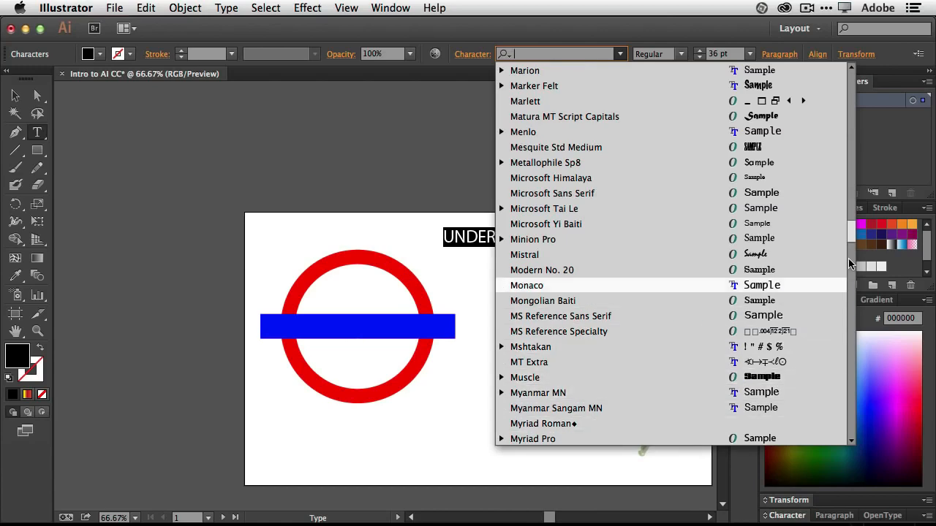
left_click_drag(850, 231, 850, 195)
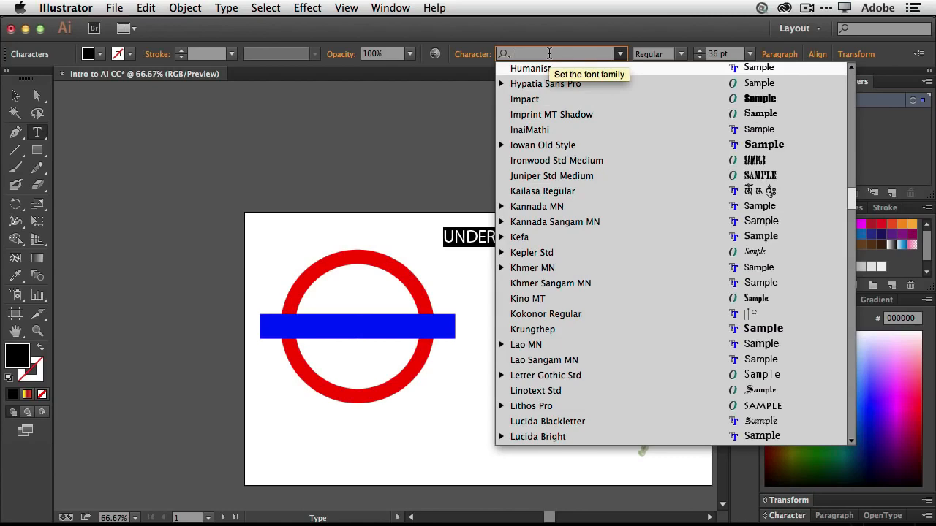
type("Hea")
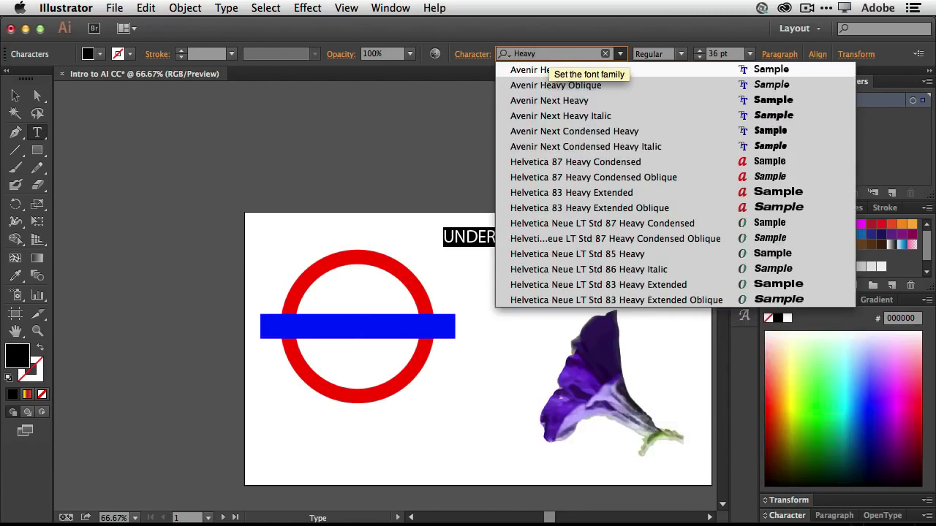
type("vy")
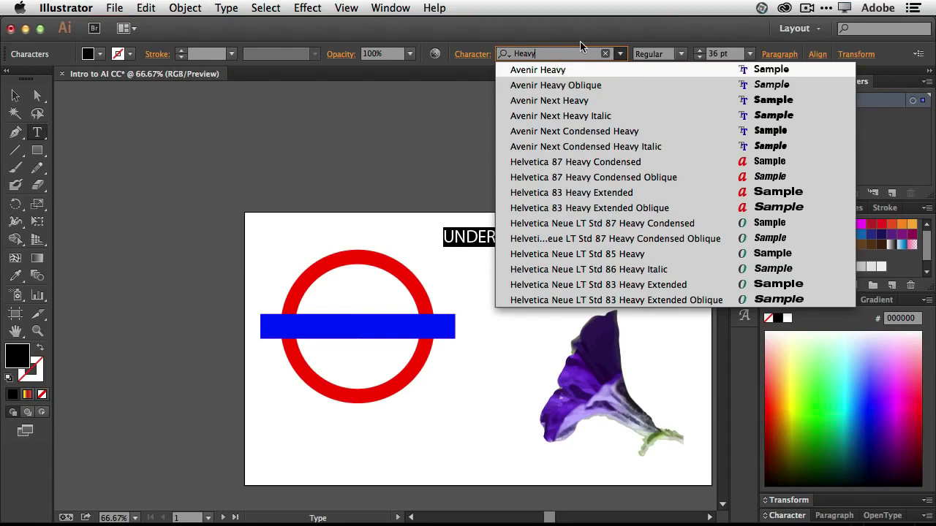
left_click(605, 53)
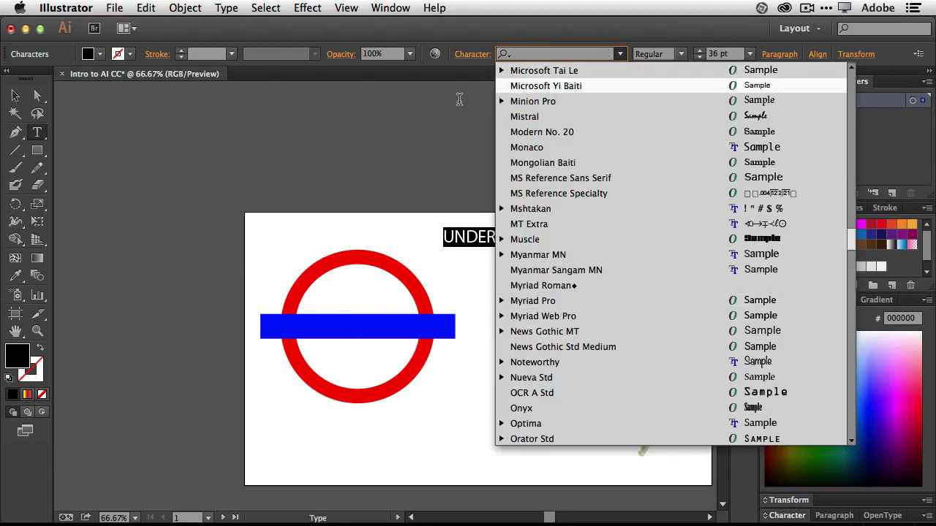
left_click(438, 108)
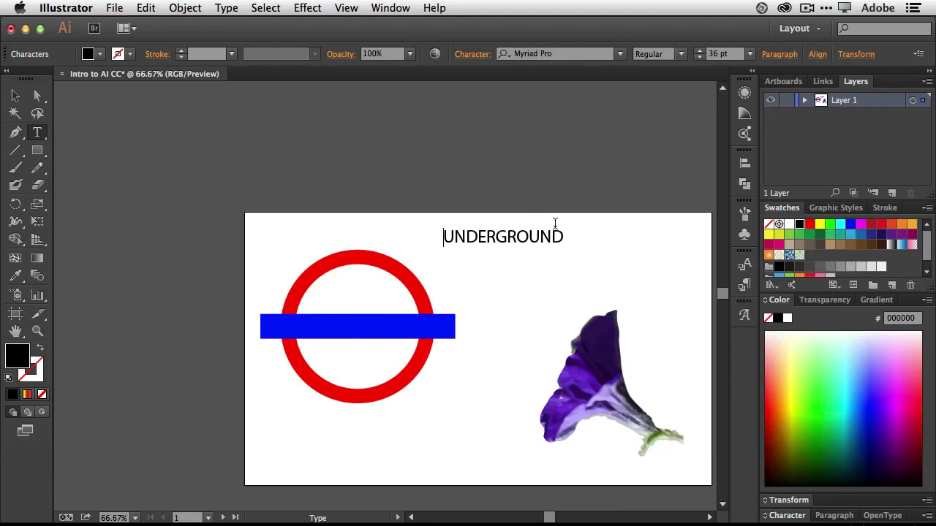
Reselect the UNDERGROUND text and open the Typekit desktop font library in Chrome from Creative Cloud's fonts.
left_click_drag(566, 234, 442, 236)
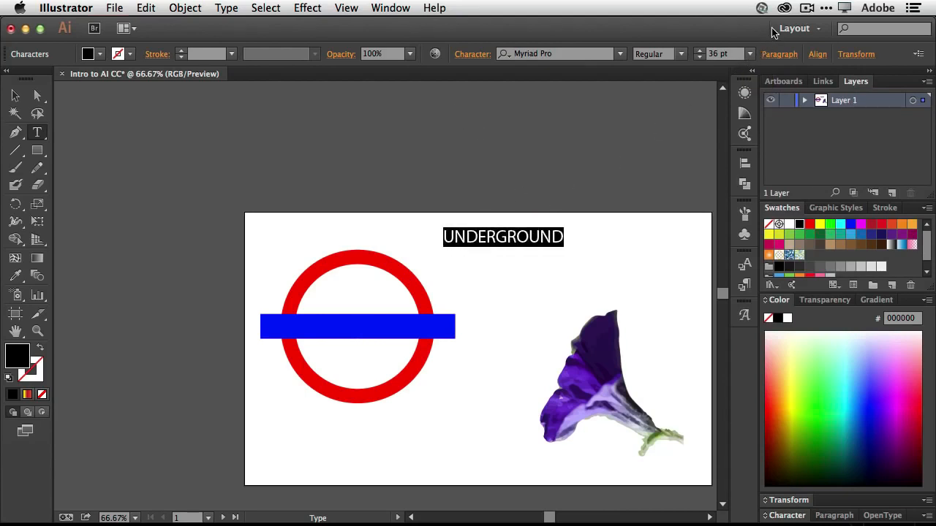
left_click(785, 8)
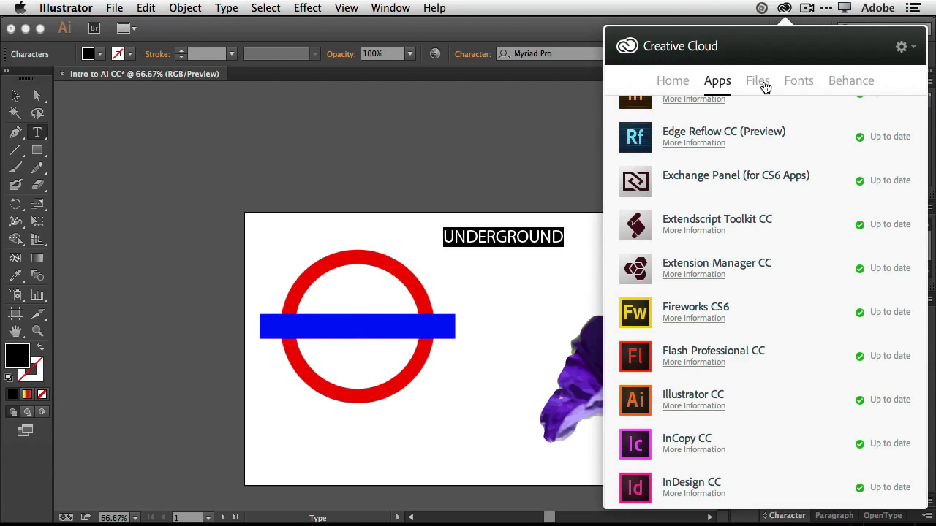
left_click(793, 82)
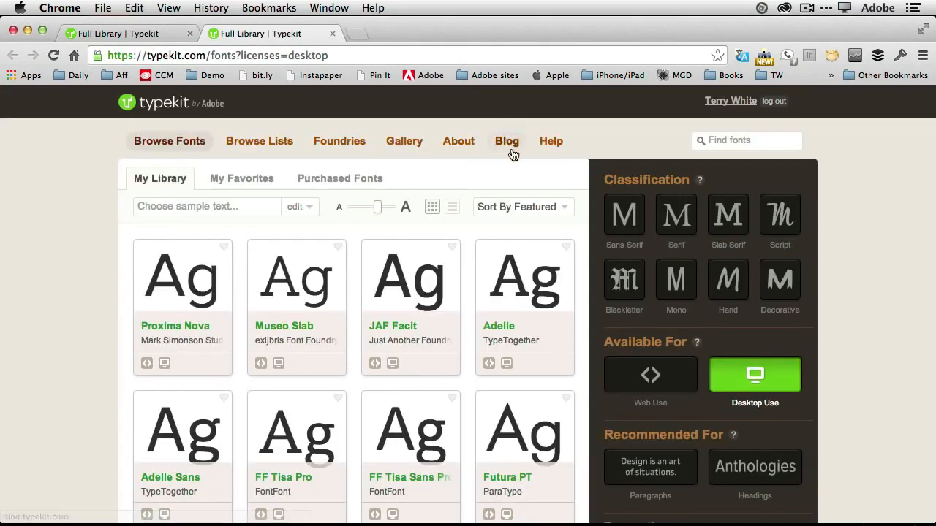
Filter the desktop font library to sans serif families and load more fonts to find the Tenso family.
left_click(623, 214)
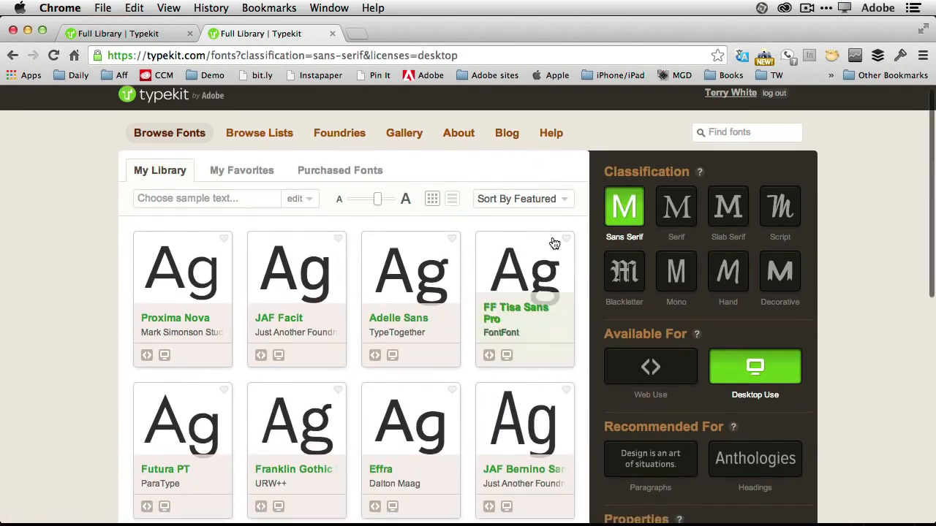
scroll(554, 242, "down", 5)
scroll(554, 246, "down", 4)
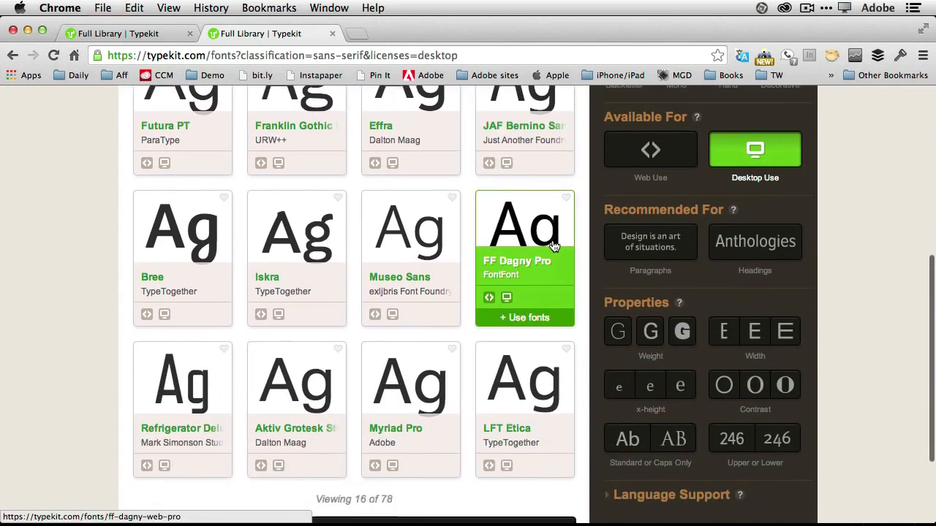
scroll(554, 246, "down", 2)
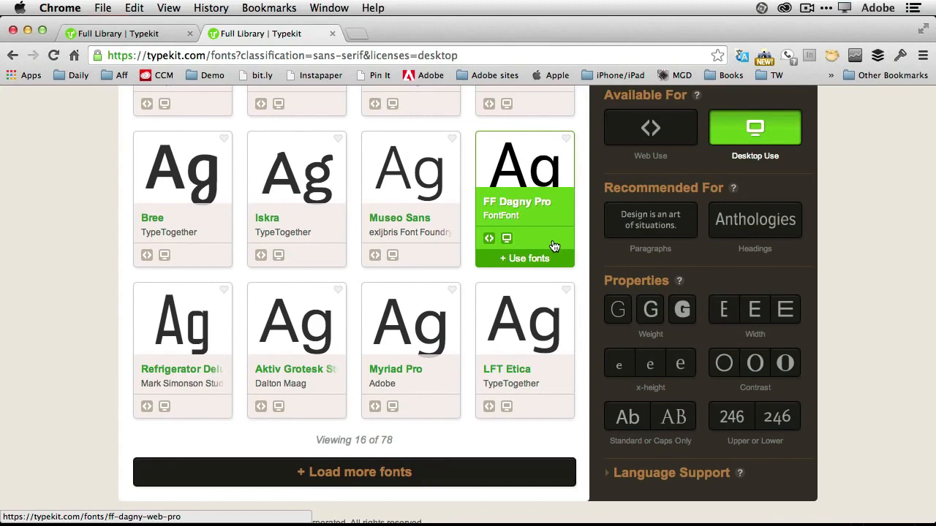
left_click(433, 472)
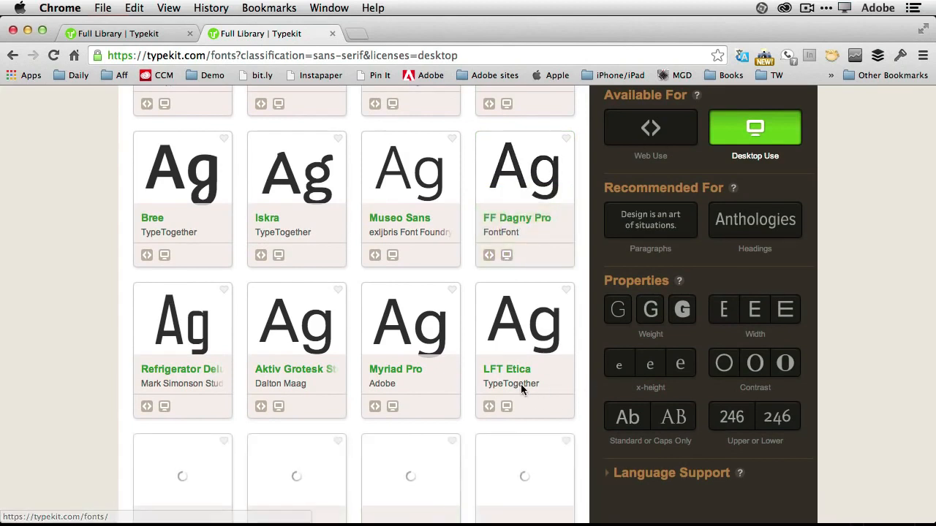
scroll(545, 383, "down", 5)
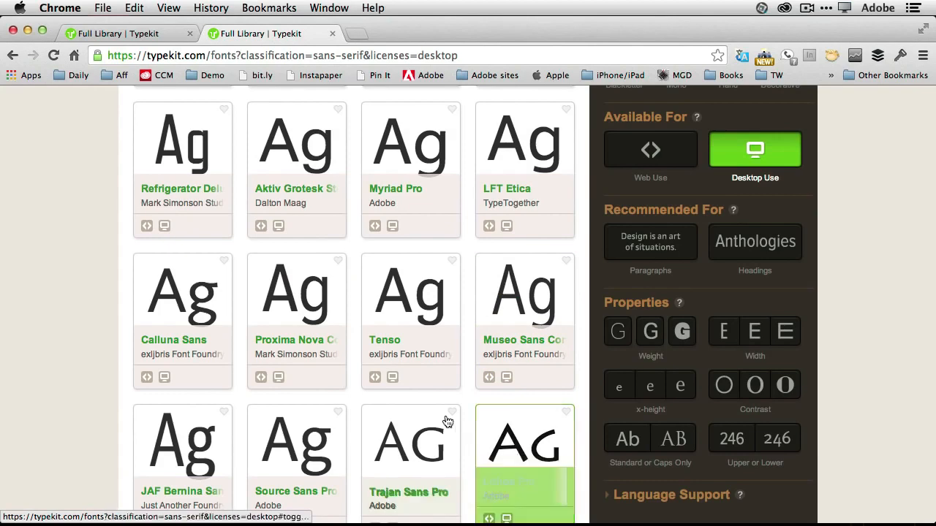
Sync Tenso's Regular, Italic, Bold and Bold Italic fonts for desktop use and close the family dialog.
left_click(407, 382)
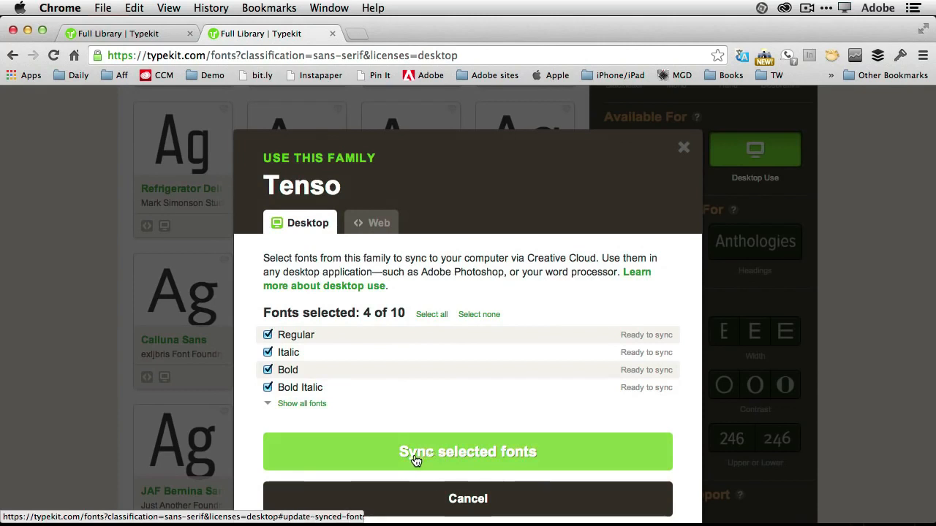
left_click(505, 460)
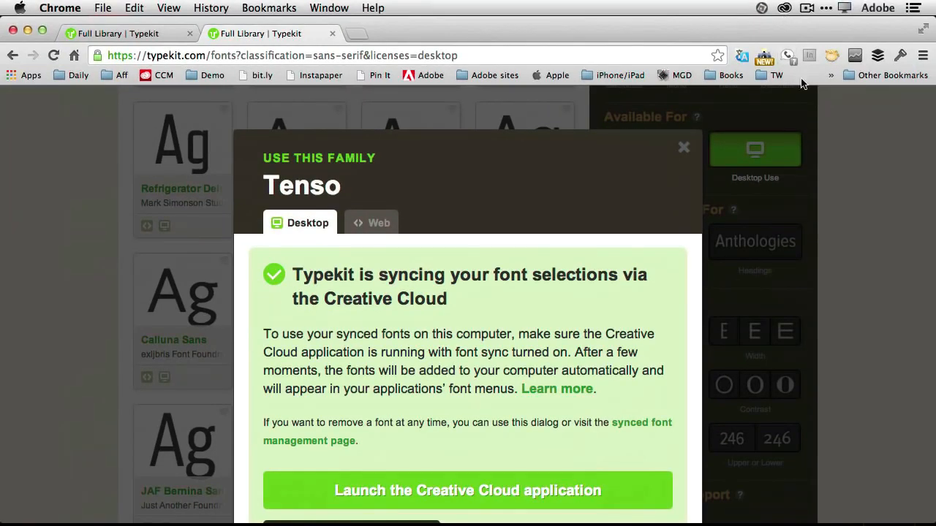
left_click(683, 147)
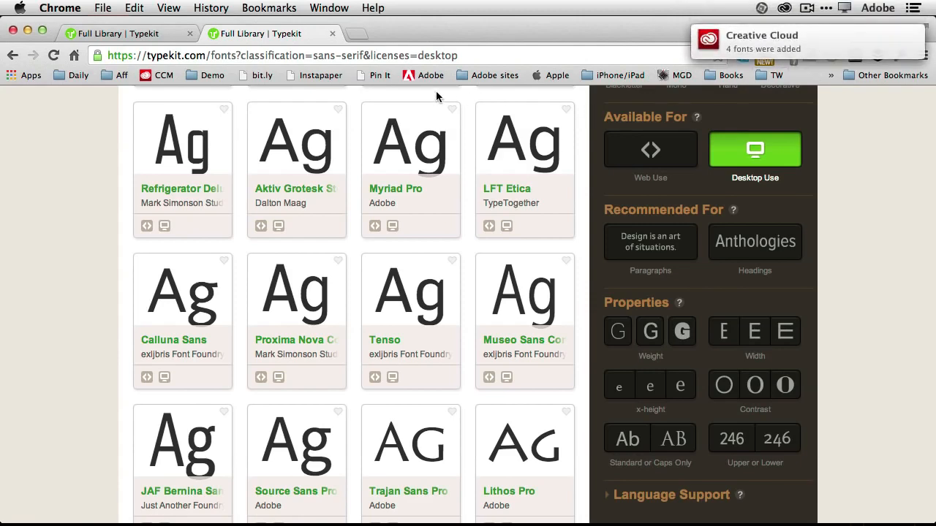
Switch back to Illustrator and set the selected UNDERGROUND text in Tenso Bold.
key("super+Tab")
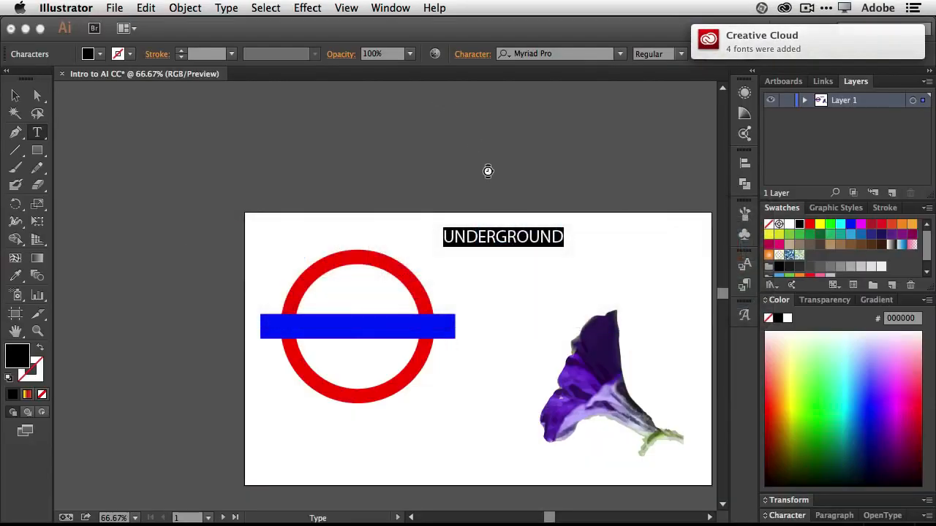
left_click(619, 54)
scroll(568, 228, "down", 20)
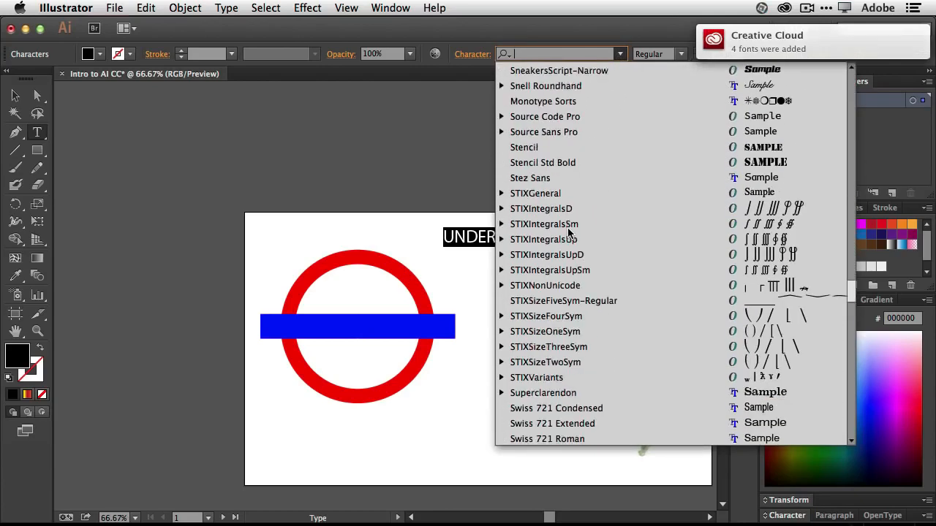
scroll(567, 228, "up", 5)
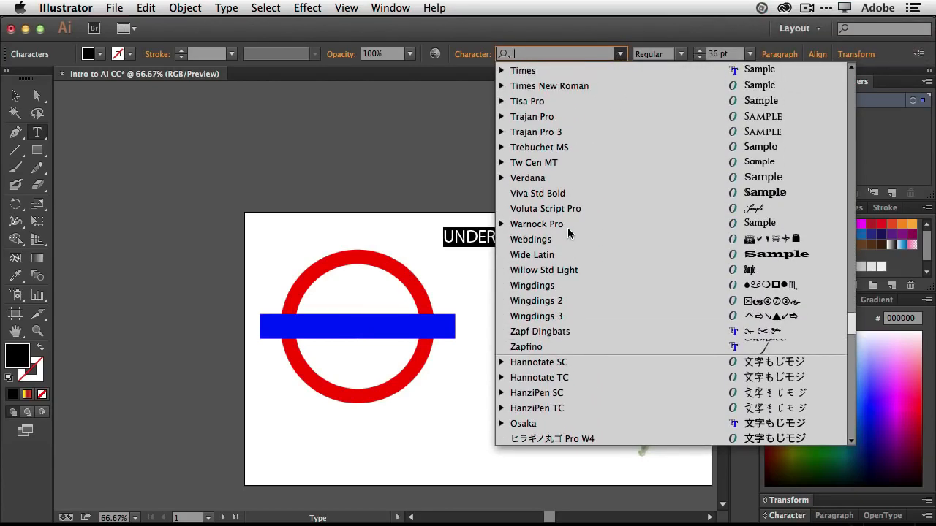
scroll(558, 165, "up", 1)
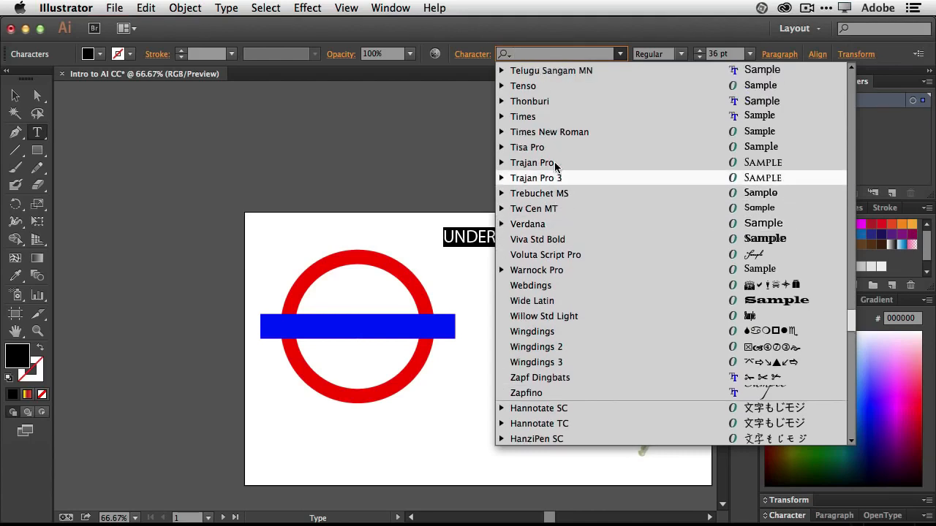
left_click(502, 87)
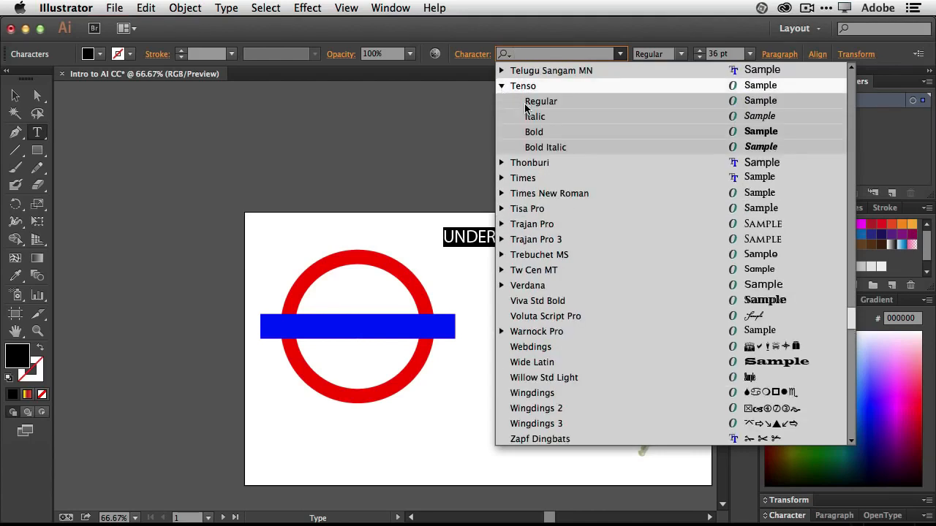
left_click(535, 130)
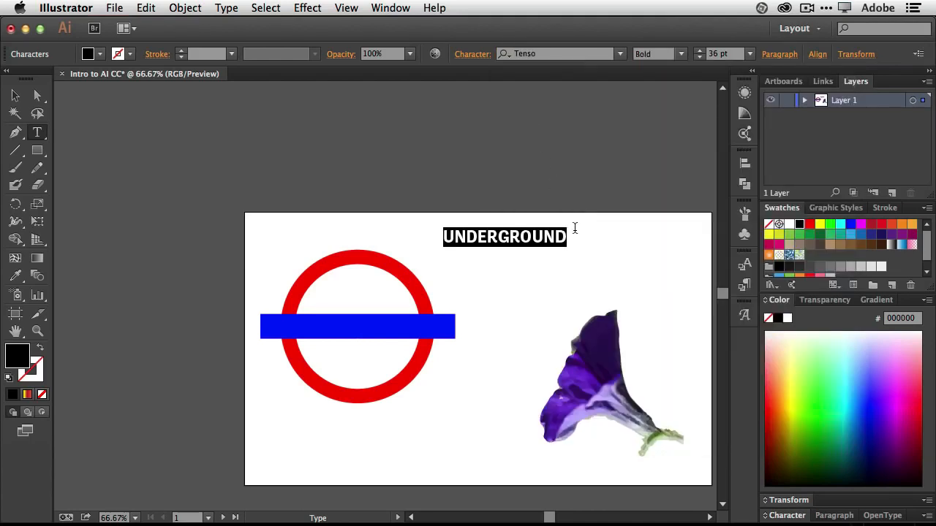
Move the UNDERGROUND text onto the middle of the blue bar, fill it white and deselect it.
left_click(15, 95)
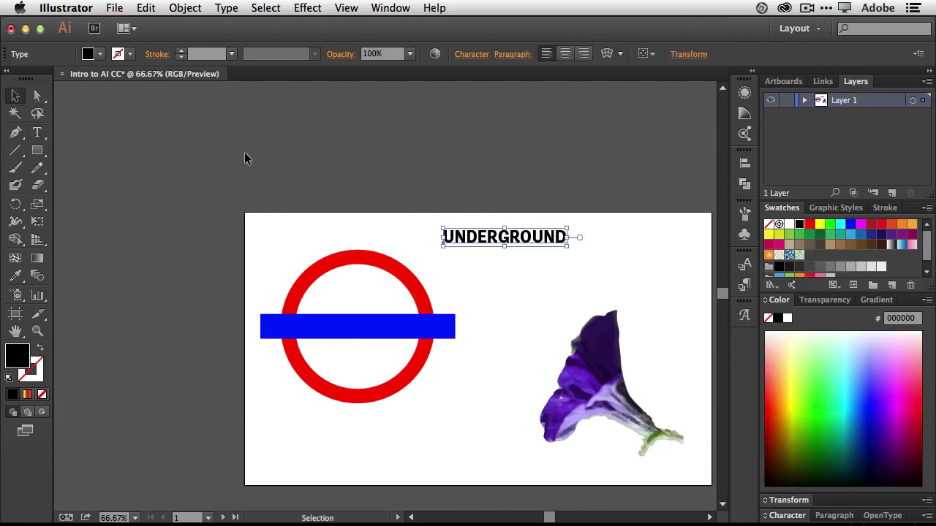
left_click_drag(510, 238, 366, 329)
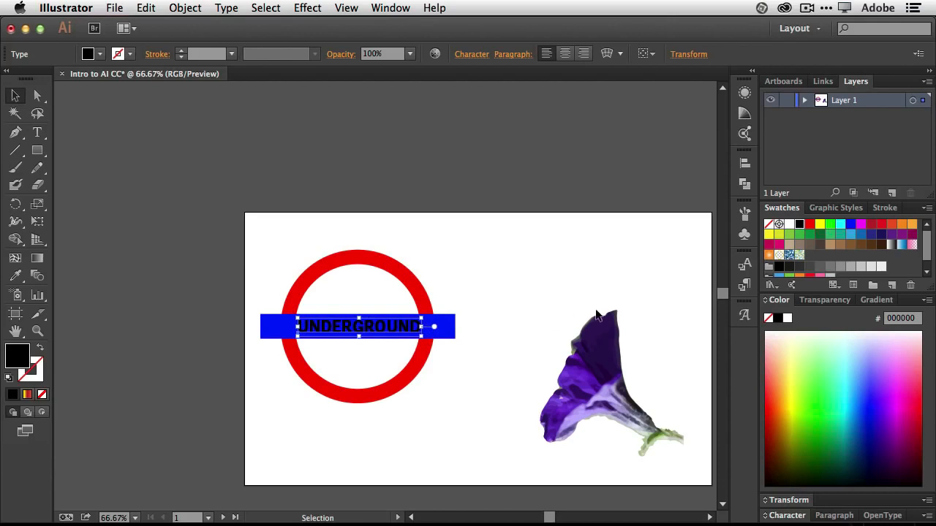
left_click(790, 225)
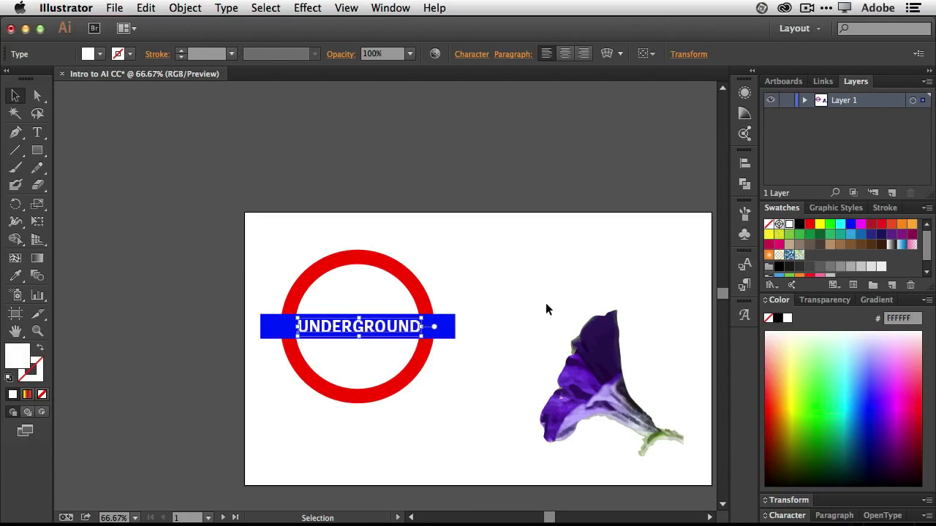
left_click(504, 301)
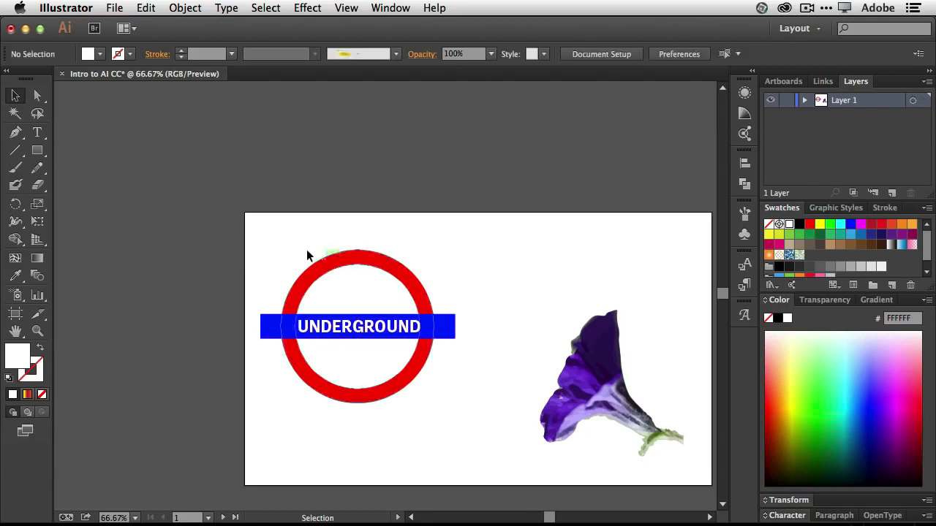
Select the ring, bar and text together and rotate them slightly counterclockwise with Free Transform.
left_click_drag(251, 234, 479, 412)
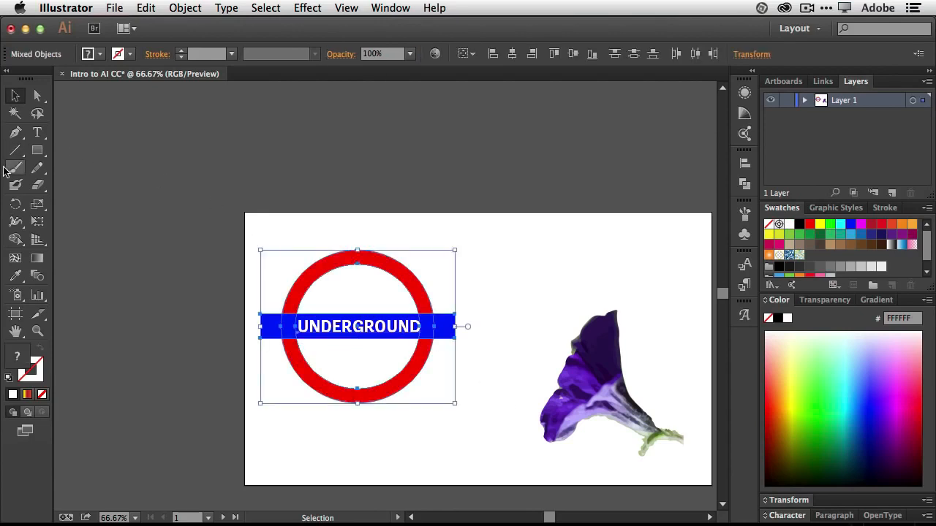
left_click(38, 223)
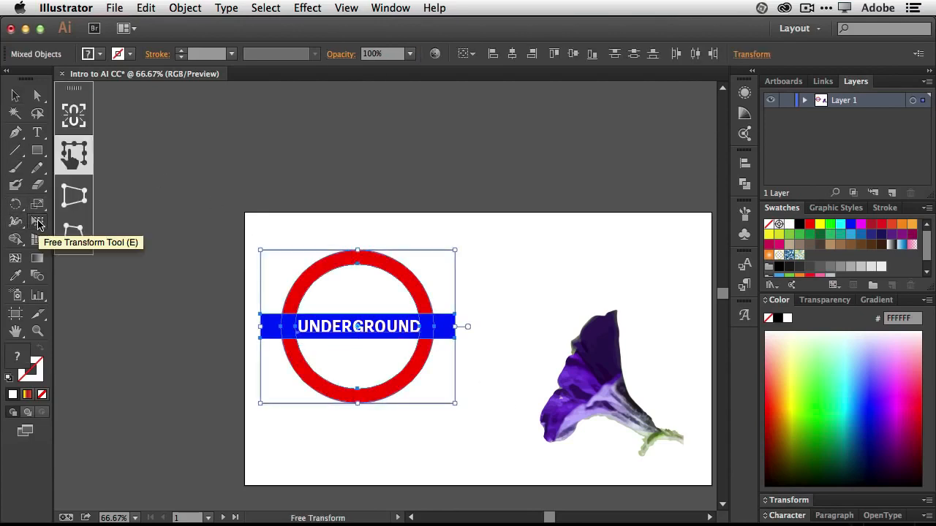
left_click_drag(480, 247, 456, 234)
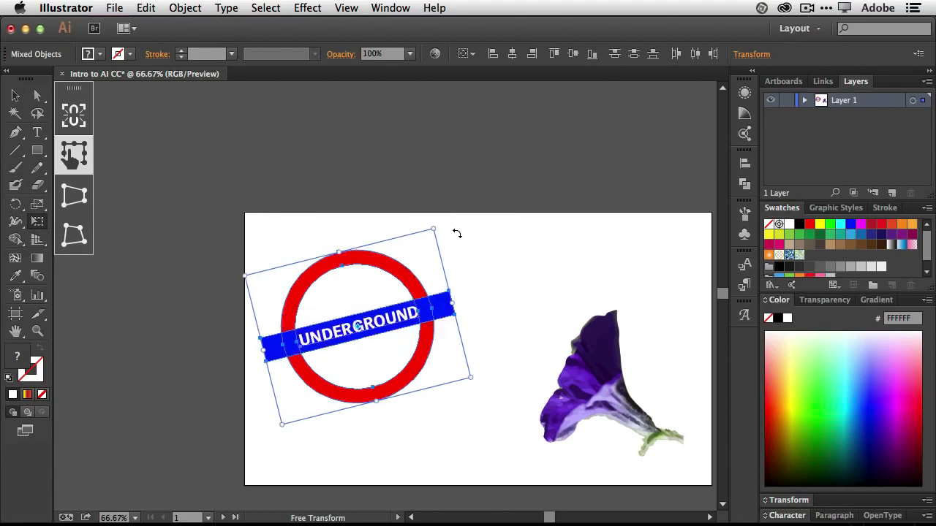
Try a slight perspective distortion on the rotated logo, undo it and deselect the artwork.
left_click(73, 196)
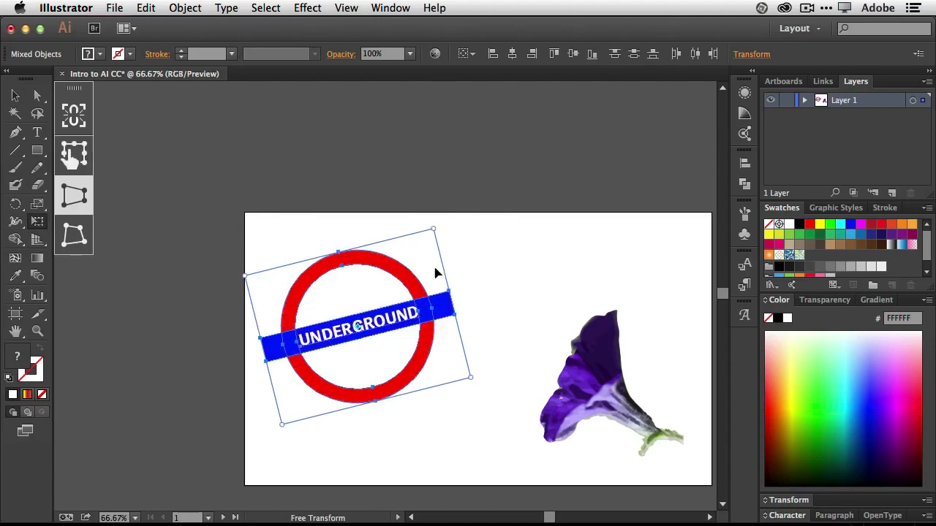
mouse_move(436, 231)
left_mouse_down()
mouse_move(429, 255)
mouse_move(435, 236)
left_mouse_up()
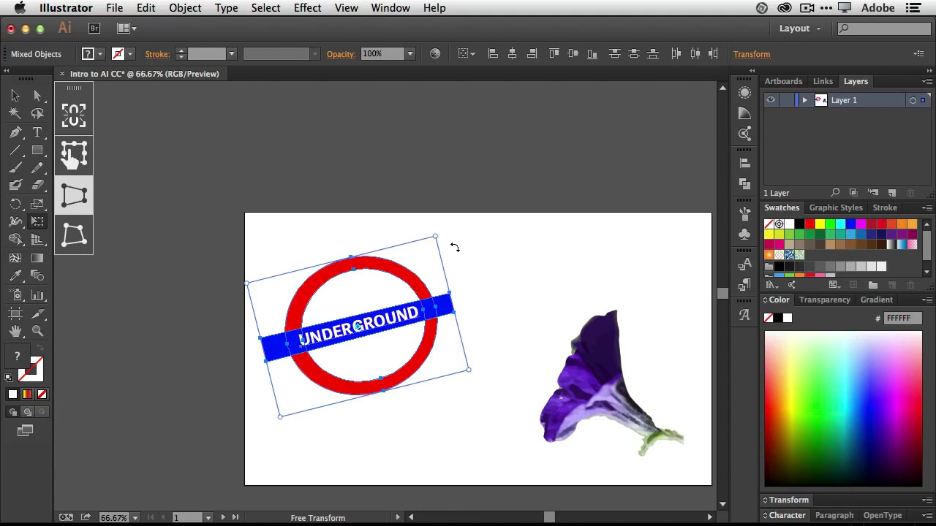
key("super+z")
key("v")
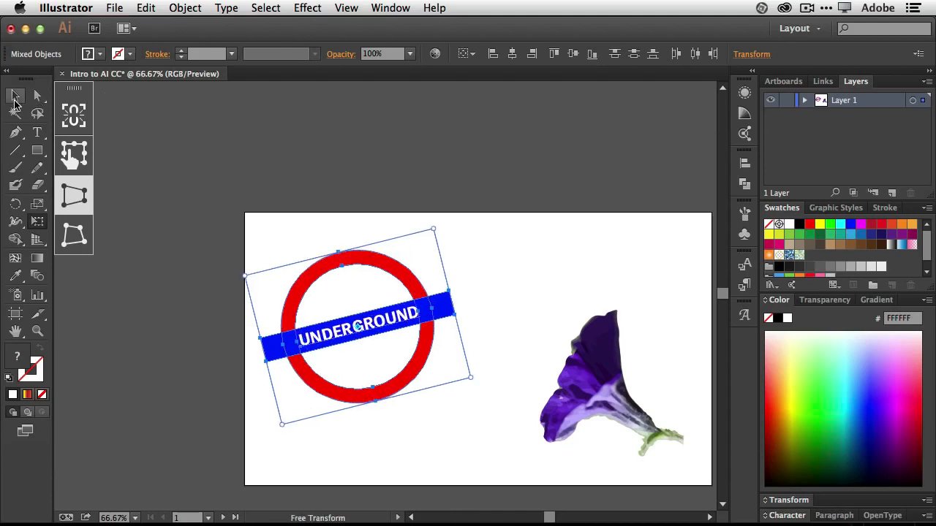
left_click(490, 279)
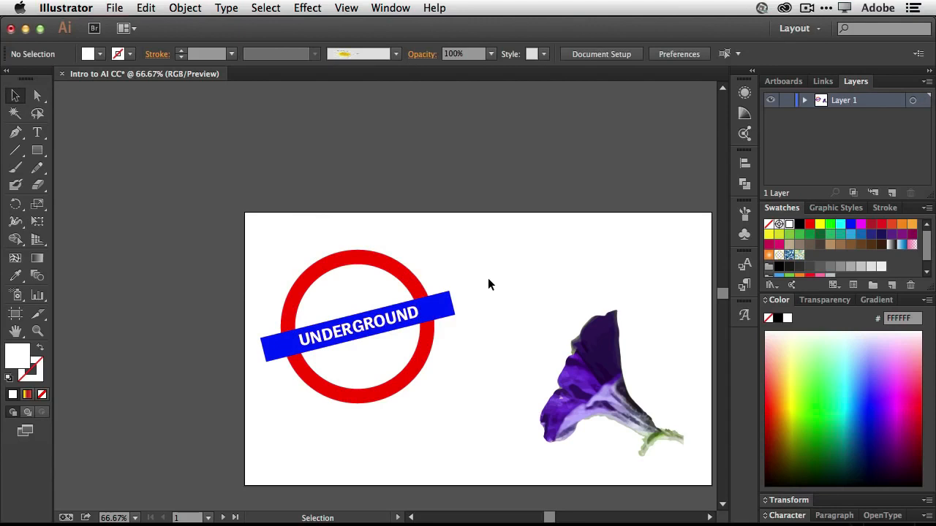
Draw a text frame above the flower, beside the logo, and enter the word "Touch" in it.
left_click(38, 134)
left_click_drag(481, 237, 636, 300)
type("Tour")
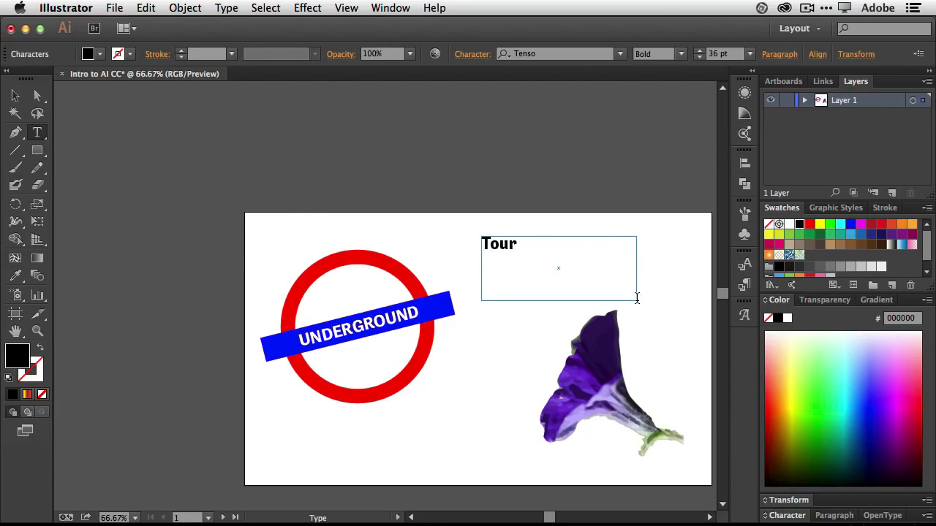
type("c")
key("BackSpace")
key("BackSpace")
type("ch")
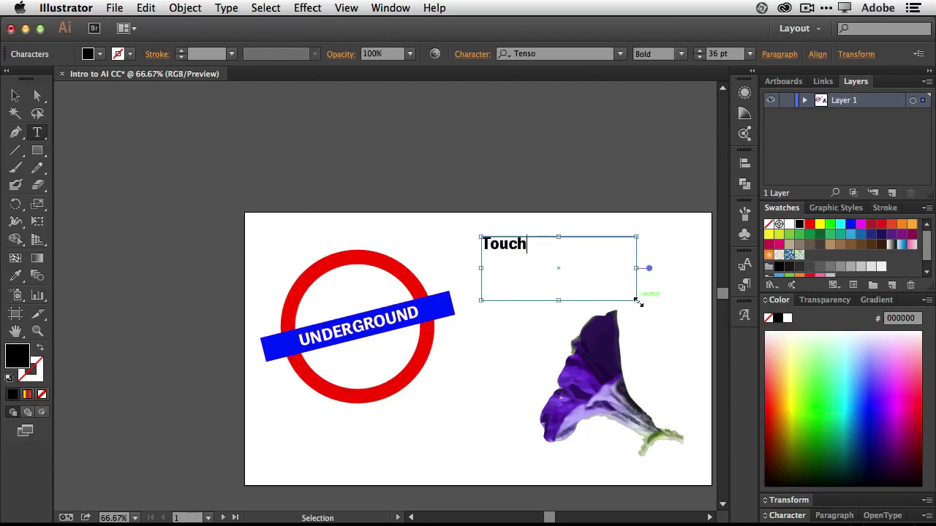
Set the whole Touch text to 72 pt and enlarge it further to 300 pt.
key("super+a")
left_click(750, 54)
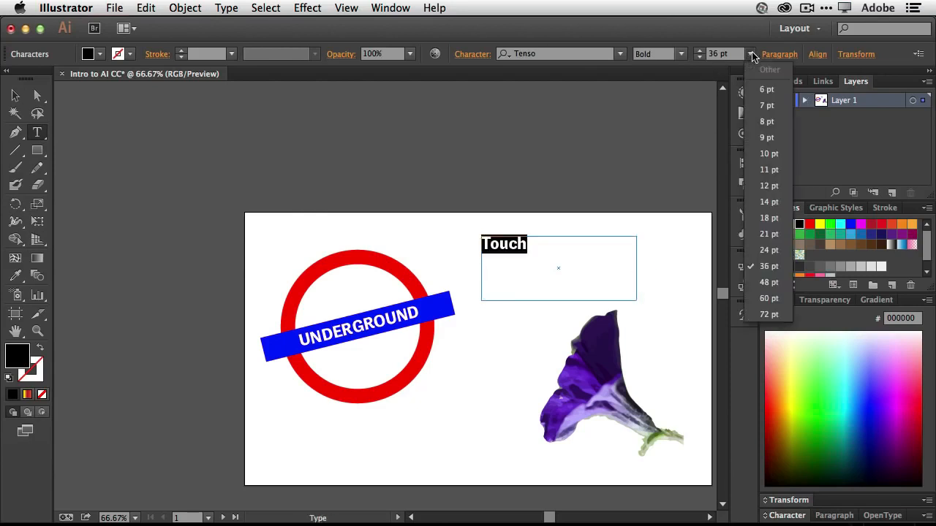
left_click(767, 315)
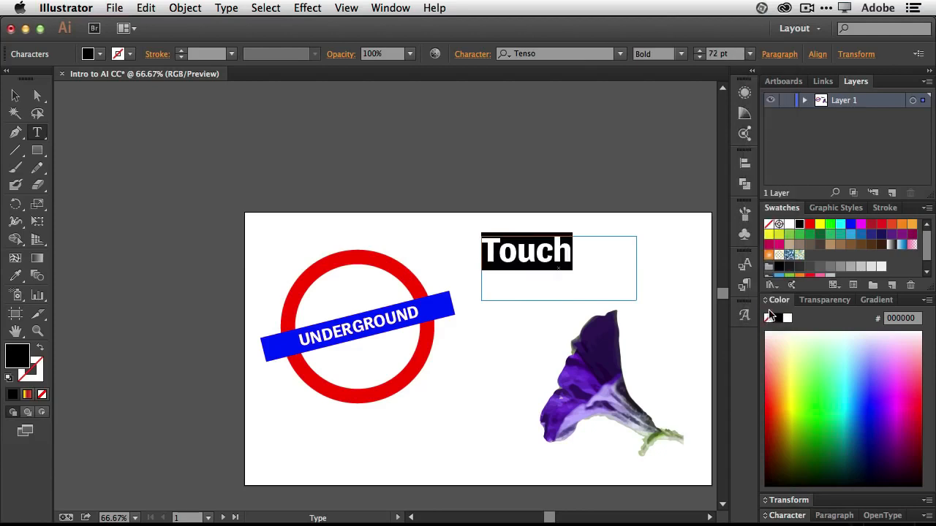
left_click(718, 54)
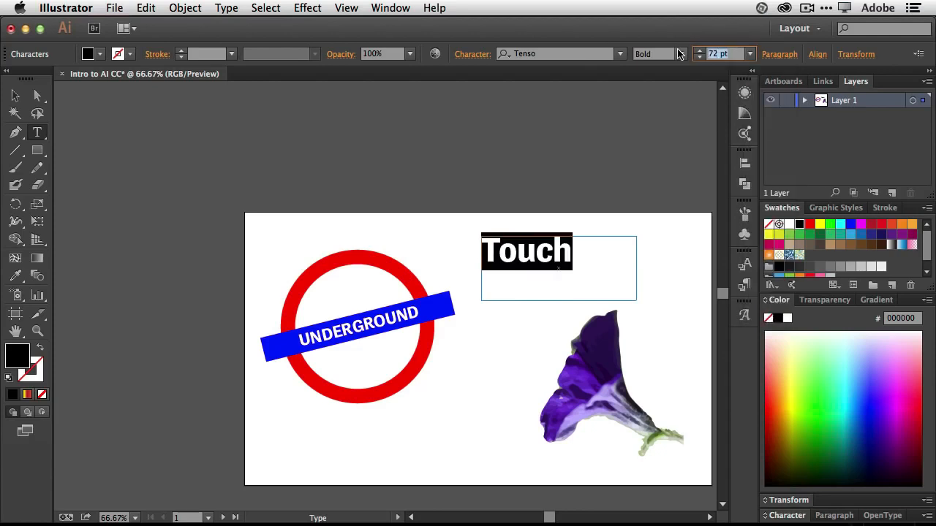
type("300")
key("Return")
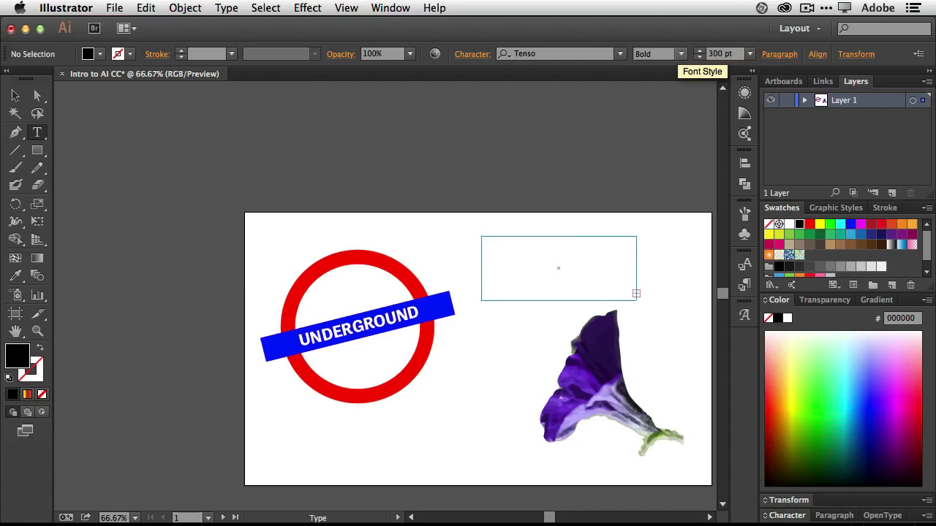
Enlarge the Touch frame to fit the whole word across the artboard's lower part and fill the text red (ED1C24).
left_click(14, 95)
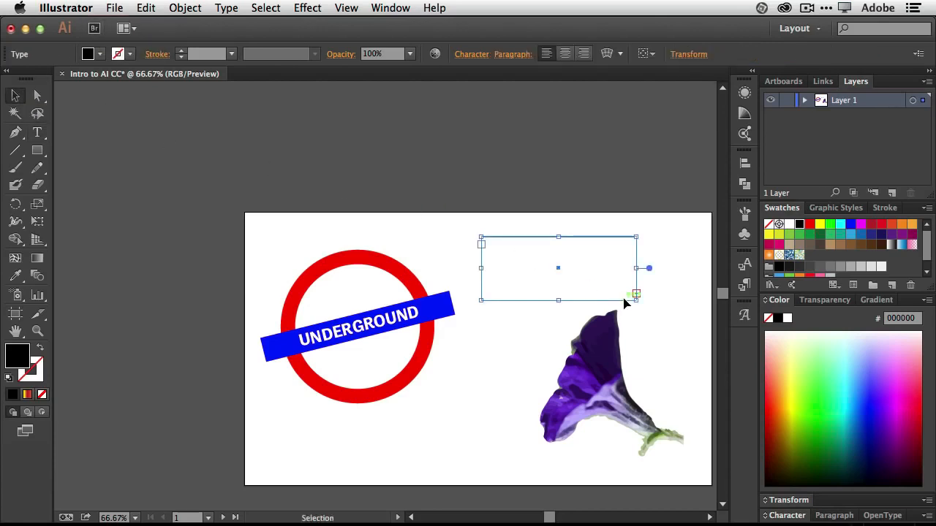
left_click_drag(636, 300, 707, 343)
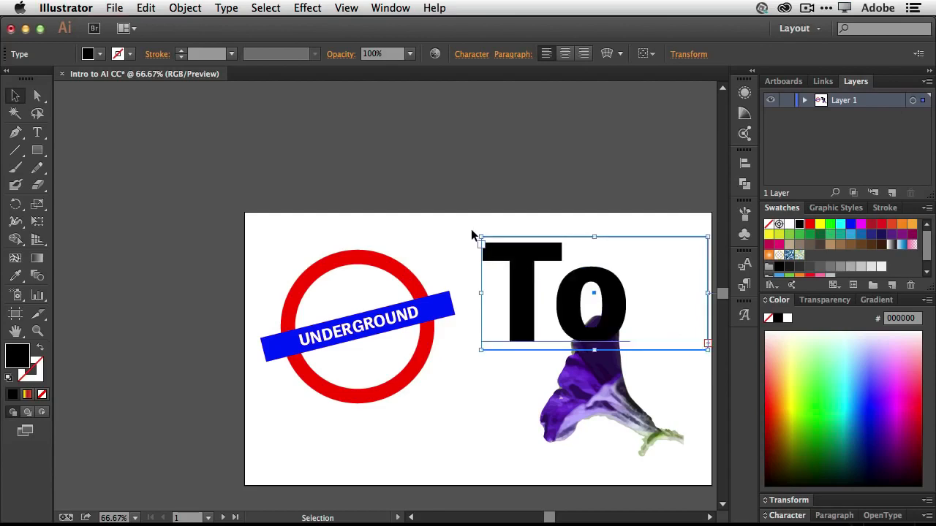
left_click_drag(481, 236, 299, 236)
left_click_drag(463, 347, 437, 475)
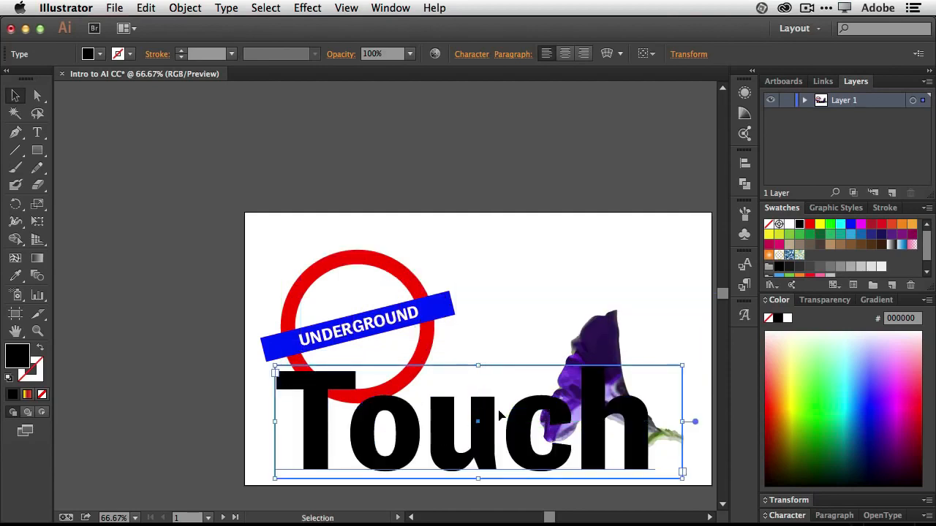
left_click(881, 225)
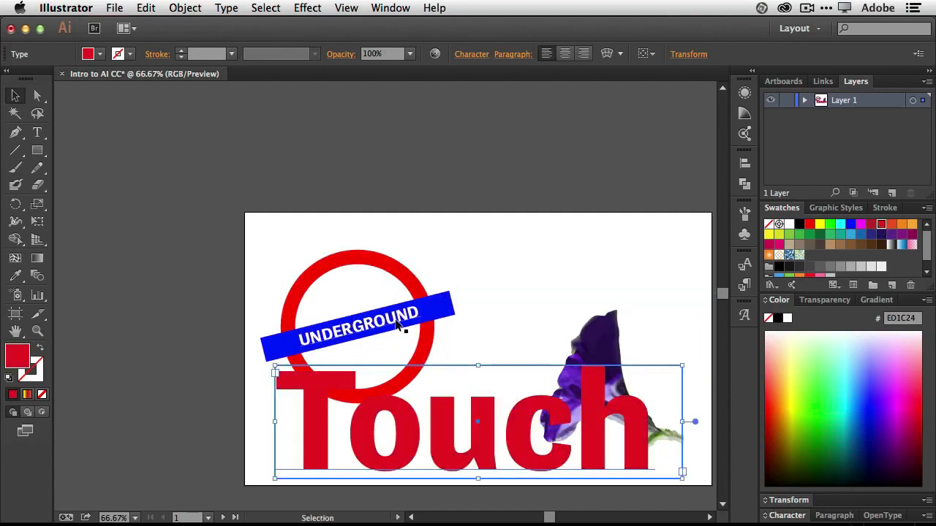
Move the logo and Touch text up together, and lower the Touch text so it sits below the logo's ring.
left_click_drag(258, 248, 416, 307)
left_click(679, 291)
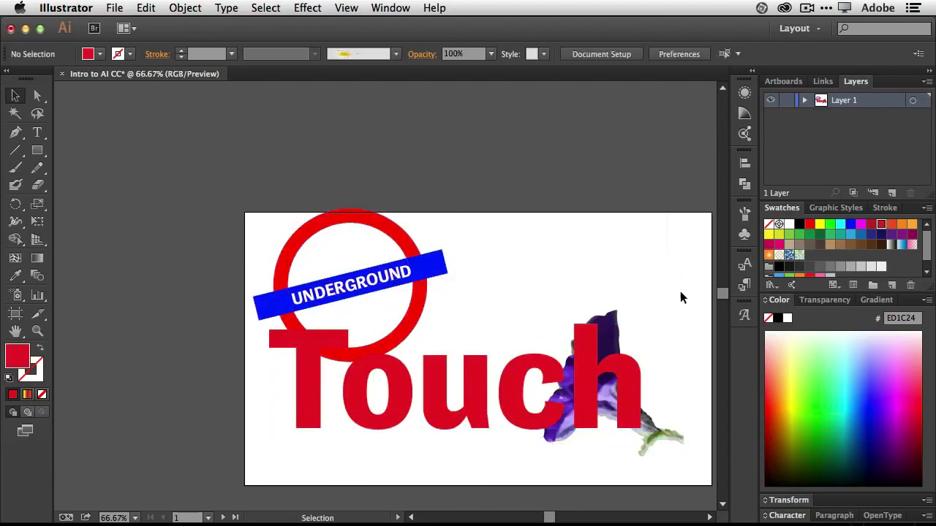
left_click(569, 364)
left_click_drag(581, 361, 585, 406)
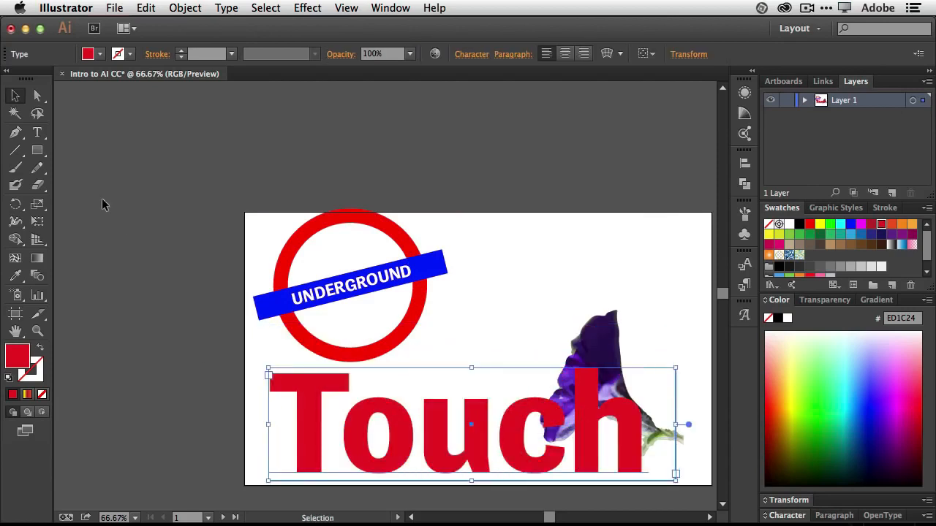
With the Touch Type tool, move the letter o closer to the T, scale it down slightly and rotate it slightly counterclockwise.
left_click(38, 134)
left_click_drag(38, 134, 117, 238)
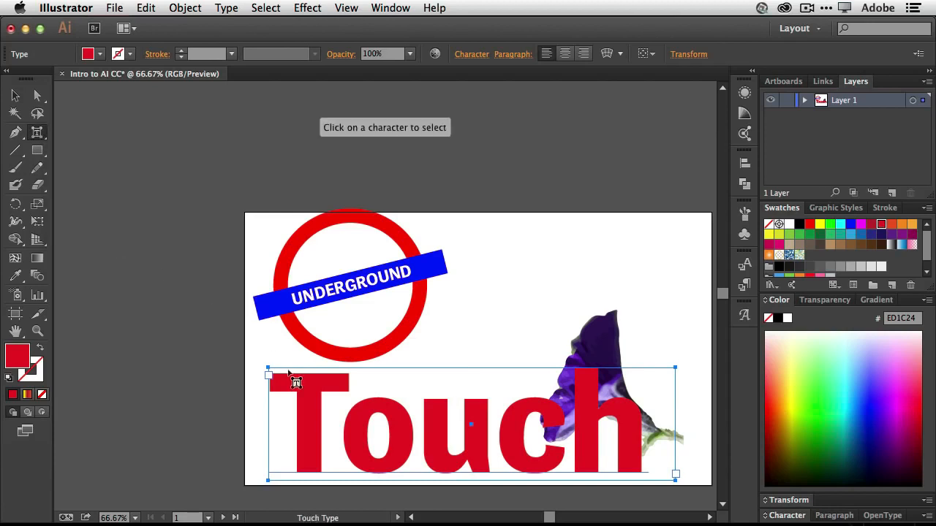
left_click(318, 425)
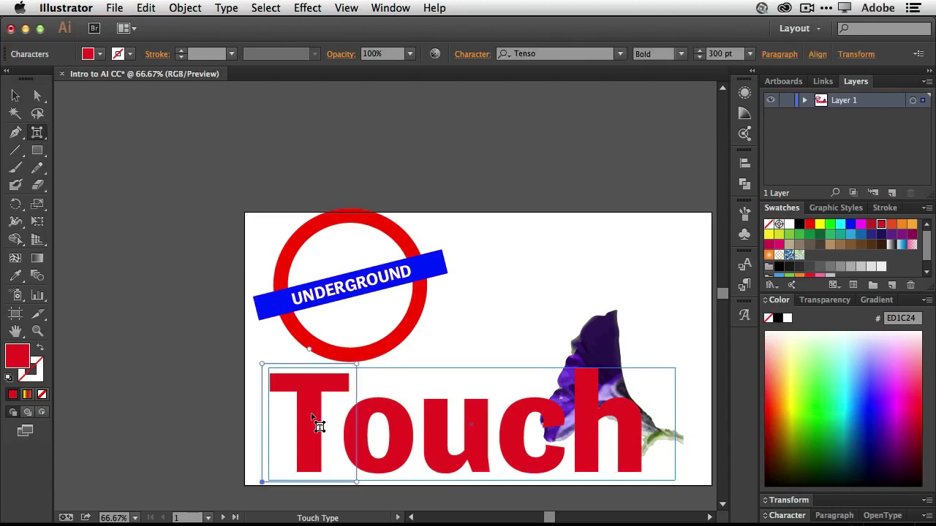
left_click(382, 420)
left_click_drag(382, 420, 364, 412)
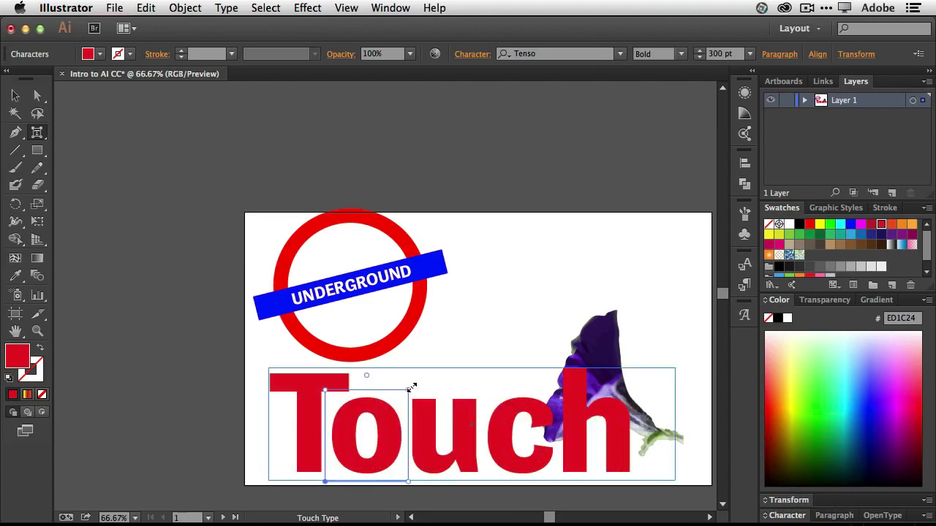
left_click_drag(407, 389, 362, 386)
left_click_drag(392, 420, 381, 421)
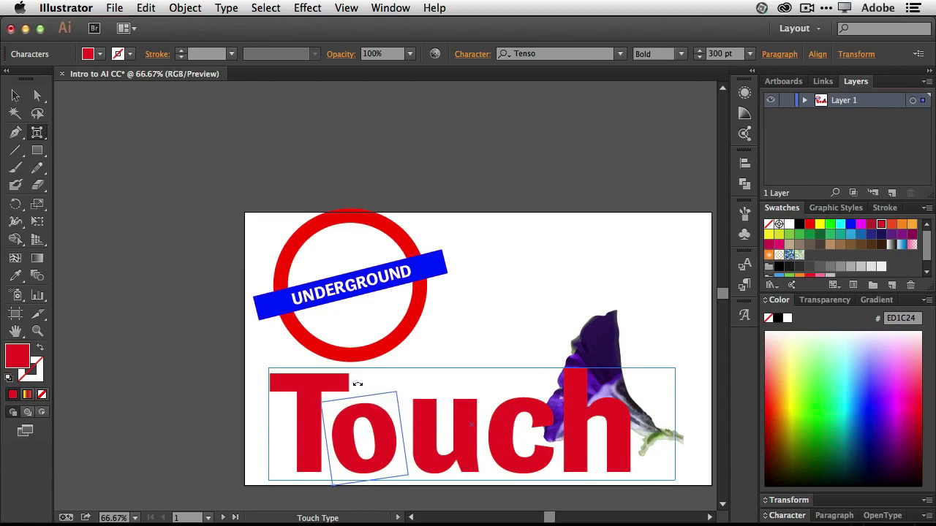
left_click_drag(359, 383, 381, 419)
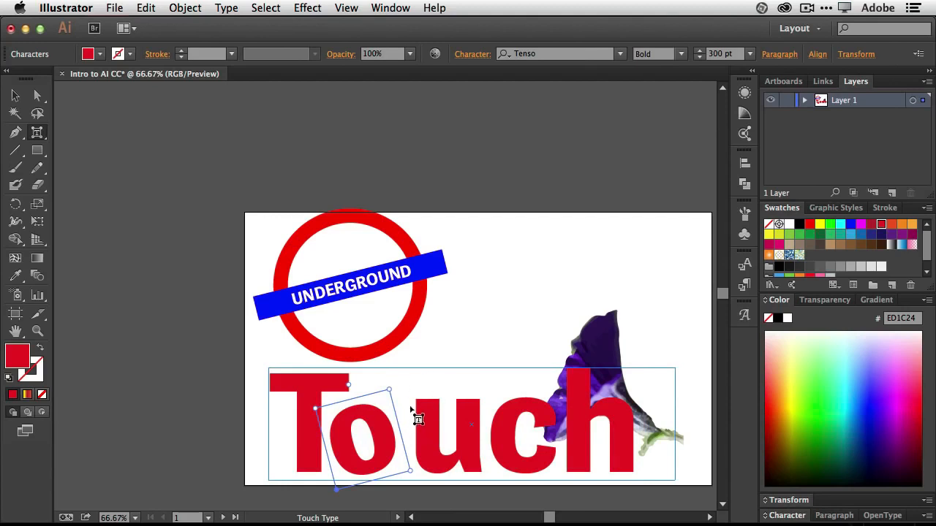
left_click(478, 343)
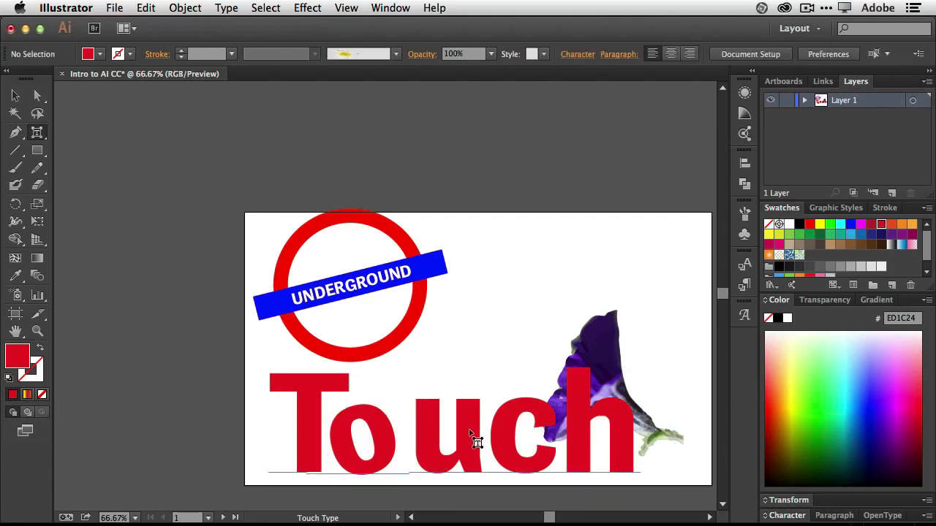
Raise the letter u and move it closer to the o, and narrow the letter c.
mouse_move(476, 439)
left_mouse_down()
mouse_move(457, 421)
mouse_move(485, 435)
left_mouse_up()
left_click(487, 435)
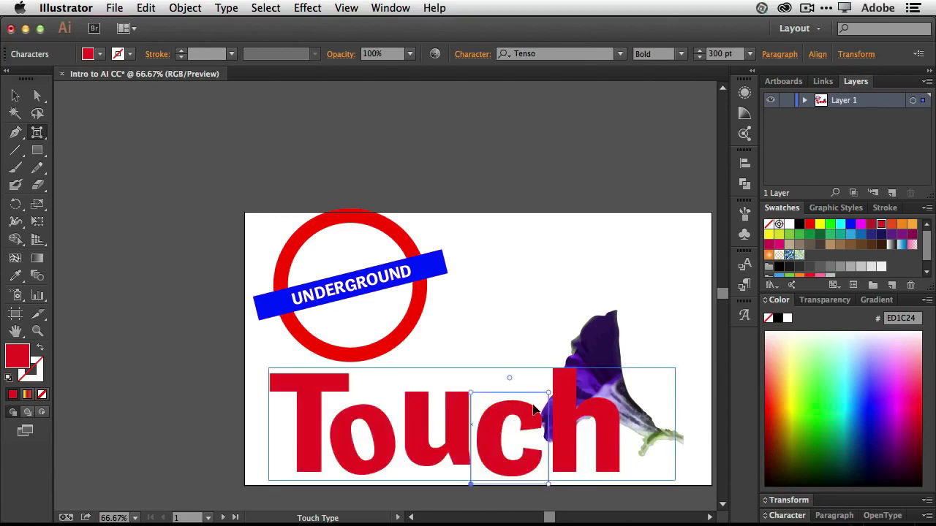
left_click_drag(548, 484, 526, 485)
Stretch the letter h of Touch taller and make it narrower.
left_click(555, 453)
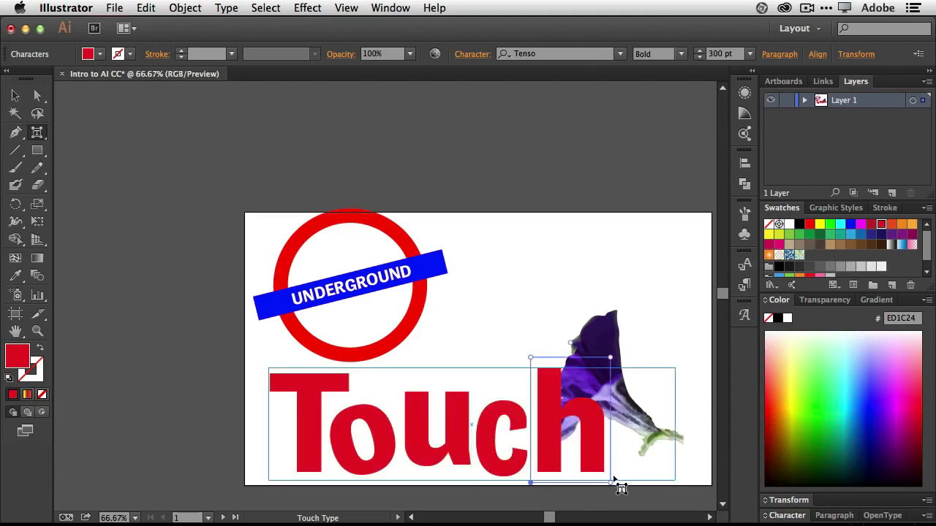
left_click_drag(534, 359, 531, 340)
left_click_drag(610, 484, 593, 484)
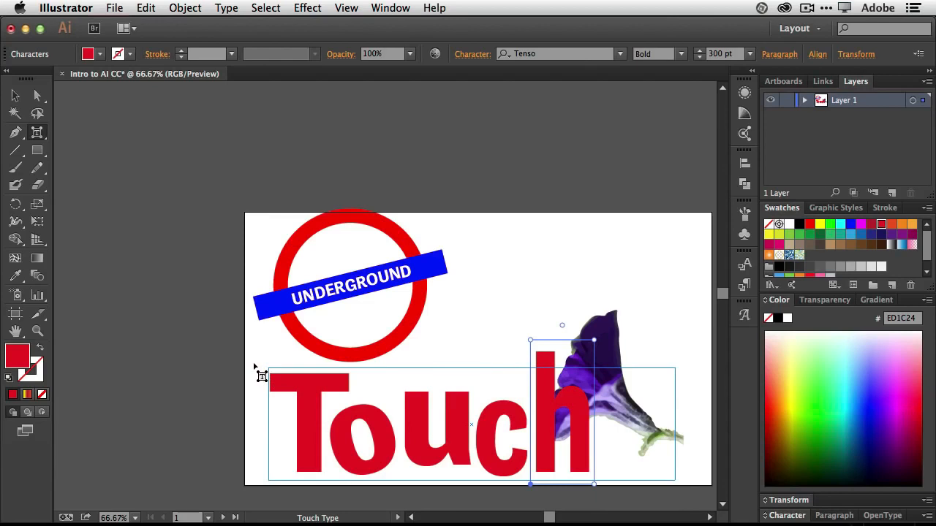
Select all characters of the Touch text with the Type tool and fill them blue (0000FF).
left_click(40, 133)
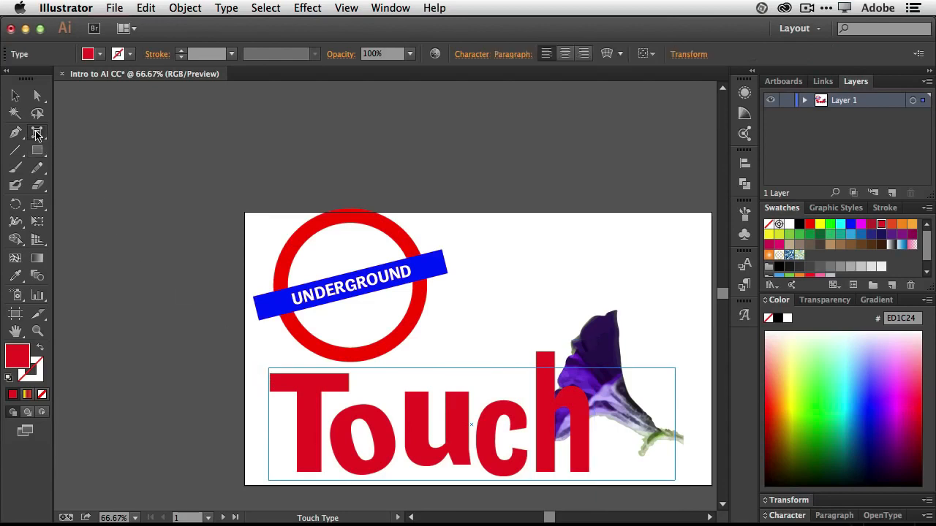
left_click_drag(41, 133, 90, 134)
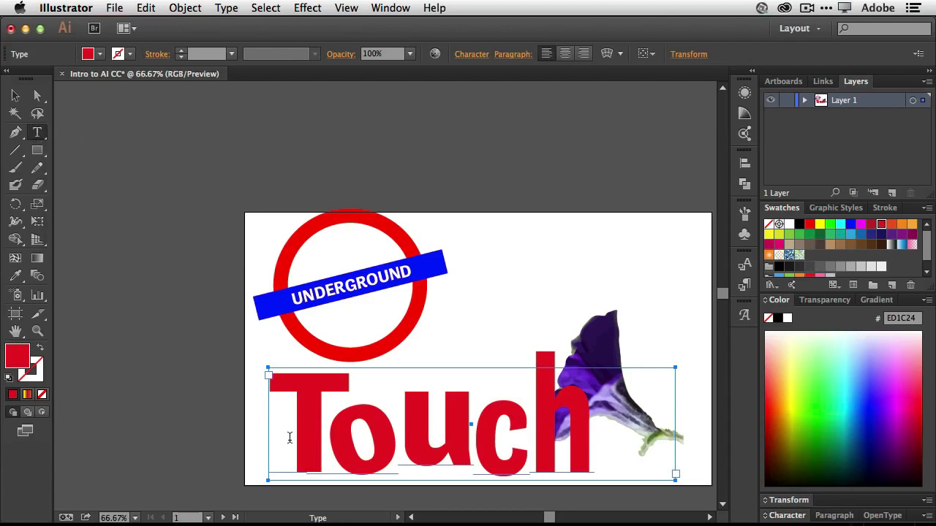
left_click_drag(289, 437, 257, 442)
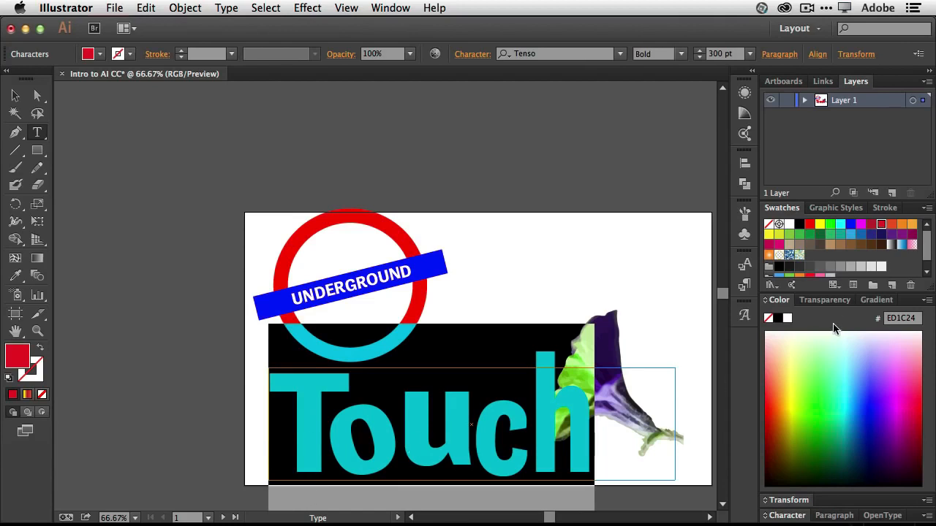
left_click(849, 224)
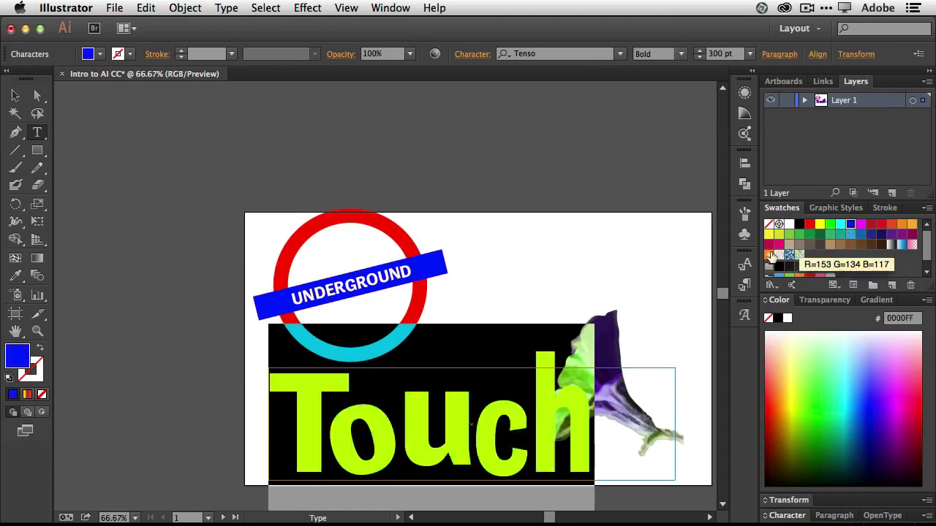
left_click(15, 95)
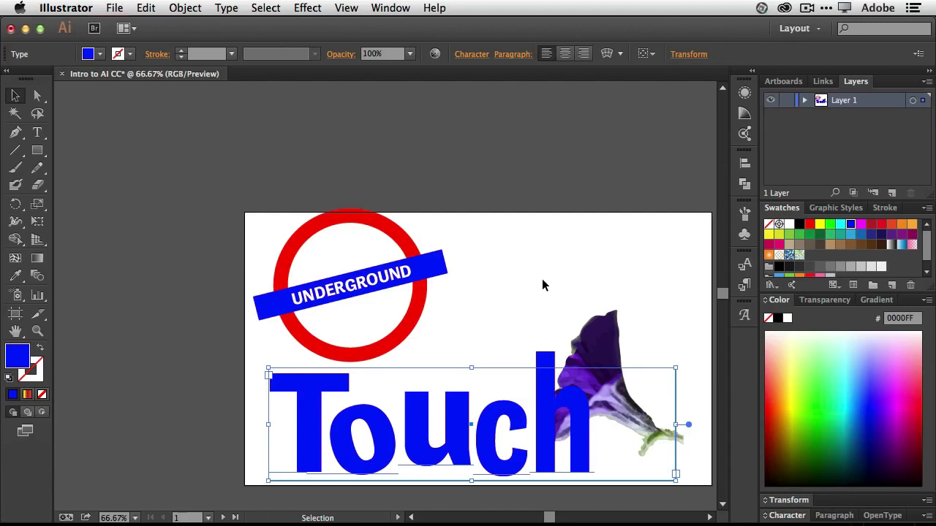
Move the flower up beside the logo, clear of most of the Touch text, and select the text.
left_click(598, 347)
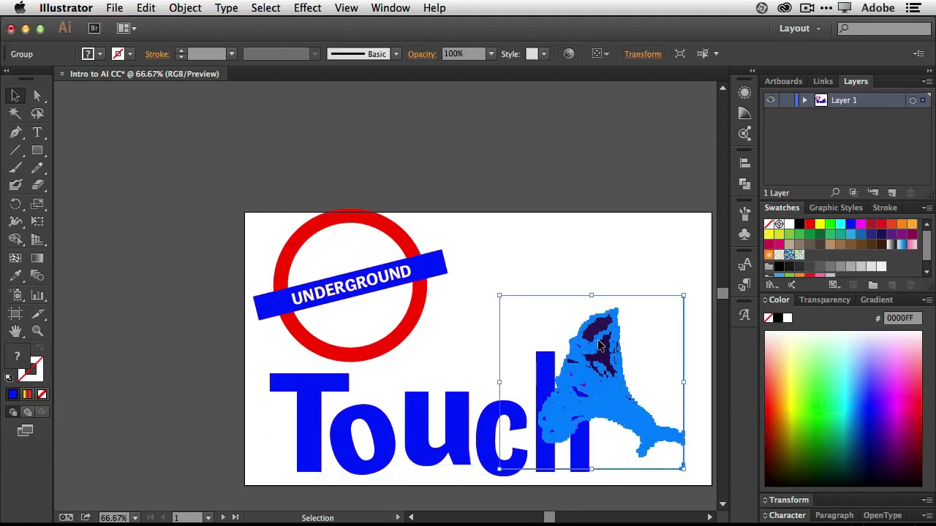
left_click_drag(598, 347, 530, 259)
left_click(412, 356)
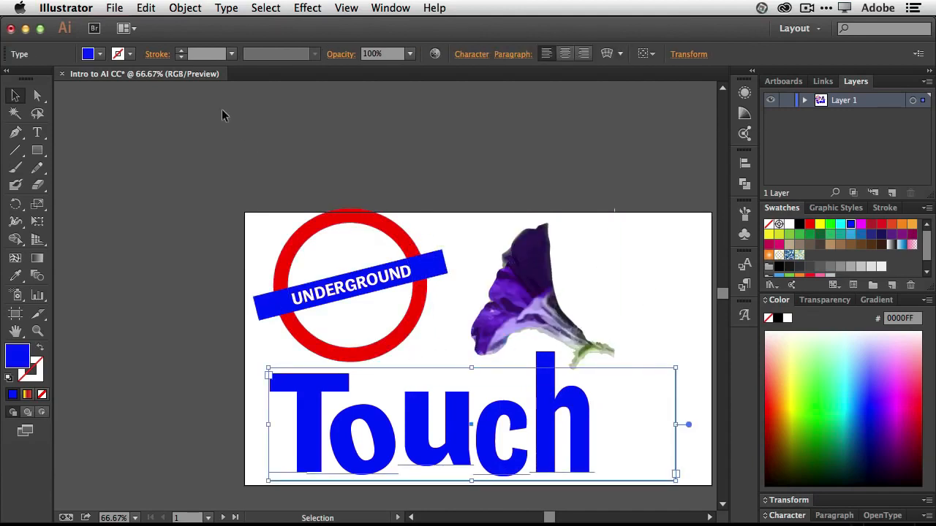
Examine the Illustrator versions offered when saving Intro to AI CC.ai to the Desktop, and leave without saving.
left_click(117, 8)
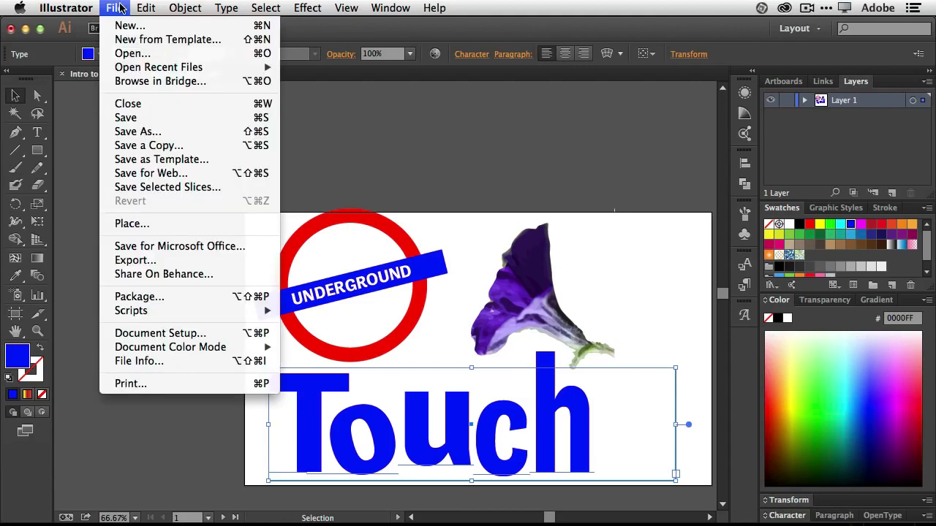
left_click(155, 119)
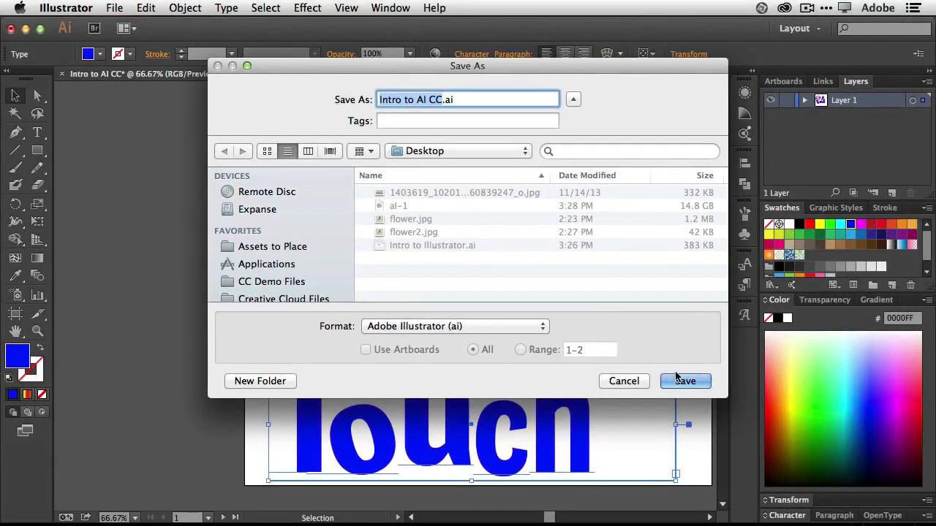
left_click(685, 381)
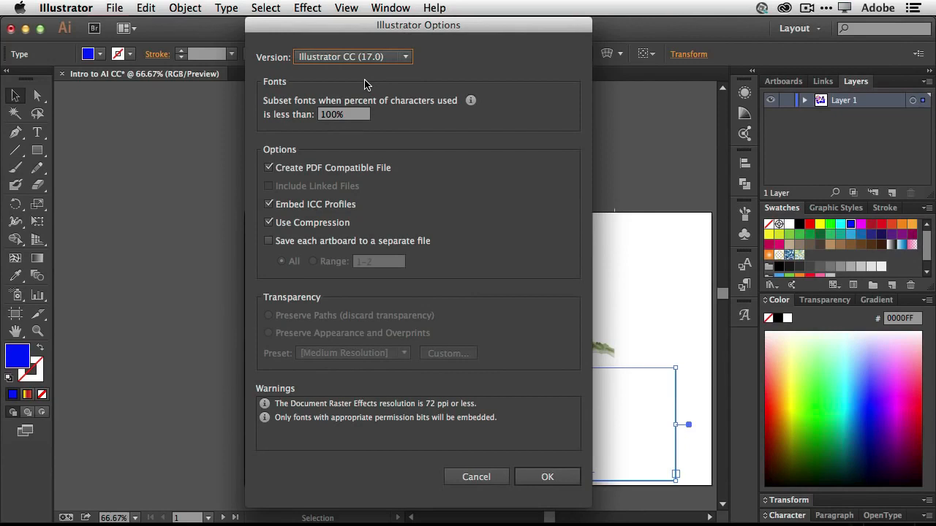
left_click(401, 60)
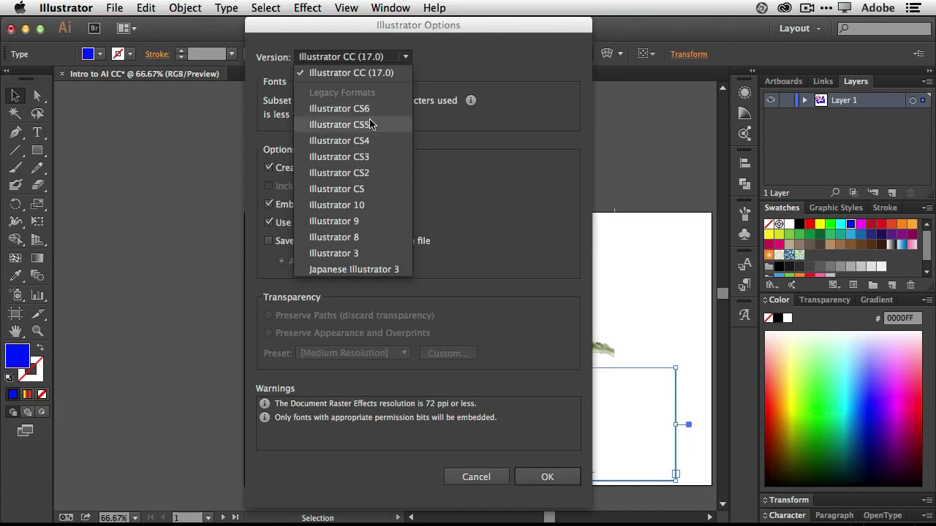
left_click(457, 150)
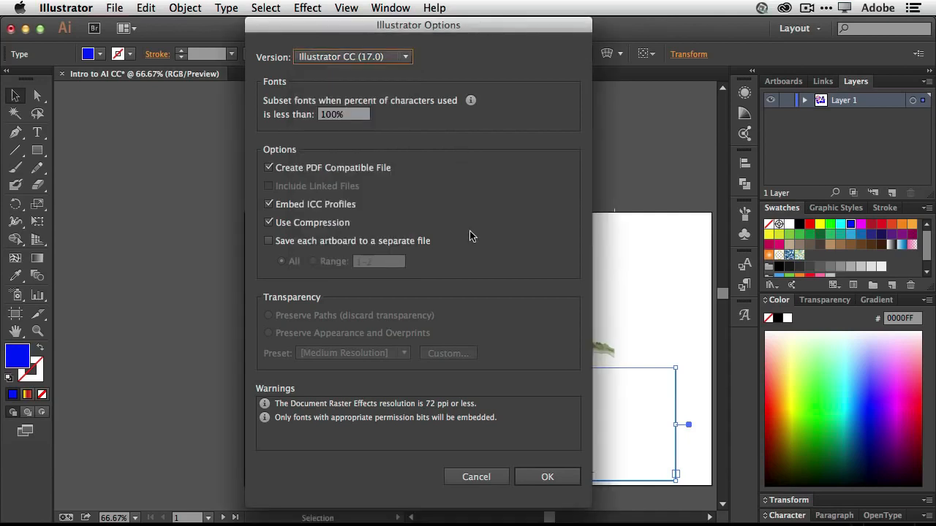
left_click(490, 477)
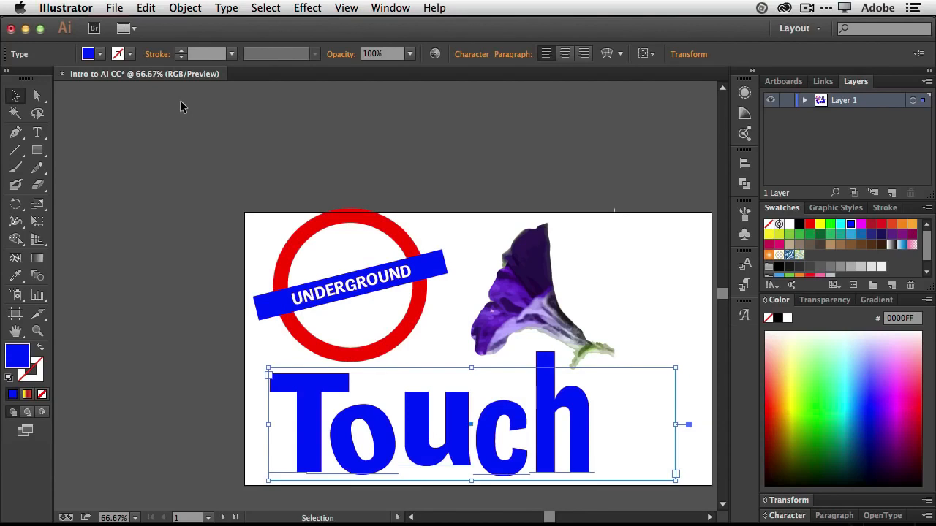
Try saving the document under the Illustrator EPS (eps) format, and cancel the save.
left_click(115, 8)
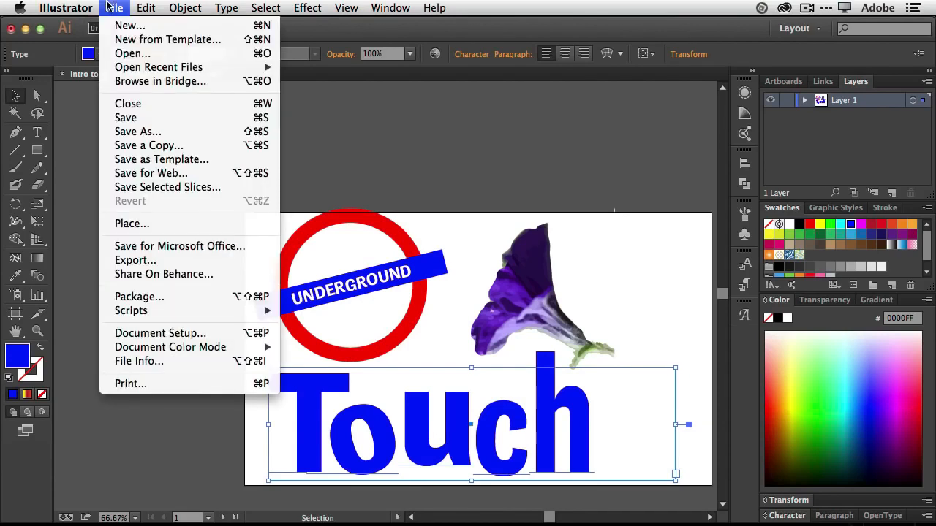
left_click(164, 132)
left_click(439, 327)
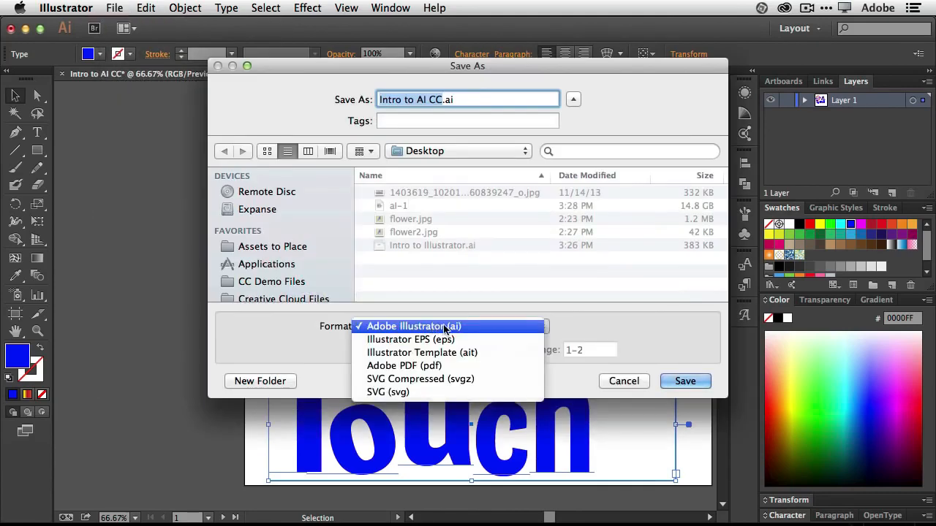
left_click(452, 340)
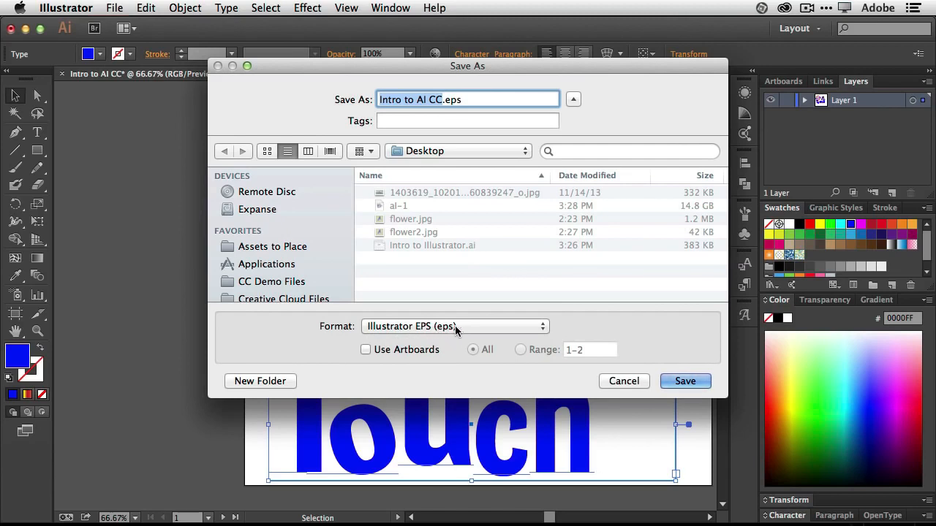
left_click(624, 381)
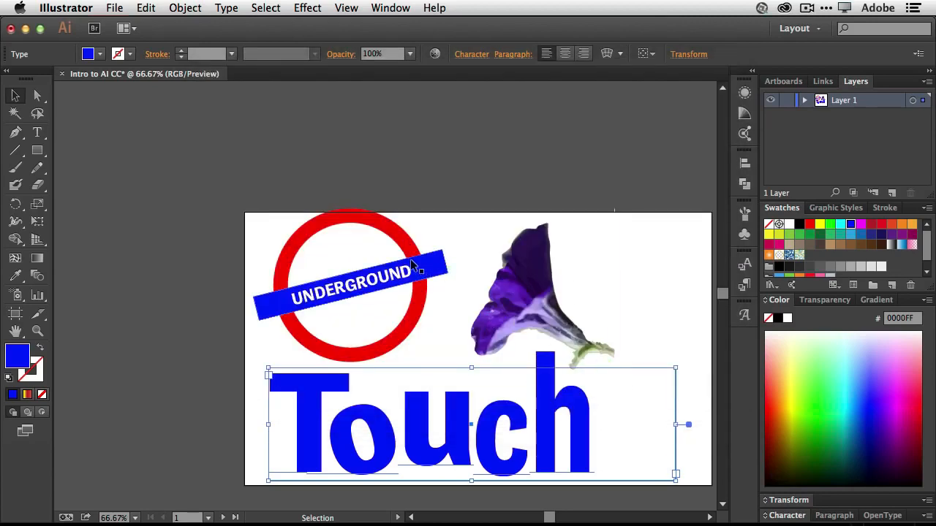
Try a Save for Web export at 600 px width with the PNG-24 preset, and cancel it.
left_click(113, 8)
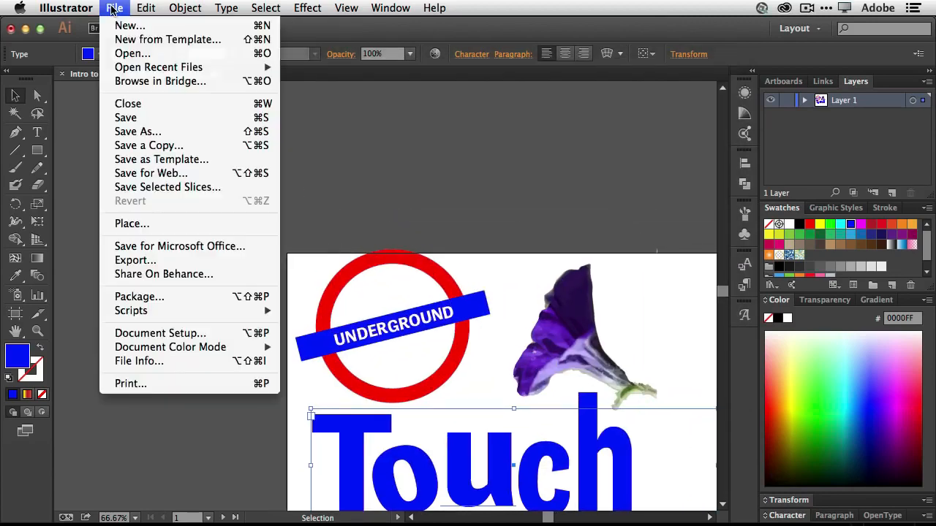
left_click(148, 176)
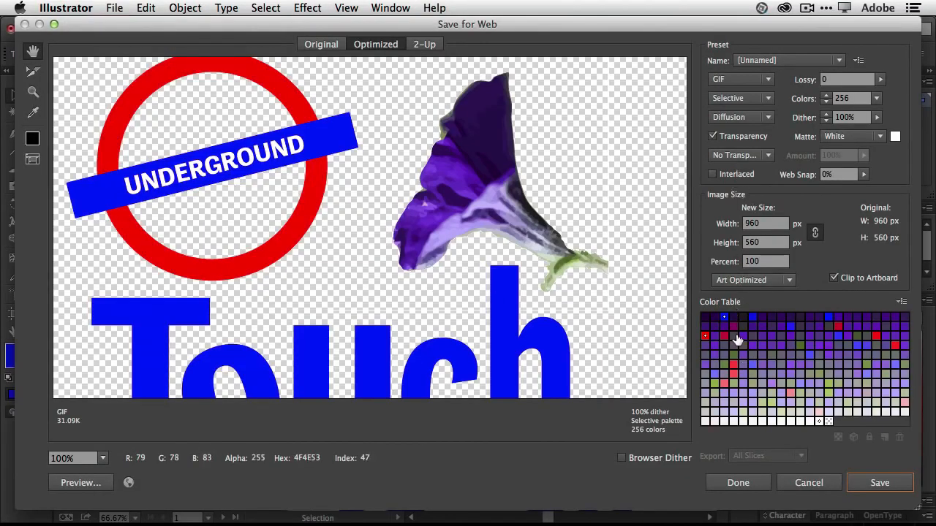
left_click(762, 227)
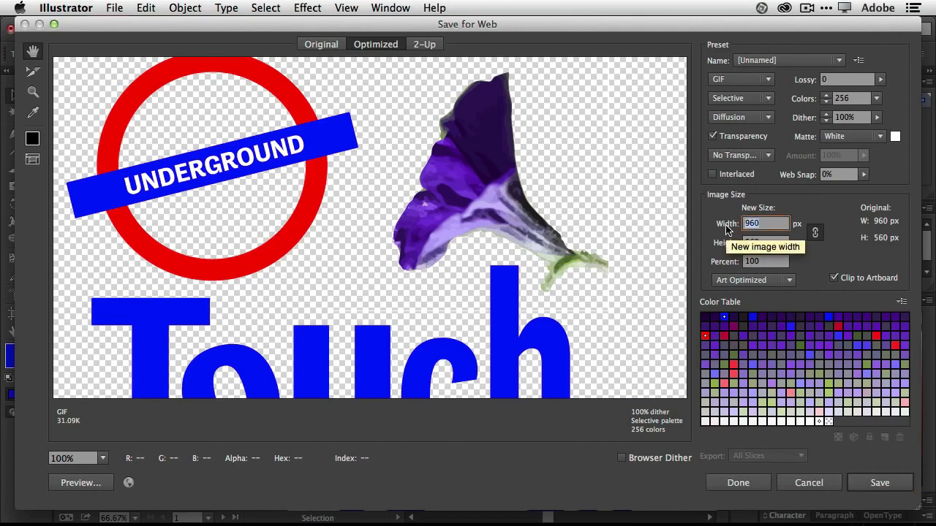
type("600")
key("Tab")
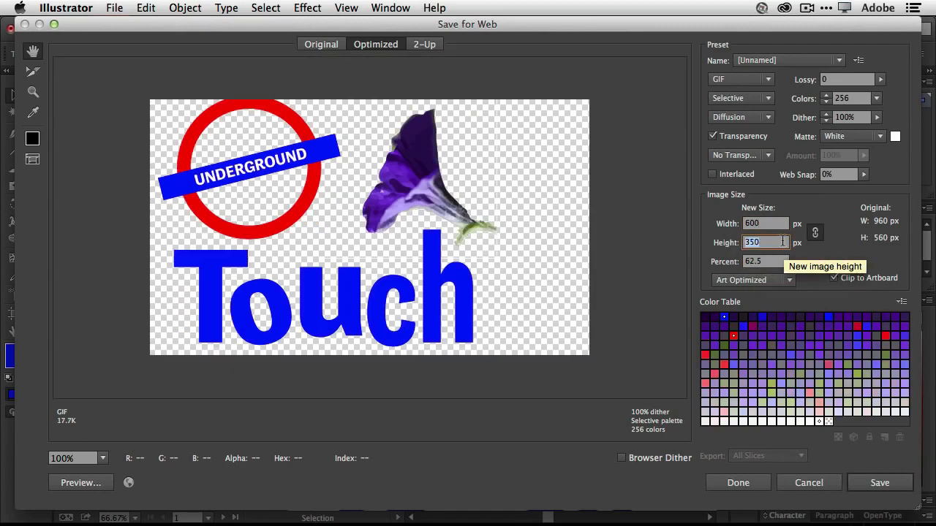
left_click(764, 60)
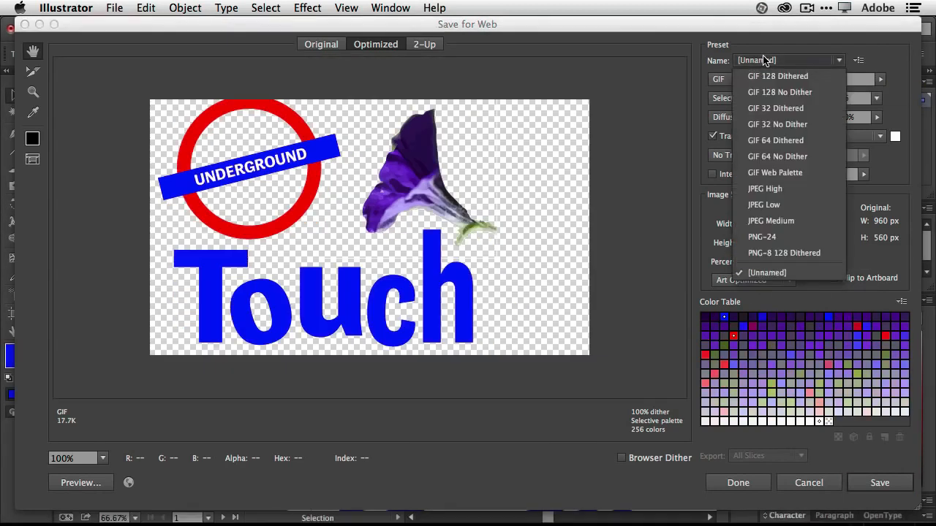
left_click(779, 235)
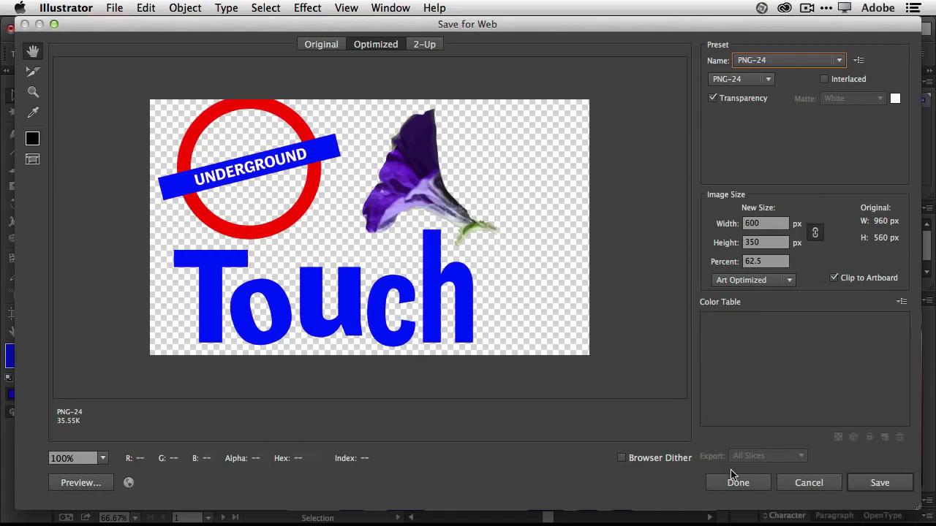
left_click(799, 483)
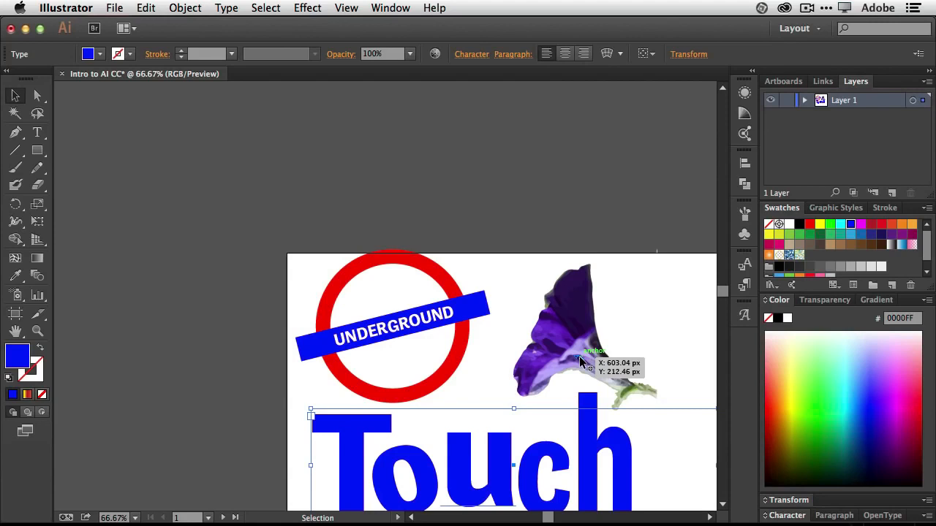
Save the document to the Desktop as Intro to AI CC.ai in Adobe Illustrator format, version Illustrator CC (17.0).
scroll(580, 361, "down", 3)
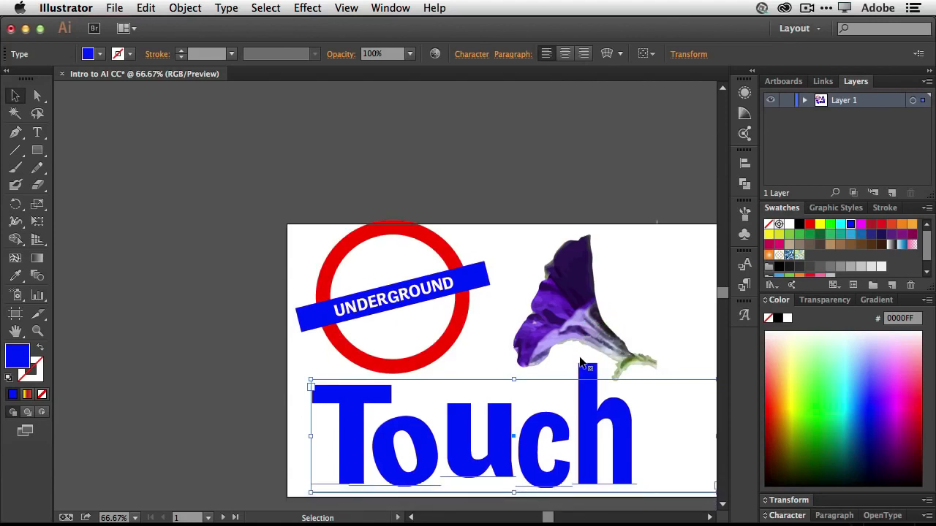
scroll(580, 361, "right", 3)
scroll(579, 356, "down", 1)
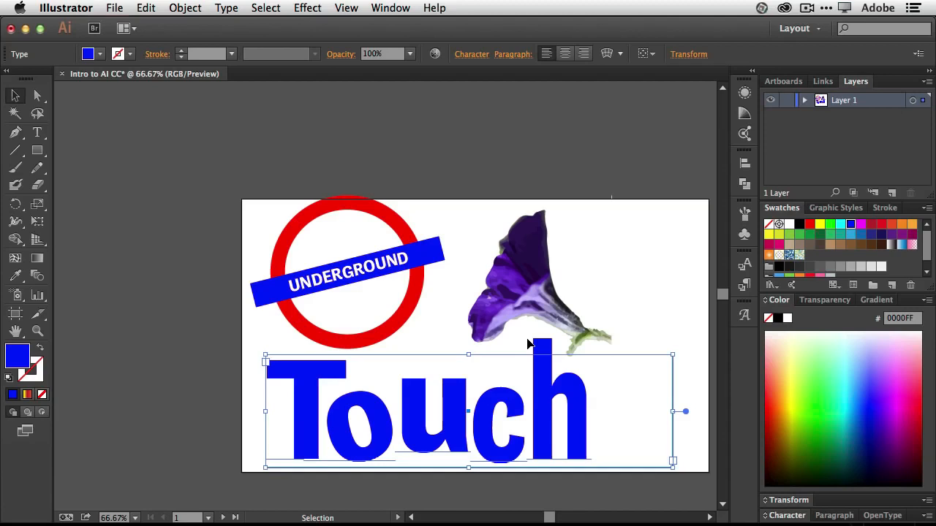
left_click(110, 9)
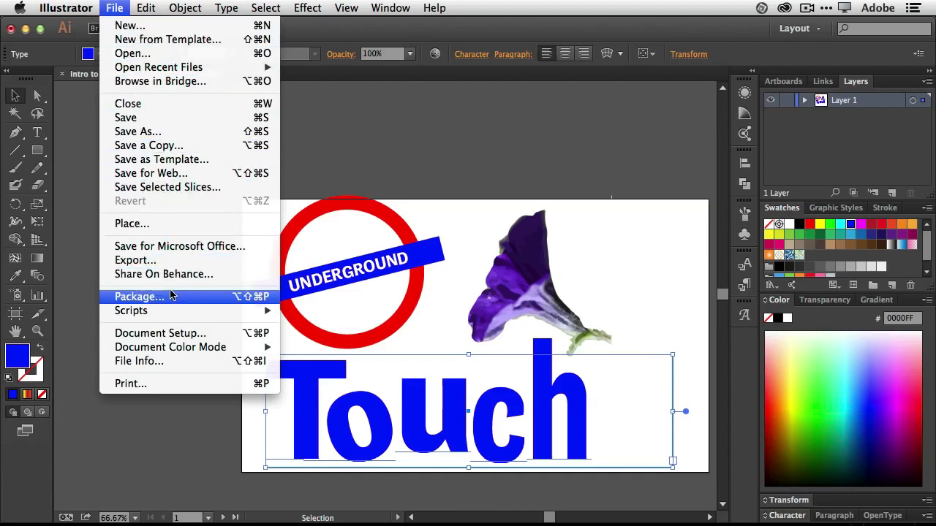
left_click(163, 119)
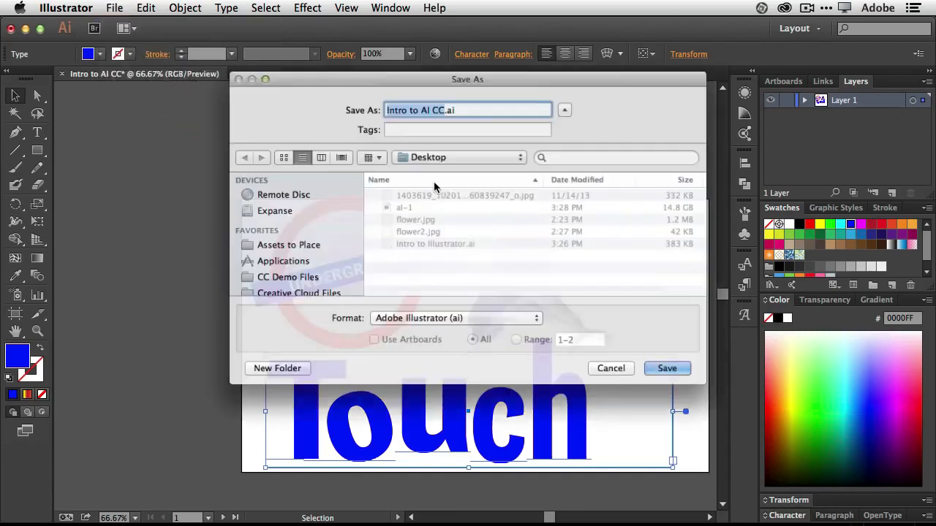
left_click(669, 369)
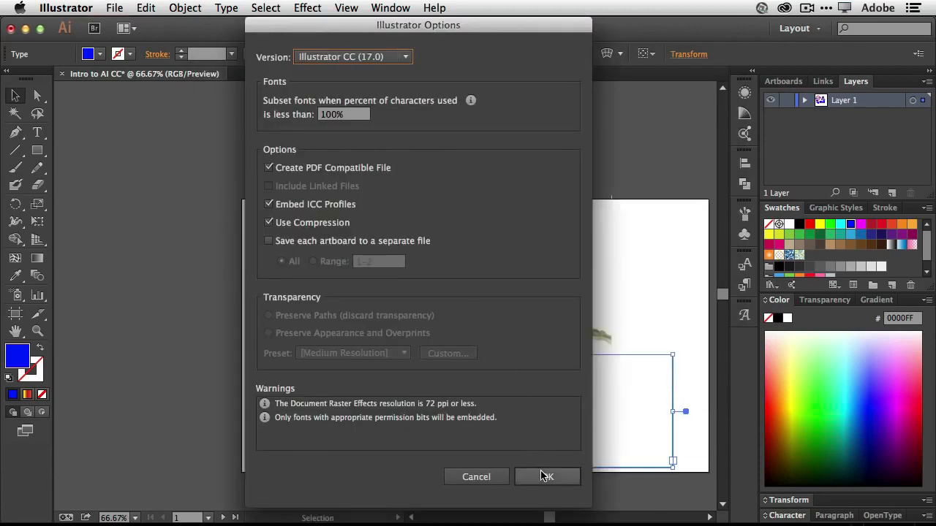
left_click(547, 476)
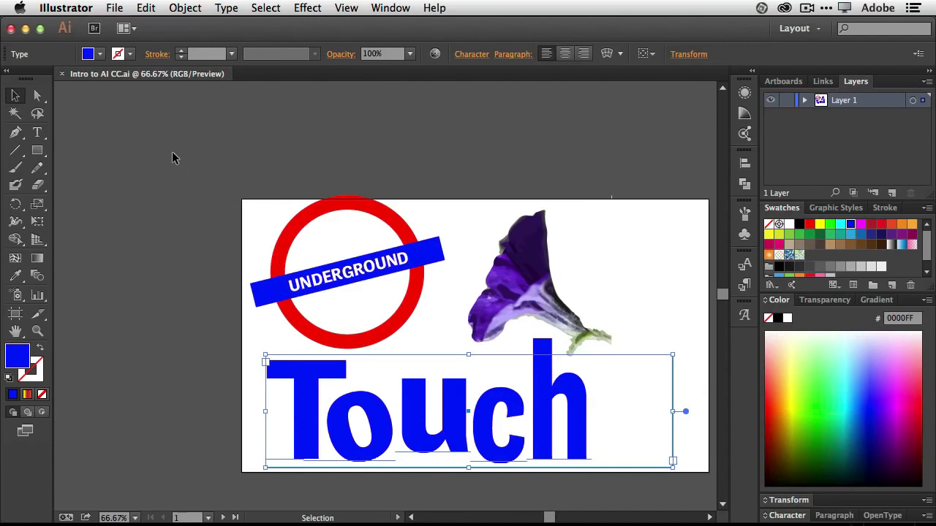
Package the document with its links, fonts and report into Intro to AI CC_Folder on the Desktop, and show the package.
left_click(111, 9)
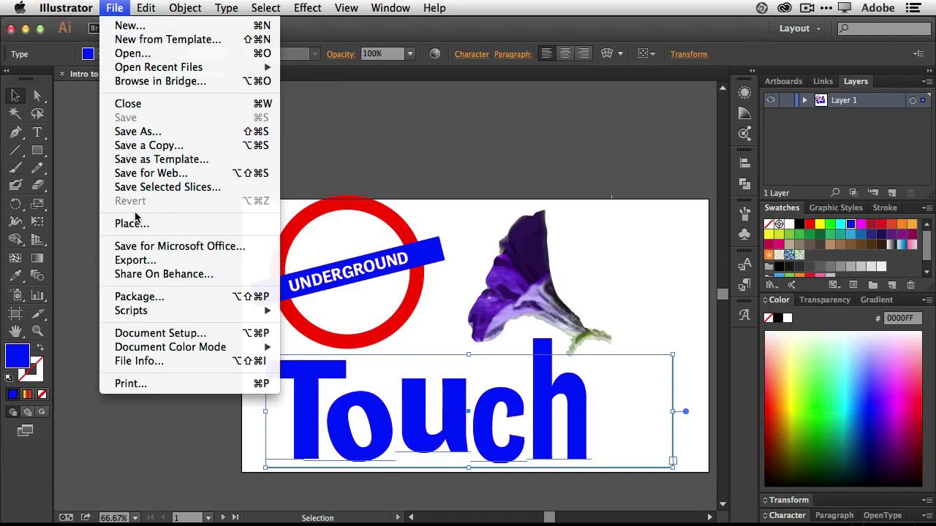
left_click(169, 297)
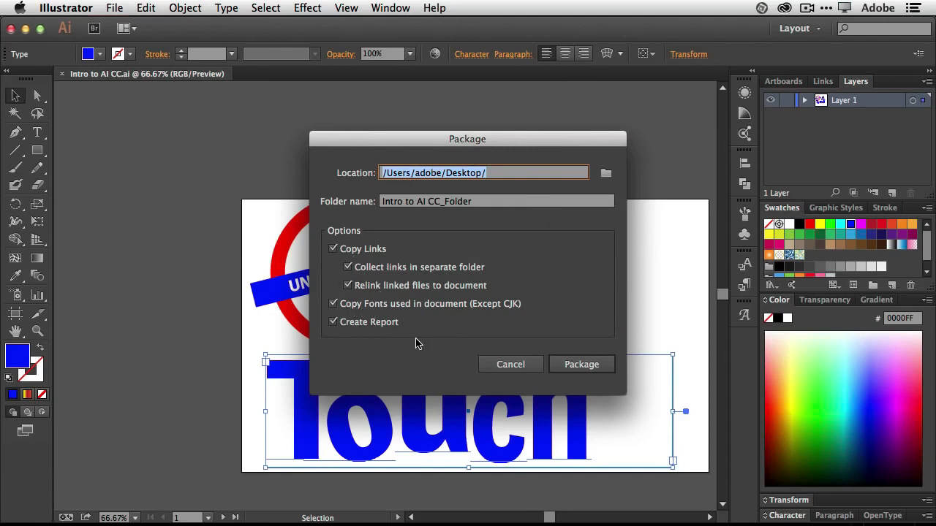
left_click(582, 364)
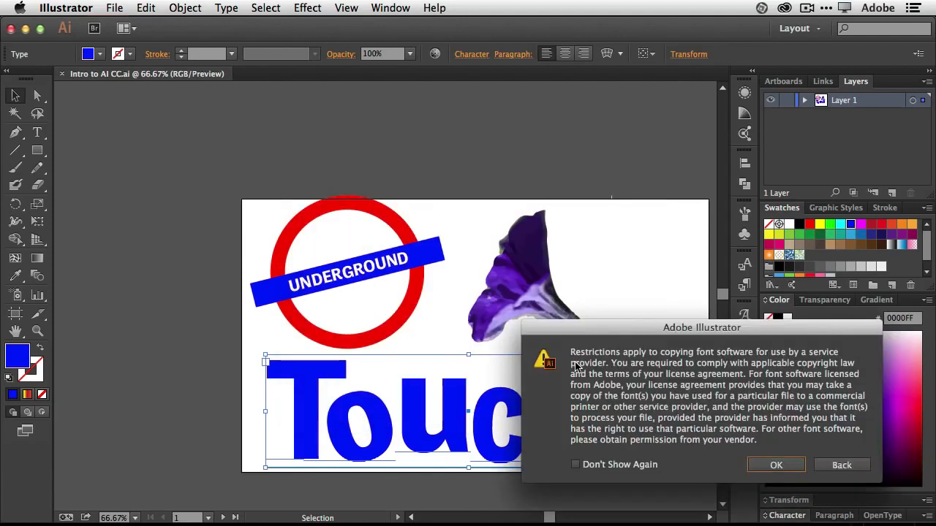
left_click(788, 465)
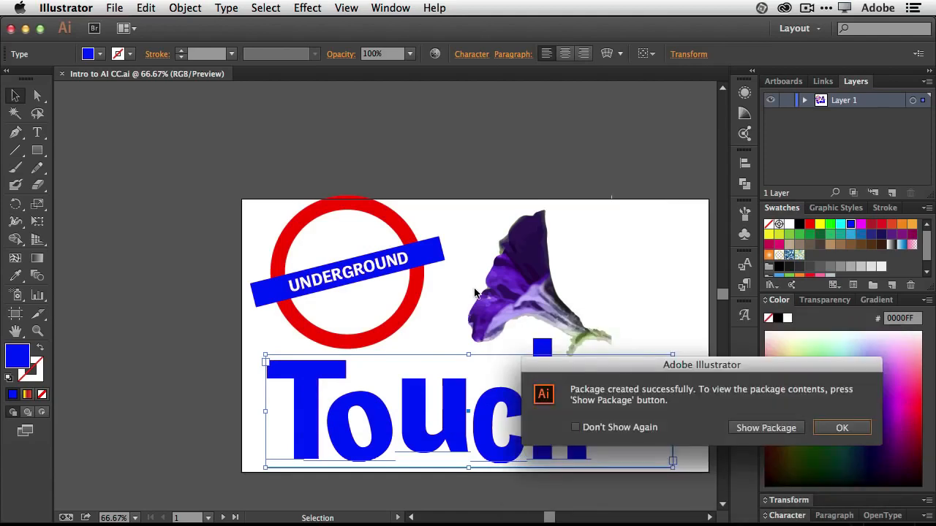
left_click(755, 426)
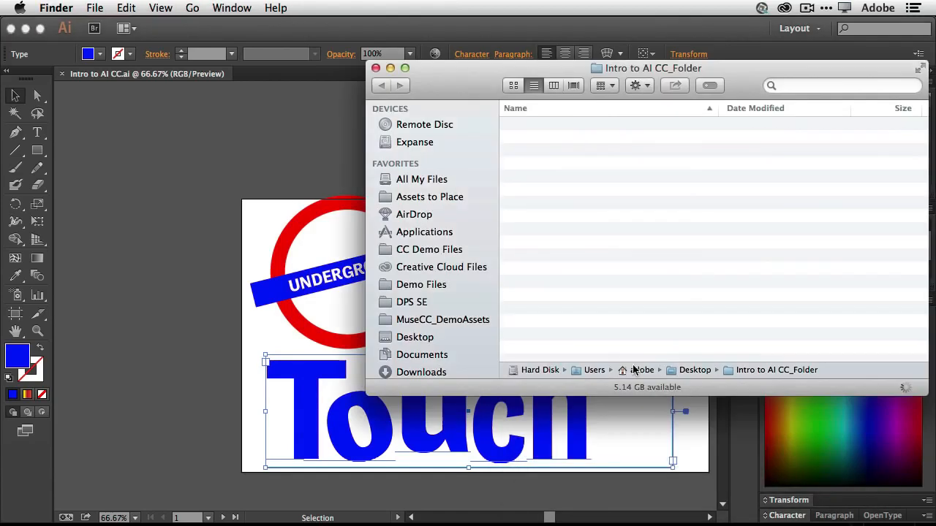